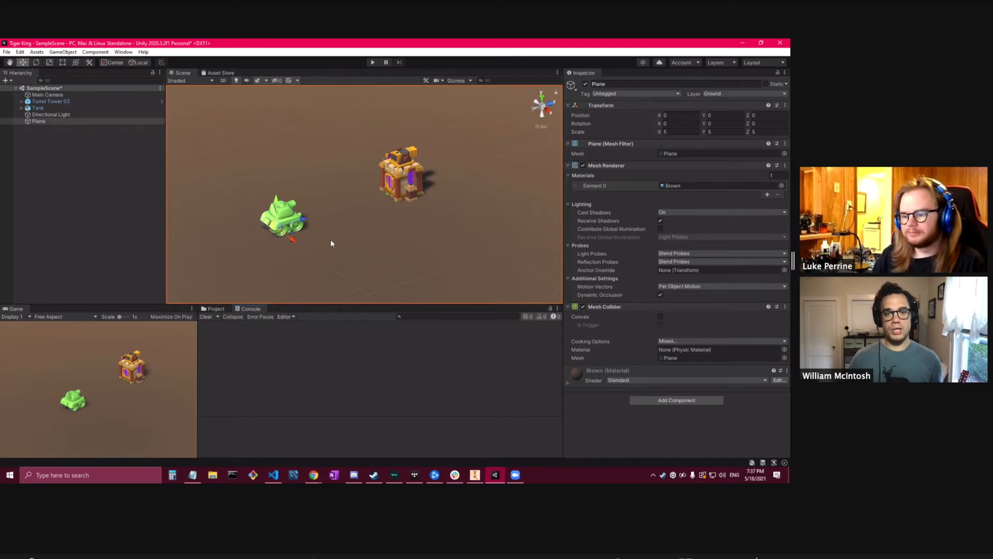
Switch to Visual Studio Code and bring up turretScript.cs for editing.
left_click(273, 474)
left_click(197, 72)
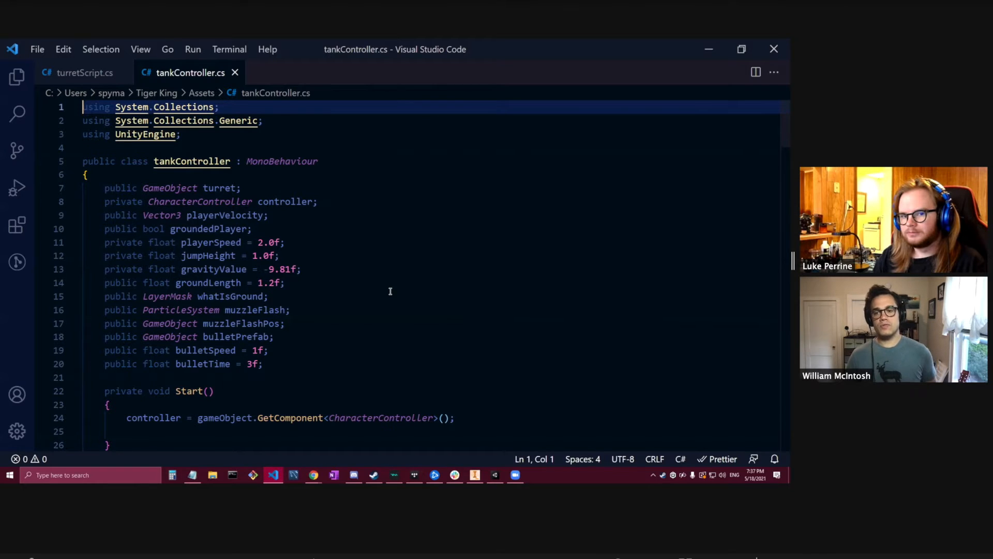
left_click(90, 76)
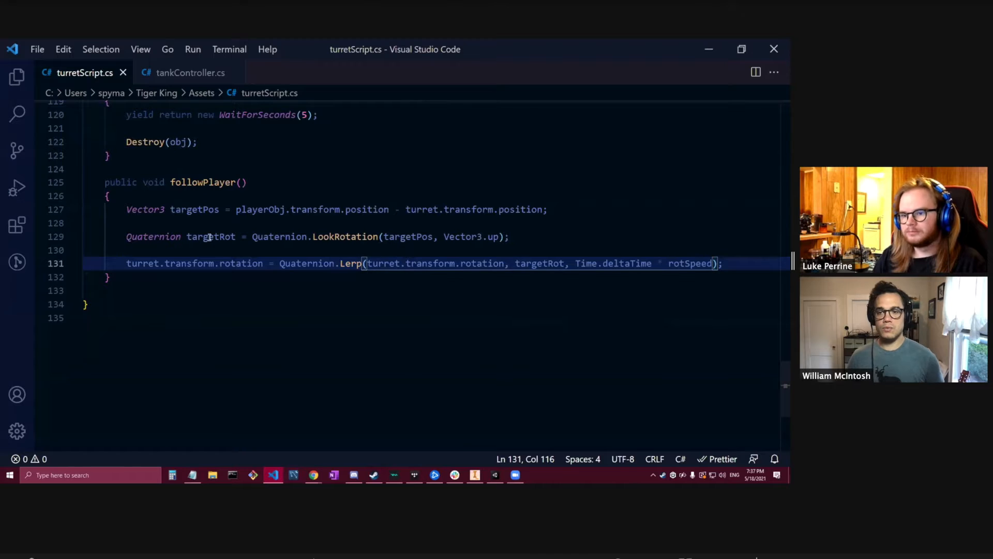
Add a shoot(); call below followPlayer(); inside the !imDead block of Update().
scroll(209, 238, "up", 20)
scroll(211, 252, "up", 12)
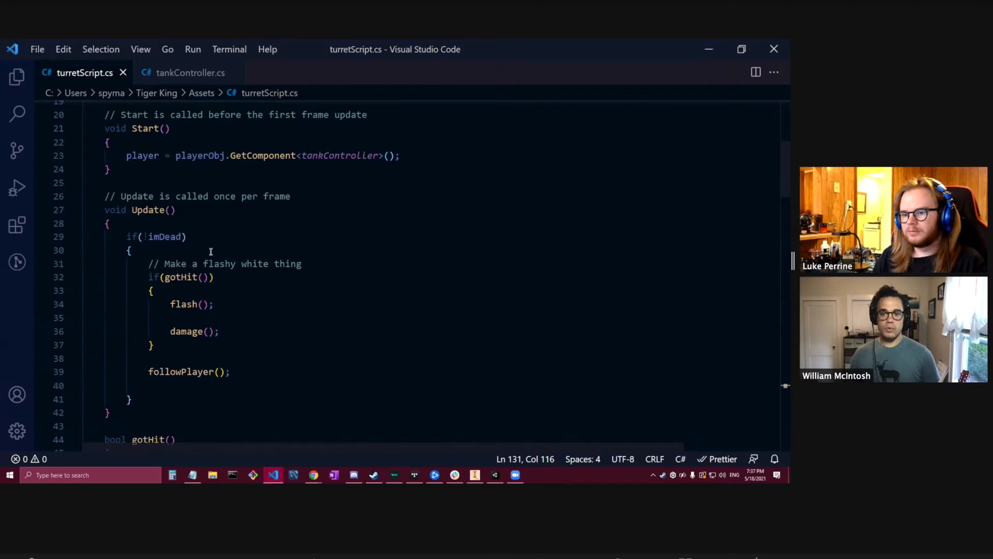
scroll(211, 252, "down", 2)
left_click(236, 294)
left_click(250, 306)
key("Return")
key("Return")
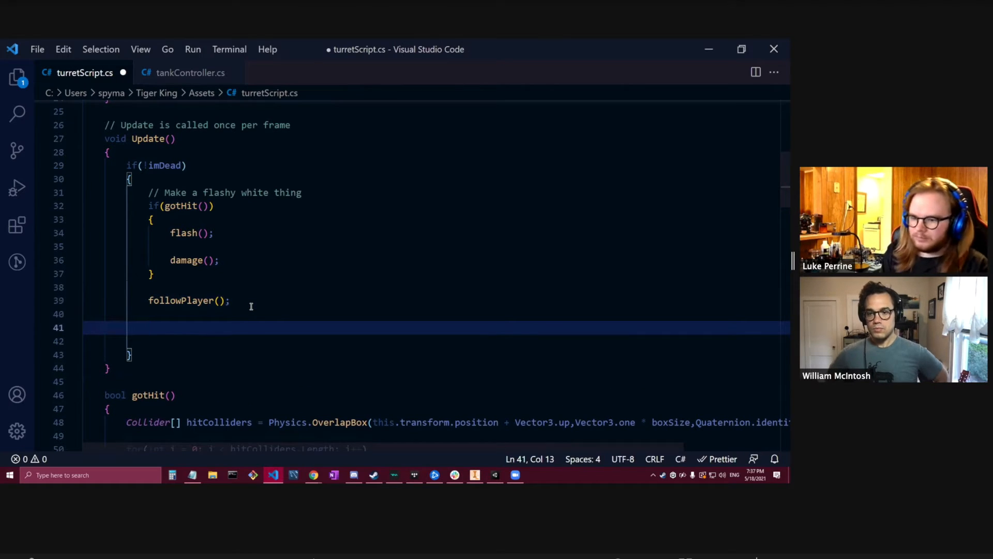
type("shoot();")
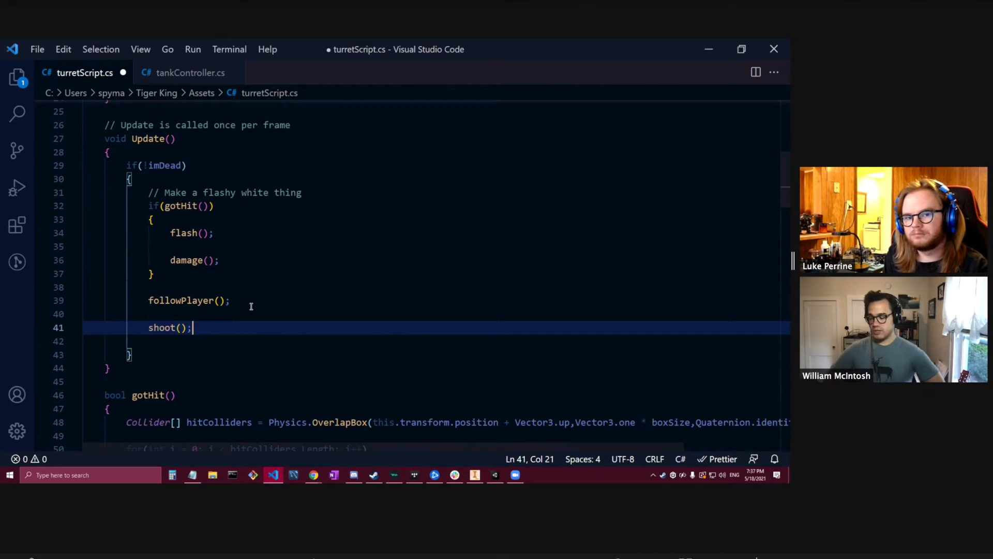
Add a shoot() method with an empty body below followPlayer() at the end of the class.
scroll(251, 306, "down", 20)
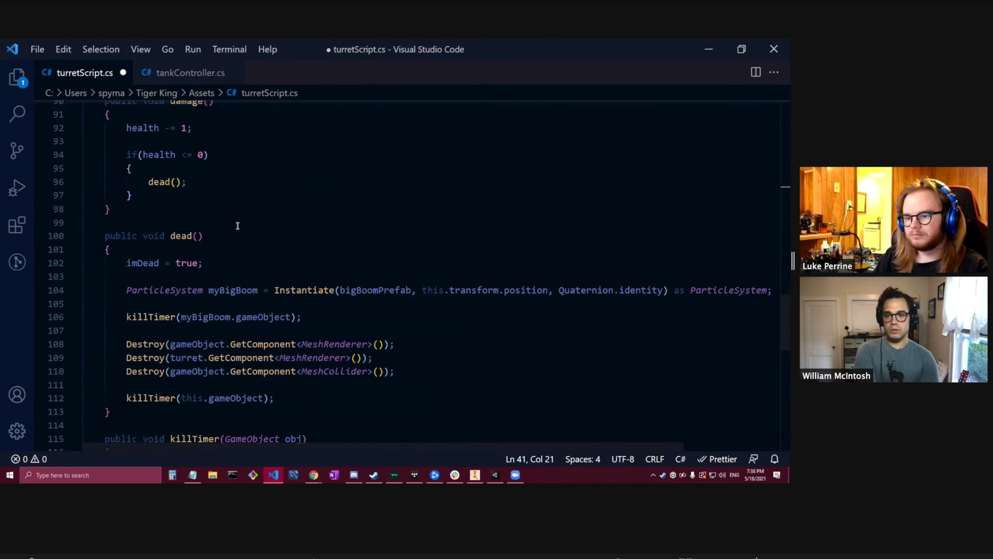
scroll(234, 230, "down", 1)
left_click(127, 236)
key("Return")
key("Return")
type("shoot()")
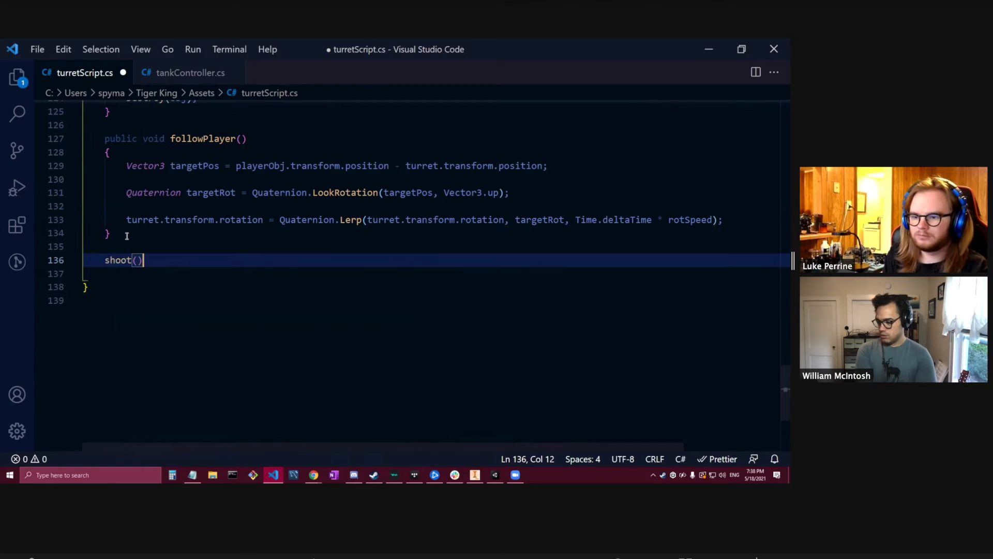
key("Return")
type("{")
key("Return")
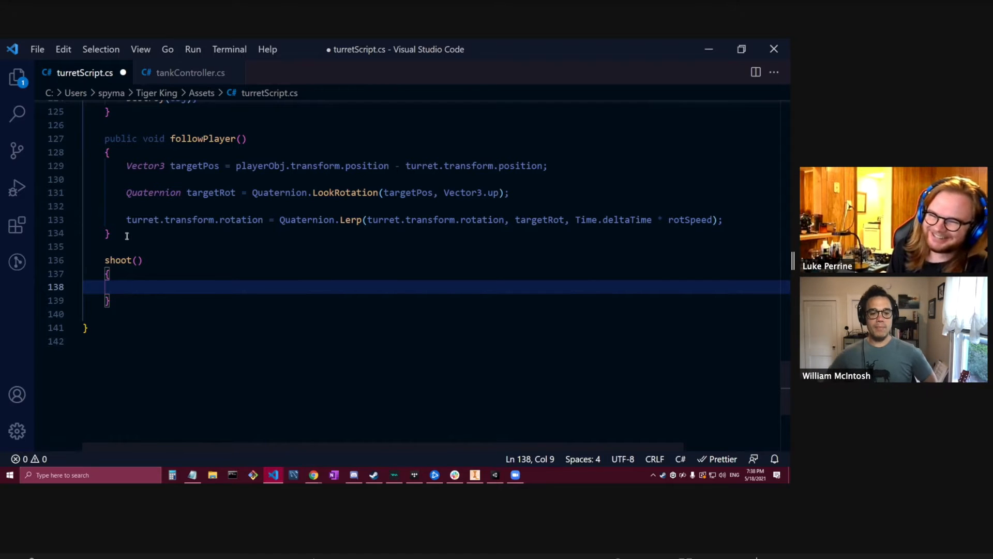
Enter StartCoroutine in the body of the shoot() method.
type("Start")
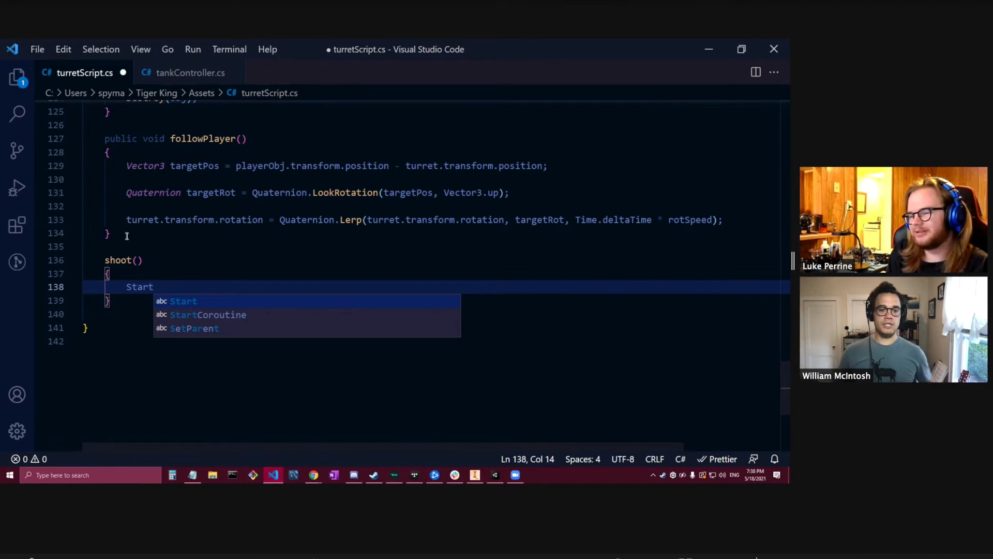
type("Coroutine")
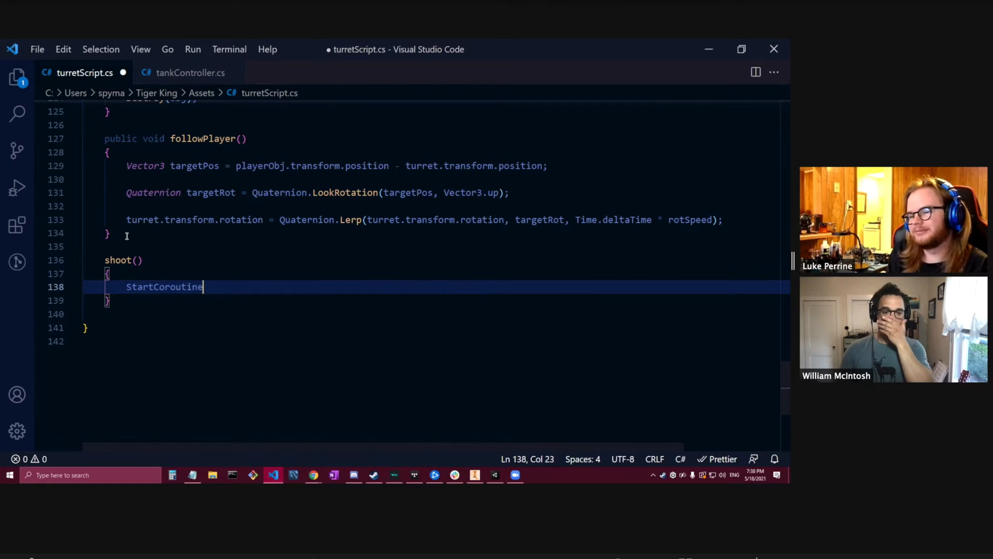
scroll(127, 236, "up", 4)
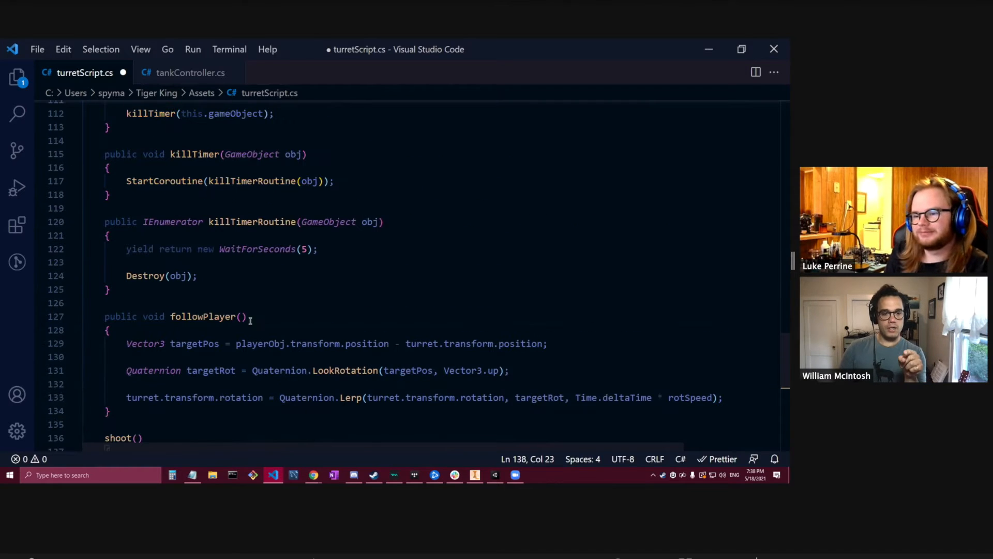
scroll(181, 180, "down", 4)
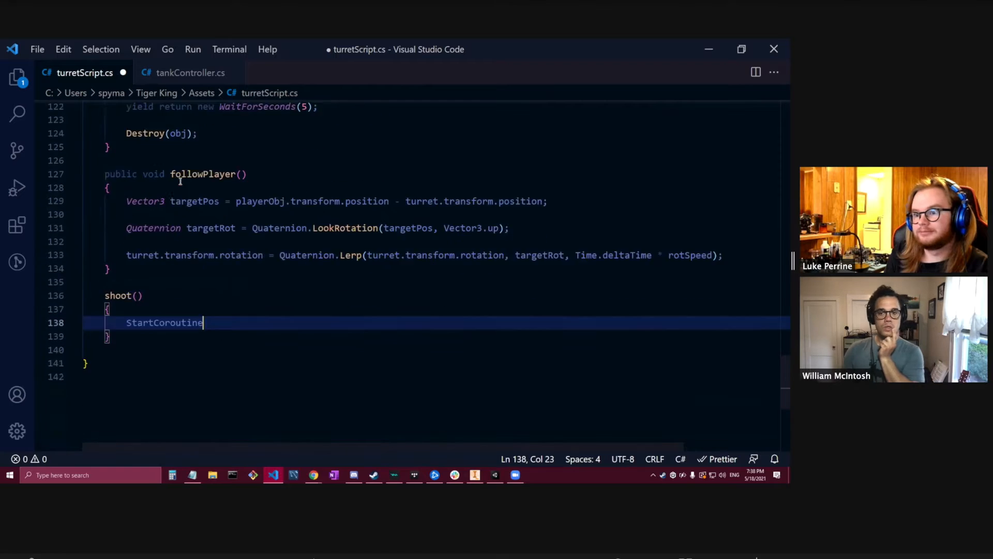
left_click_drag(209, 287, 123, 283)
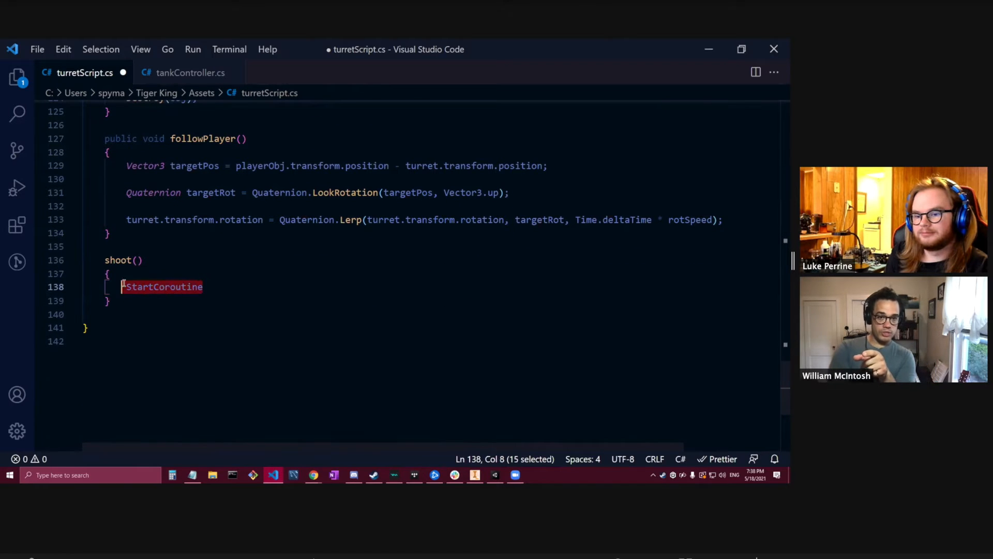
Declare the shoot() method as public with the return type IEnumerator.
left_click(138, 260)
left_click(106, 261)
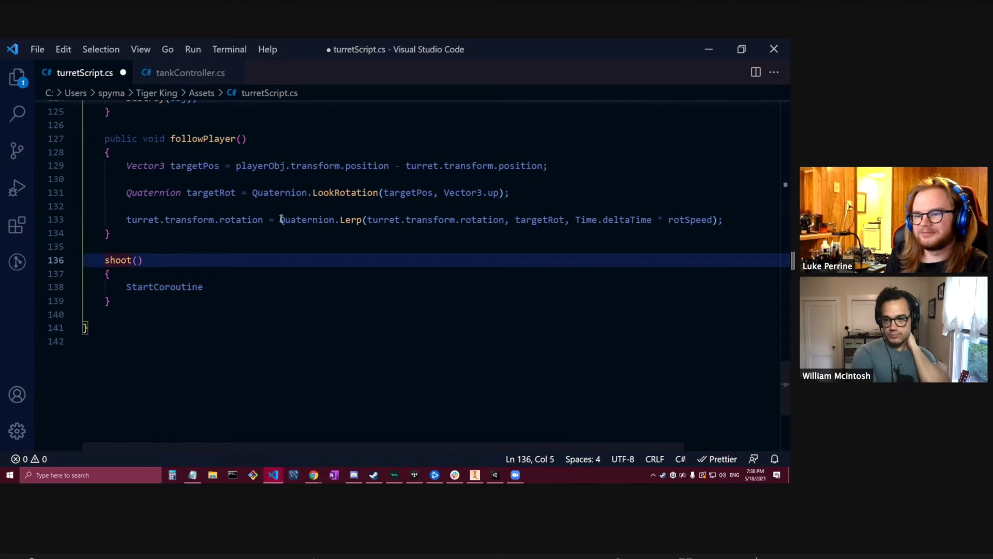
type("public ")
type("ie")
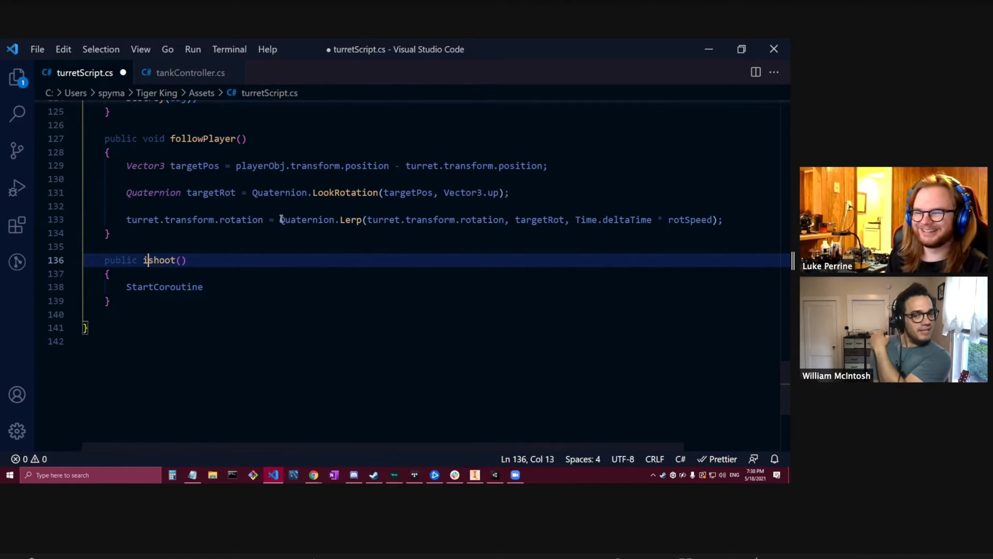
key("Tab")
key("BackSpace")
key("BackSpace")
key("BackSpace")
key("BackSpace")
key("BackSpace")
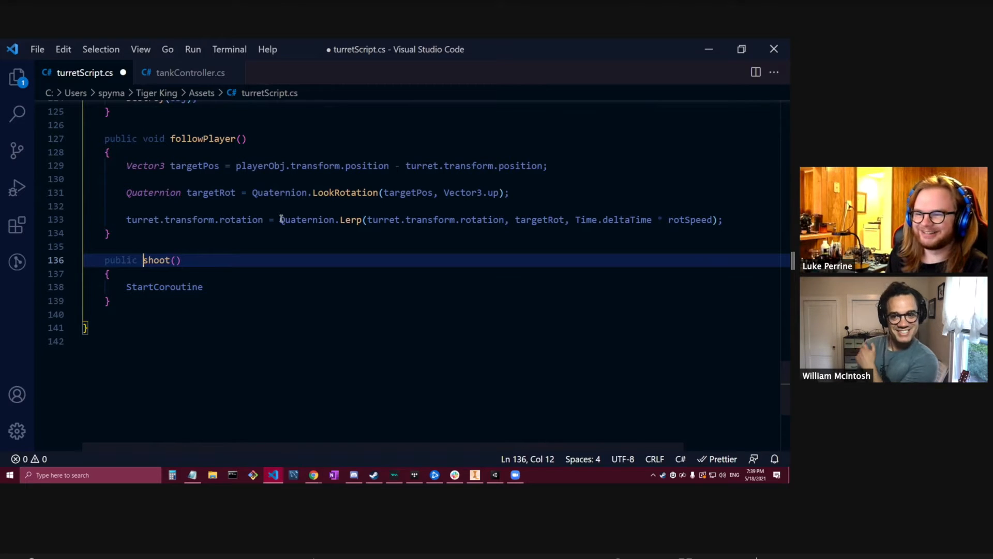
type("IEnumerato")
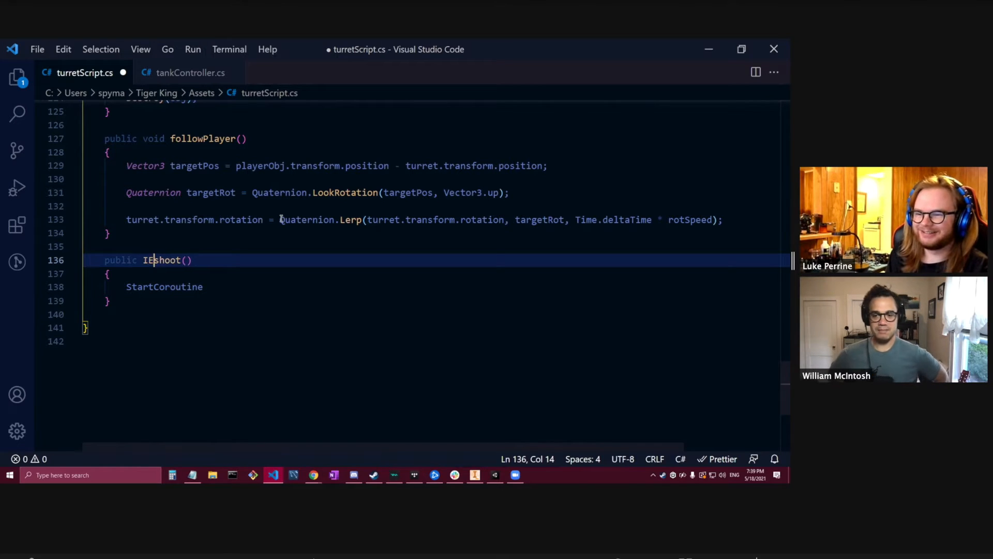
type("r")
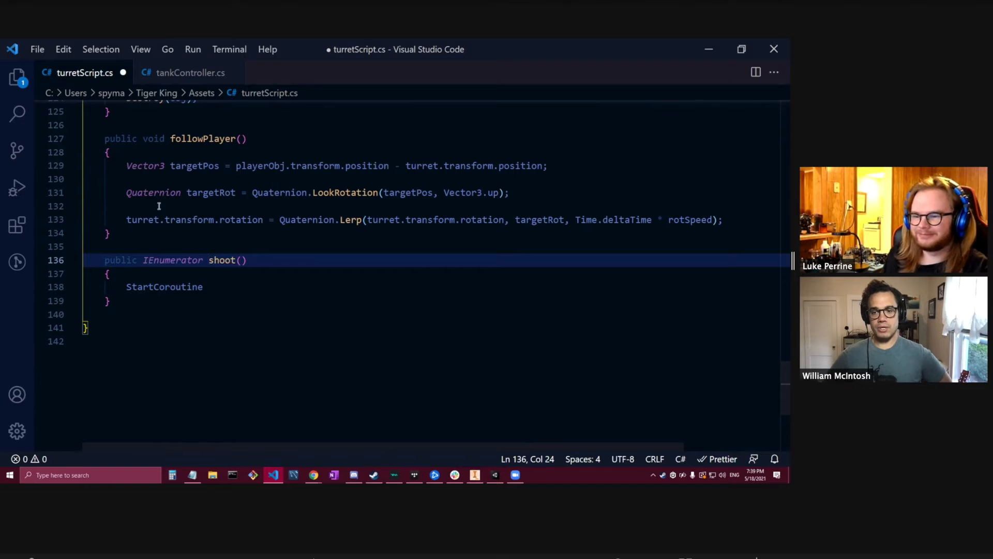
Delete the StartCoroutine text from the body of shoot().
left_click(222, 288)
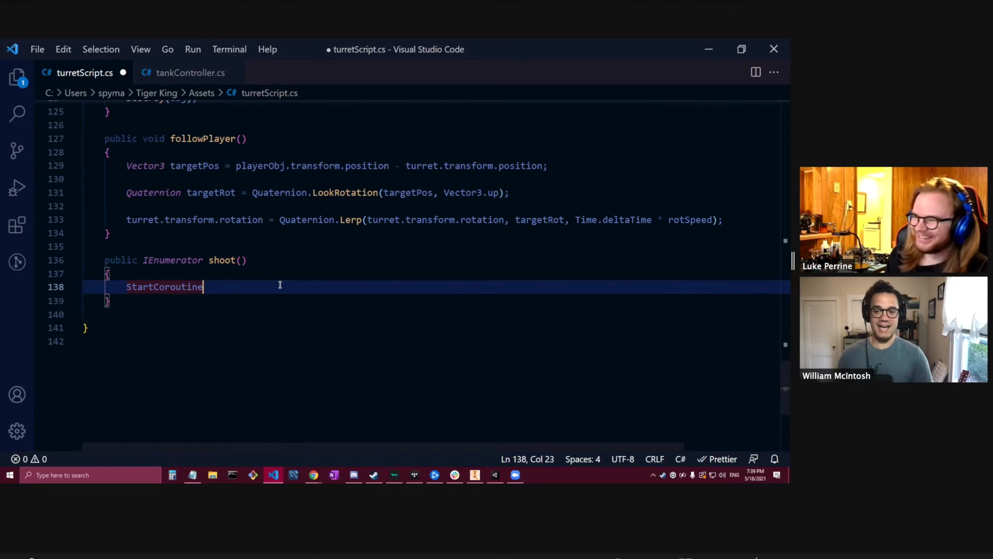
key("BackSpace")
key("BackSpace")
key("BackSpace")
key("BackSpace")
key("BackSpace")
key("BackSpace")
key("BackSpace")
key("BackSpace")
key("BackSpace")
key("BackSpace")
key("BackSpace")
key("BackSpace")
key("BackSpace")
key("BackSpace")
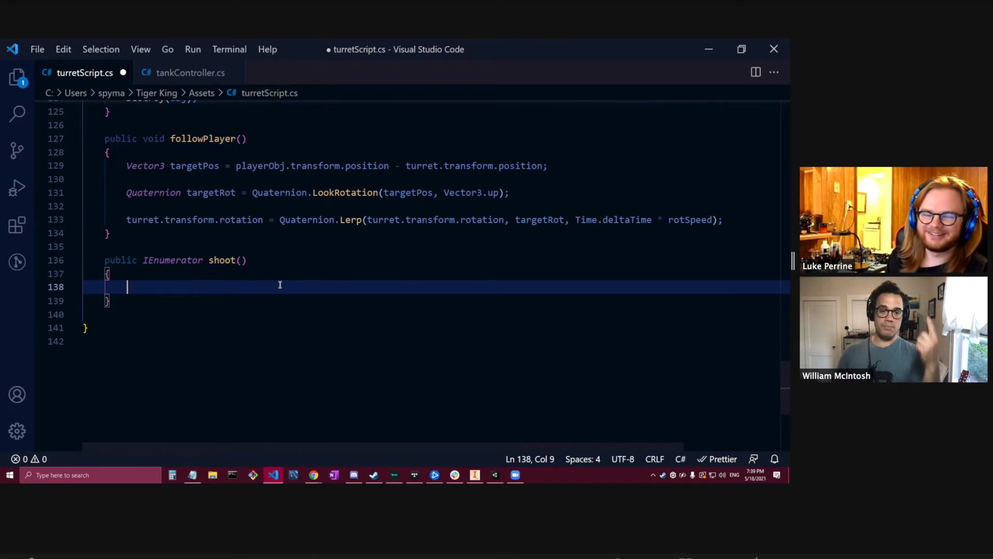
Wrap the shoot() call in Update() so it reads StartCoroutine(shoot()); and save the script.
scroll(280, 284, "up", 20)
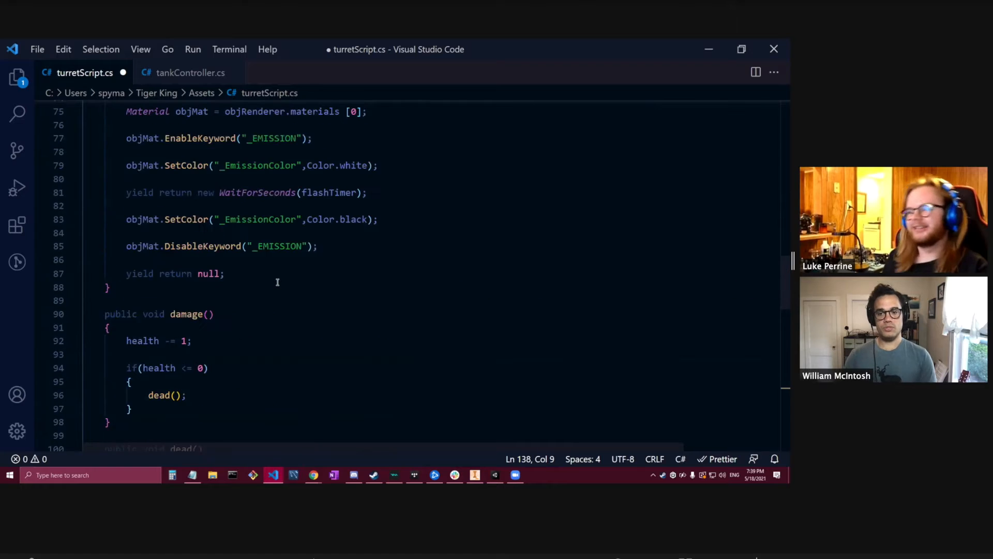
scroll(276, 281, "up", 9)
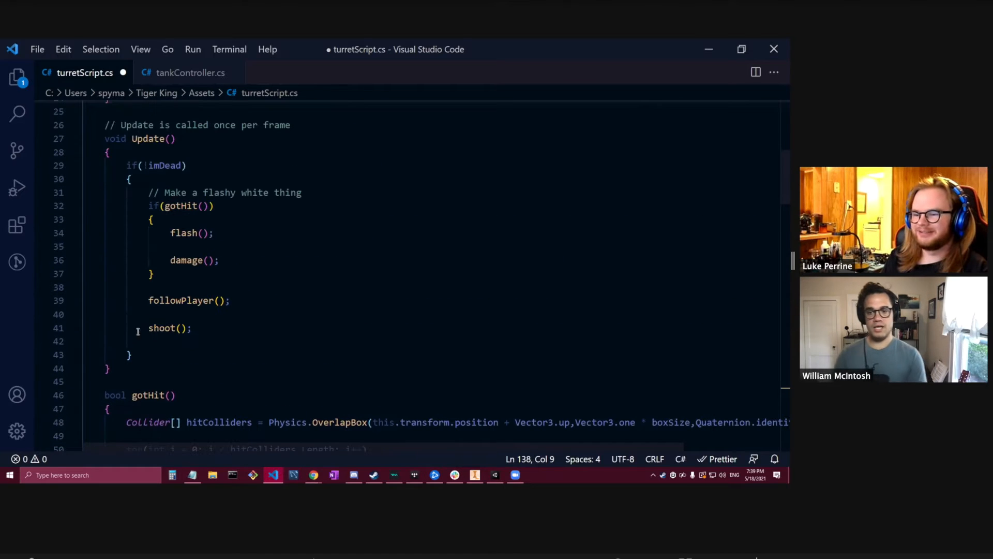
left_click(151, 329)
type("startCo")
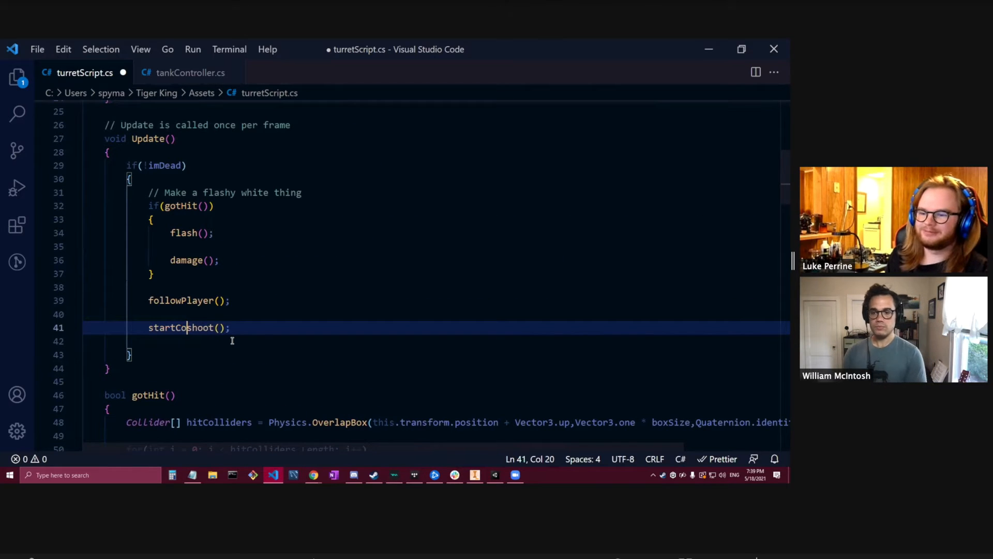
key("BackSpace")
key("BackSpace")
key("BackSpace")
key("BackSpace")
key("BackSpace")
key("BackSpace")
key("BackSpace")
type("Sta")
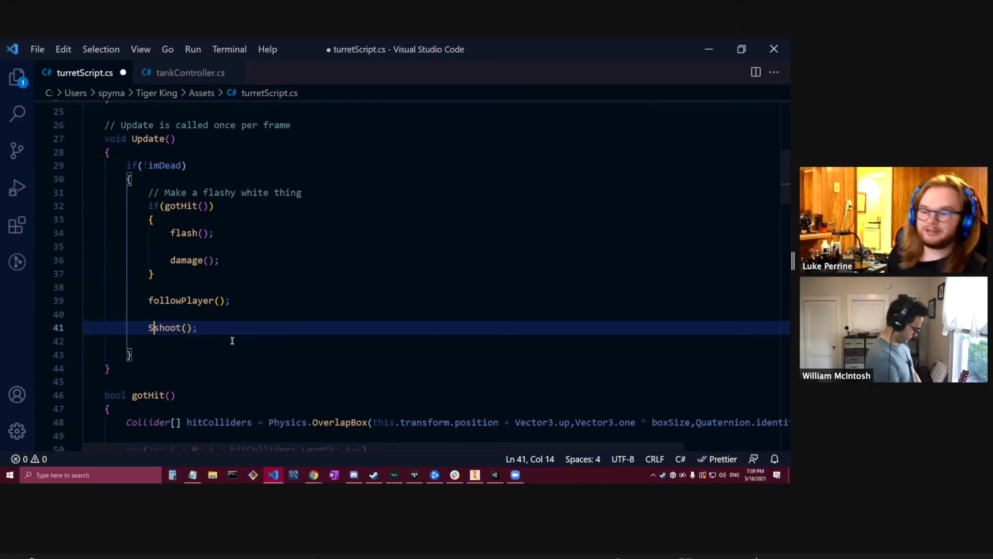
type("rtCorout")
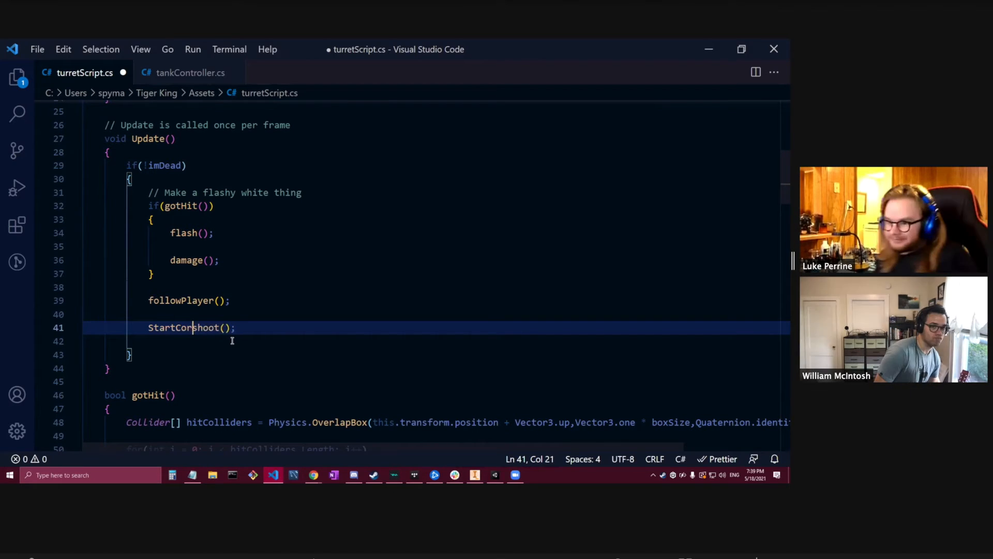
type("ine(")
key("Right")
key("Right")
key("Right")
key("Right")
key("Right")
key("Right")
type("))")
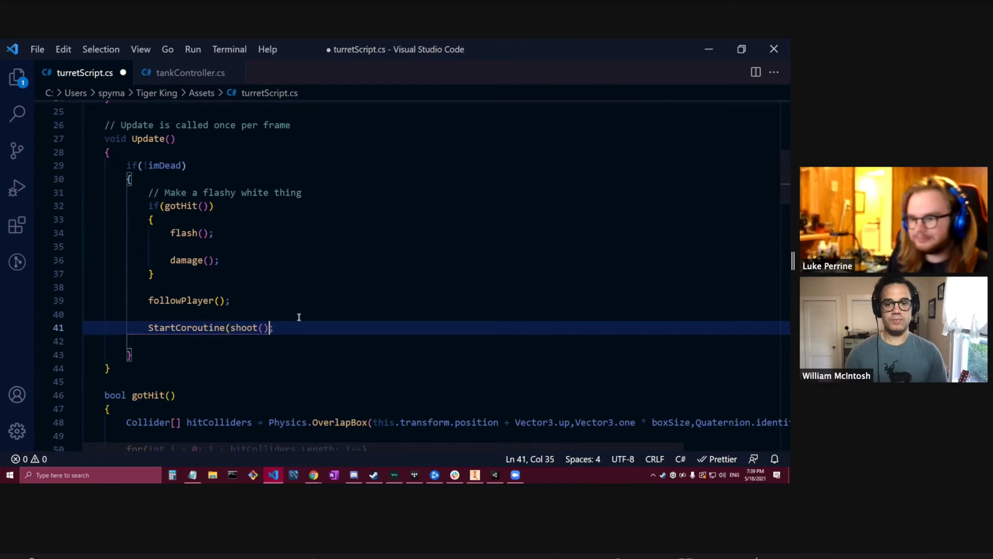
key("ctrl+s")
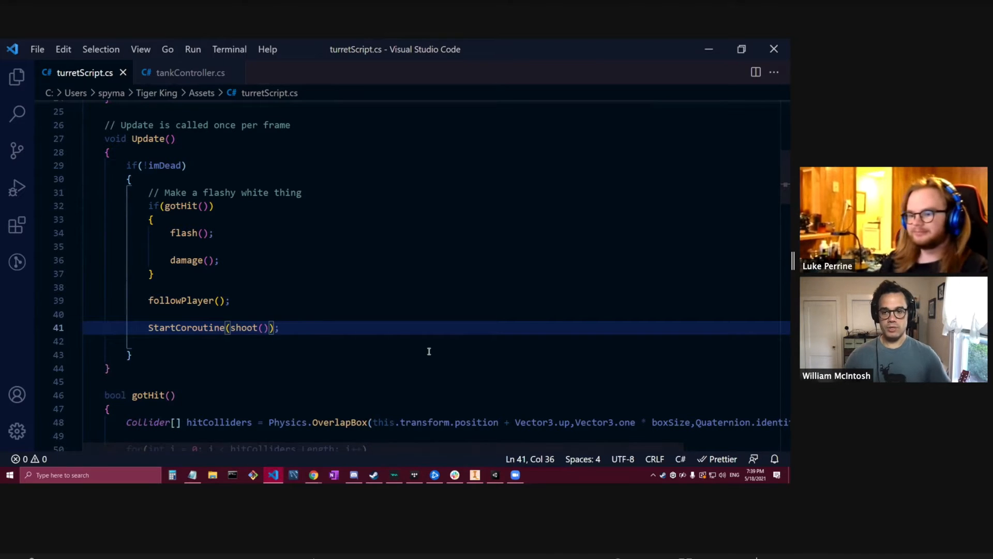
Enter yield return new WaitForSeconds(1) in the empty body of the shoot() coroutine.
scroll(409, 315, "down", 5)
scroll(398, 305, "down", 20)
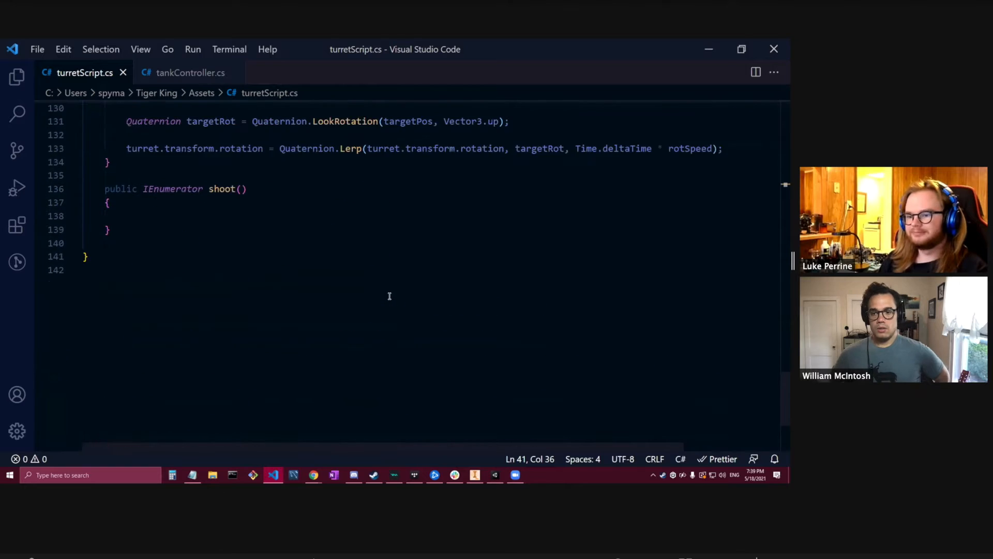
scroll(452, 274, "up", 7)
scroll(512, 290, "down", 10)
scroll(510, 288, "up", 5)
scroll(512, 293, "down", 3)
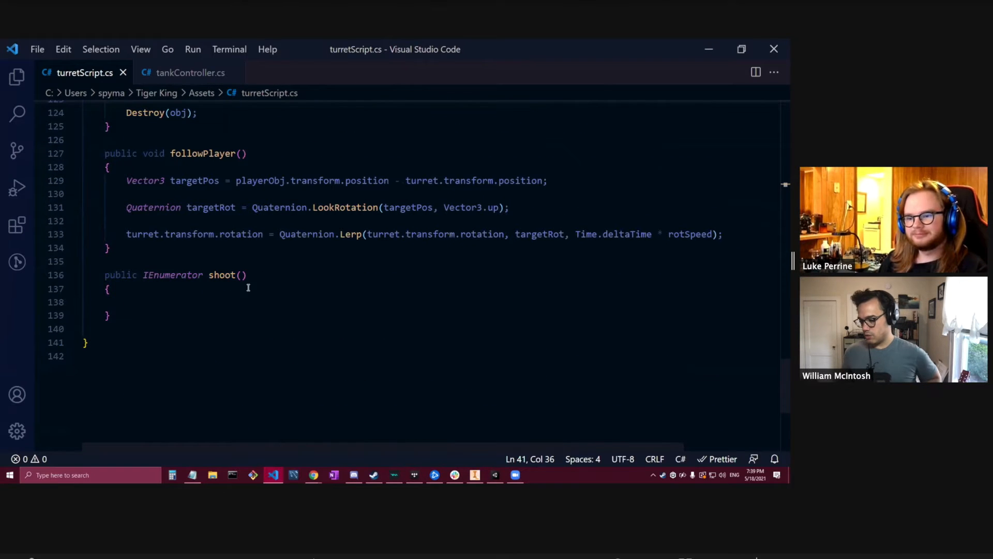
left_click(186, 299)
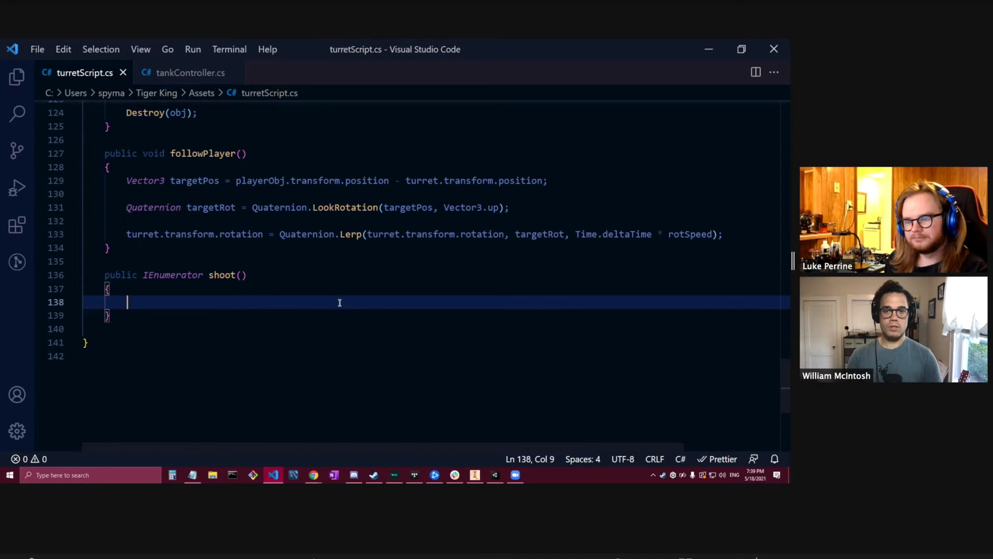
scroll(339, 301, "up", 6)
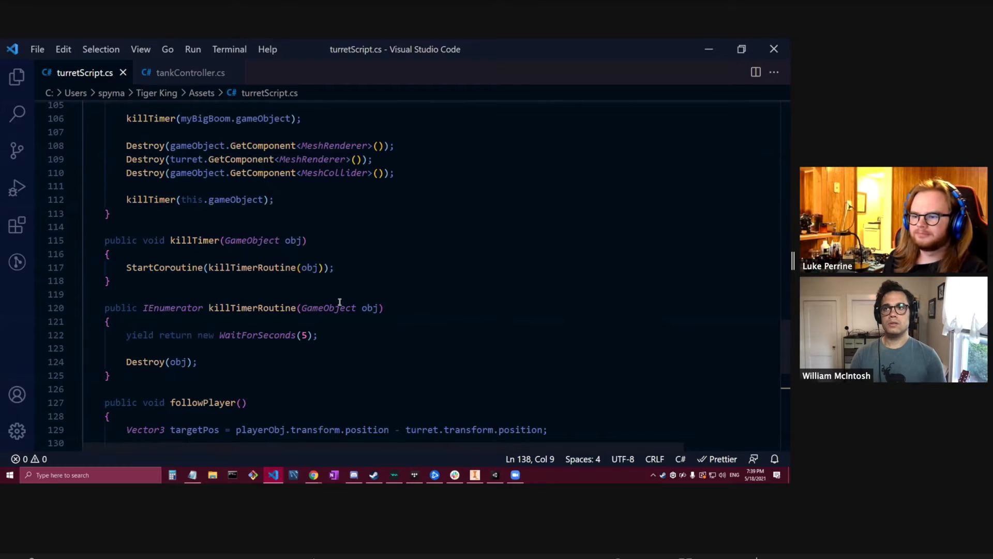
scroll(339, 301, "down", 7)
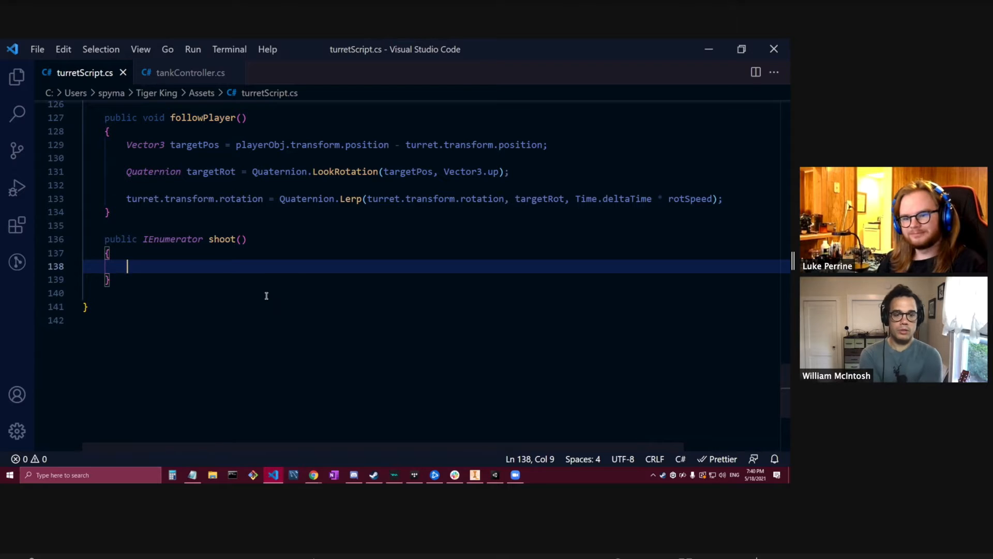
type("yield return ")
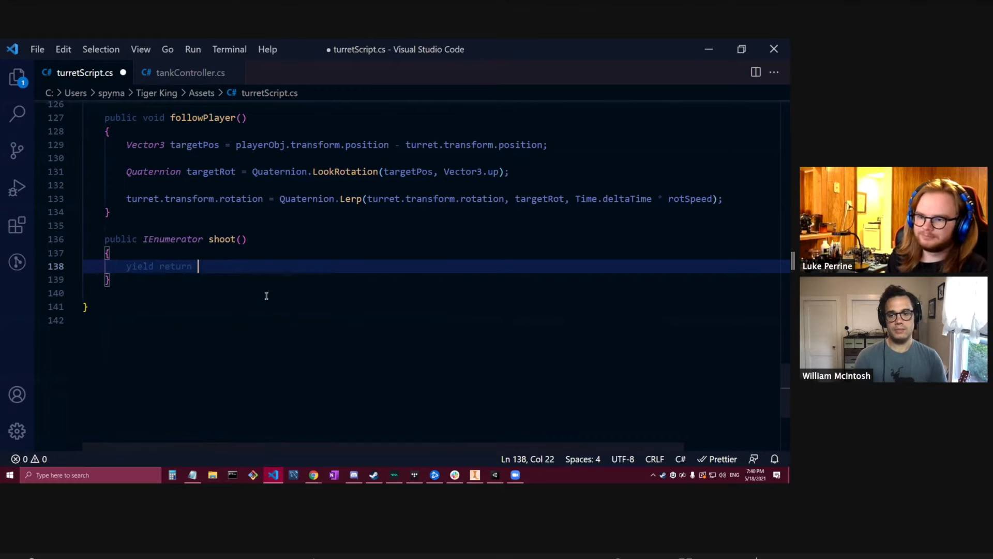
type("new WaitForSeconds")
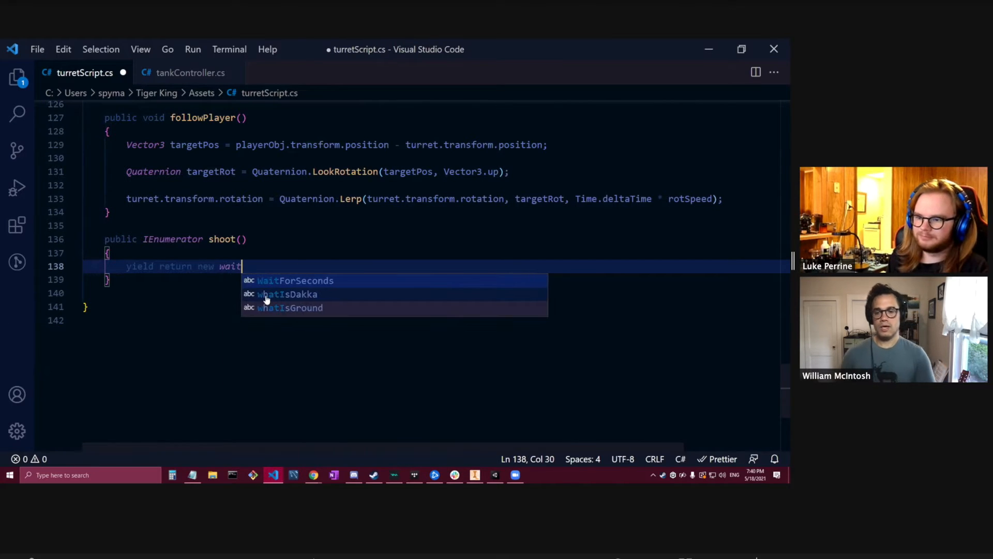
type("(1)")
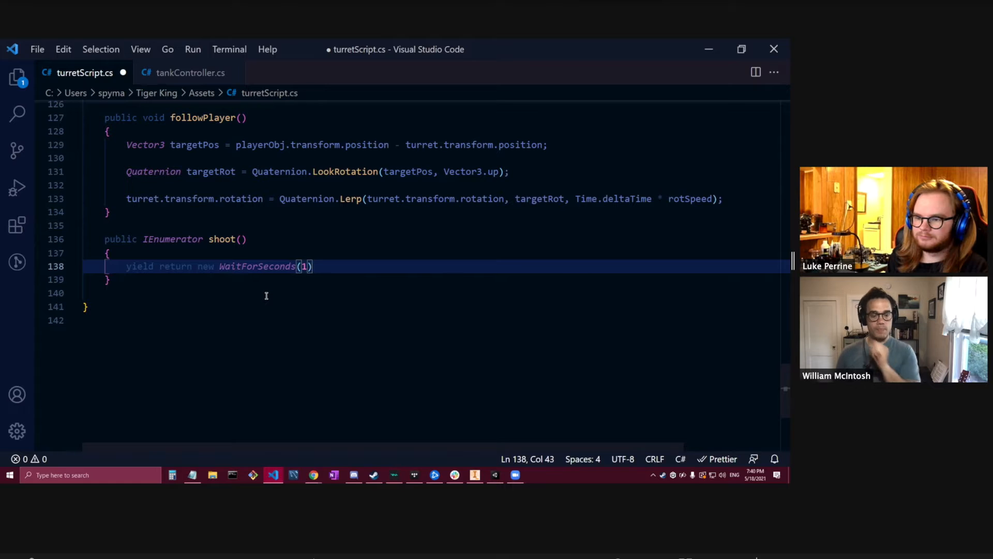
Replace the WaitForSeconds argument 1 in shoot() with the variable name shotFrequency.
key("Left")
key("Left")
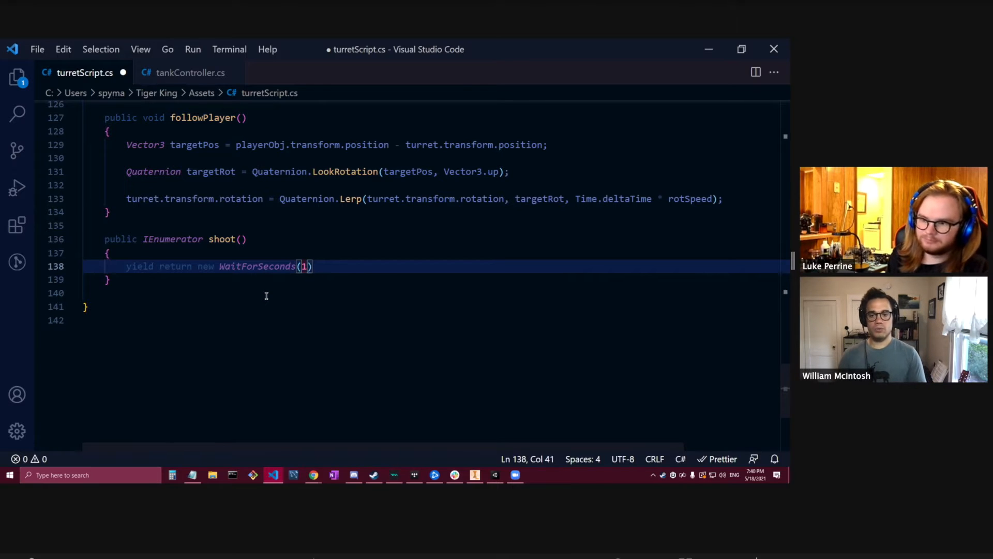
key("Right")
key("BackSpace")
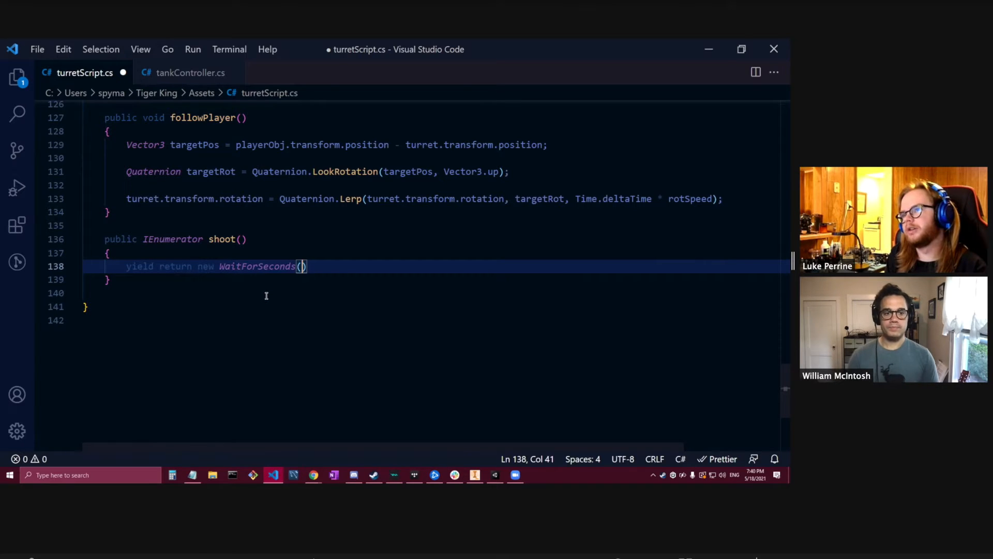
type("shotFrequency")
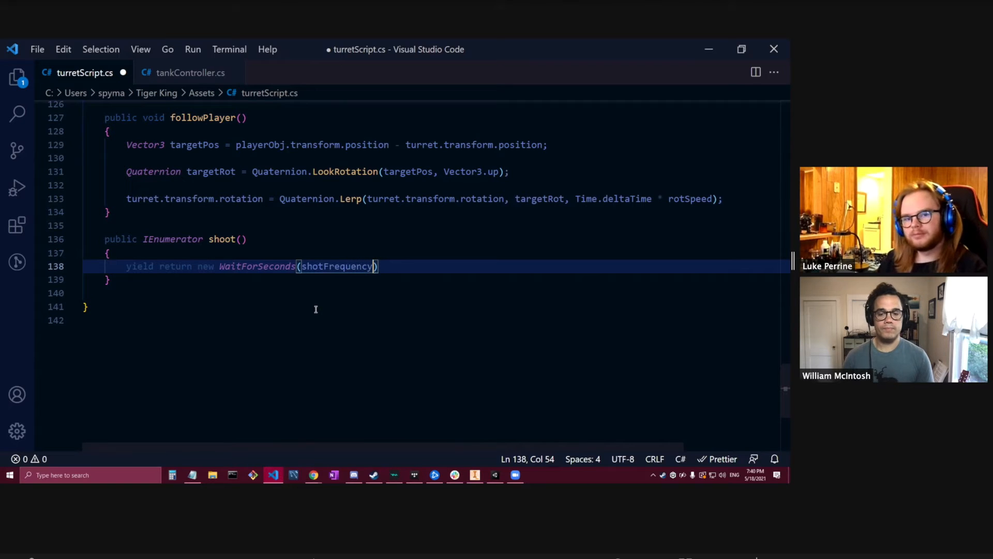
Change the WaitForSeconds argument in shoot() to ROF.
key("BackSpace")
key("BackSpace")
key("BackSpace")
key("BackSpace")
key("BackSpace")
key("BackSpace")
key("BackSpace")
key("BackSpace")
key("BackSpace")
key("BackSpace")
key("BackSpace")
key("BackSpace")
key("BackSpace")
type("ROF")
Declare public float ROF = 2f; below the rotSpeed variable and save the script.
left_click(306, 236)
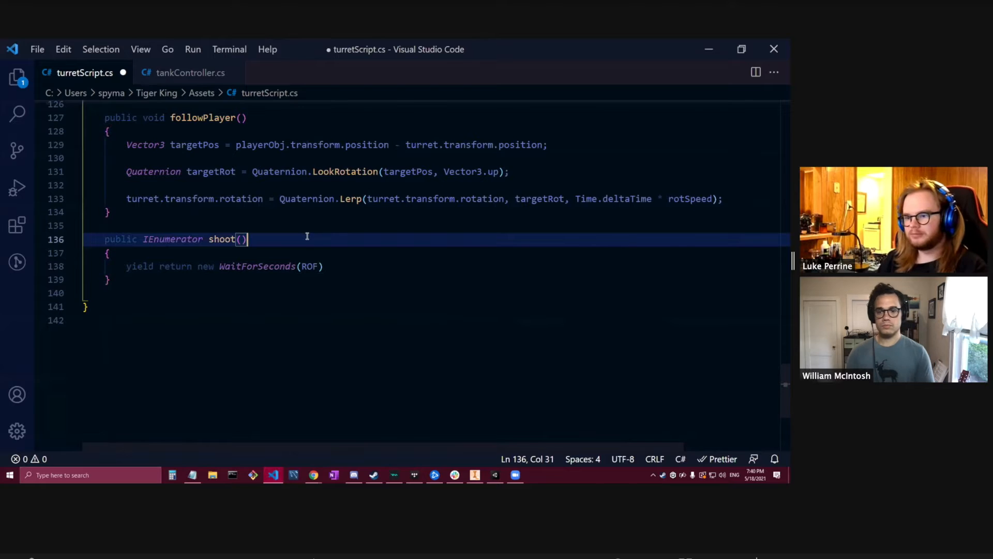
scroll(305, 233, "up", 15)
scroll(306, 232, "up", 20)
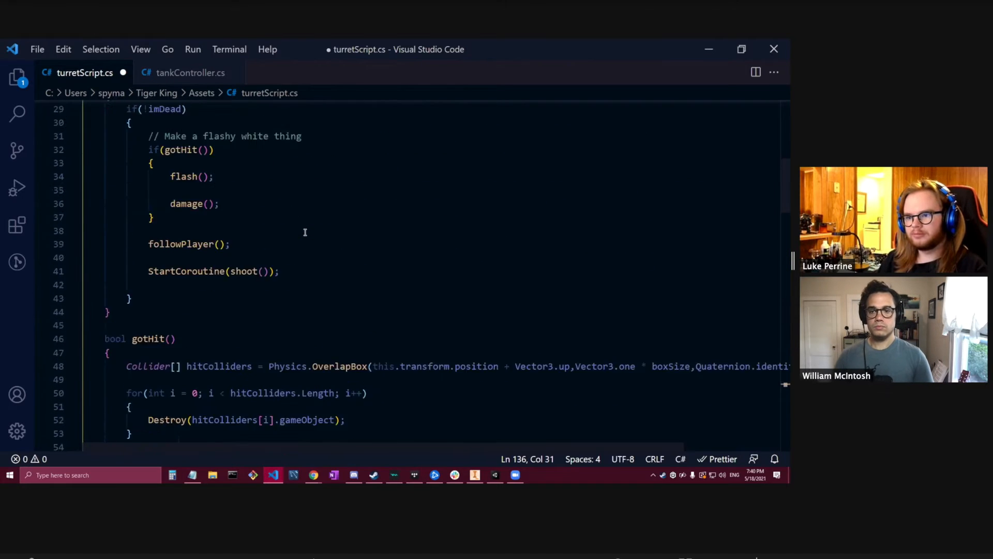
left_click(296, 266)
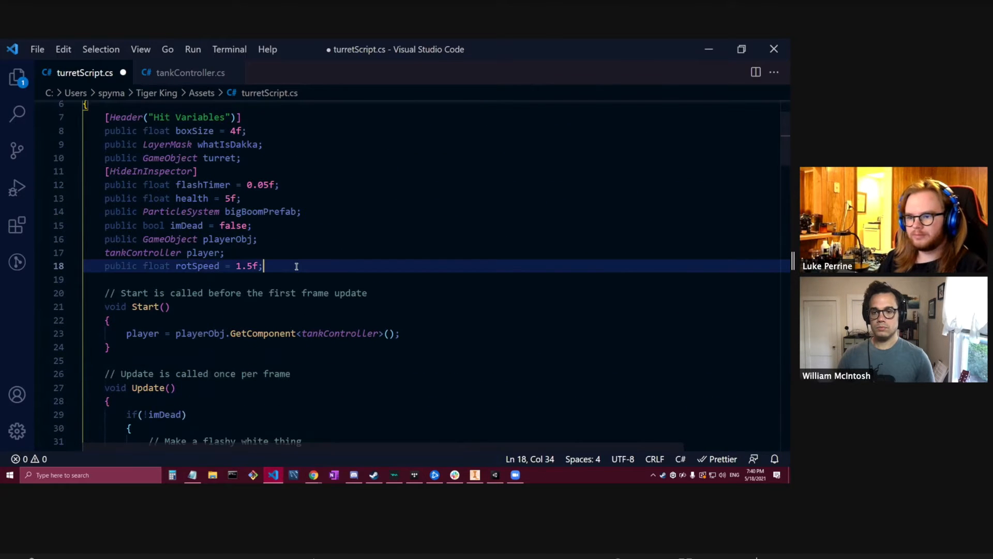
key("Return")
type("public float")
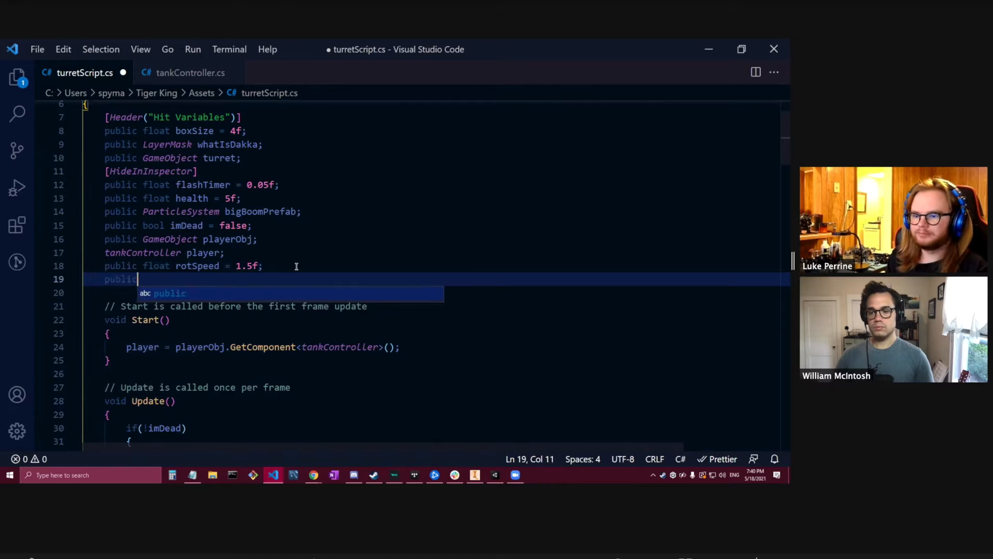
type("R")
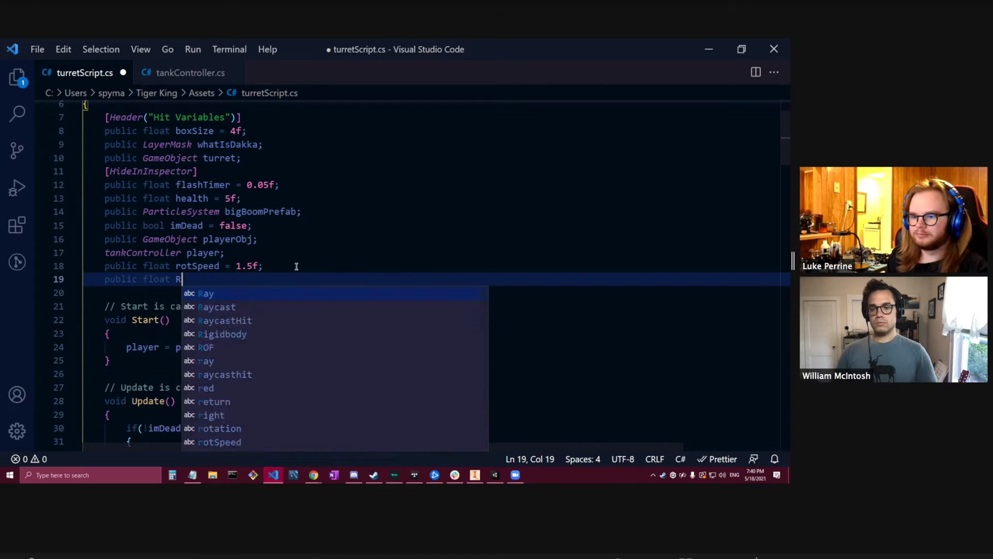
type("OF = 2f;")
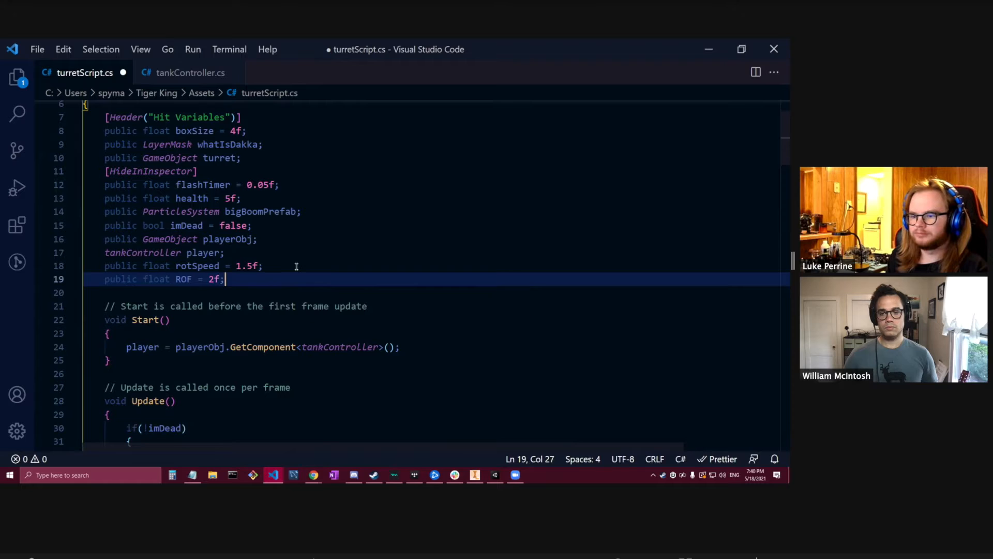
key("ctrl+s")
End the WaitForSeconds(ROF) line in shoot() with a semicolon.
scroll(370, 256, "down", 20)
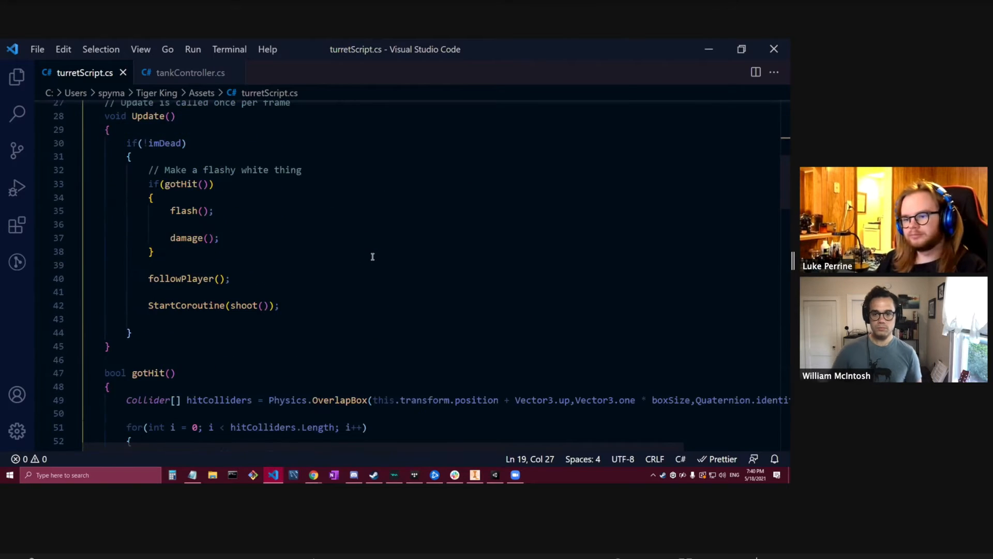
scroll(366, 258, "down", 5)
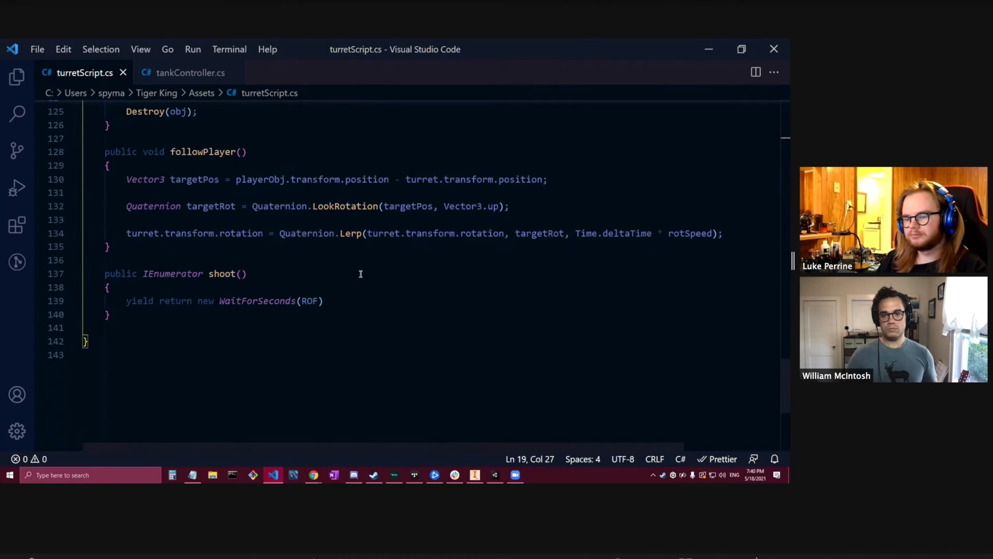
left_click(343, 270)
type(";")
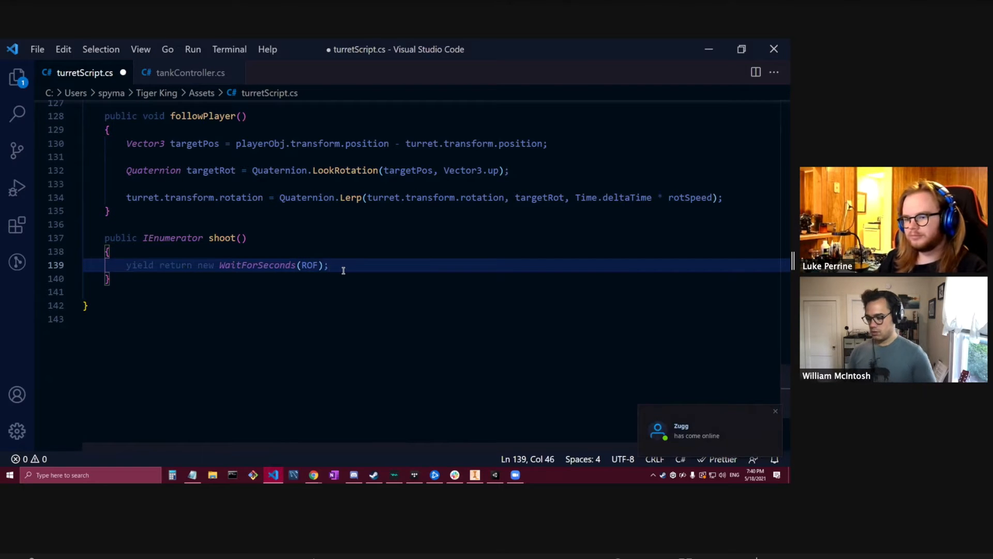
Add GameObject myBullet = Instantiate(bulletPrefab); after the wait line in shoot(), separated by a blank line, and save the script.
key("Return")
key("Return")
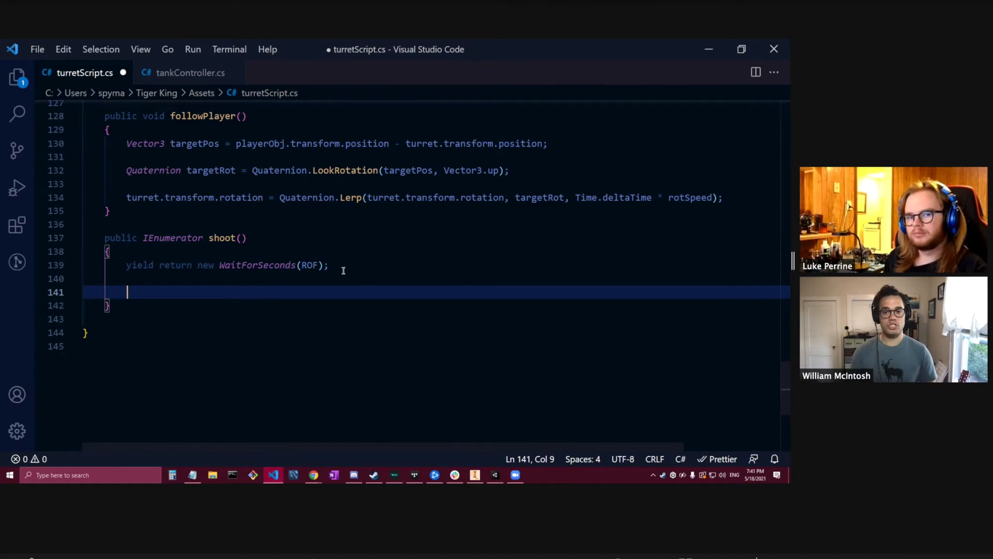
type("GameOb")
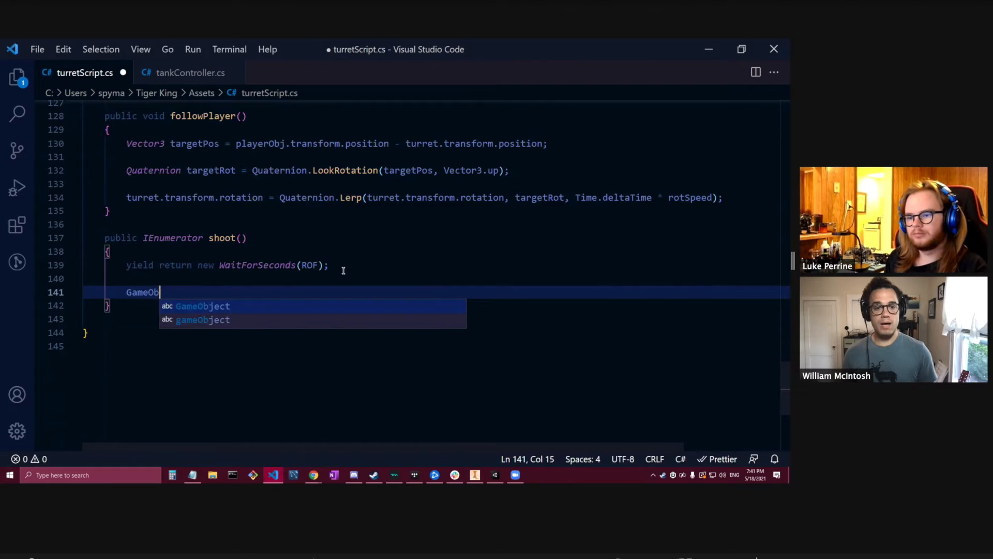
type("ject myB")
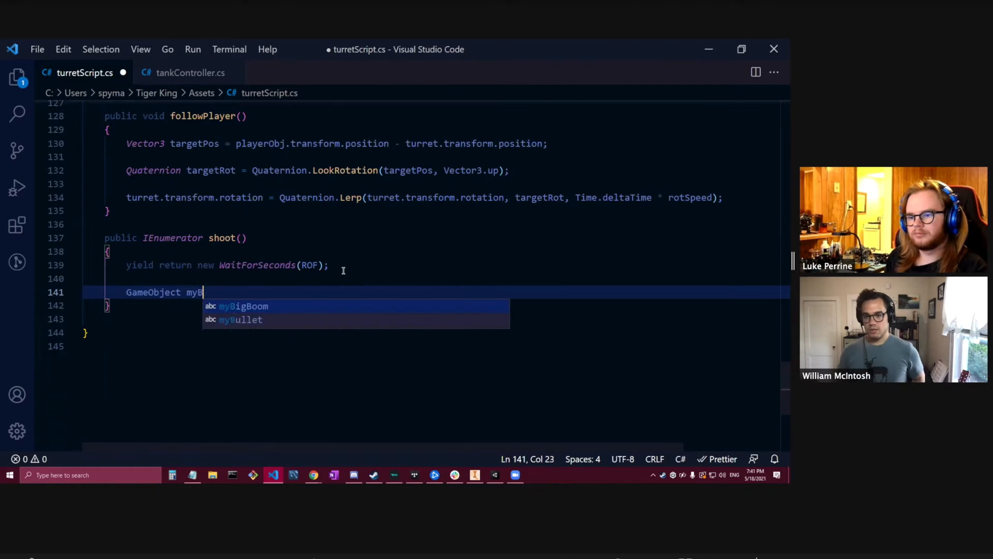
type("ullet = Instant")
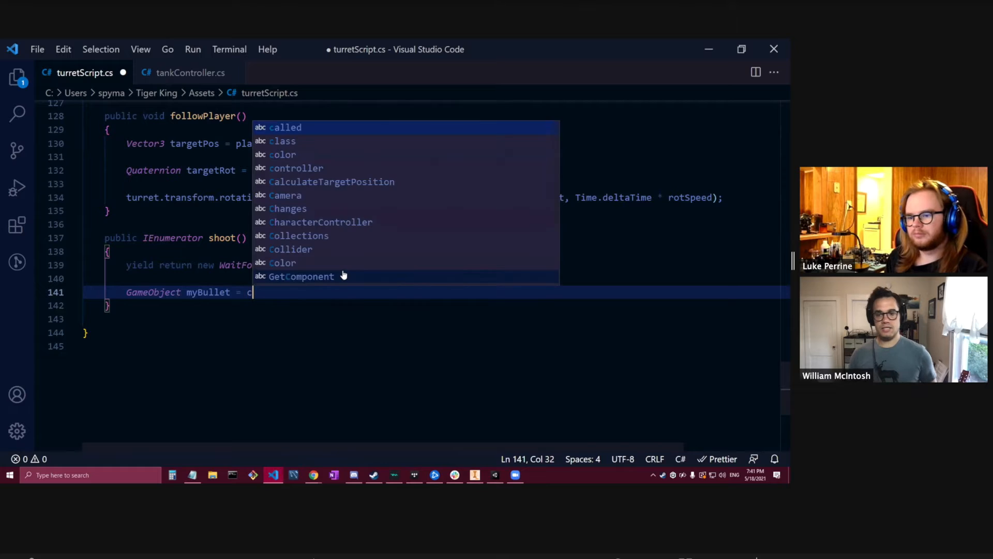
key("Tab")
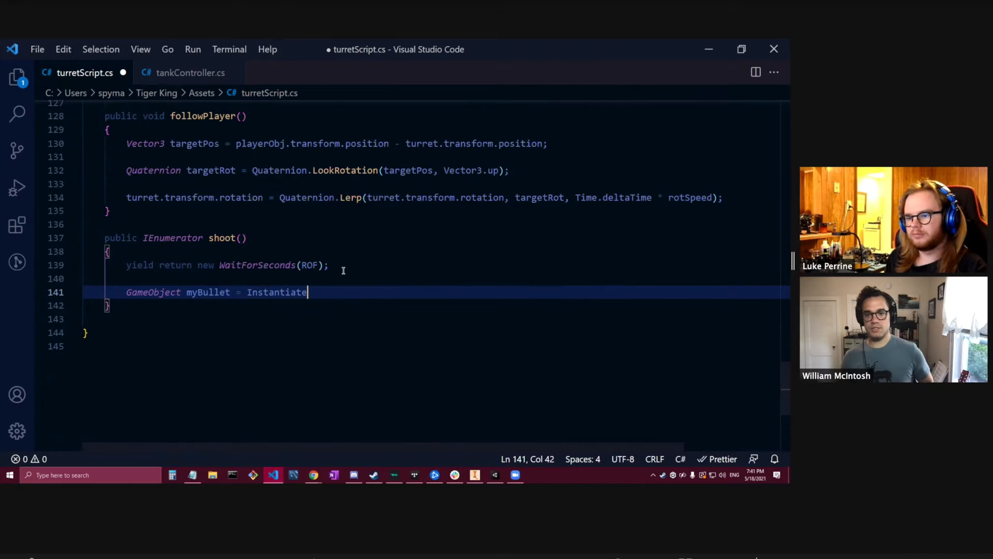
type("(bulletPrefab")
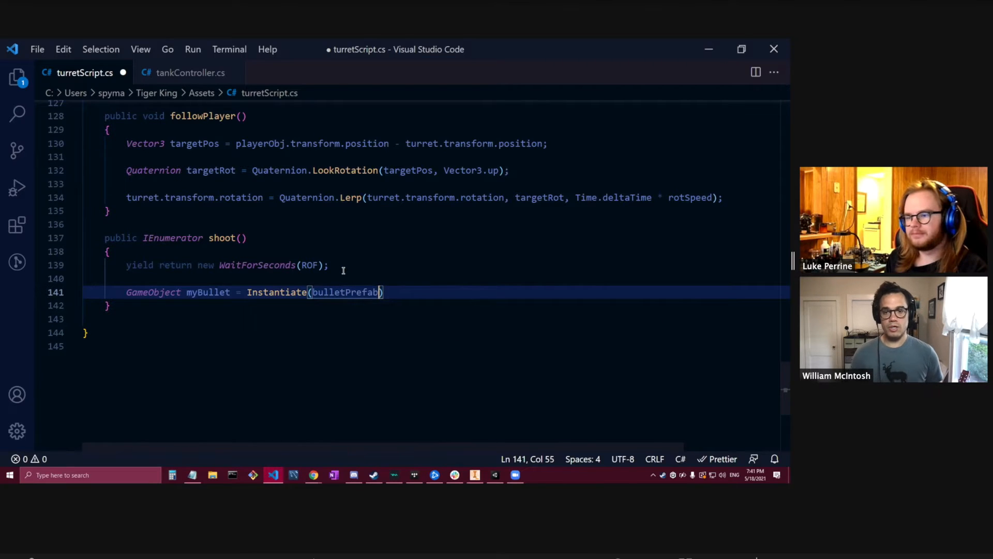
type(")")
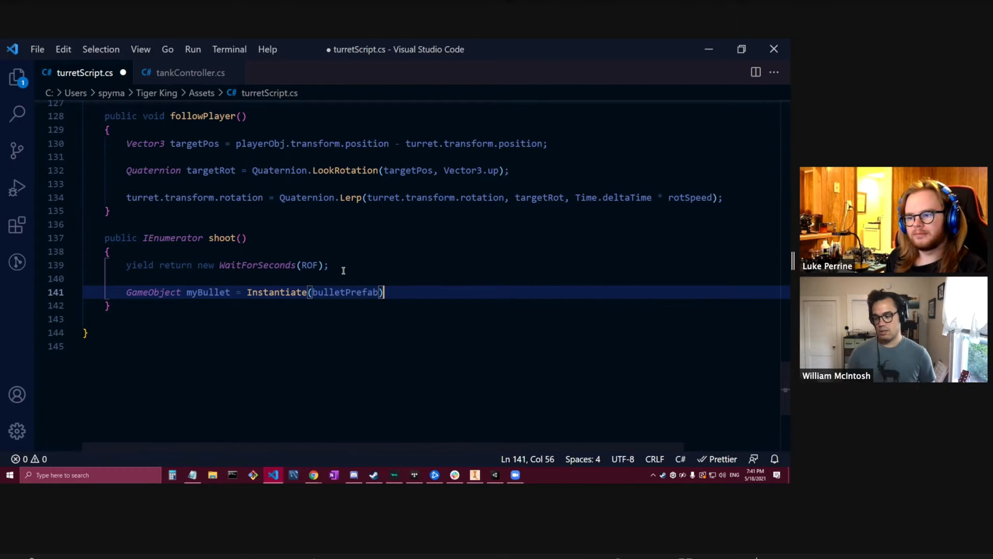
type(";")
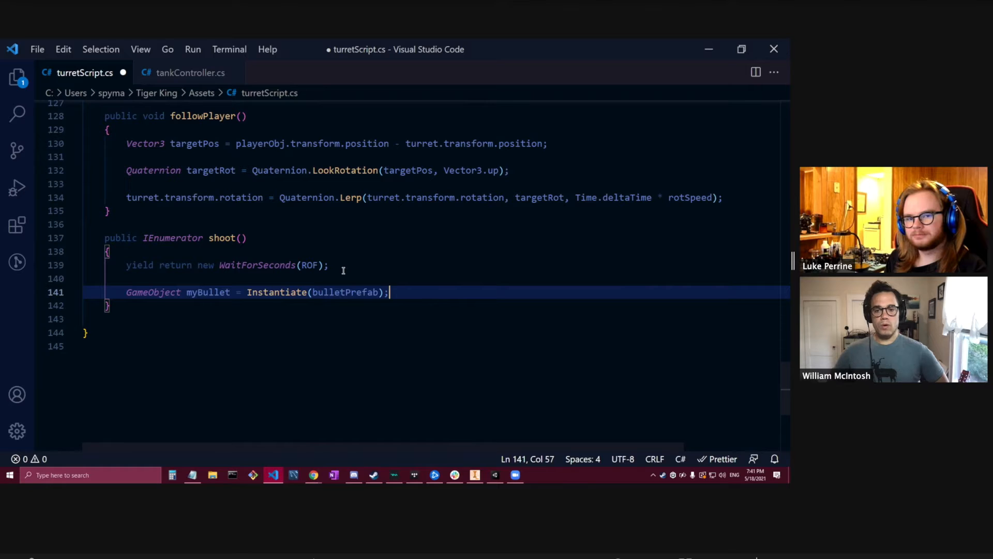
key("Left")
key("Left")
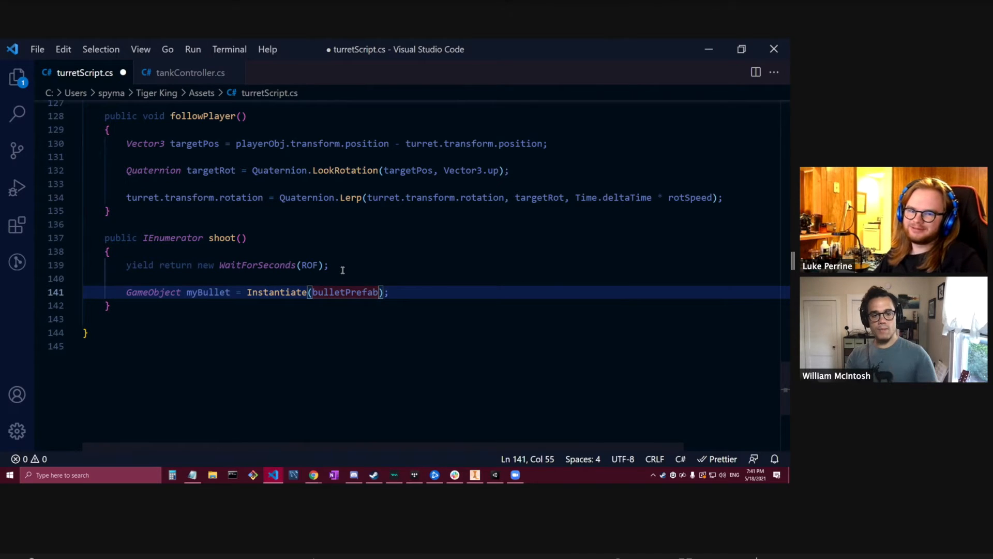
key("ctrl+s")
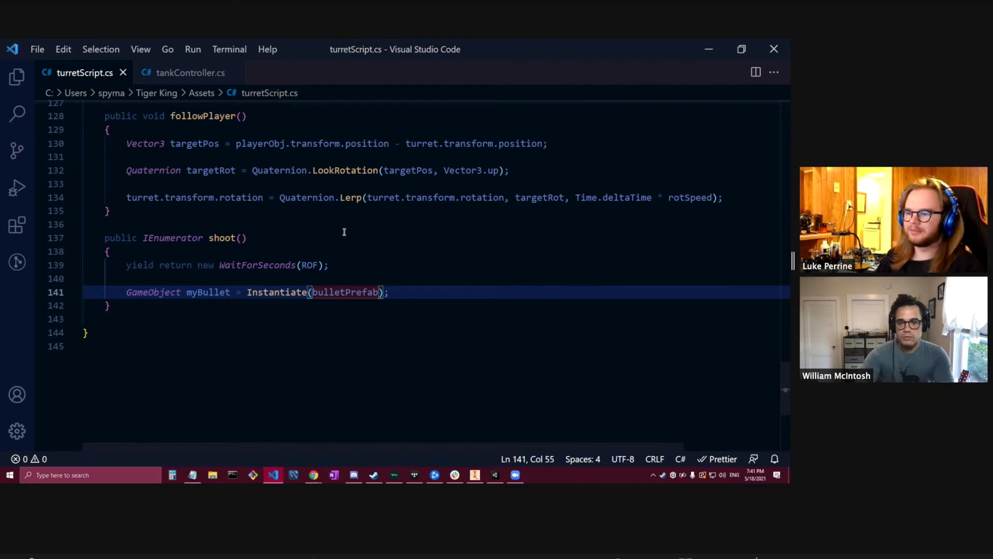
Comment out the myBullet Instantiate line in shoot() and save the script.
type(",")
key("BackSpace")
key("ctrl+slash")
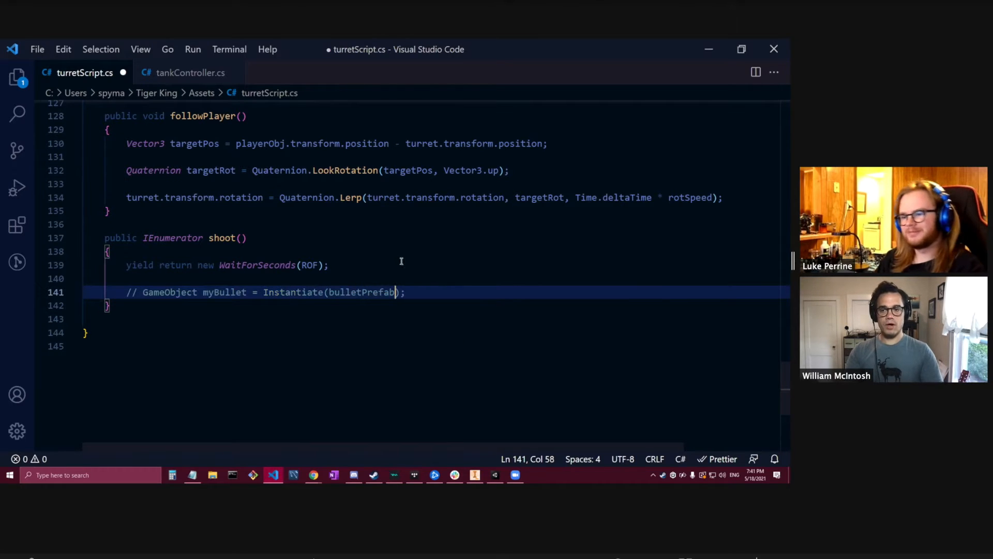
key("ctrl+s")
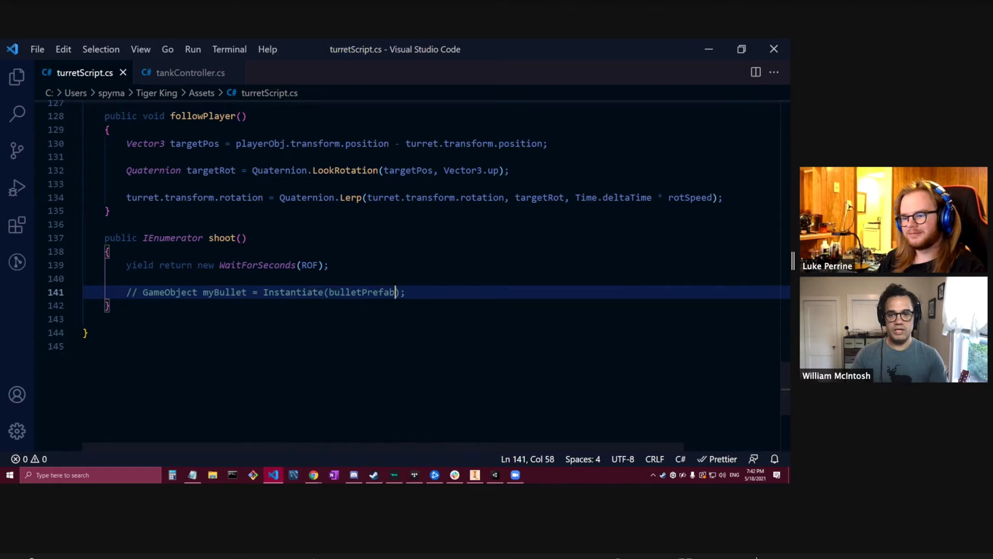
Switch to Unity, select Turret Tower 03 and check the ROF field of its Turret Script component.
left_click(495, 475)
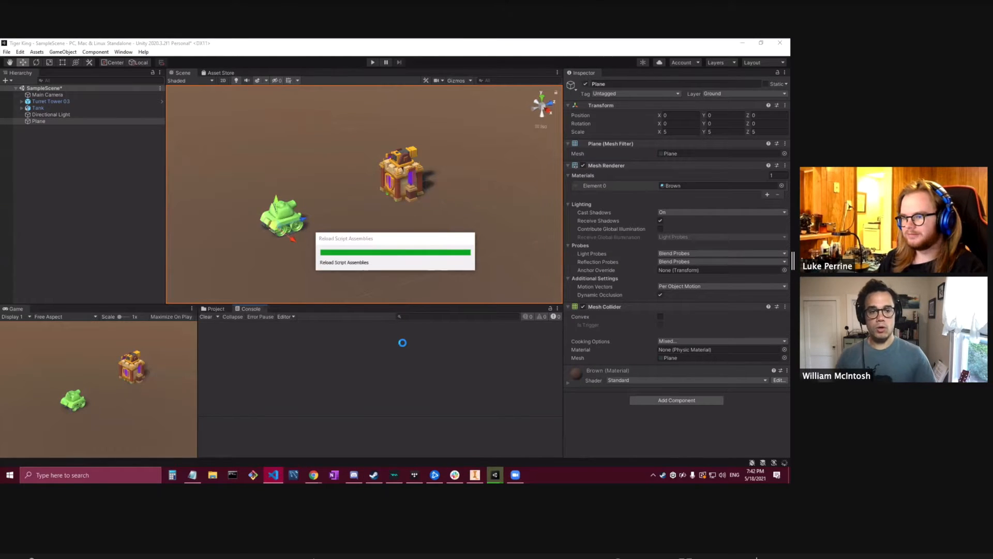
left_click(54, 100)
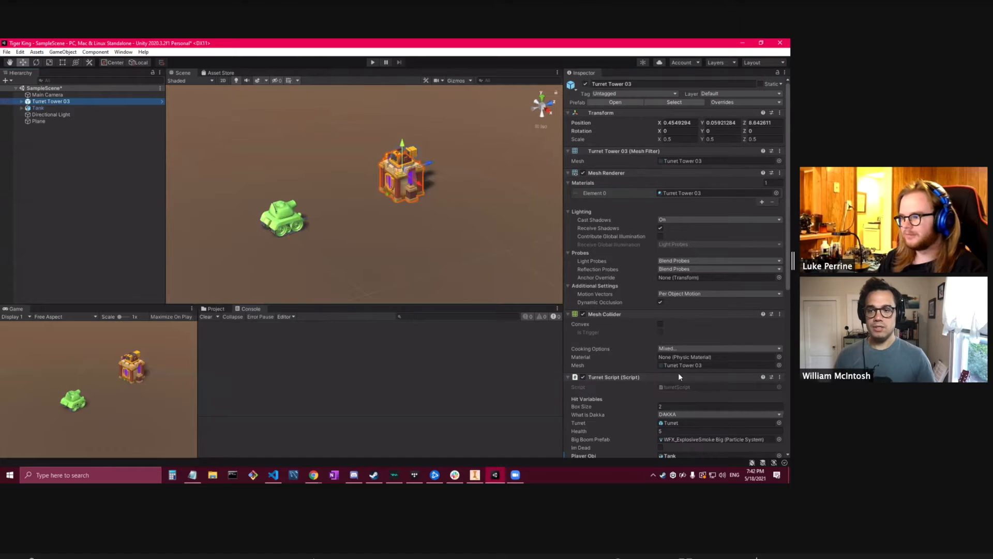
scroll(672, 370, "down", 5)
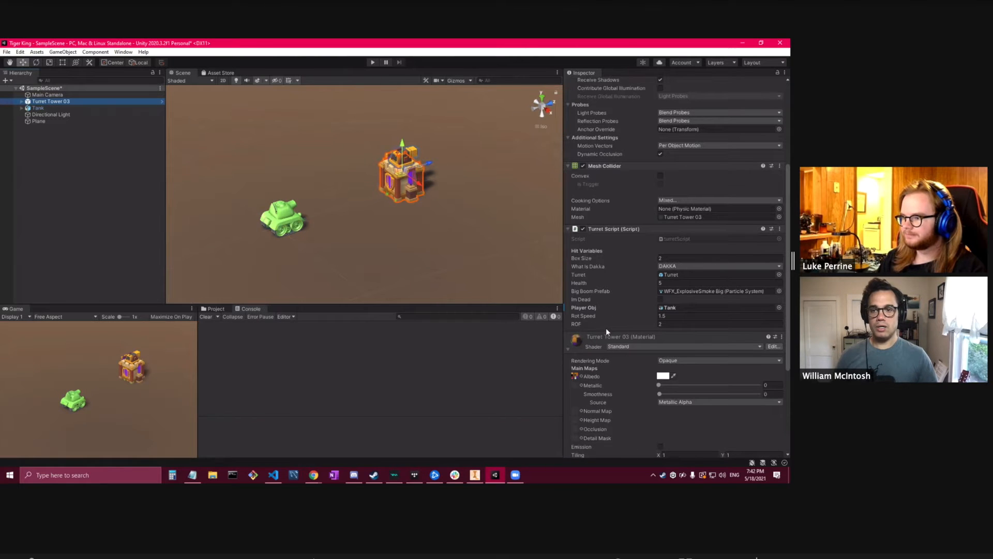
Collapse the turret's material settings and open the Turret Tower 03 prefab from MyPrefabs for editing.
left_click(567, 349)
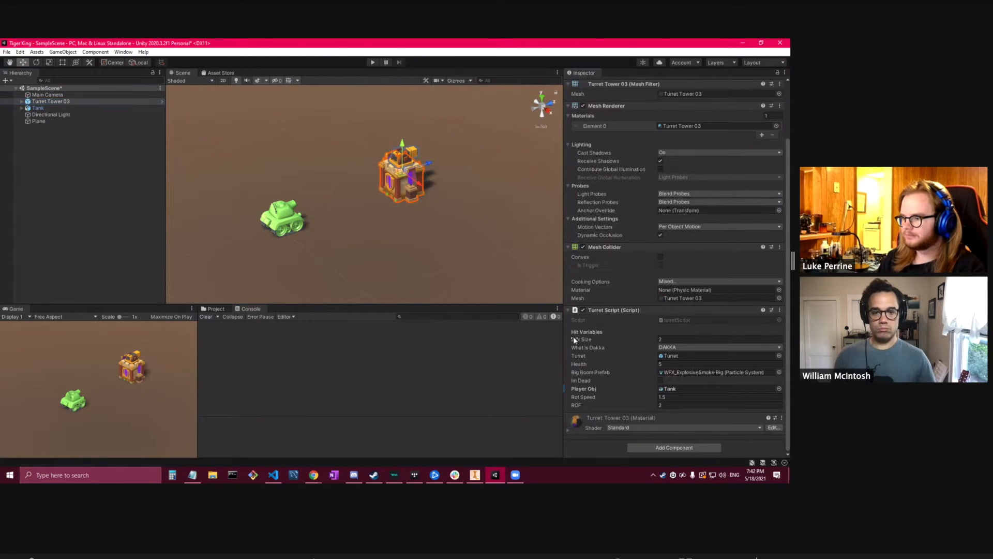
scroll(601, 290, "up", 3)
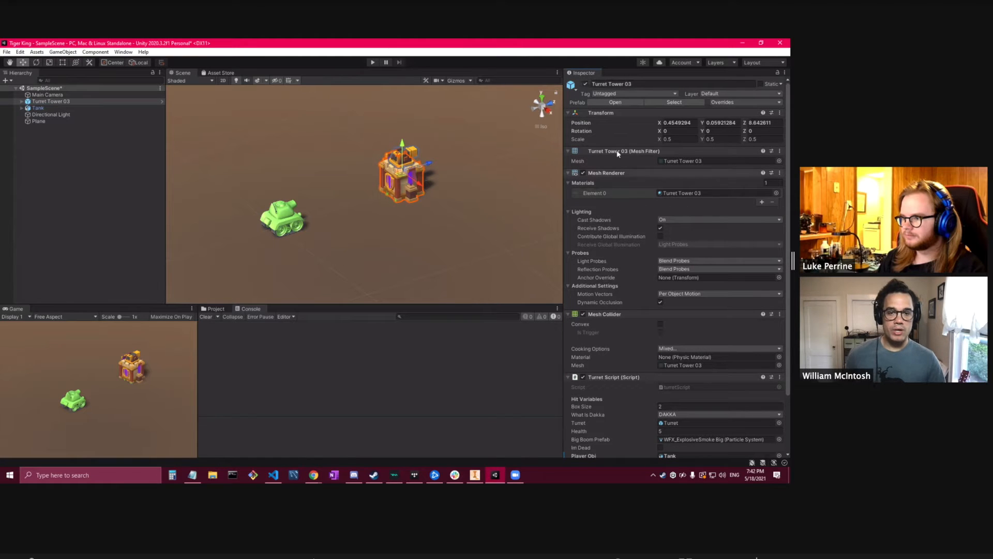
left_click(614, 163)
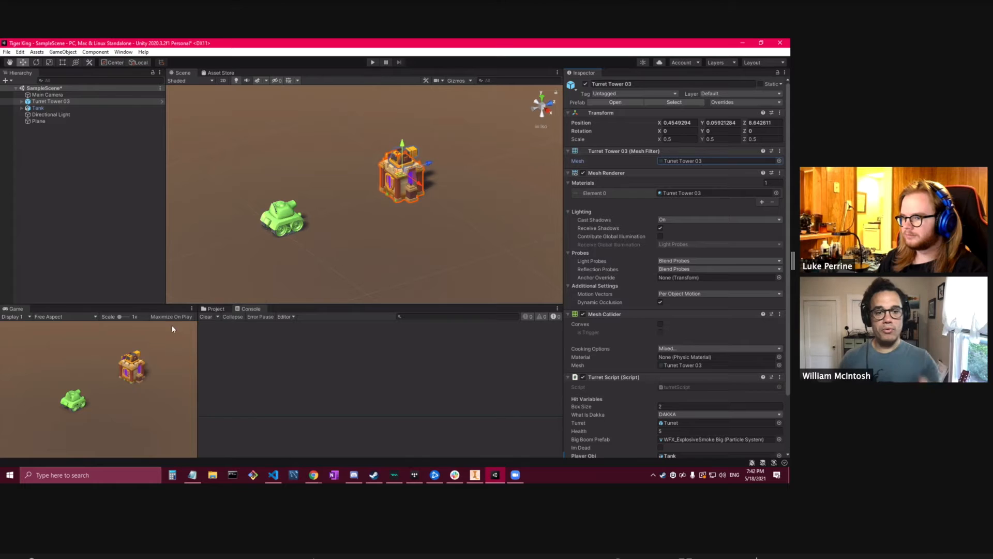
left_click(209, 309)
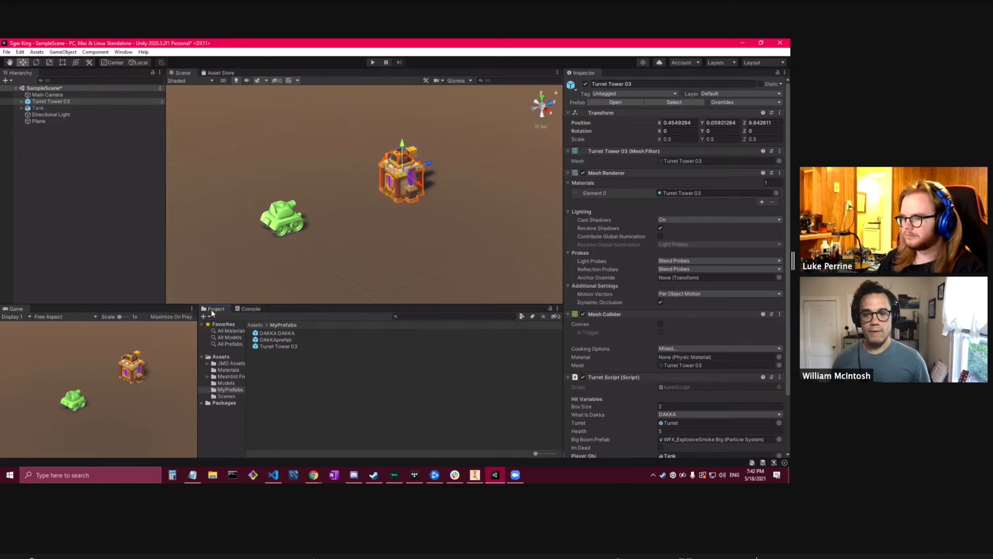
left_click(291, 345)
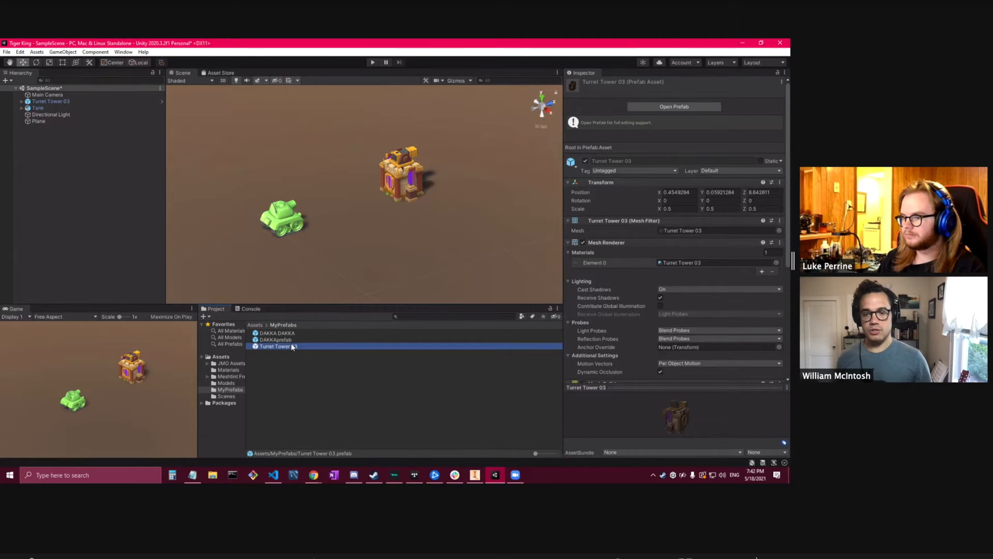
double_click(290, 346)
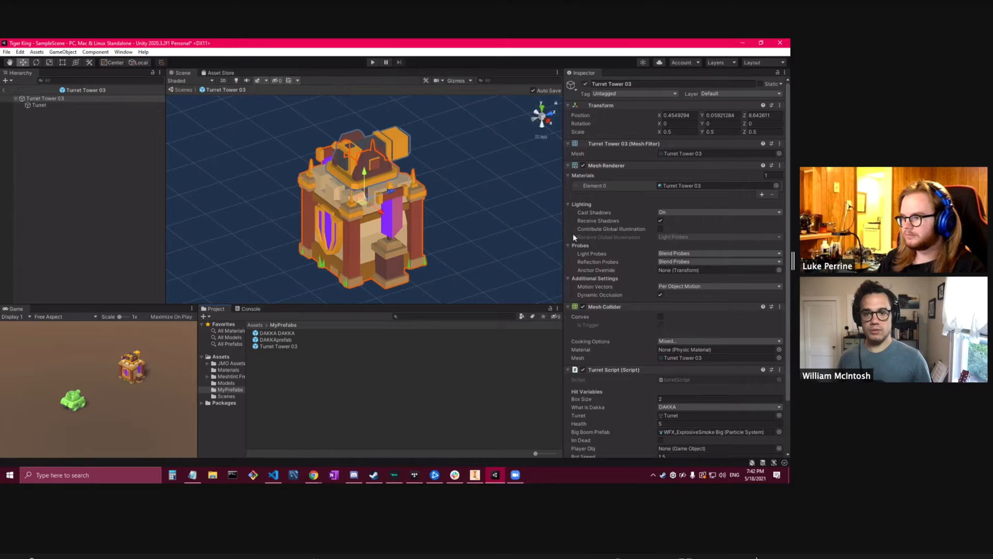
scroll(630, 266, "down", 3)
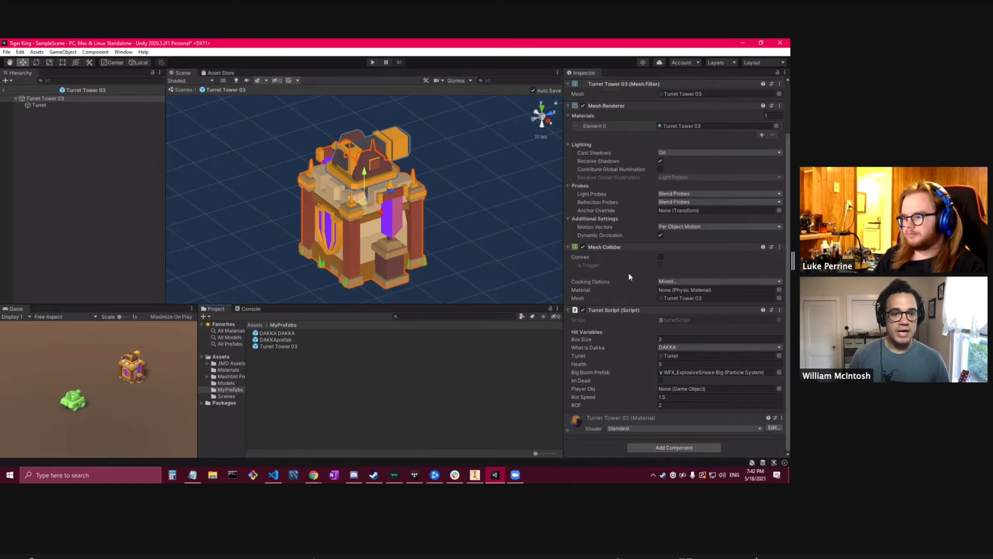
scroll(628, 274, "up", 3)
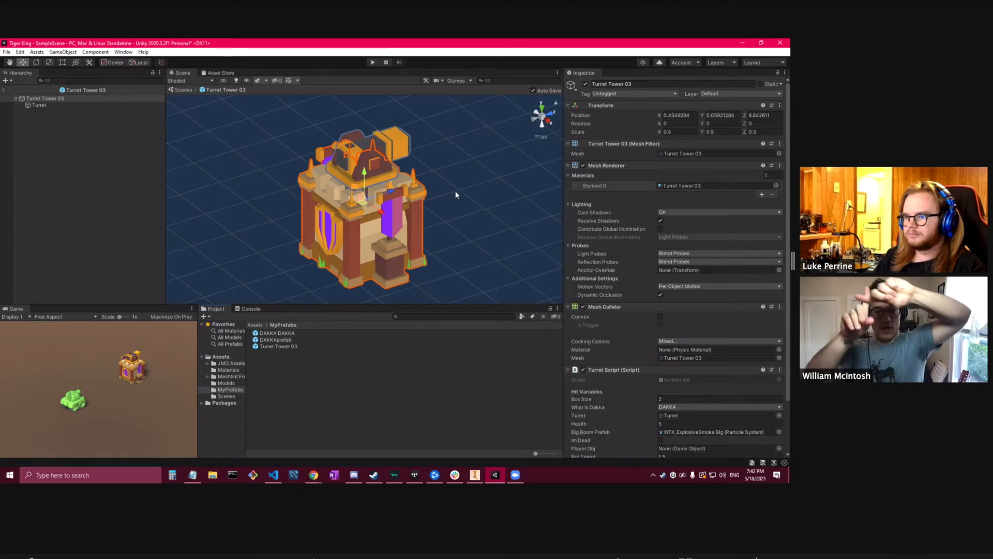
Set the prefab's scene view to perspective and create an empty child object named Barrel under Turret.
left_click(543, 137)
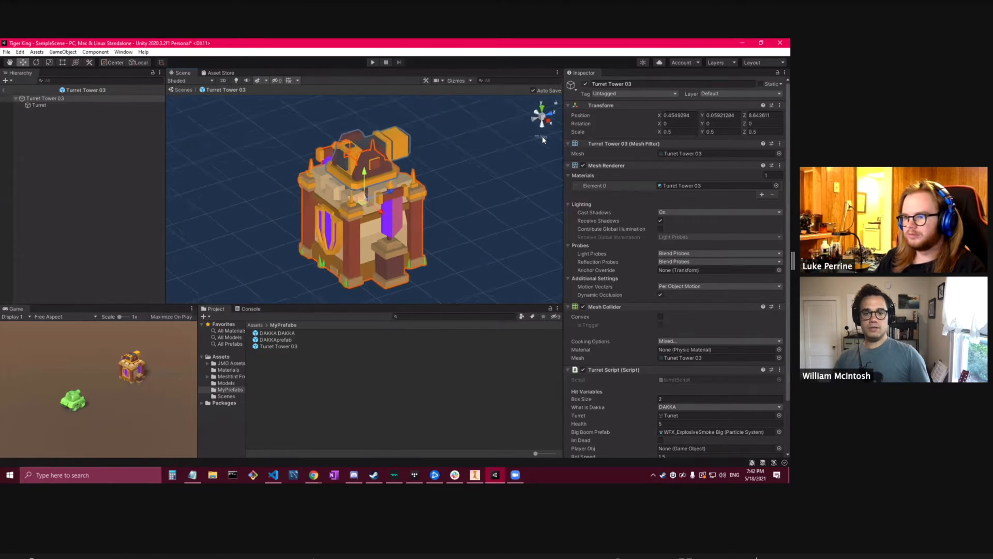
mouse_move(500, 241)
middle_mouse_down()
mouse_move(485, 218)
mouse_move(498, 230)
middle_mouse_up()
right_click_drag(498, 230, 476, 171)
key("d")
key("w")
key("d")
scroll(442, 167, "up", 3)
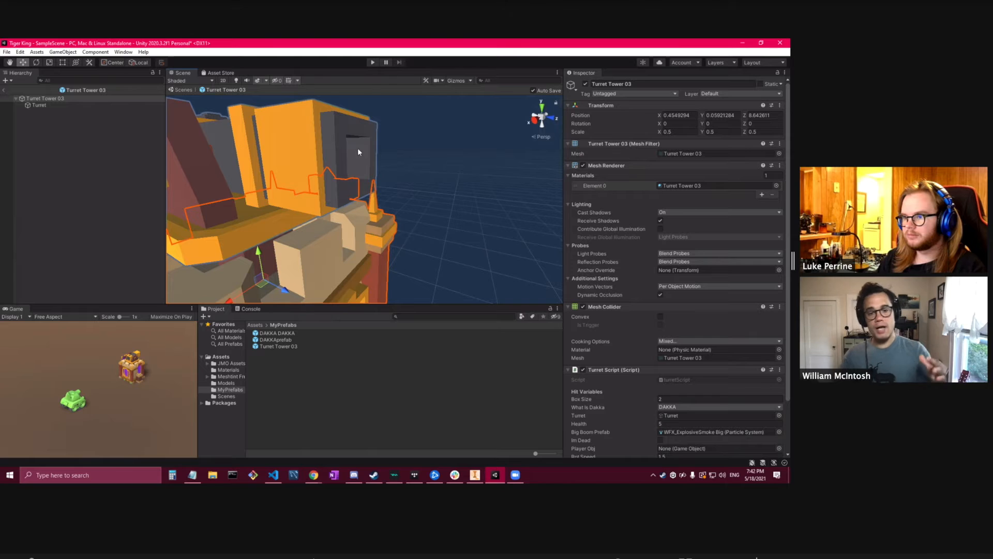
right_click(67, 105)
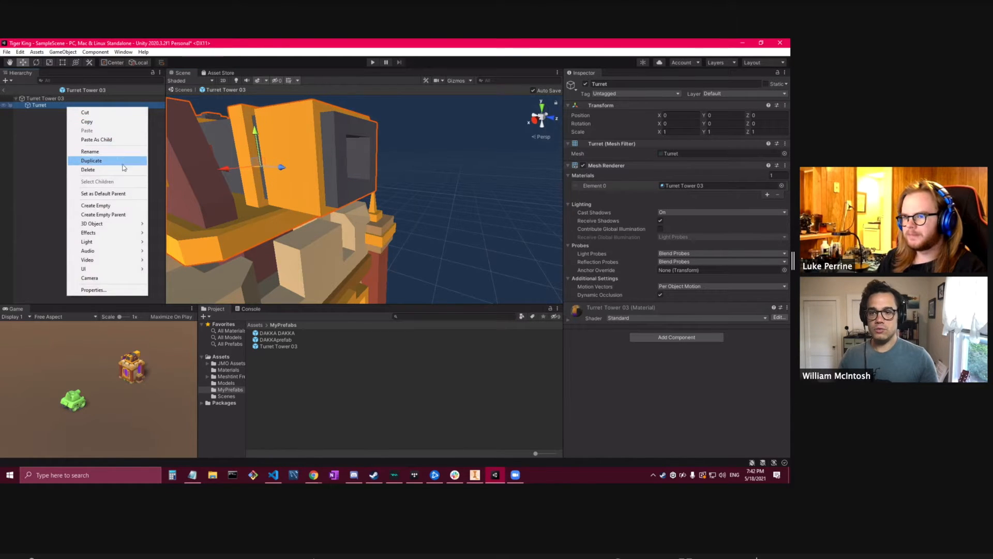
left_click(115, 206)
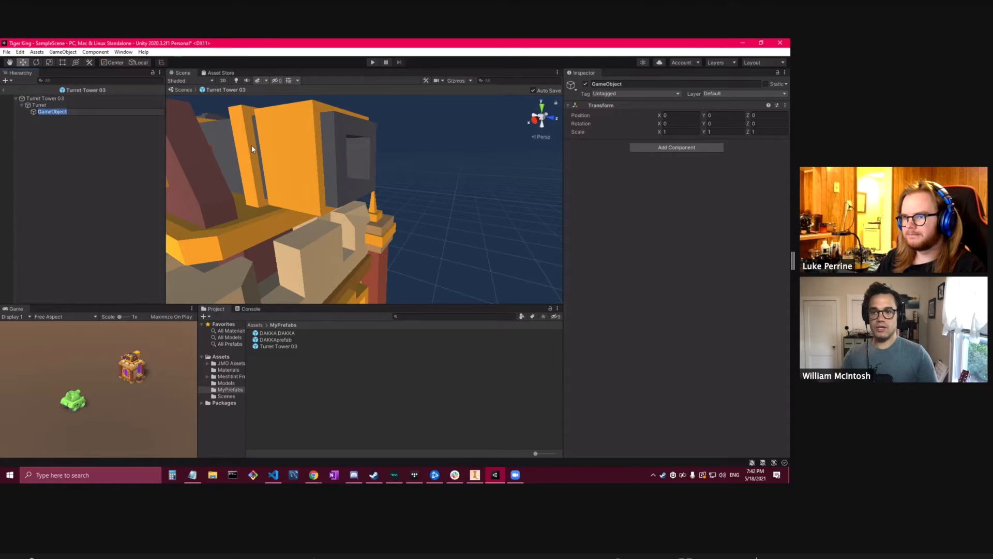
type("Barrel")
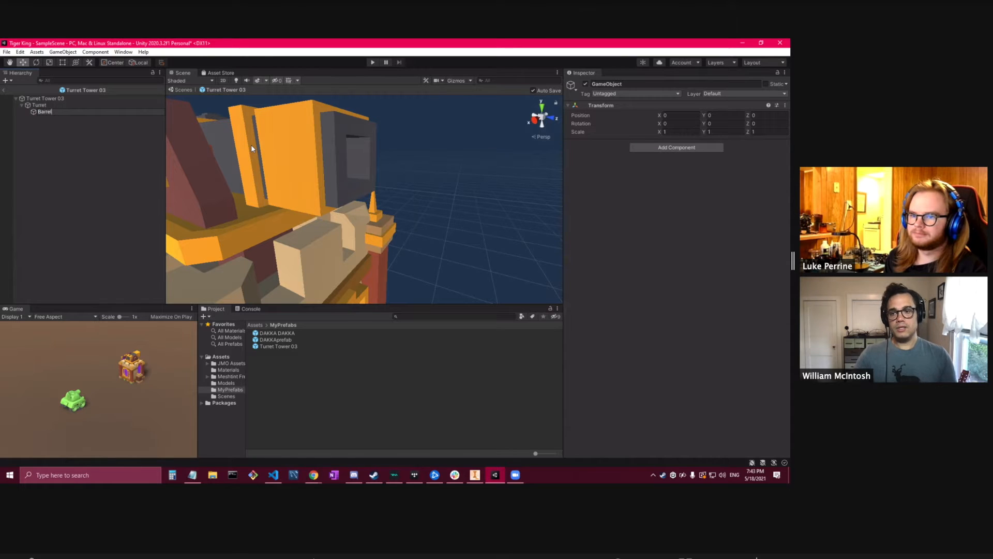
key("Return")
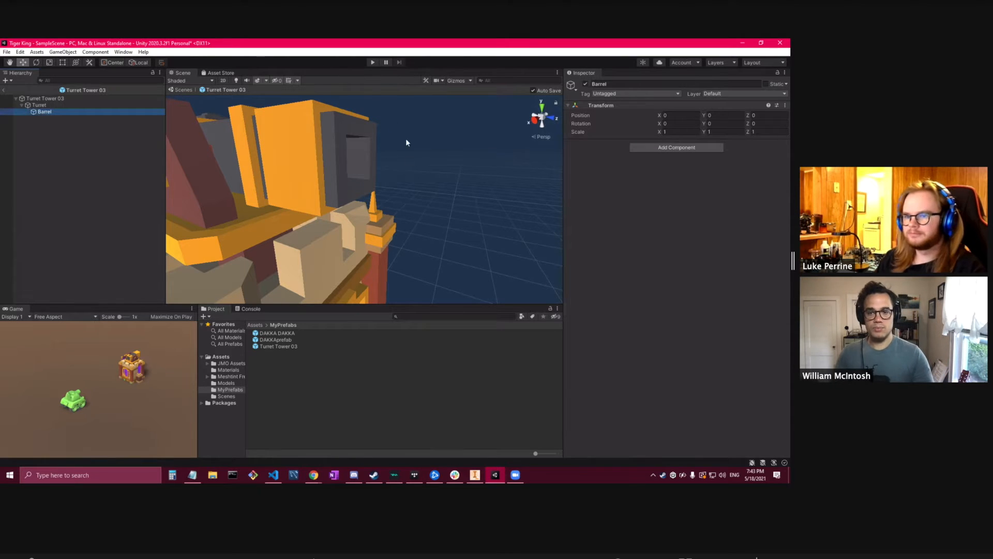
Rename the empty Barrel object as barrelPos.
scroll(405, 181, "down", 5)
double_click(58, 111)
right_click(60, 111)
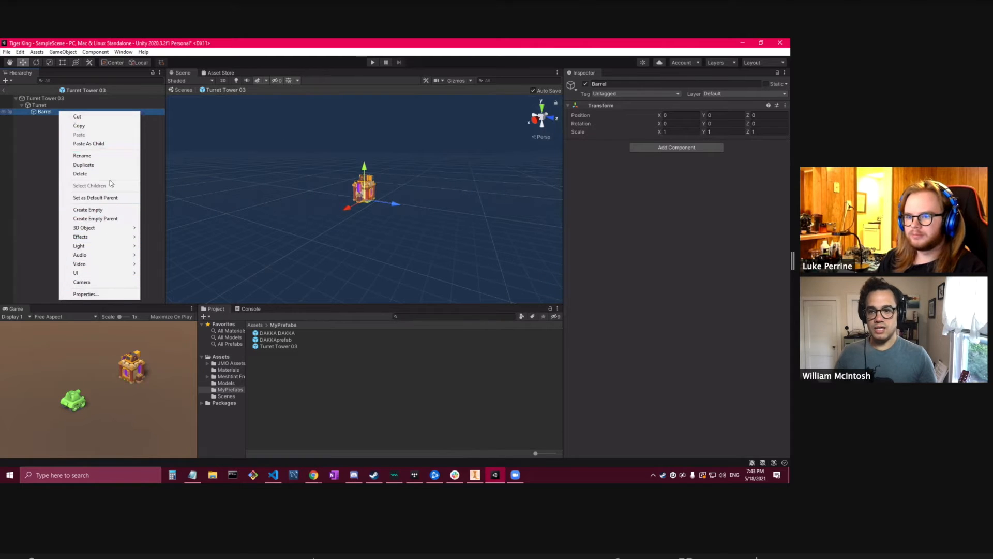
left_click(108, 156)
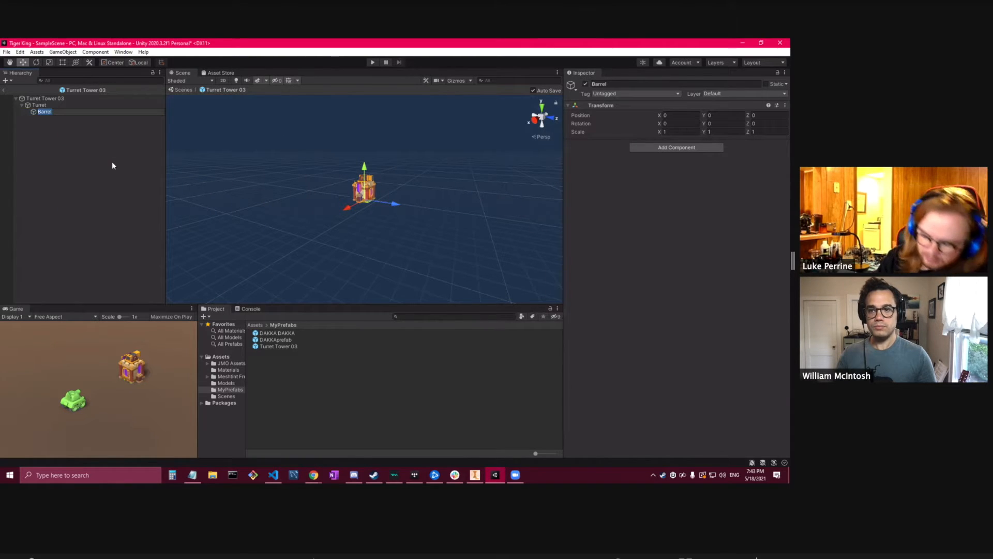
key("BackSpace")
key("BackSpace")
key("BackSpace")
key("BackSpace")
key("BackSpace")
key("BackSpace")
type("barrelPos")
key("Return")
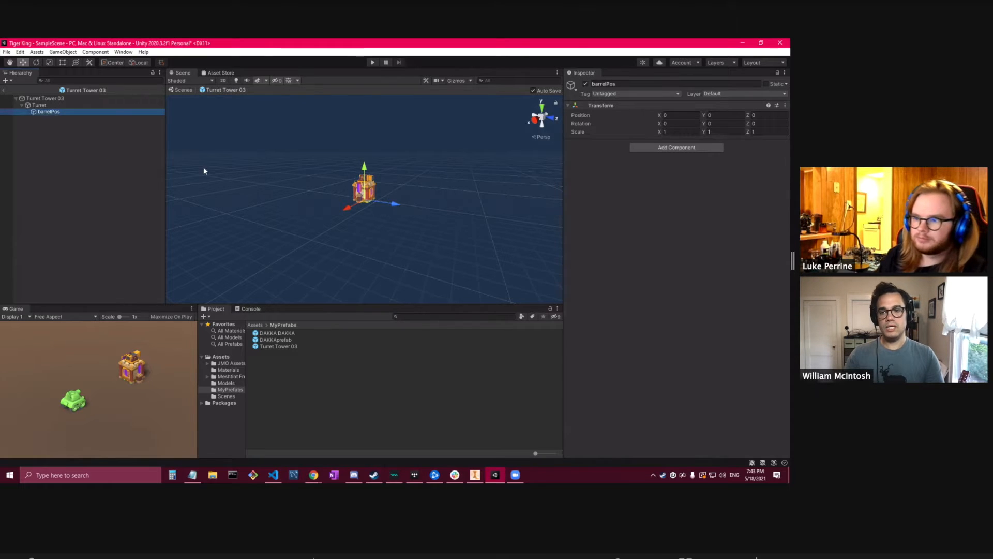
Move barrelPos up to about Y 6.04 and forward to about Z 2.77, above and ahead of the turret's barrel.
scroll(393, 192, "up", 5)
left_click_drag(361, 171, 364, 130)
middle_click_drag(365, 129, 425, 188)
left_click_drag(356, 177, 356, 108)
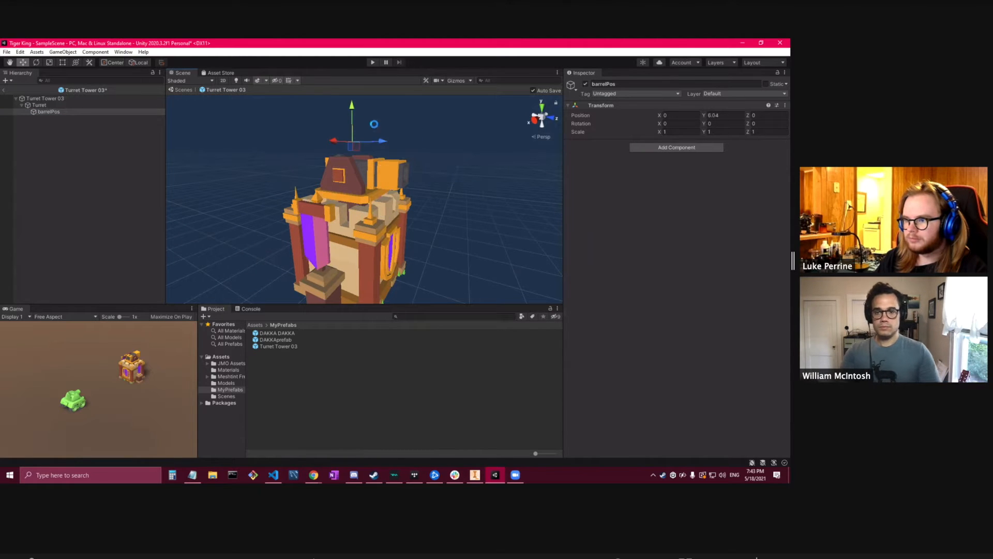
left_click_drag(382, 142, 463, 142)
right_click_drag(449, 217, 494, 194)
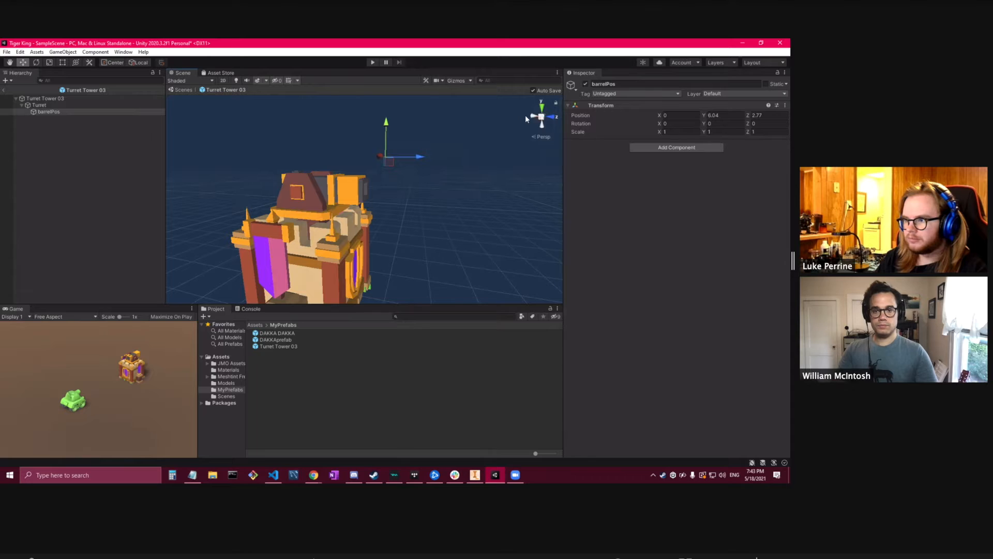
Move barrelPos back along Z to about 2.08, aligning it with the barrel's end in the top view.
left_click(541, 118)
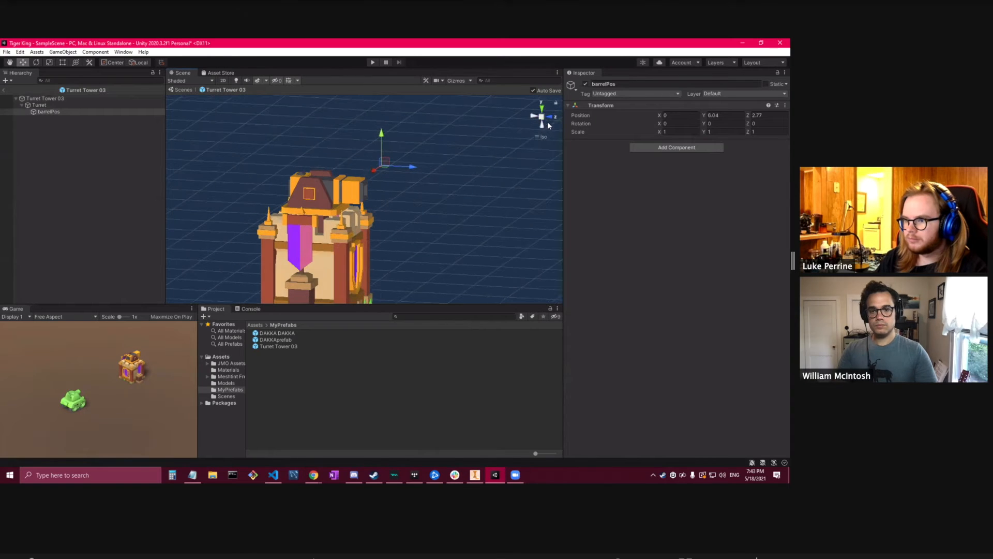
left_click(541, 118)
left_click(542, 118)
left_click(542, 118)
right_click_drag(471, 175, 523, 131)
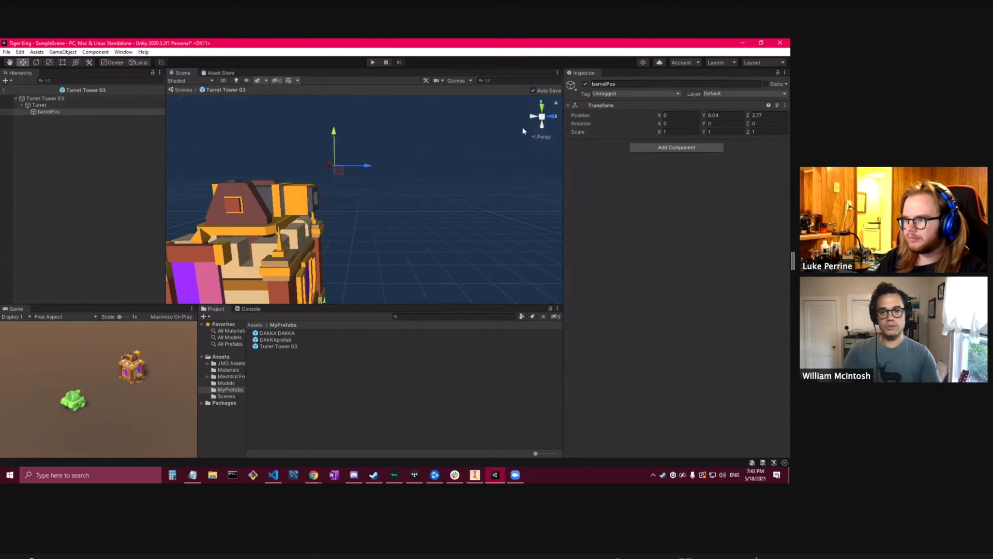
left_click(542, 106)
scroll(392, 139, "up", 3)
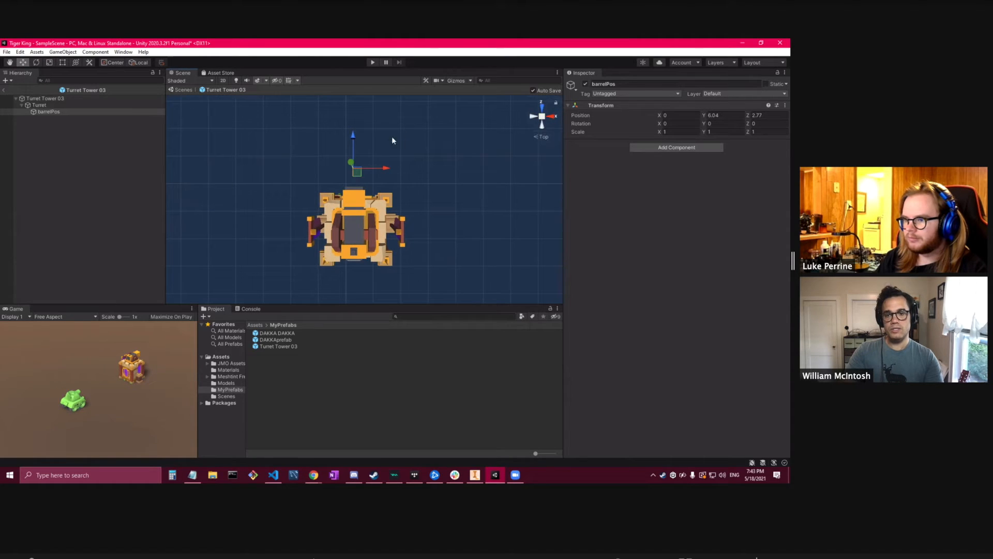
left_click_drag(354, 139, 355, 157)
Lower barrelPos to about Y 4.92, centre it on the barrel at X 0, and pull it back to about Z 1.97.
left_click(553, 115)
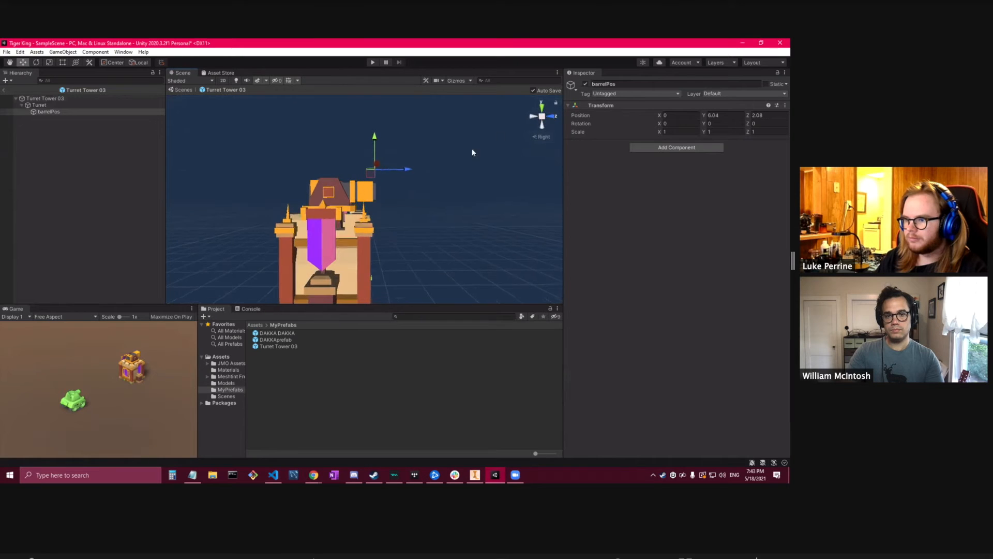
left_click_drag(375, 141, 381, 161)
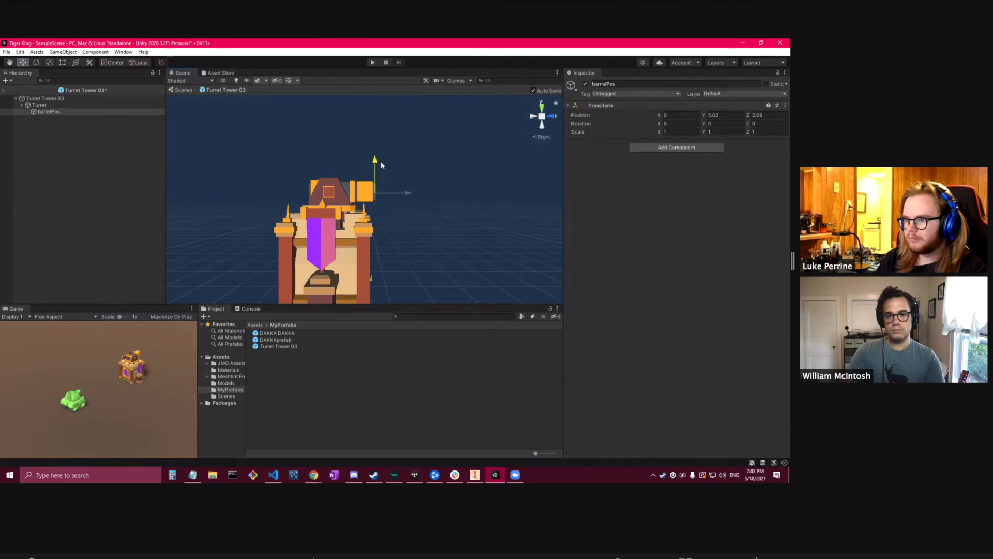
left_click(554, 116)
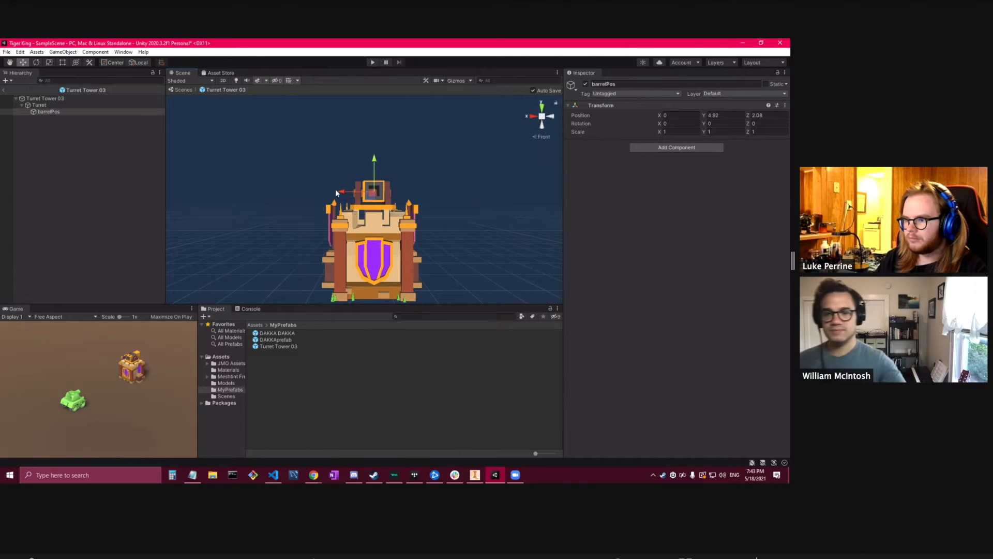
left_click_drag(342, 193, 340, 193)
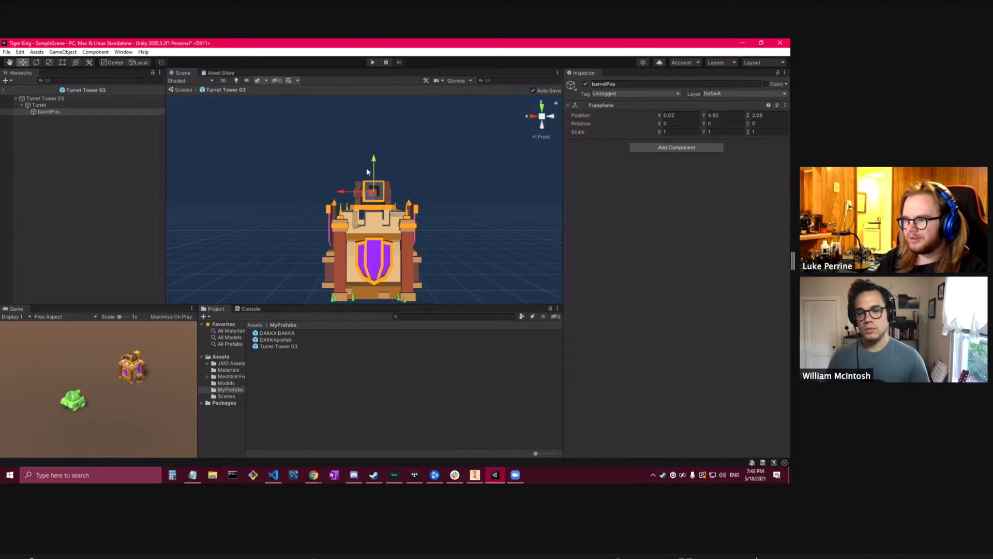
left_click(543, 107)
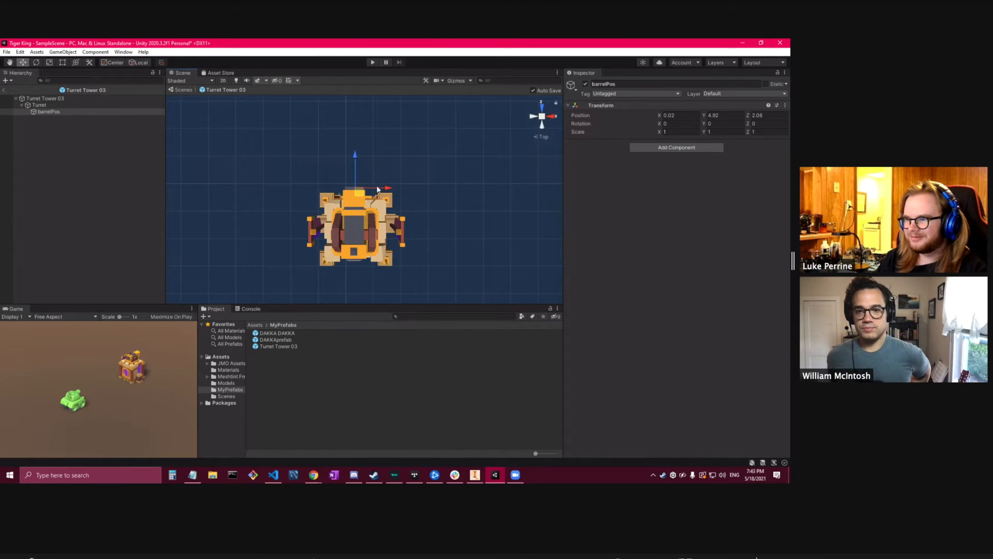
left_click_drag(392, 188, 390, 187)
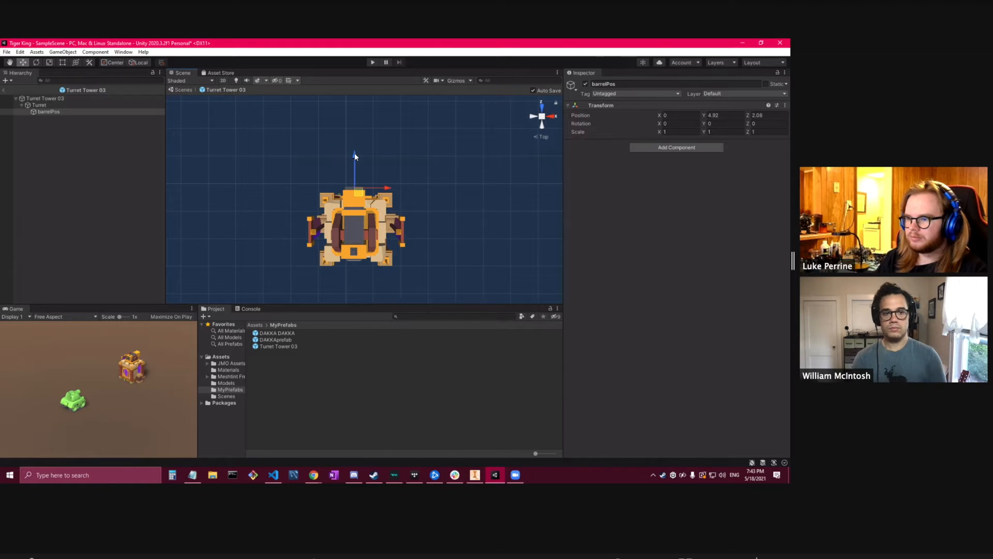
left_click_drag(355, 154, 355, 160)
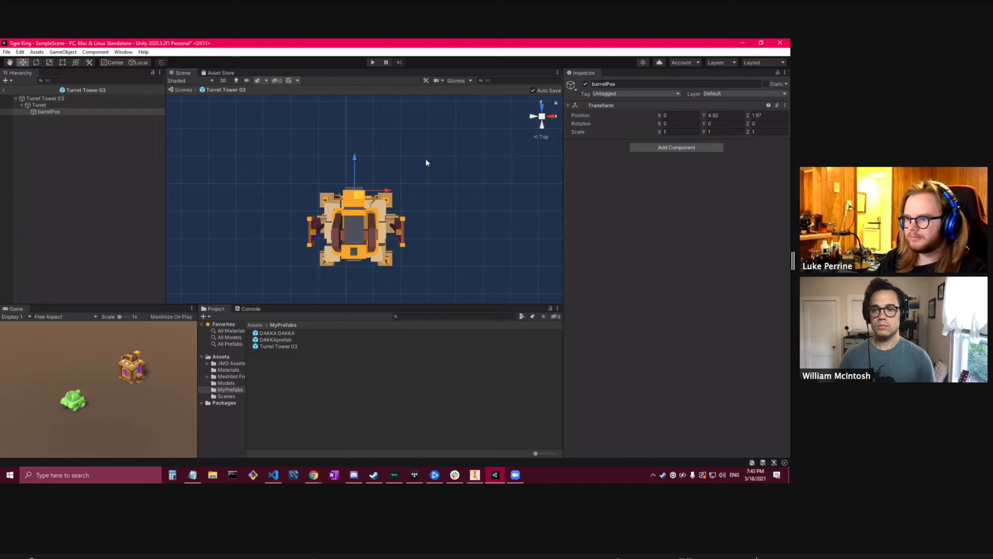
Select Turret Tower 03, frame it in a perspective view and examine the tower with its barrelPos object.
left_click(509, 184)
left_click(68, 112)
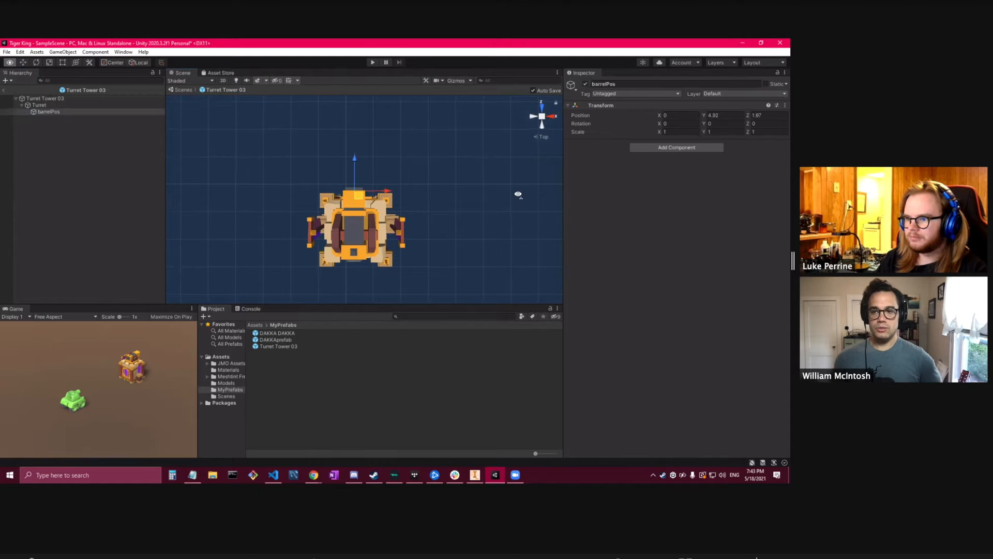
right_click_drag(519, 193, 268, 126)
middle_click_drag(453, 219, 445, 158)
right_click_drag(447, 225, 444, 200)
middle_click_drag(444, 201, 416, 97)
scroll(405, 132, "up", 3)
left_click(62, 99)
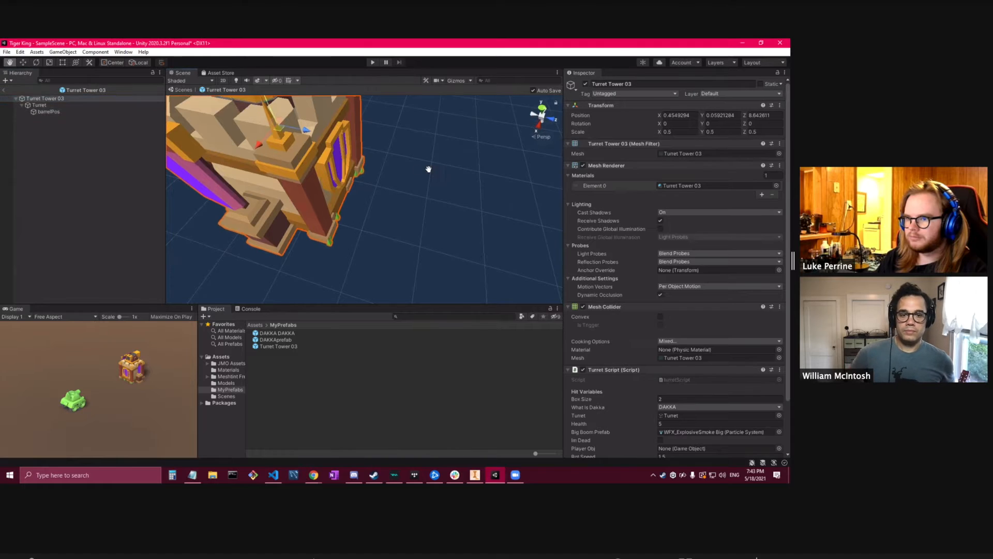
key("f")
scroll(477, 201, "down", 5)
scroll(473, 196, "up", 2)
right_click_drag(470, 197, 461, 182)
middle_click_drag(460, 182, 445, 174)
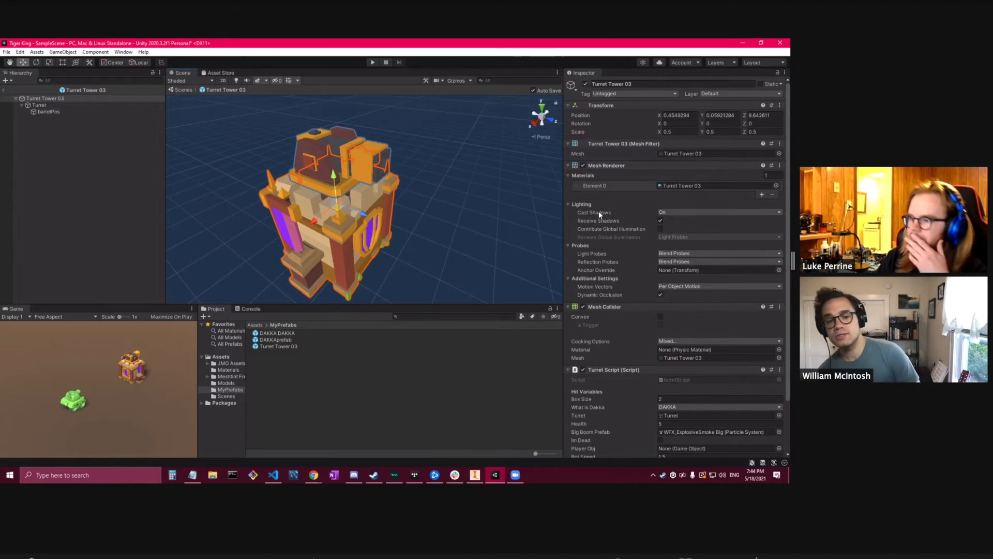
Switch to Visual Studio Code, declare a public GameObject barrelPos below the ROF variable in turretScript.cs, and save the script.
left_click(273, 474)
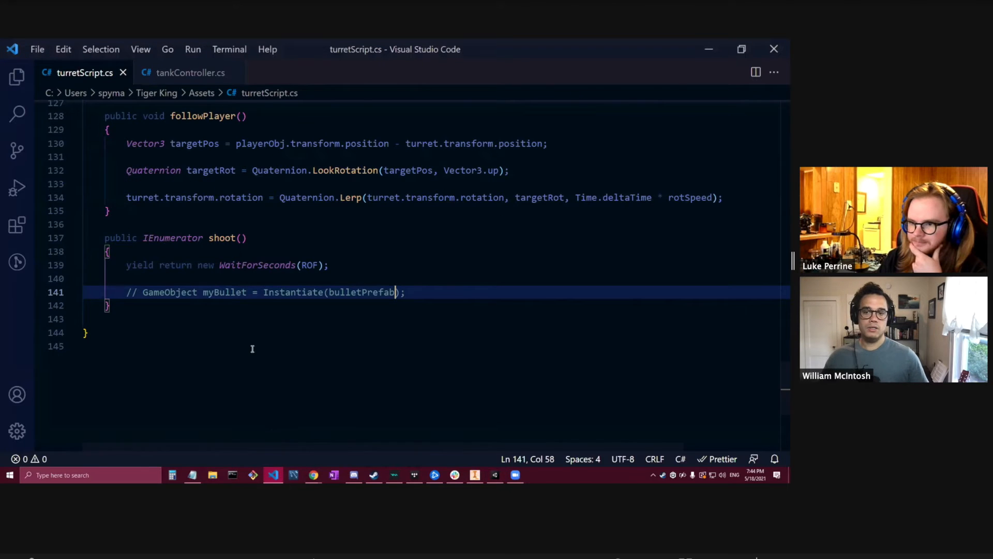
scroll(206, 209, "up", 13)
scroll(206, 208, "up", 20)
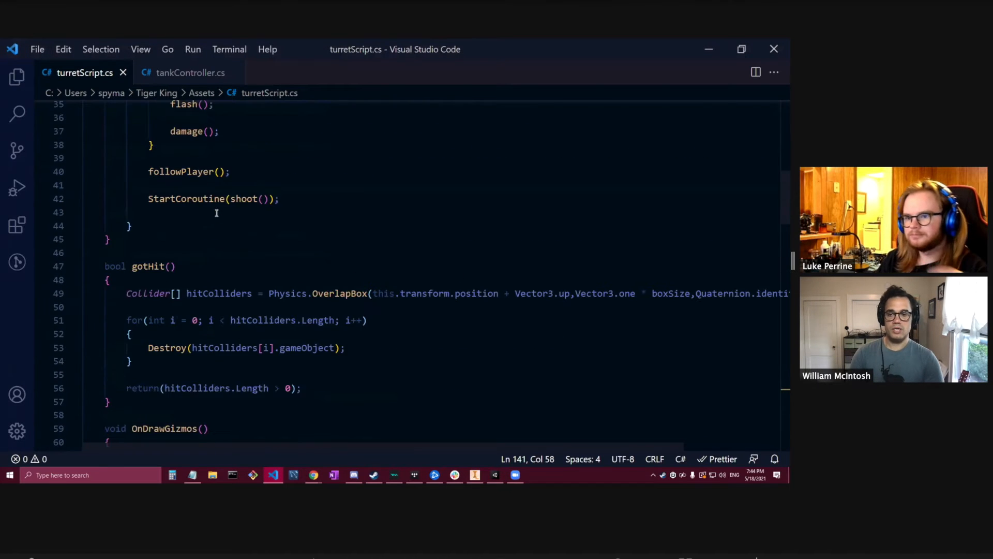
key("Return")
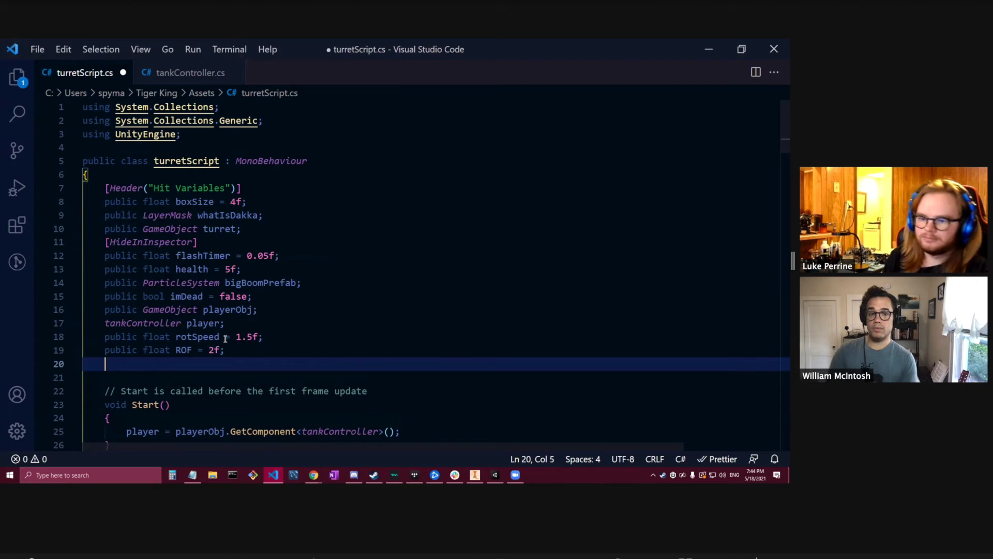
type("public ")
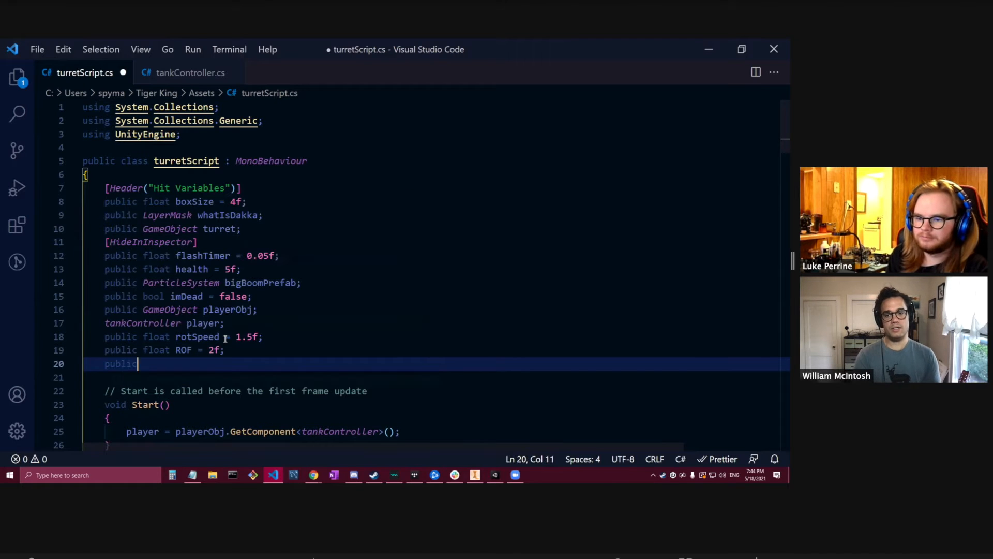
type("GameObje")
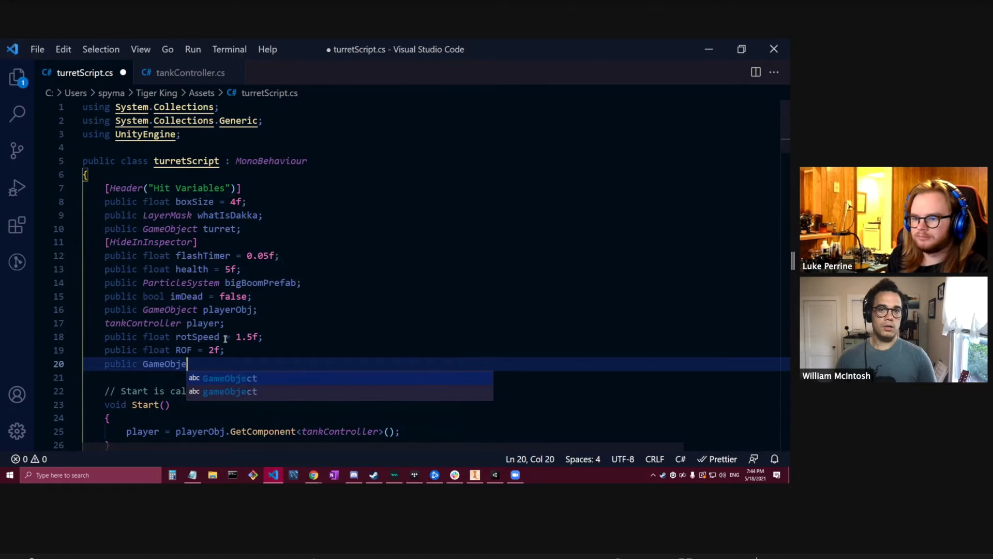
type("ct barrelPos")
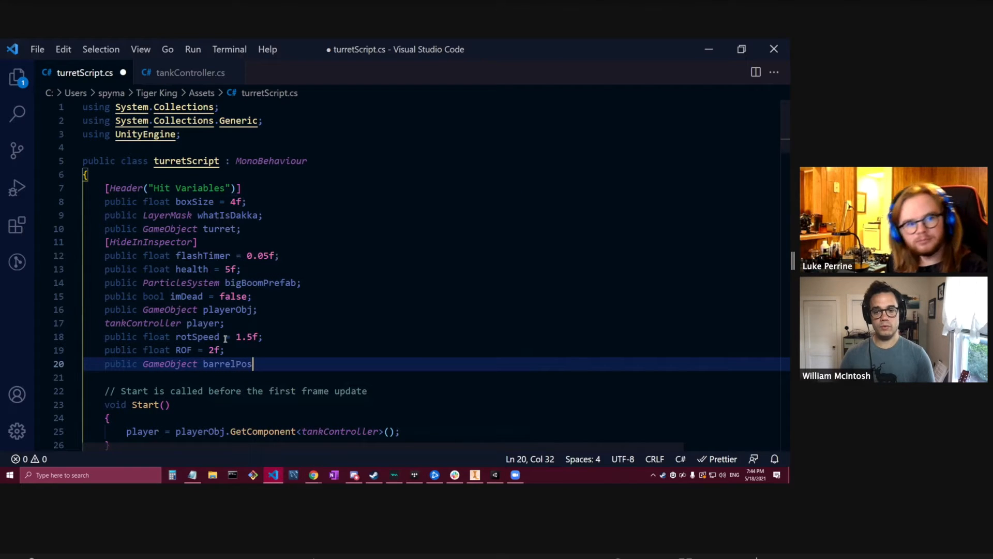
type(";")
key("ctrl+s")
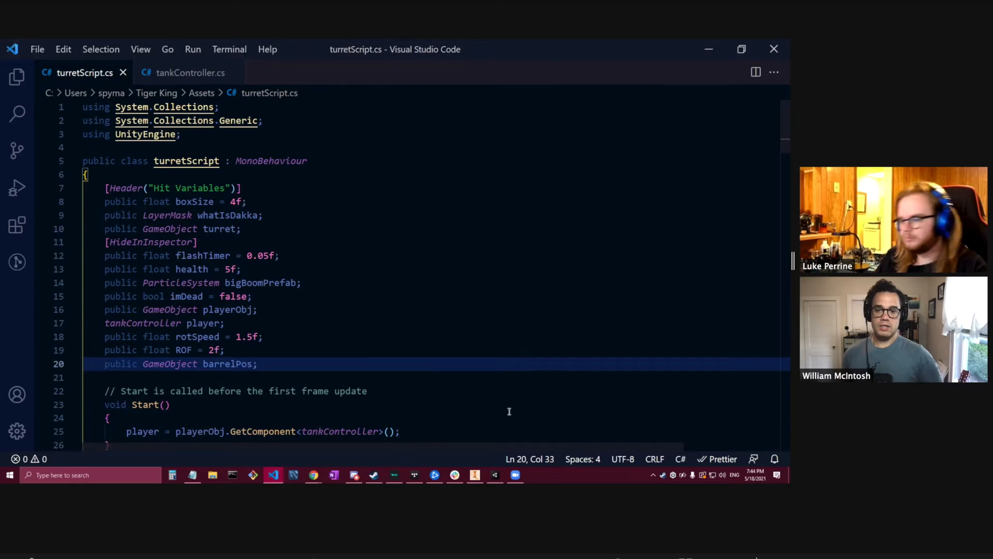
Switch to Unity and assign the barrelPos object to the Turret Script's Barrel Pos reference on the Turret Tower 03 prefab.
left_click(495, 474)
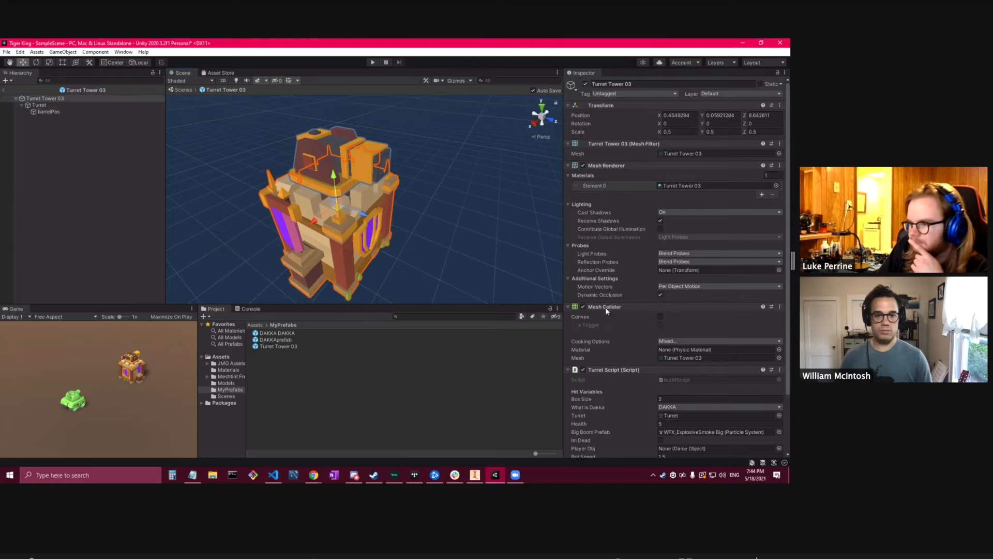
scroll(609, 324, "down", 3)
left_click_drag(48, 112, 679, 405)
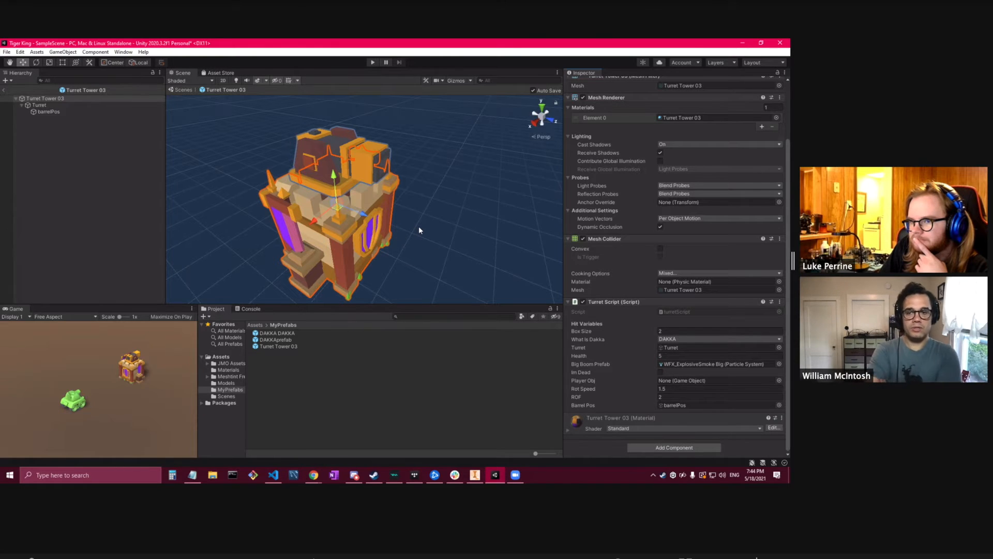
left_click(430, 220)
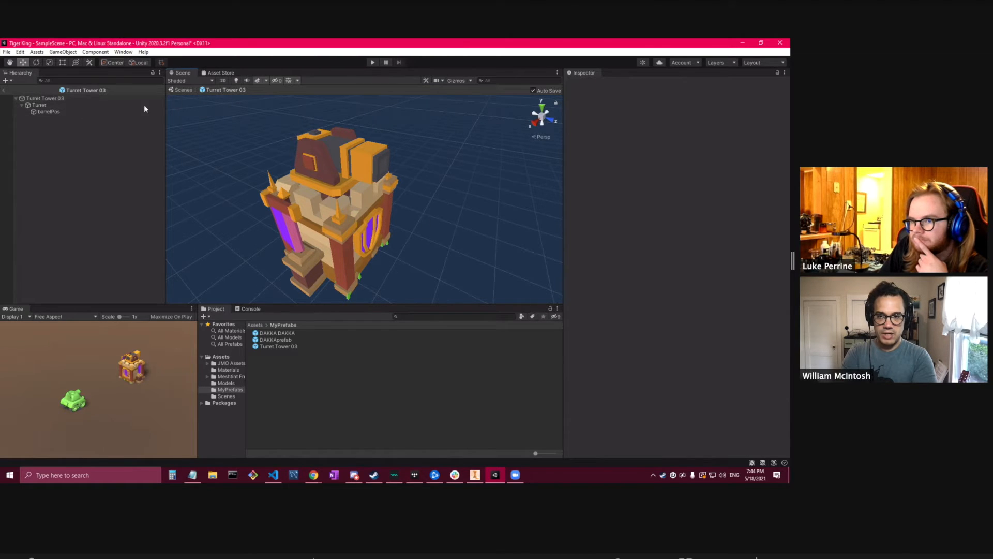
Leave the prefab for SampleScene and check the Turret Script's Barrel Pos reference on the Turret Tower 03 instance.
left_click(4, 90)
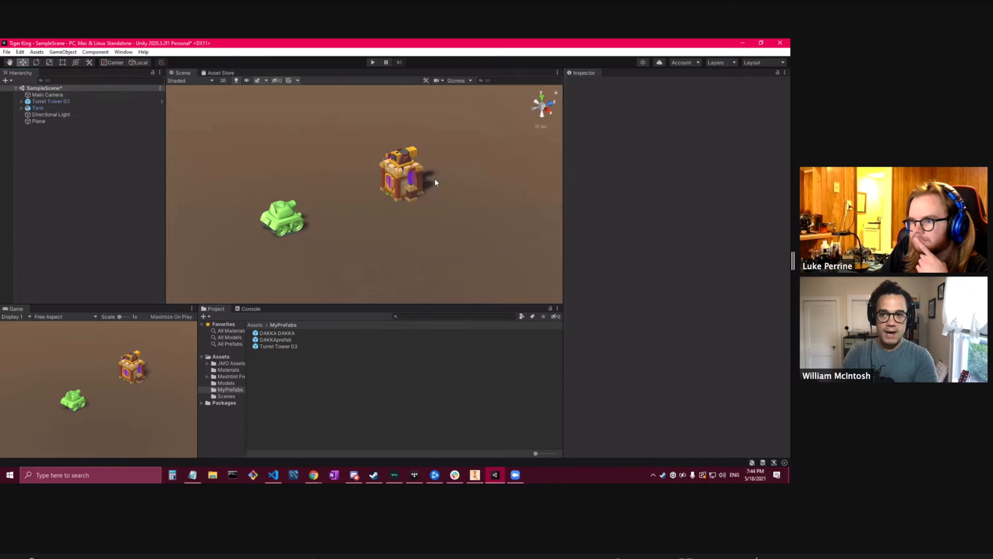
middle_click_drag(434, 182, 311, 202)
left_click(50, 101)
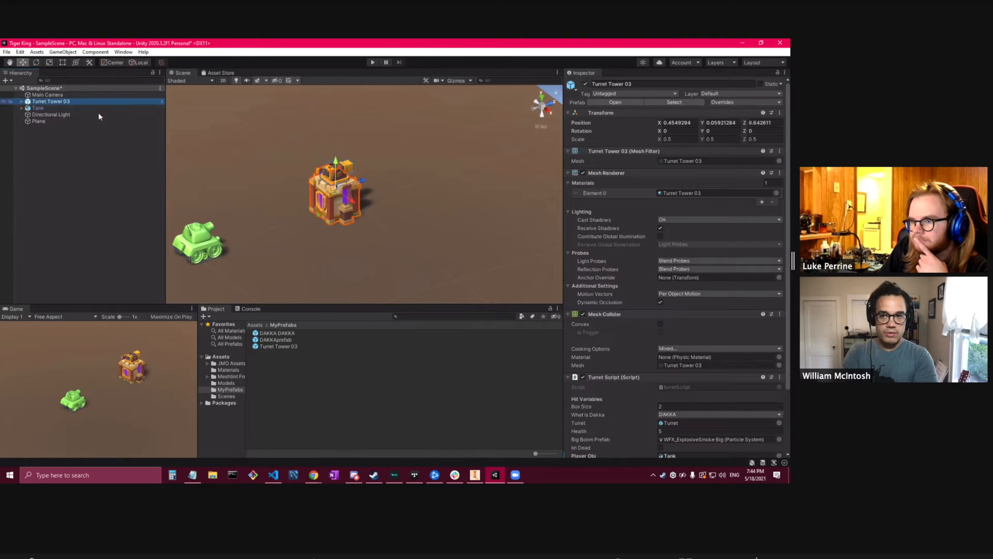
scroll(691, 329, "down", 5)
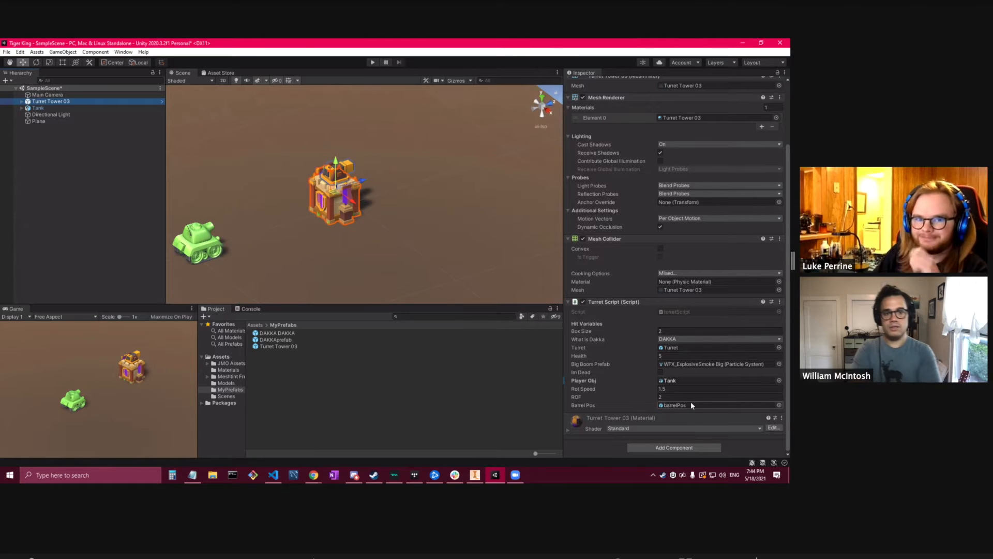
middle_click_drag(410, 136, 451, 145)
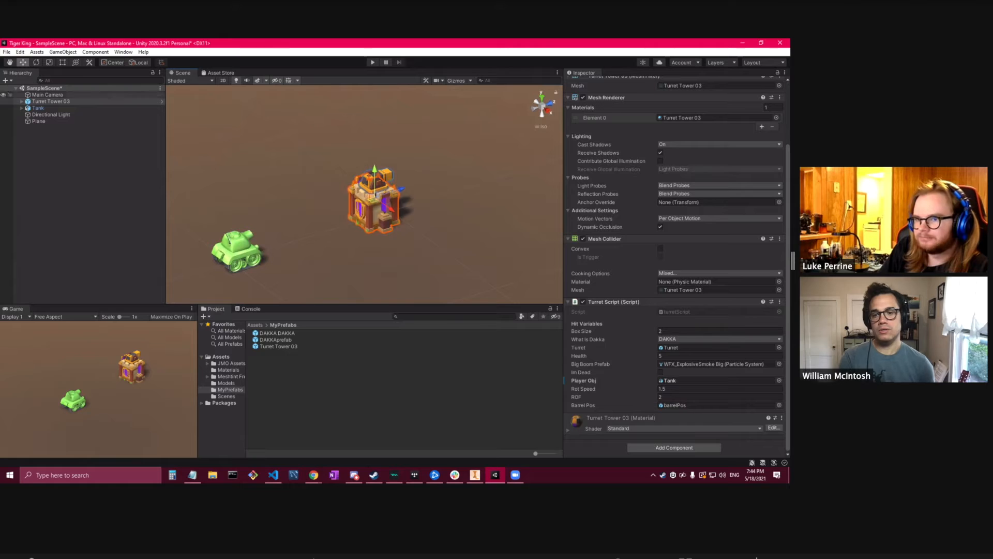
Switch to Visual Studio Code, add an empty line below the commented-out myBullet Instantiate line in shoot(), and uncomment that line.
left_click(273, 475)
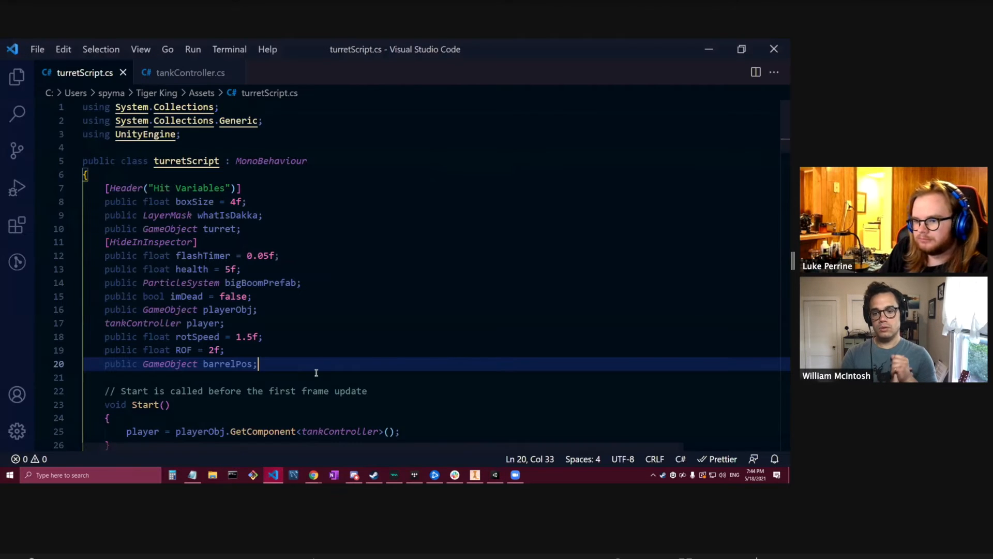
scroll(316, 373, "down", 20)
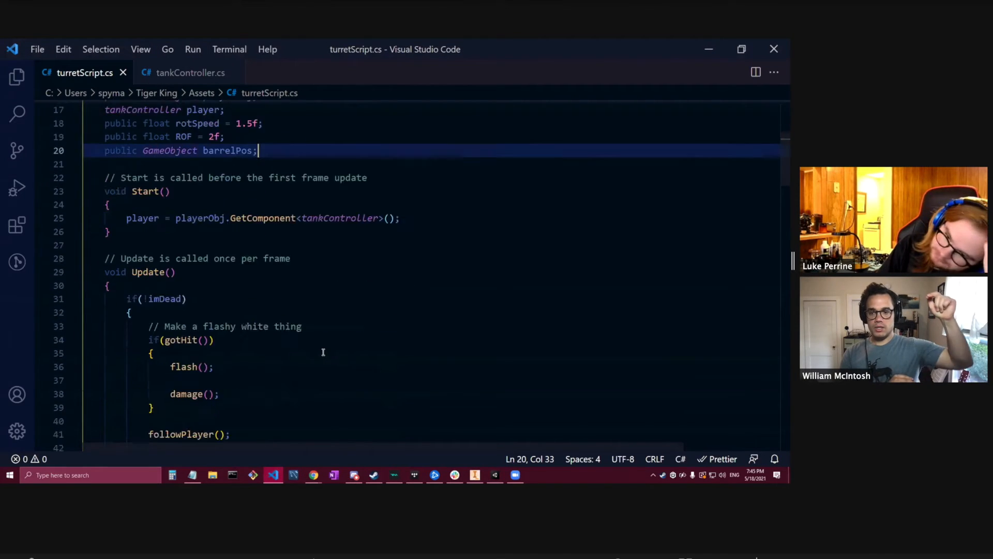
scroll(324, 345, "down", 18)
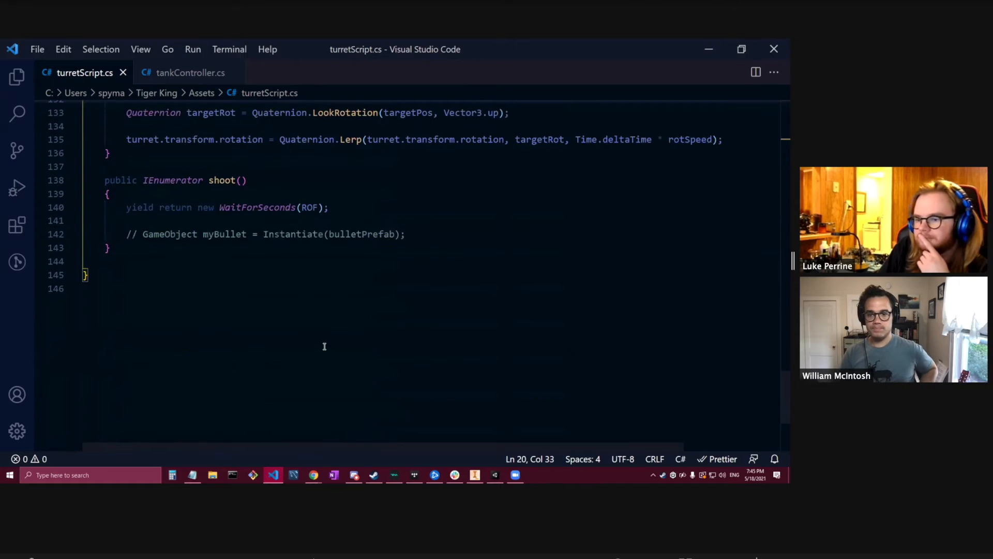
left_click(419, 353)
left_click(418, 343)
key("Return")
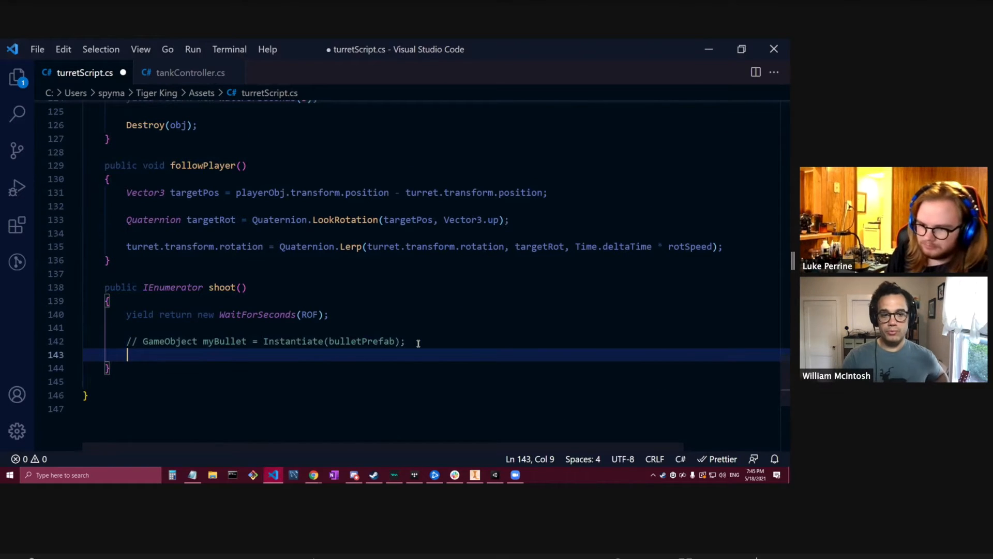
key("Up")
key("ctrl+slash")
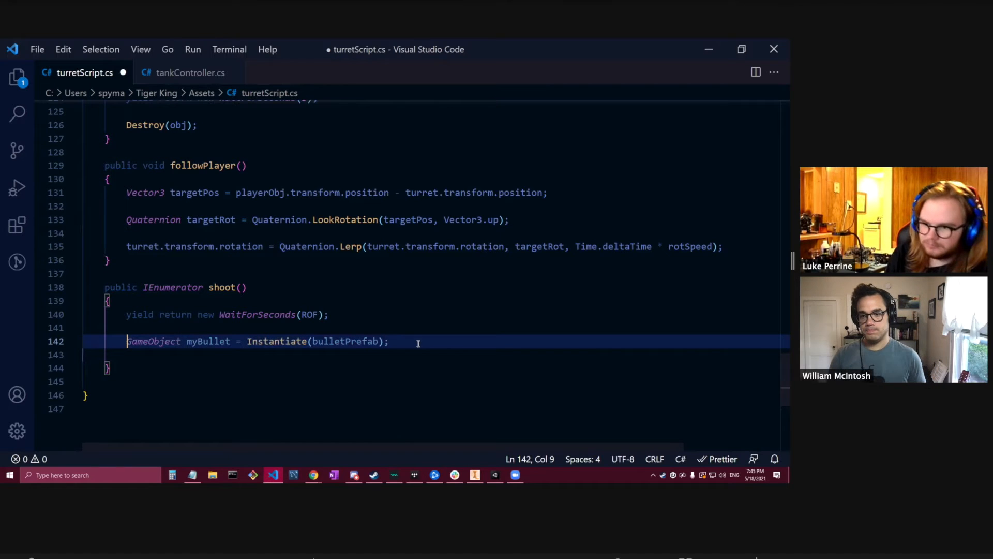
Add barrelPos.transform.position and Quaternion.identity as further arguments after bulletPrefab in the Instantiate call.
left_click(380, 341)
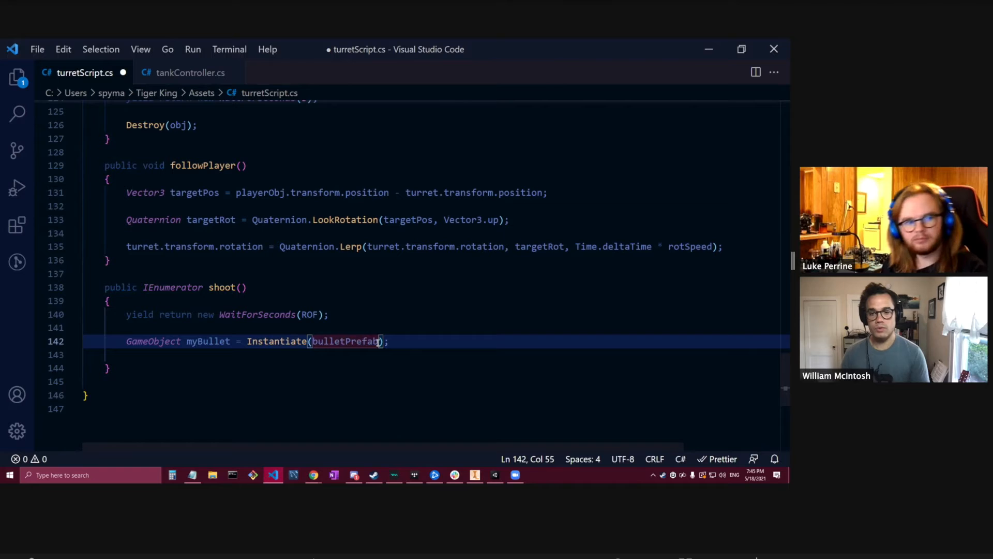
type(", ")
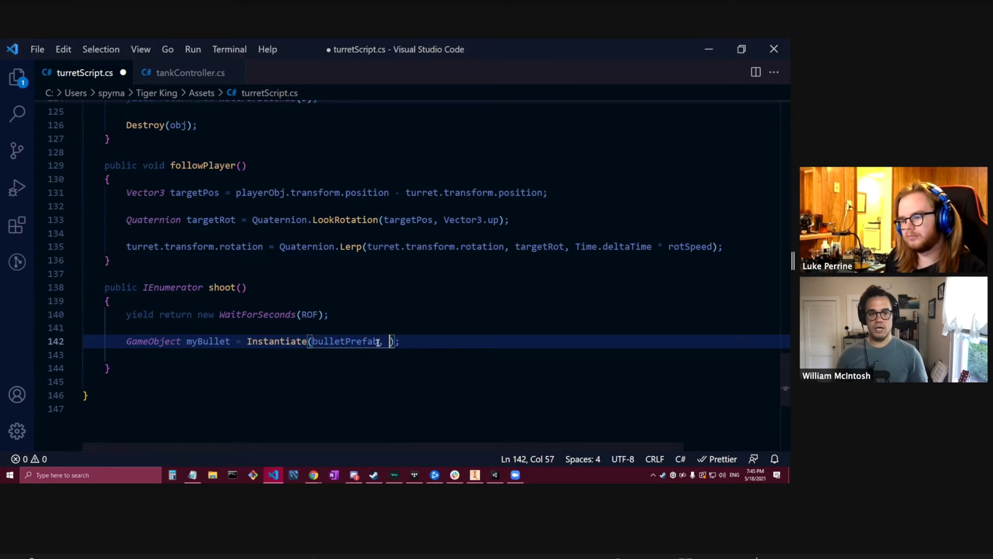
type("barrelPos.transform.position, Quaternion.")
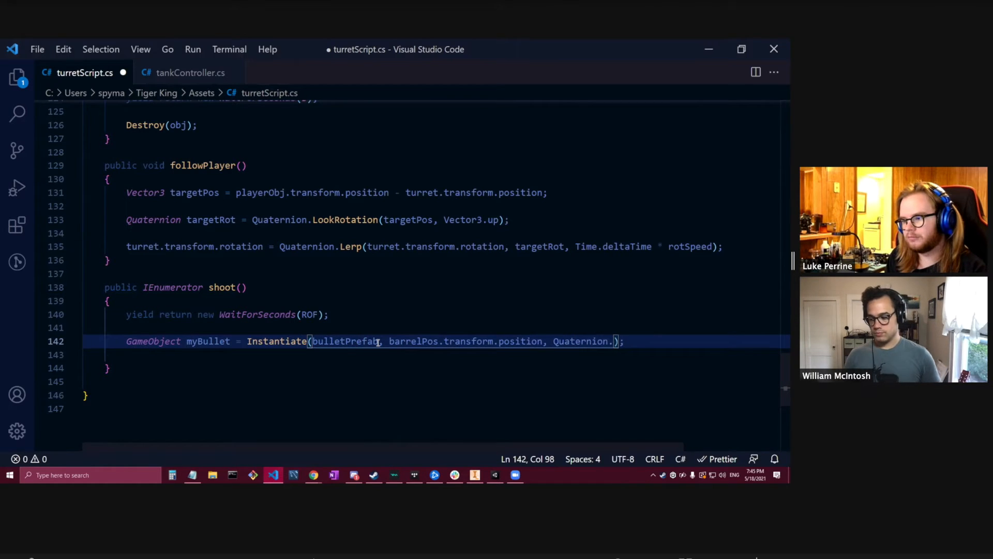
type("identity")
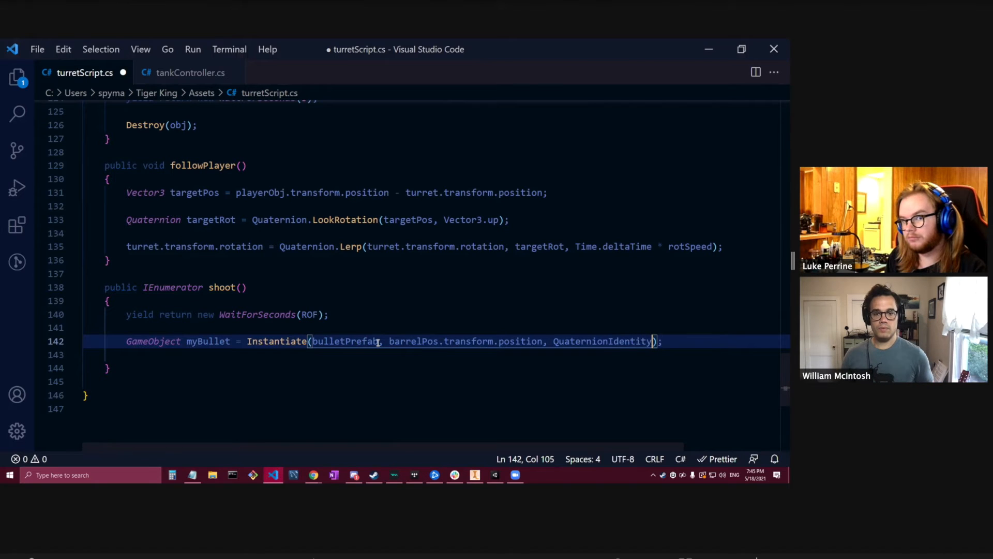
key("BackSpace")
key("BackSpace")
key("BackSpace")
key("BackSpace")
key("BackSpace")
key("BackSpace")
key("BackSpace")
key("BackSpace")
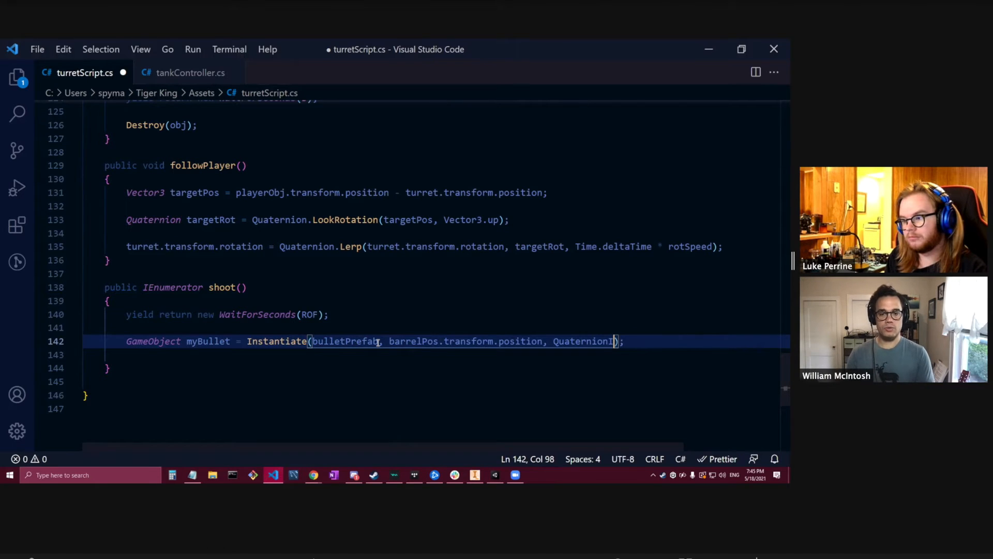
type(".identit")
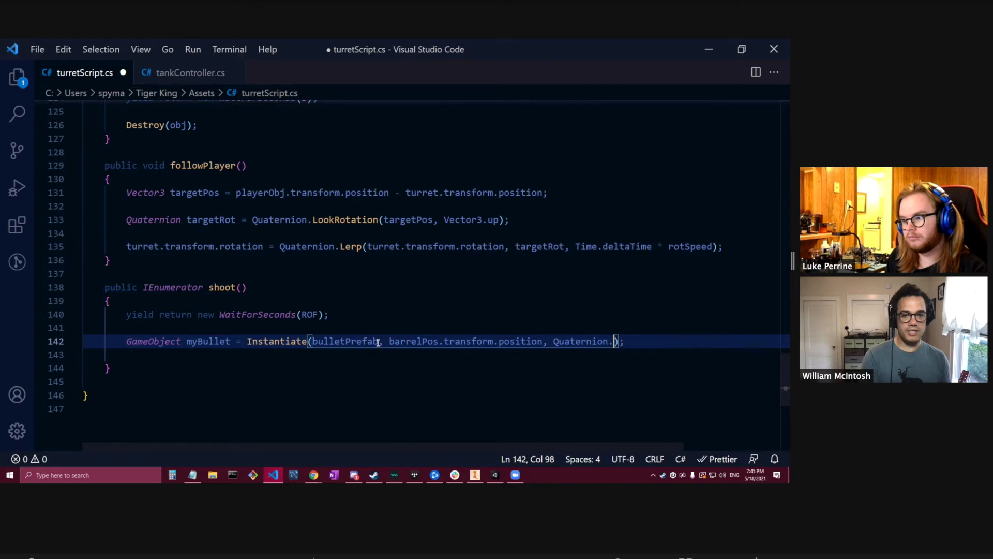
type("y")
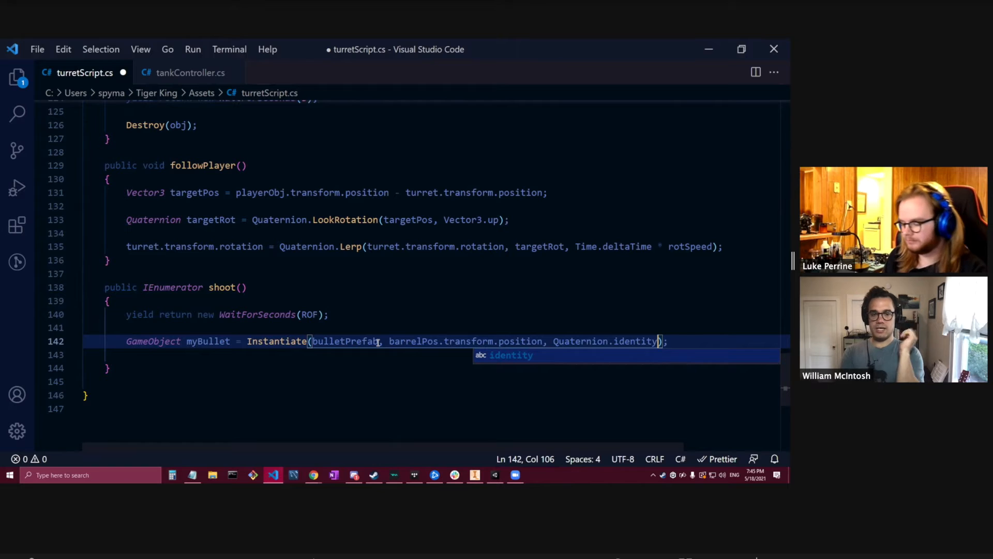
Cast the Instantiate result with "as GameObject" and save turretScript.cs.
key("Right")
type("as GameO")
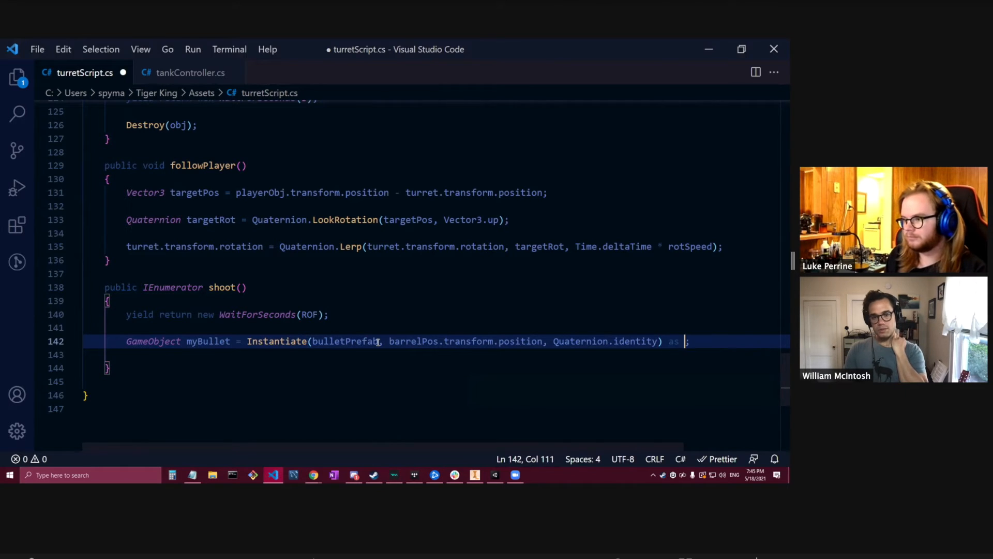
type("bject")
key("Escape")
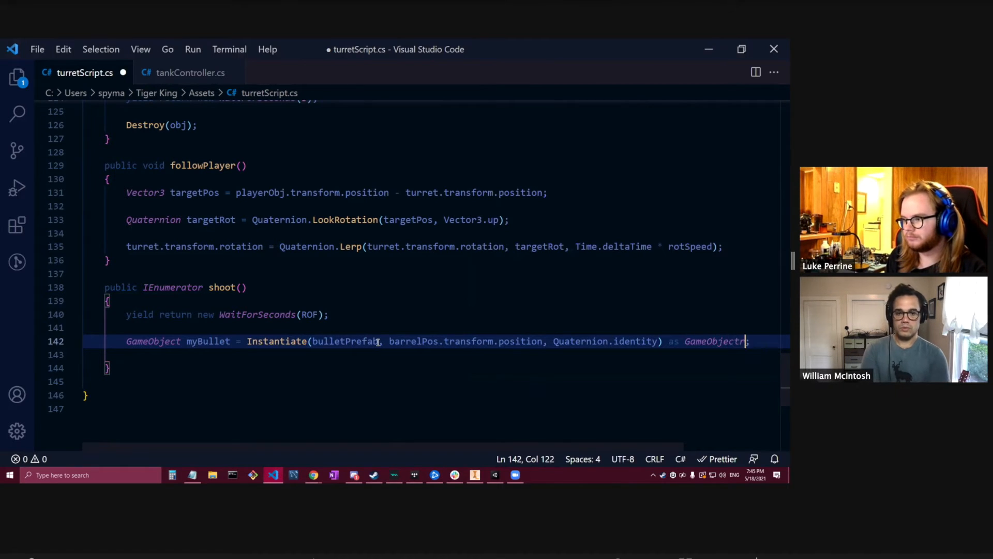
key("ctrl+s")
key("End")
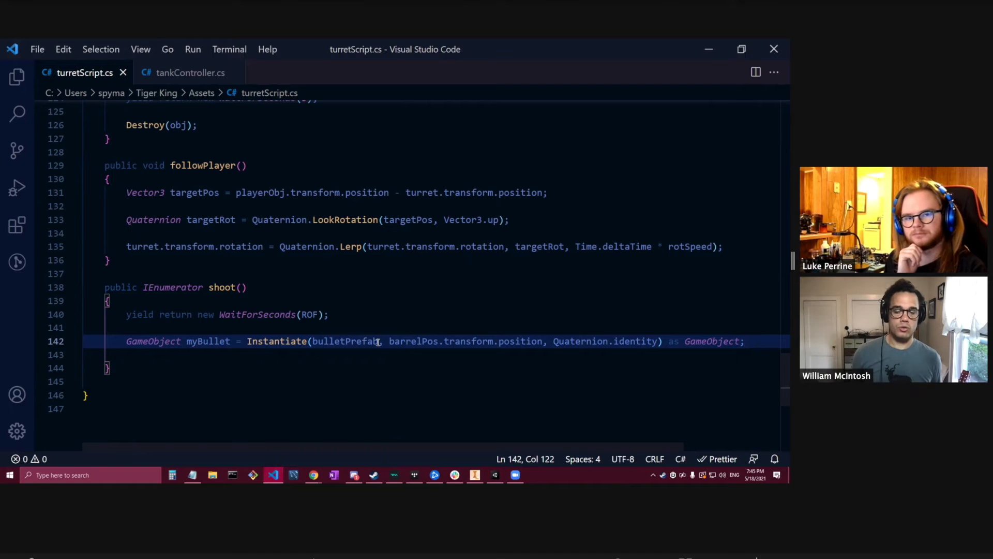
Copy the makeBullet() lines in tankController.cs from the Rigidbody bulletRB declaration through the killTimer call.
left_click(170, 72)
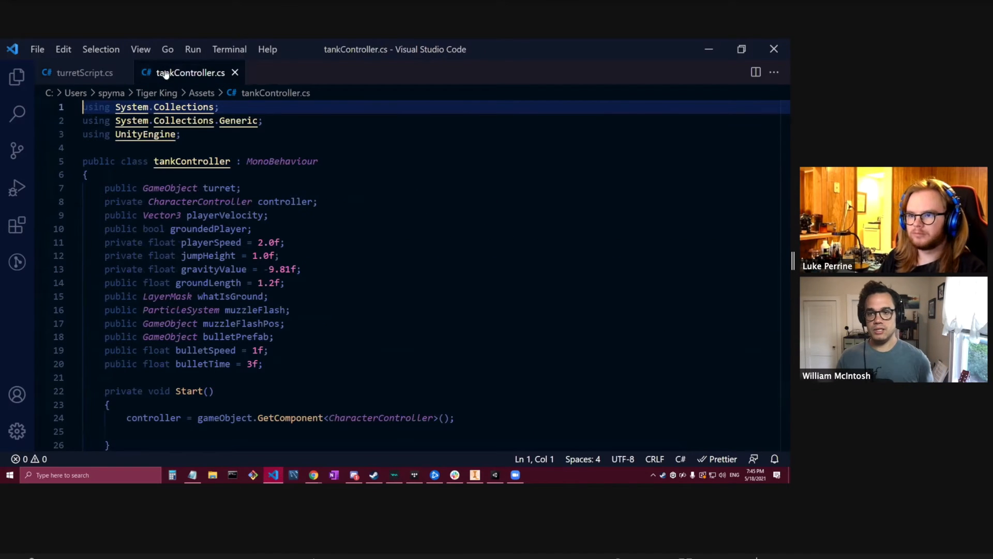
scroll(266, 244, "down", 20)
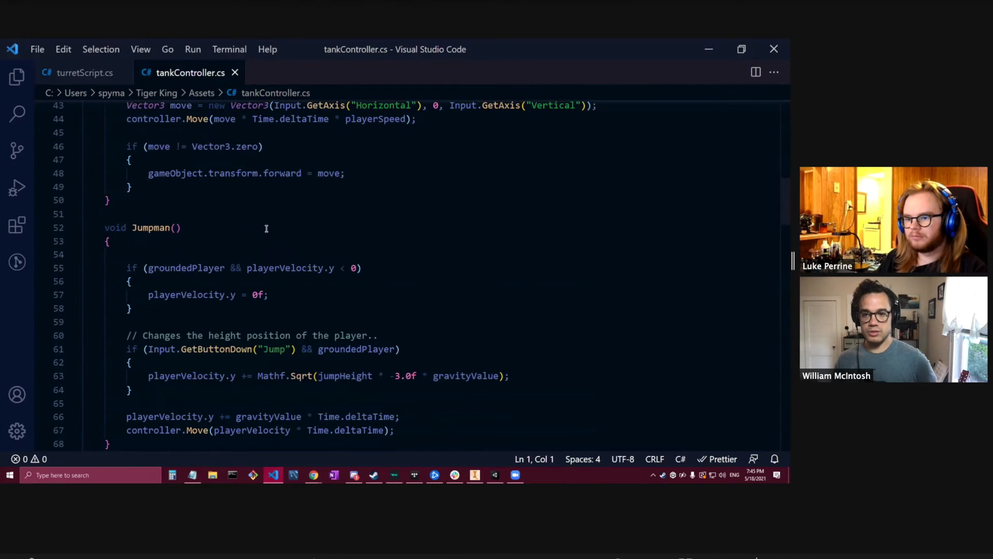
scroll(269, 236, "down", 12)
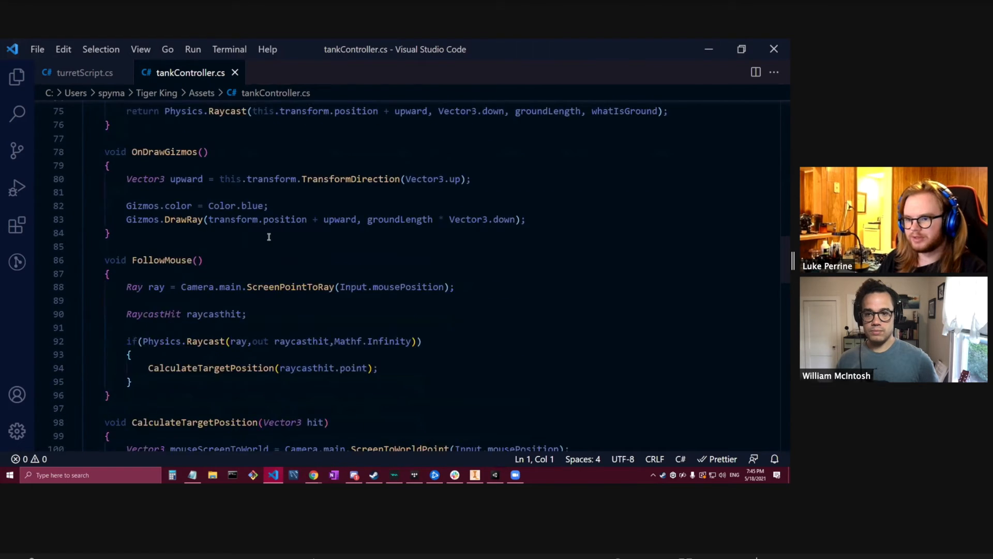
scroll(269, 243, "down", 6)
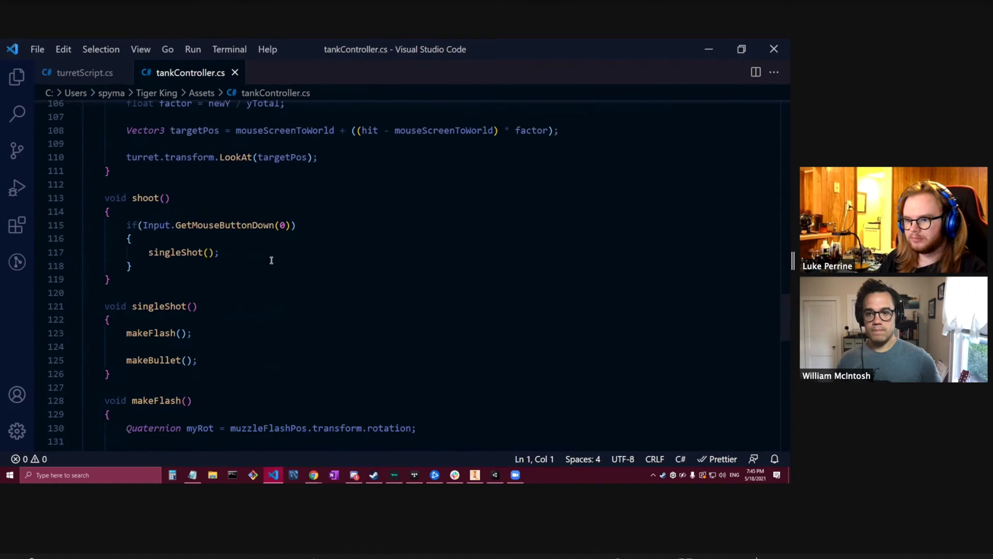
scroll(271, 290, "down", 7)
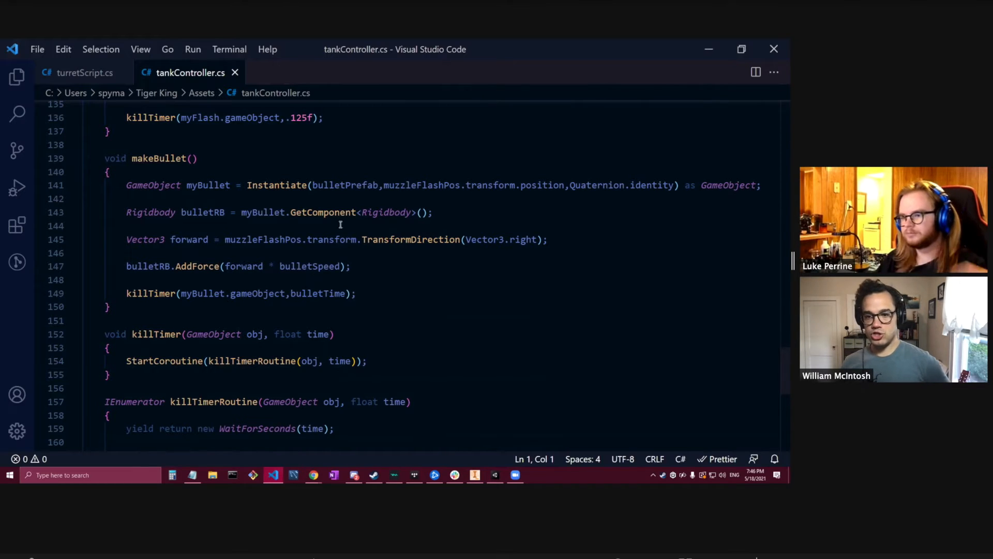
left_click(364, 296)
key("shift+Up")
key("shift+Up")
key("shift+Up")
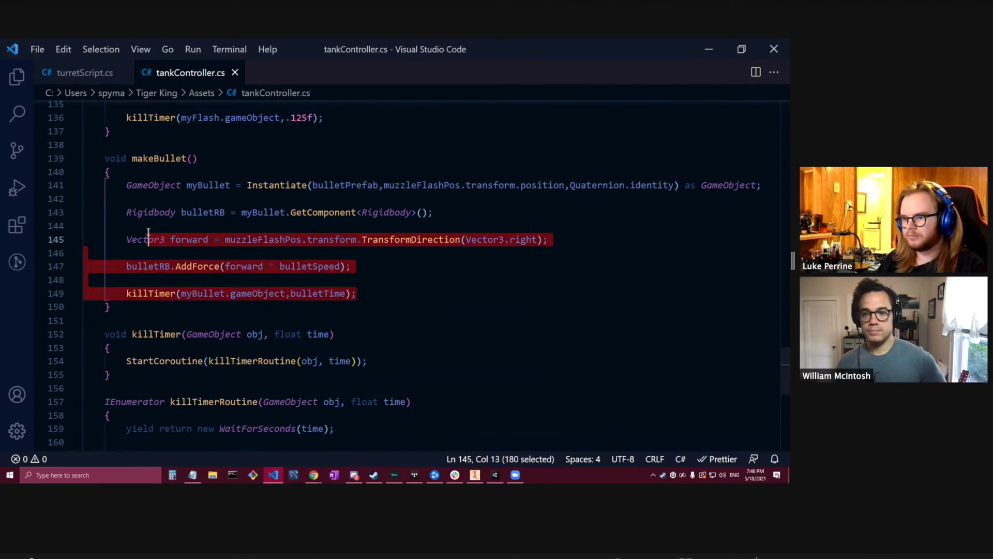
key("shift+Home")
key("ctrl+c")
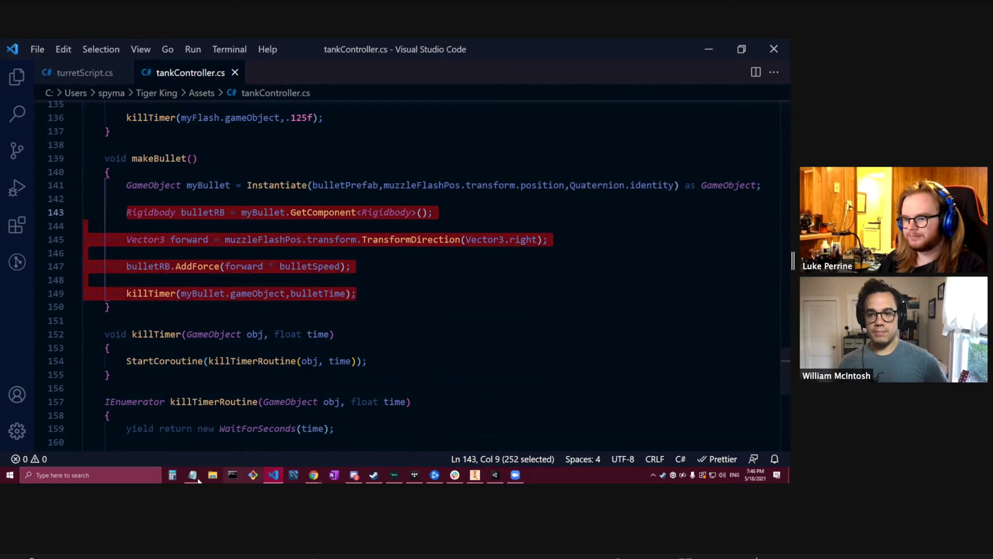
Paste the copied bullet code into turretScript.cs's shoot() below the Instantiate line, separated by an empty line.
left_click(78, 73)
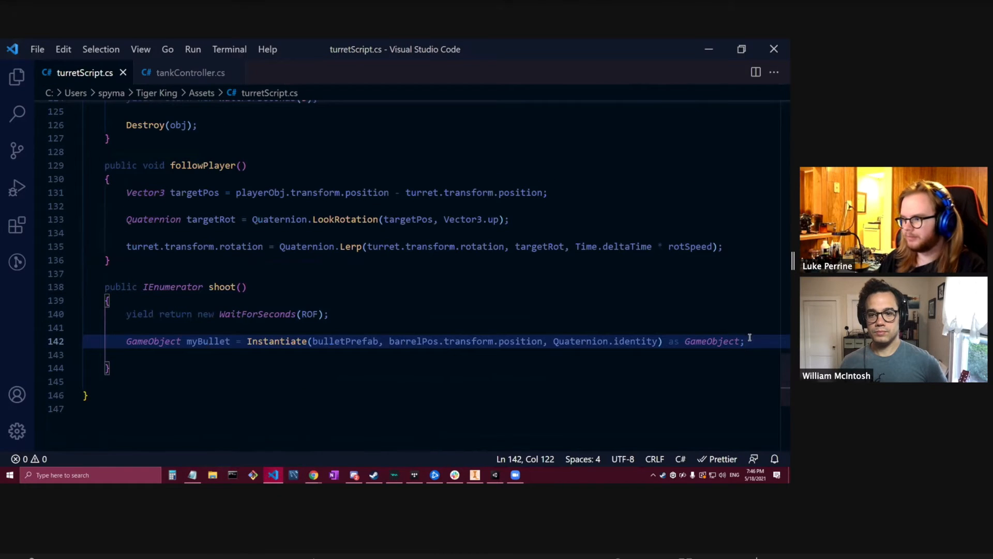
key("Return")
key("Return")
key("ctrl+v")
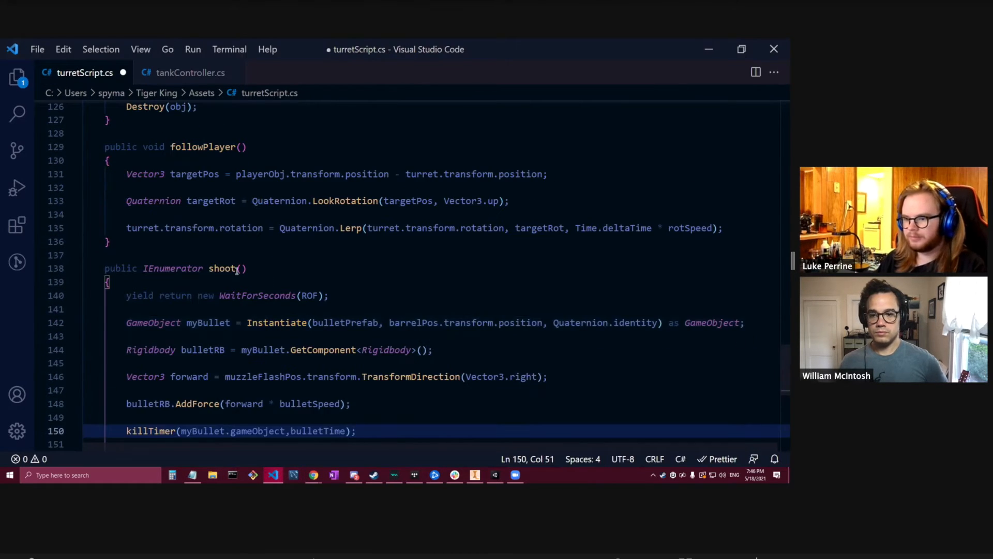
Replace muzzleFlashPos with barrelPos in the pasted Vector3 forward line.
scroll(236, 270, "down", 2)
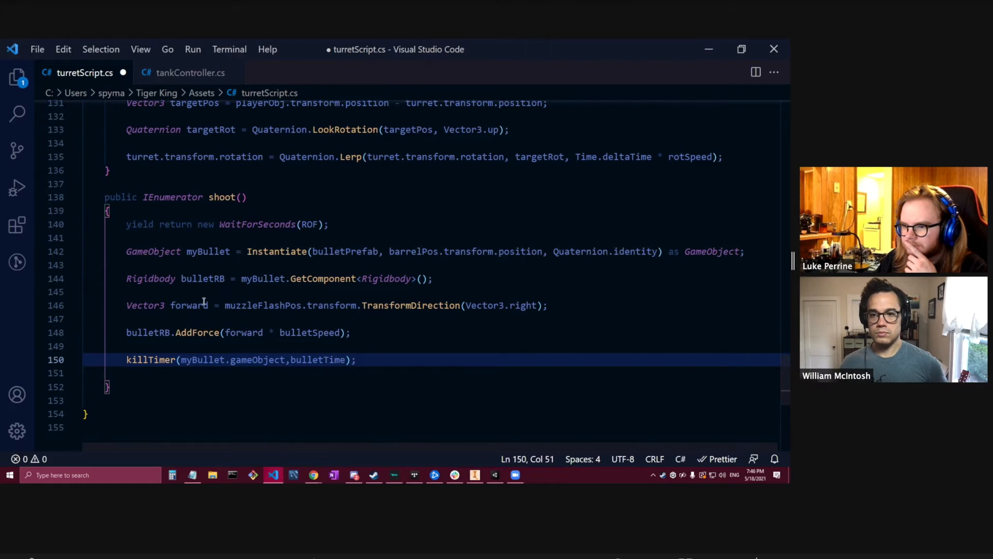
left_click_drag(302, 306, 225, 305)
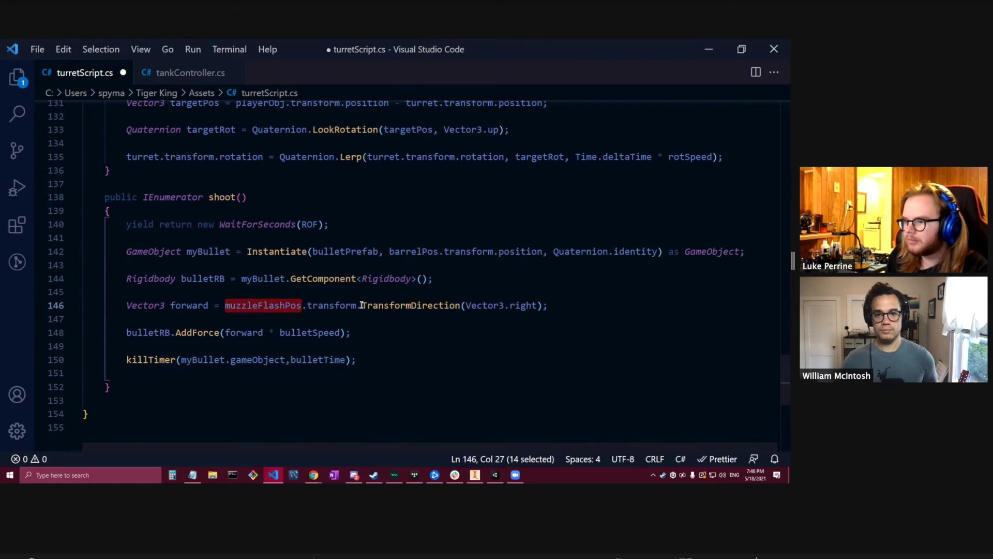
type("barrelPos")
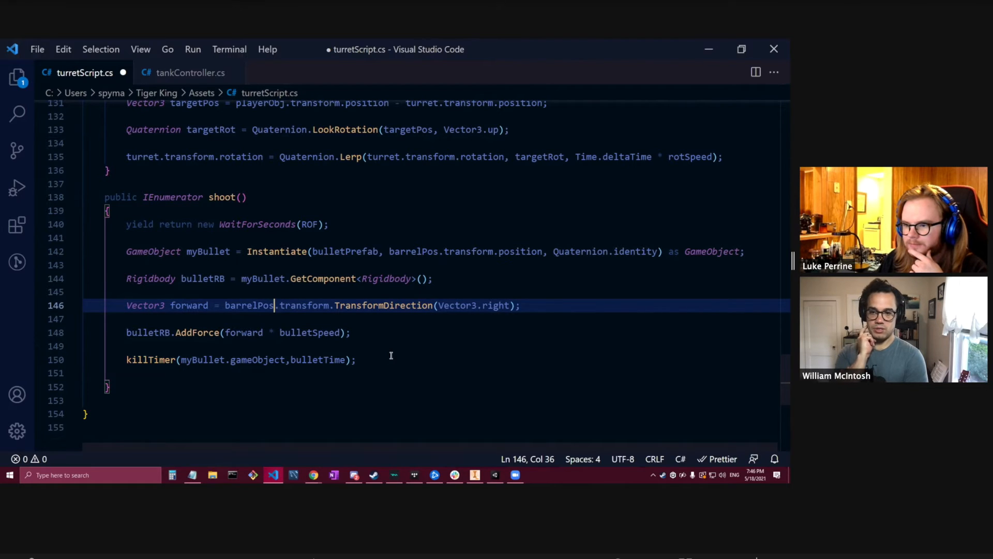
Begin a new public float declaration below the barrelPos field among turretScript's class variables.
scroll(428, 328, "up", 15)
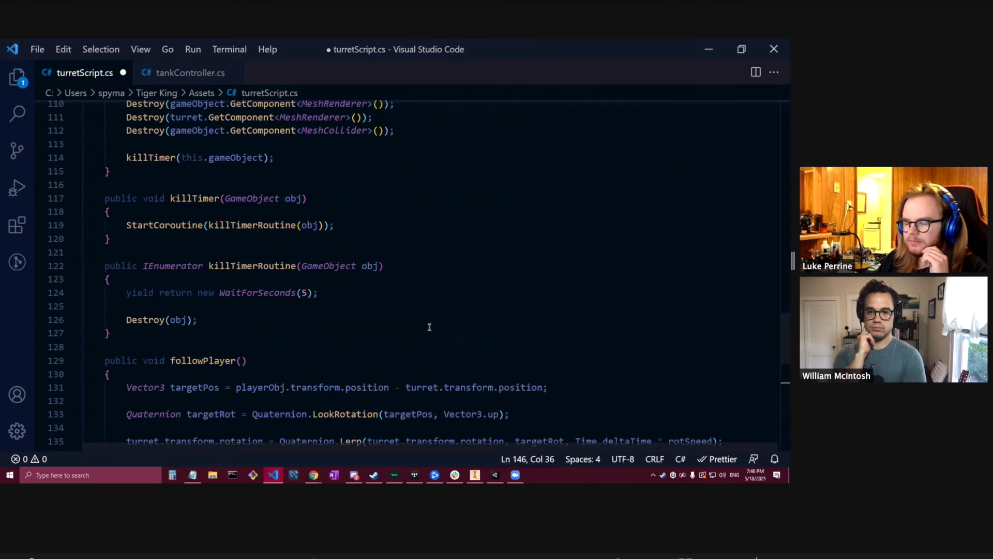
scroll(429, 328, "up", 20)
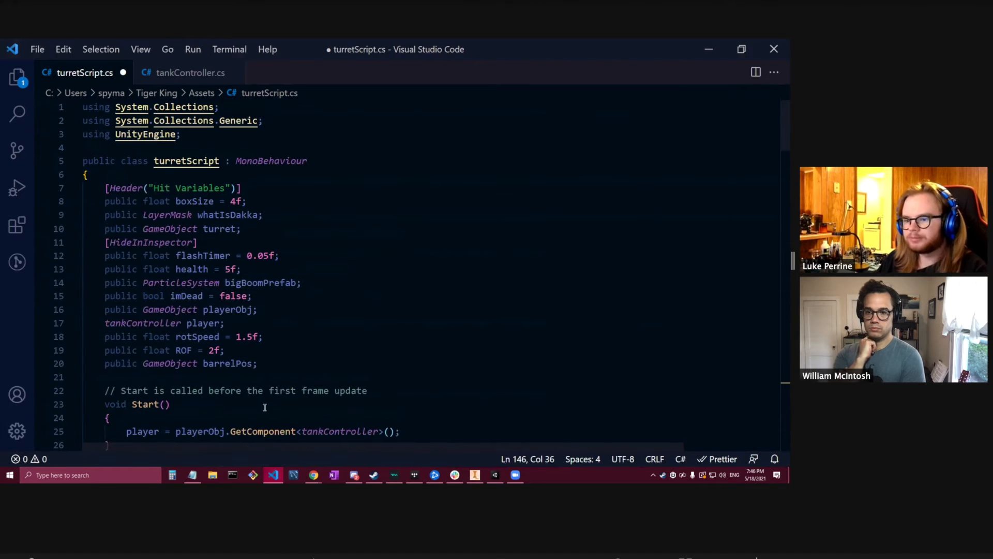
left_click(291, 362)
key("Return")
type("public ")
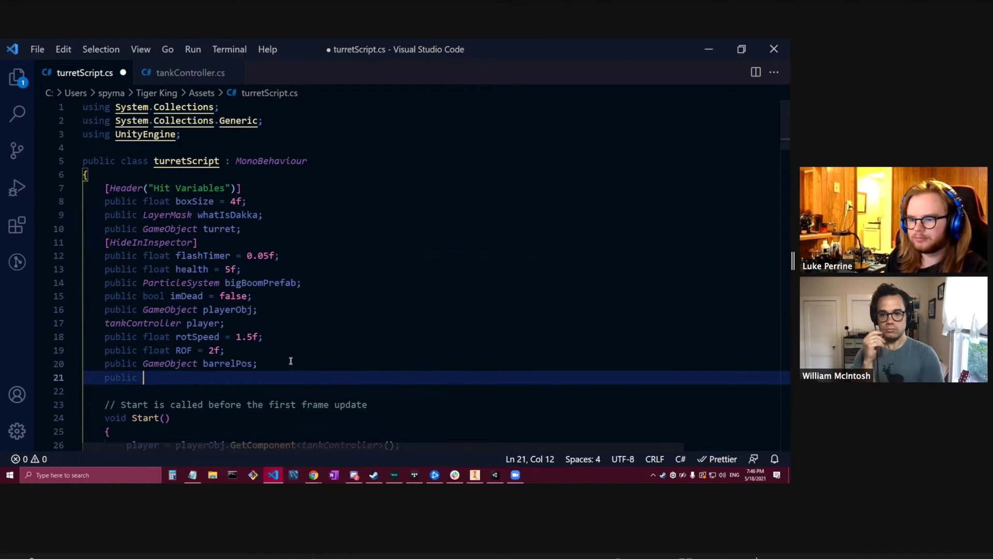
type("float ")
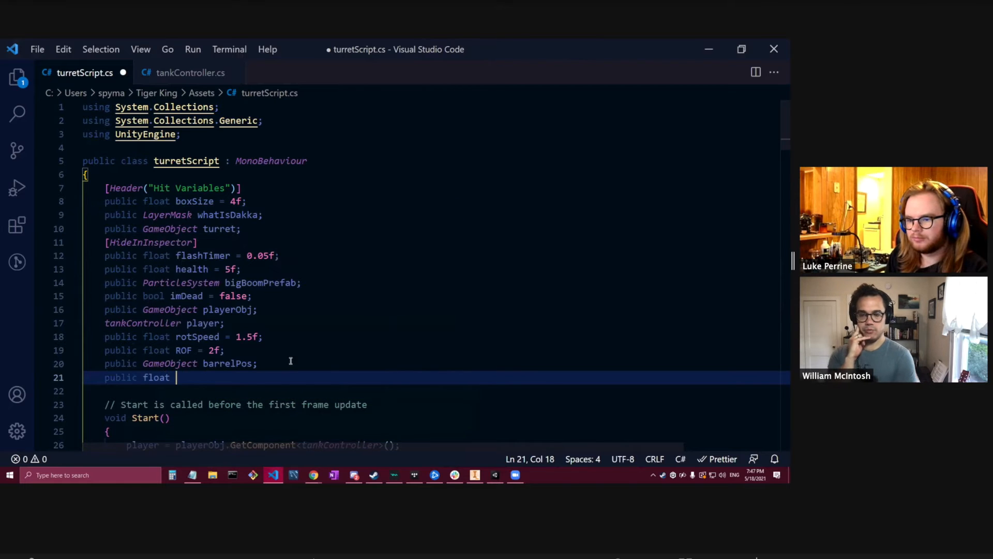
type("barrelSpeed;")
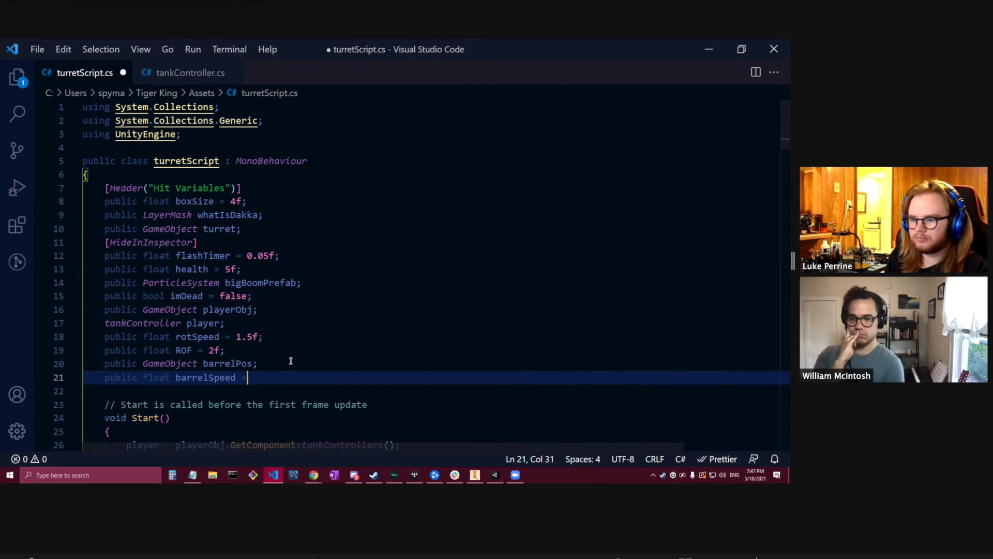
key("BackSpace")
key("BackSpace")
key("BackSpace")
key("BackSpace")
key("BackSpace")
key("BackSpace")
key("BackSpace")
key("BackSpace")
key("BackSpace")
key("BackSpace")
key("BackSpace")
key("BackSpace")
Complete the new float declaration as bulletSpeed = 1f; and save turretScript.cs.
type("bu")
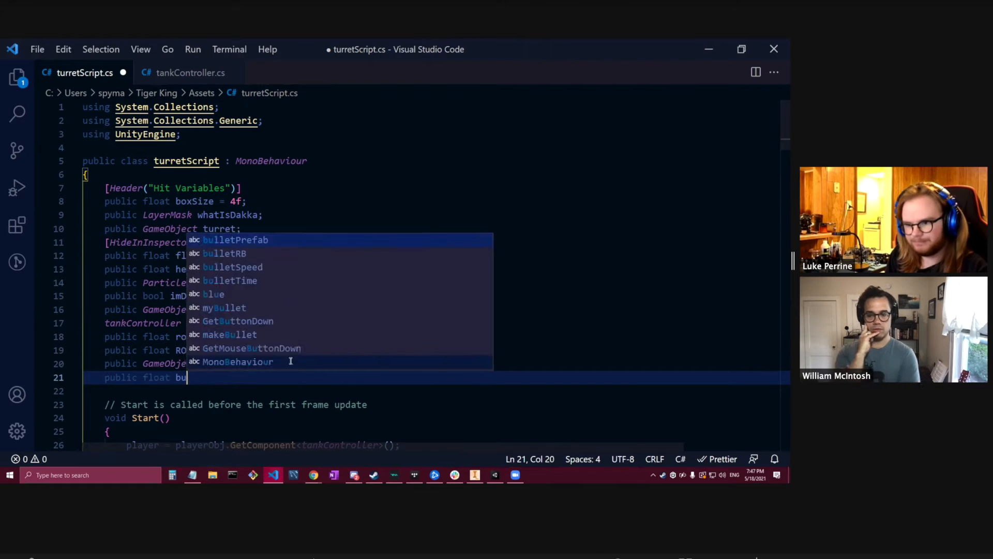
type("lletSpeed = 1f;")
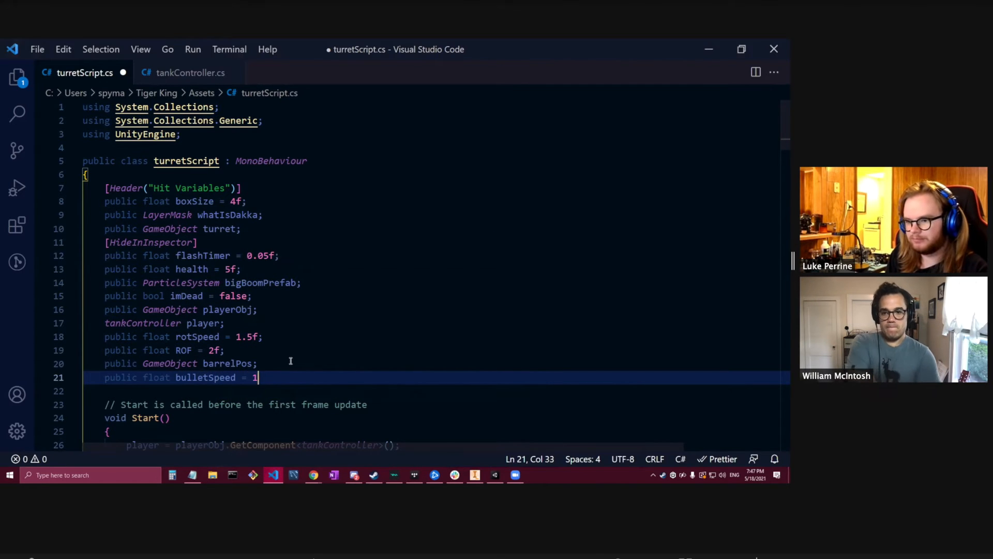
key("ctrl+s")
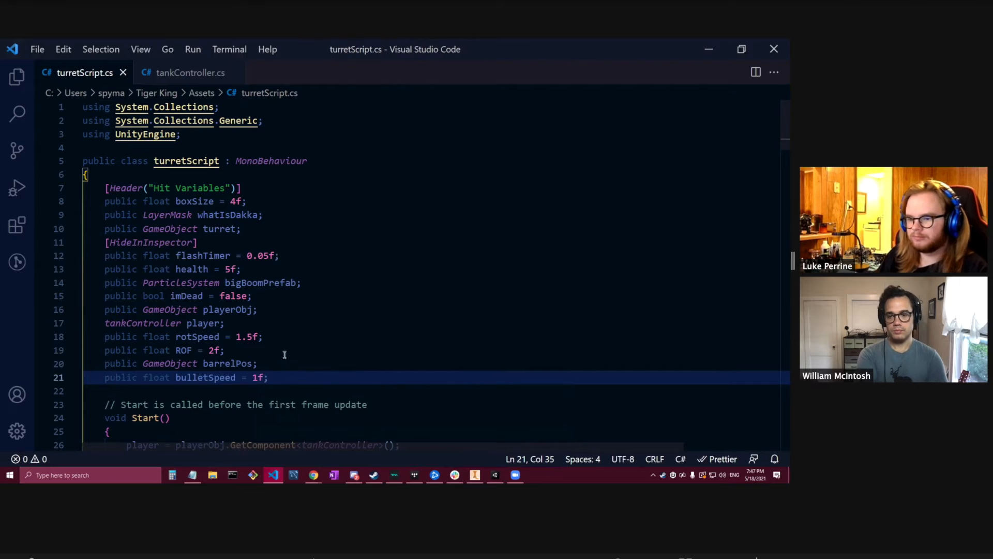
Check the bulletTime argument of shoot()'s killTimer call and search tankController.cs for the bulletTime declaration.
scroll(290, 360, "down", 20)
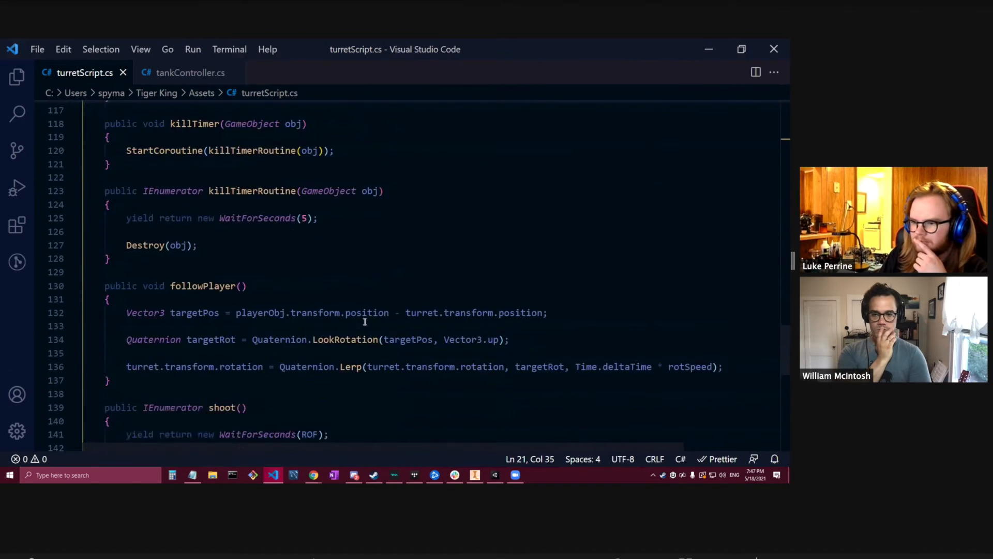
scroll(365, 321, "down", 5)
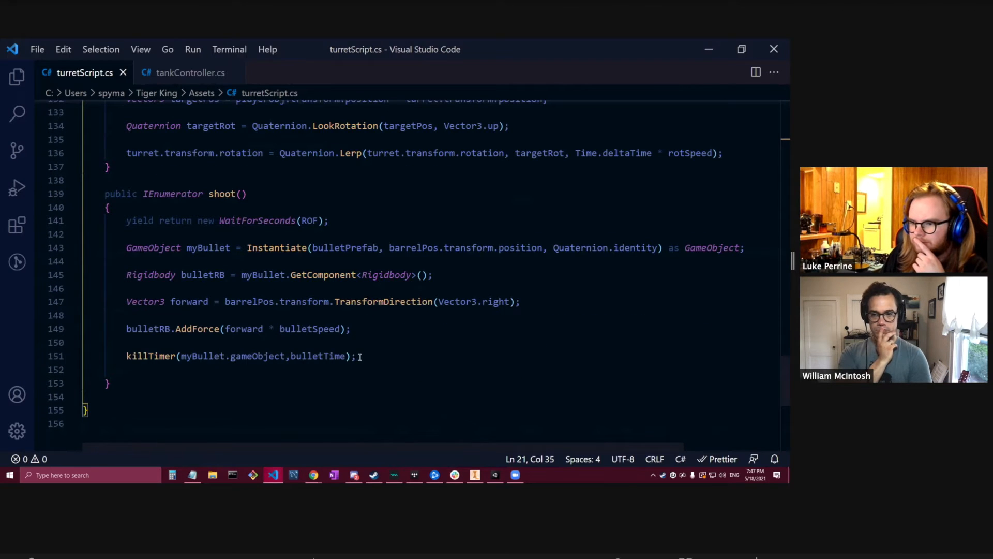
left_click_drag(291, 356, 348, 356)
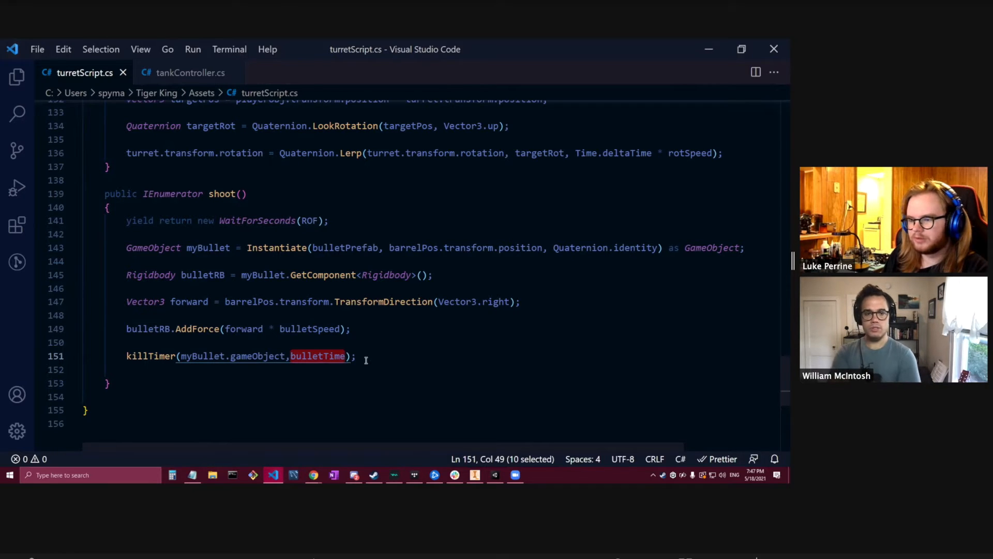
scroll(378, 353, "up", 5)
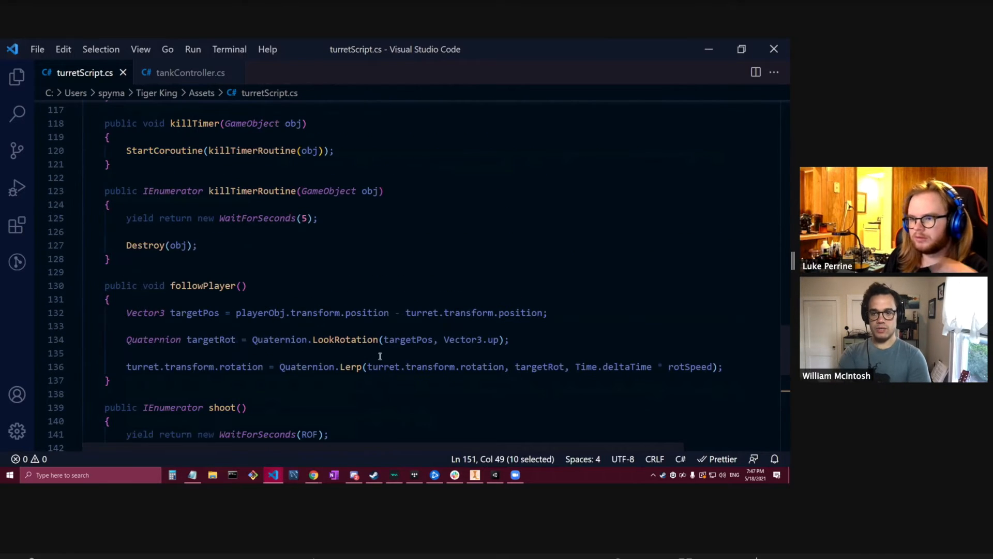
left_click(185, 72)
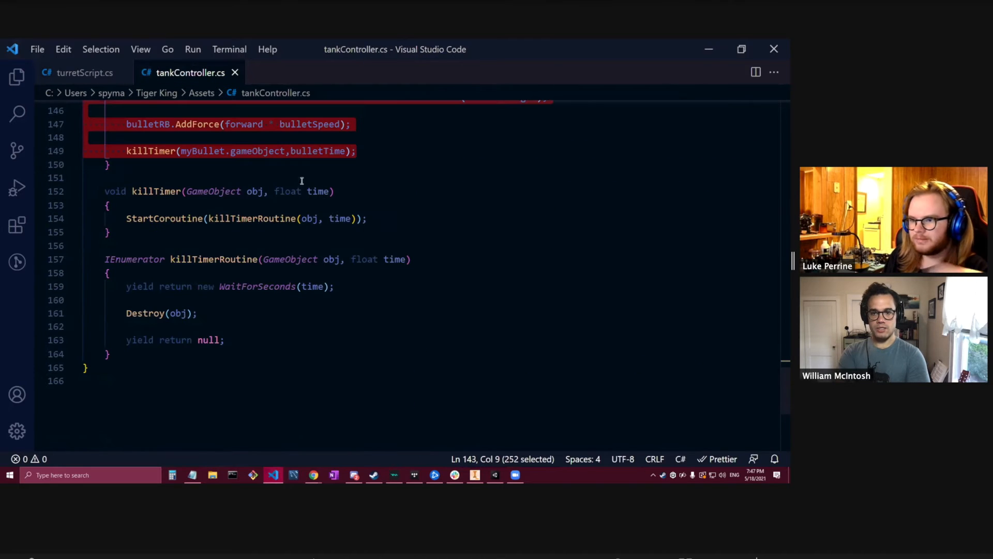
scroll(302, 176, "up", 2)
double_click(299, 223)
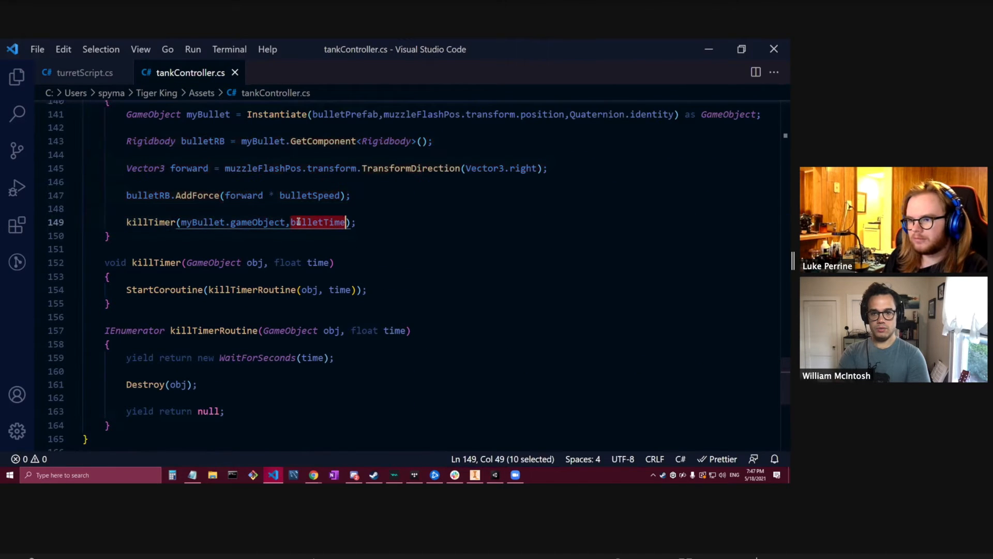
key("ctrl+f")
left_click(710, 113)
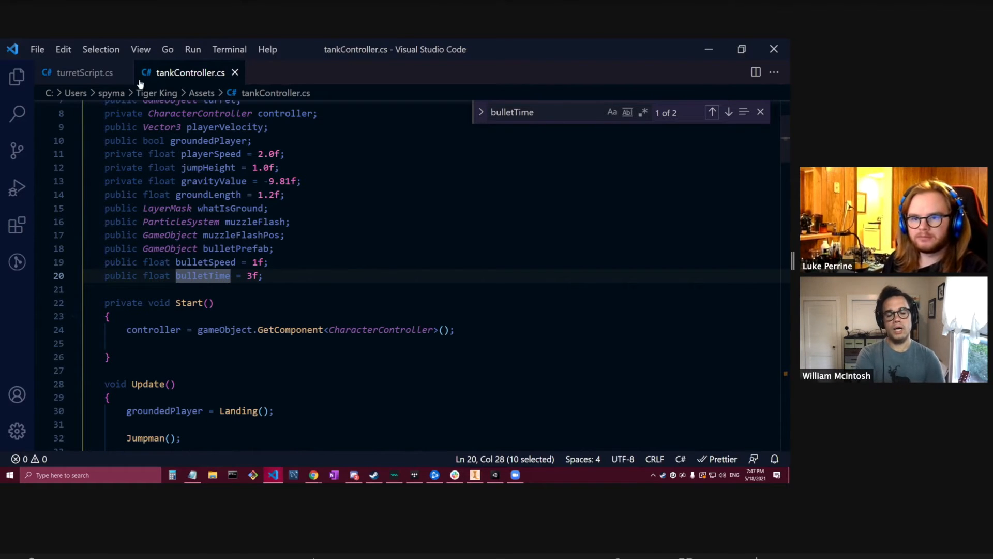
Declare public float bulletTime = 3f; below bulletSpeed in turretScript.cs and save the file.
left_click(86, 73)
scroll(331, 199, "up", 20)
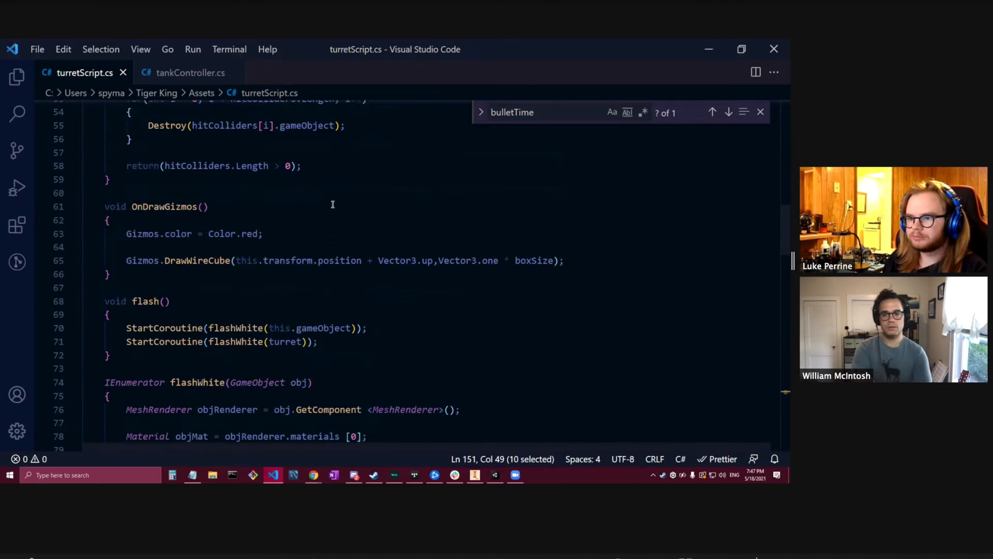
scroll(334, 207, "up", 8)
scroll(336, 211, "down", 3)
left_click(288, 259)
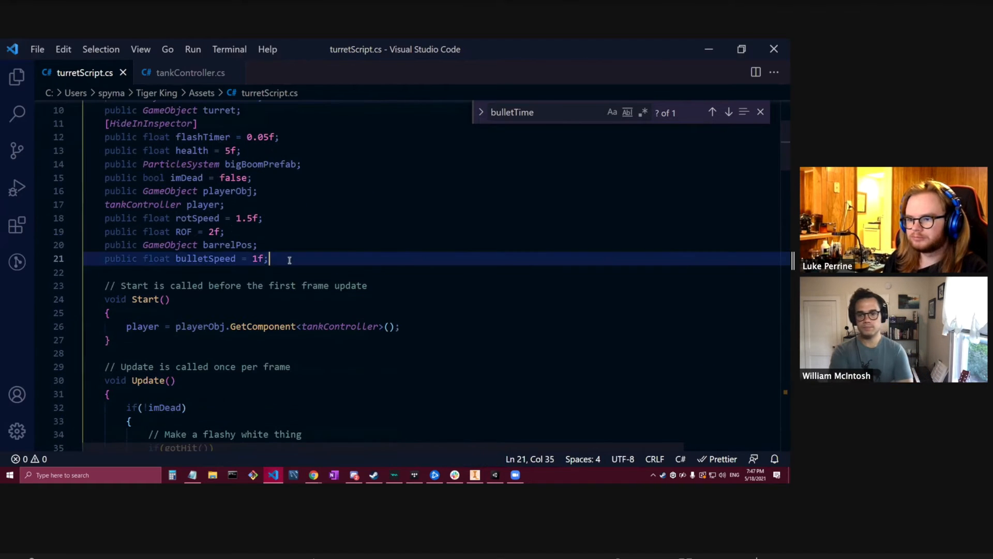
key("Return")
type("public floa")
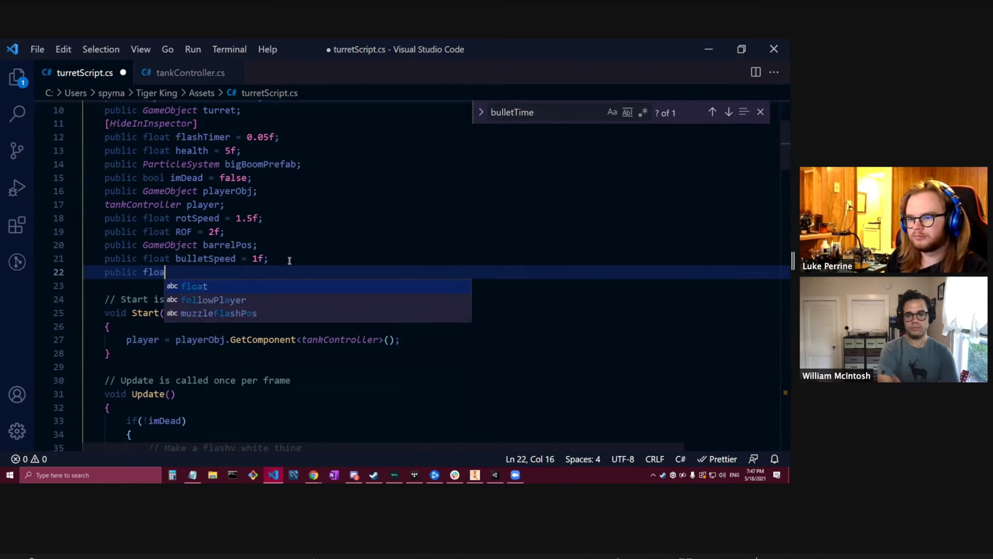
type("t bullet")
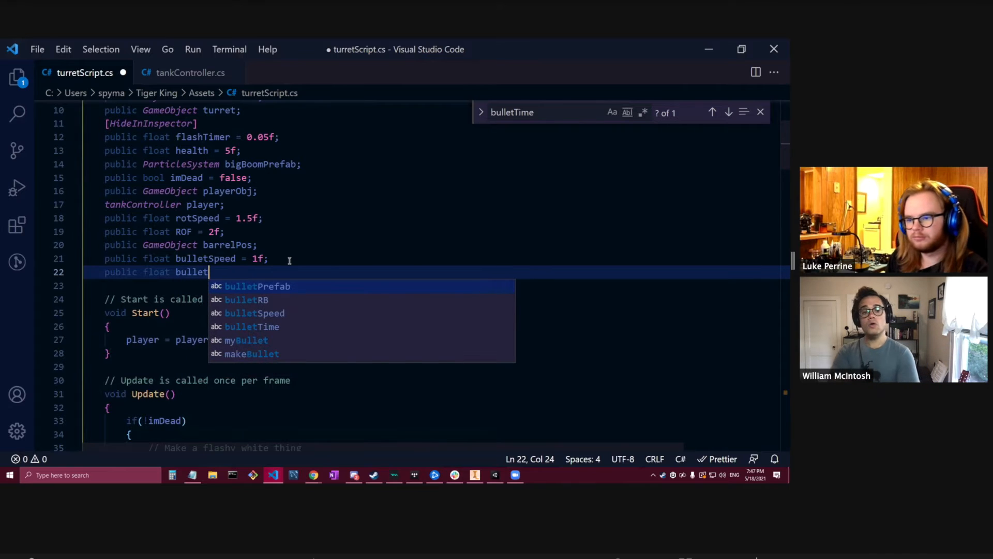
type("Time")
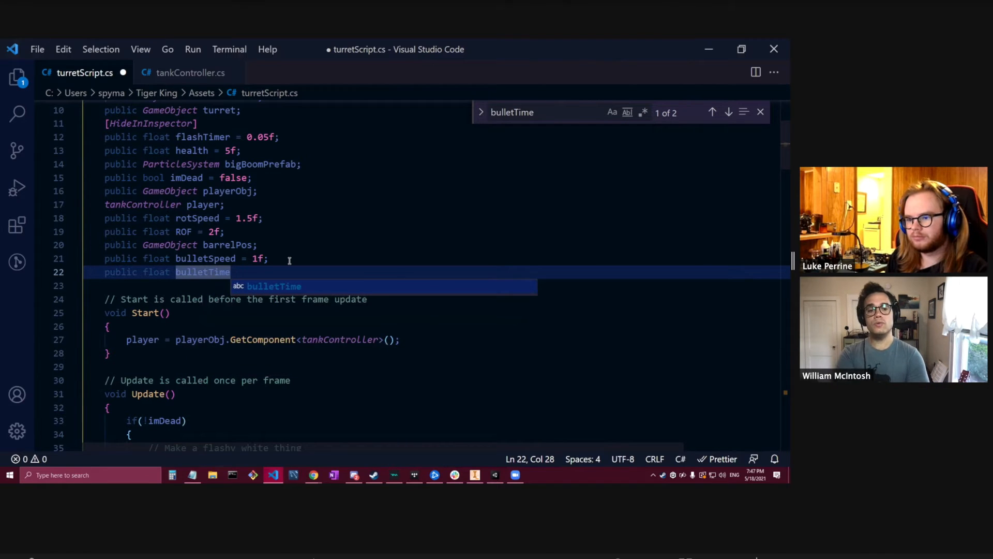
type(" = 3f;")
key("ctrl+s")
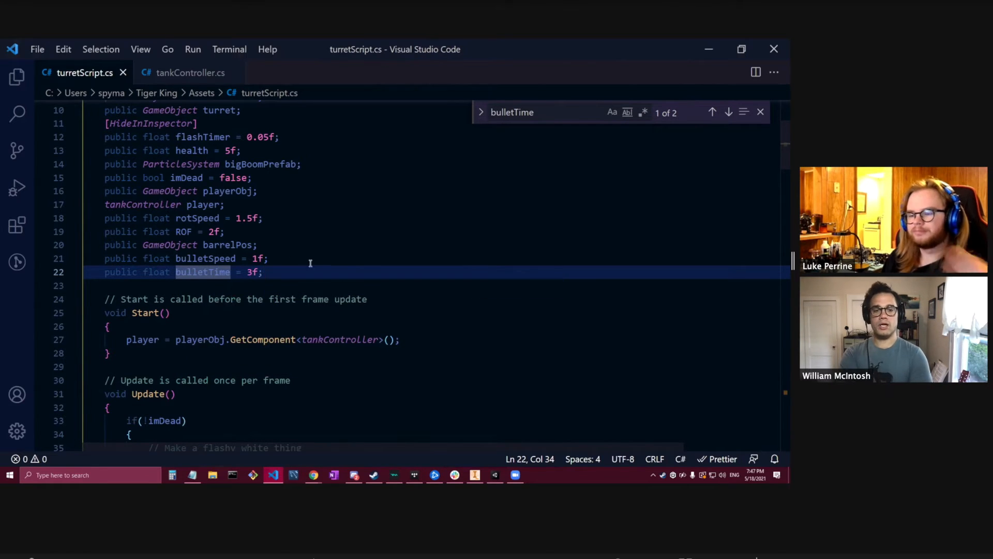
Review shoot()'s killTimer call and WaitForSeconds(ROF) line, and find the killTimer method definition in turretScript.cs.
scroll(331, 254, "down", 20)
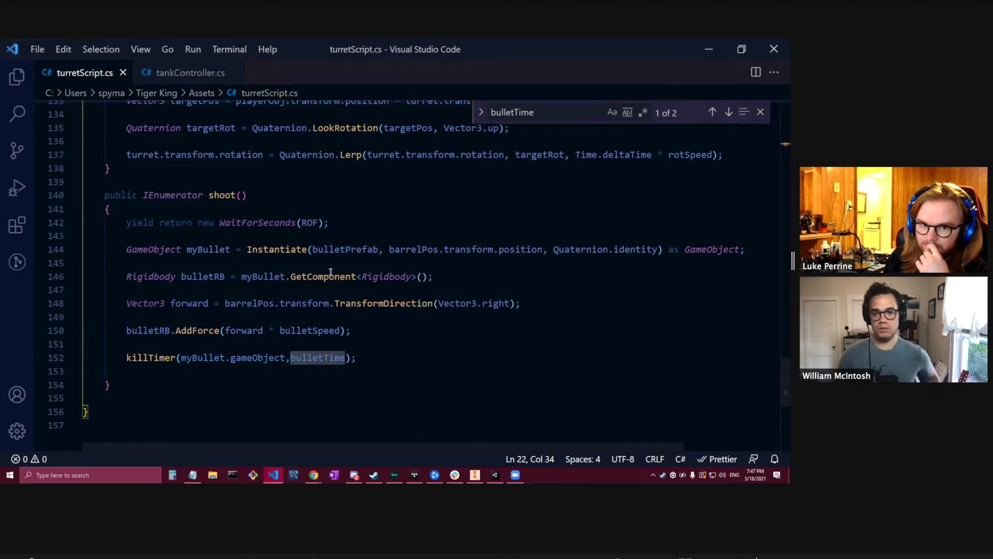
left_click(344, 358)
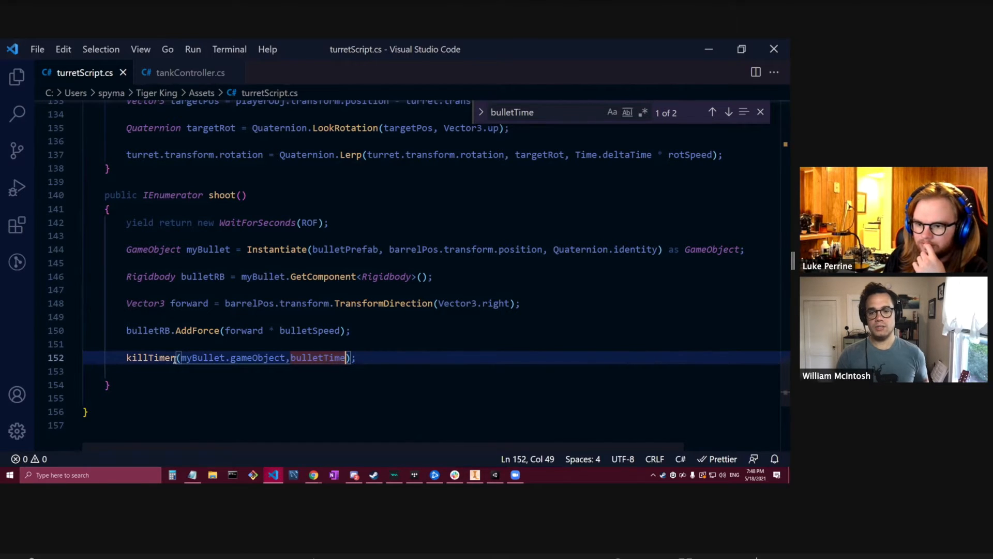
scroll(173, 357, "up", 2)
scroll(174, 357, "down", 1)
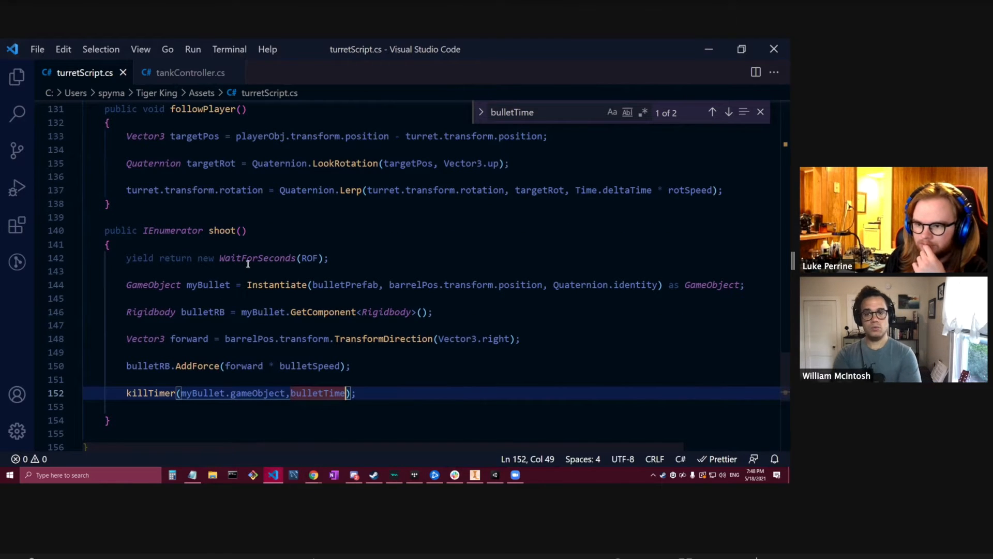
left_click(315, 257)
left_click(324, 258)
left_click_drag(320, 258, 304, 257)
left_click(335, 260)
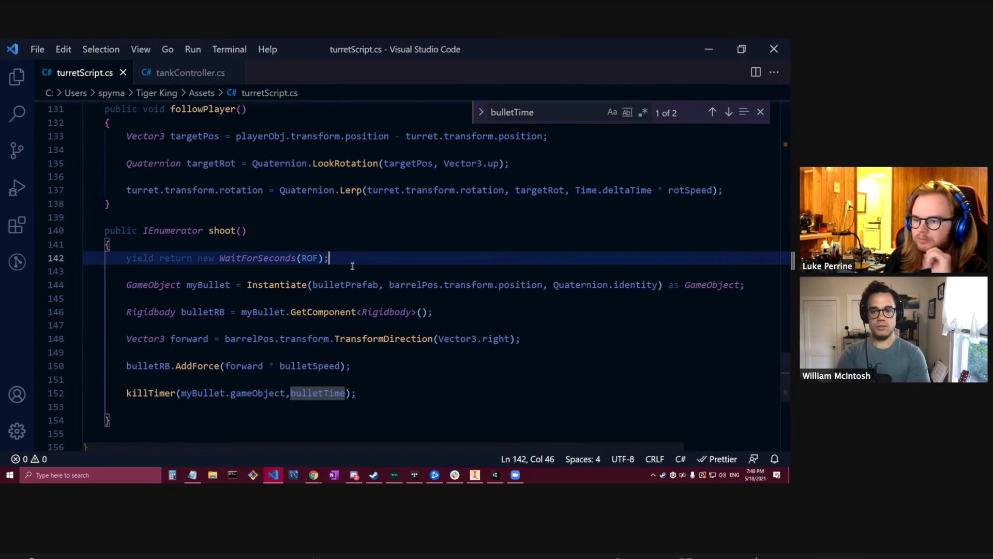
scroll(331, 262, "up", 5)
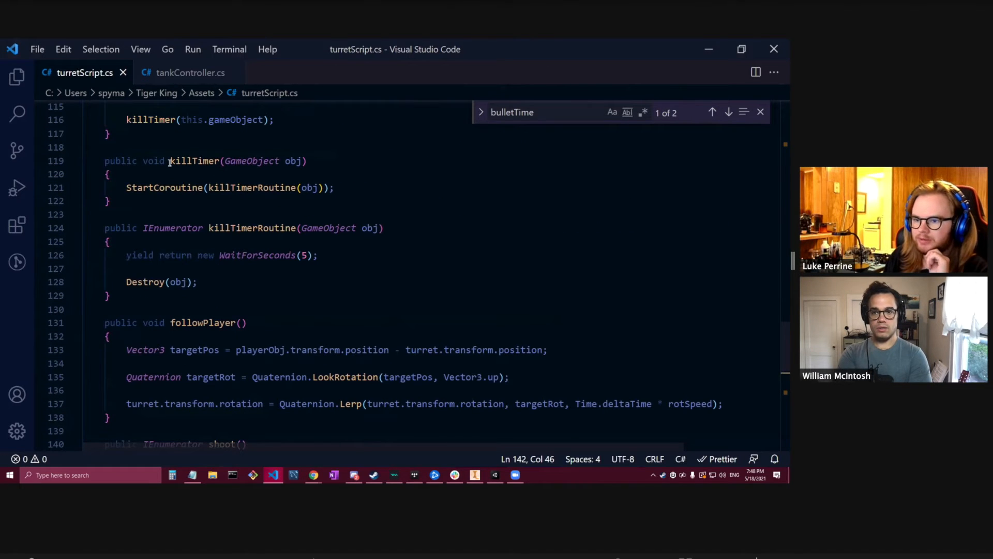
left_click(252, 160)
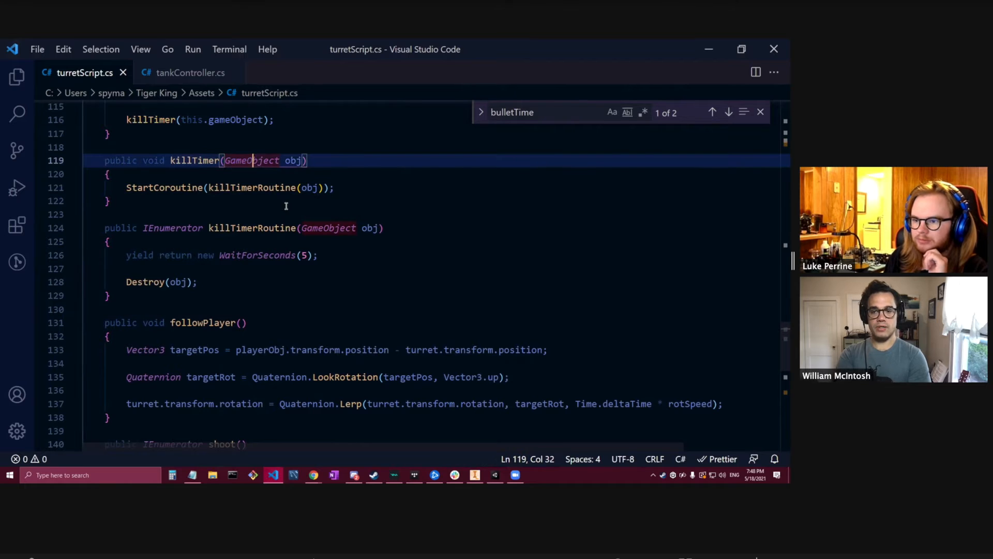
left_click(304, 160)
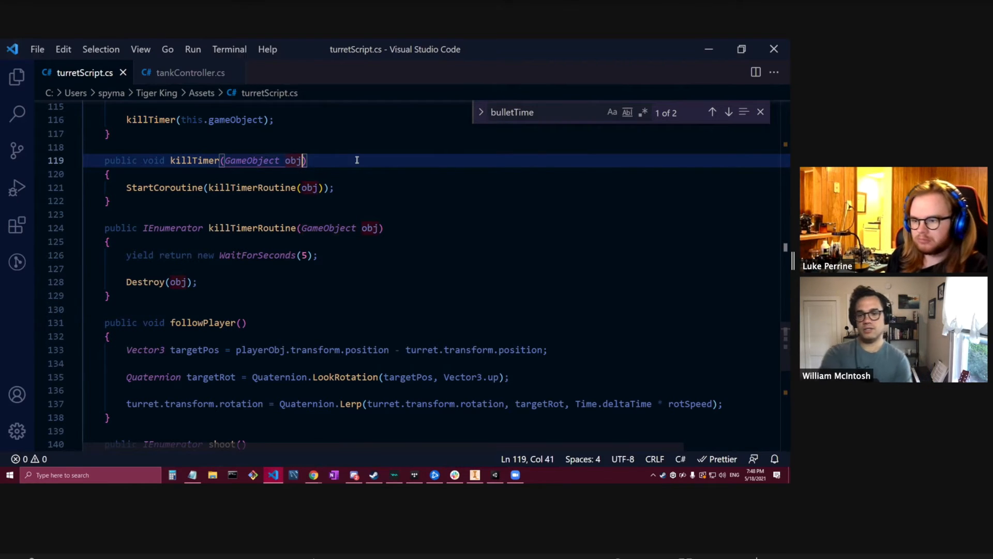
type(", time")
key("BackSpace")
key("BackSpace")
key("BackSpace")
key("BackSpace")
key("BackSpace")
key("BackSpace")
Remove the bulletTime argument from the killTimer call in shoot(), leaving killTimer(myBullet.gameObject).
scroll(328, 299, "down", 8)
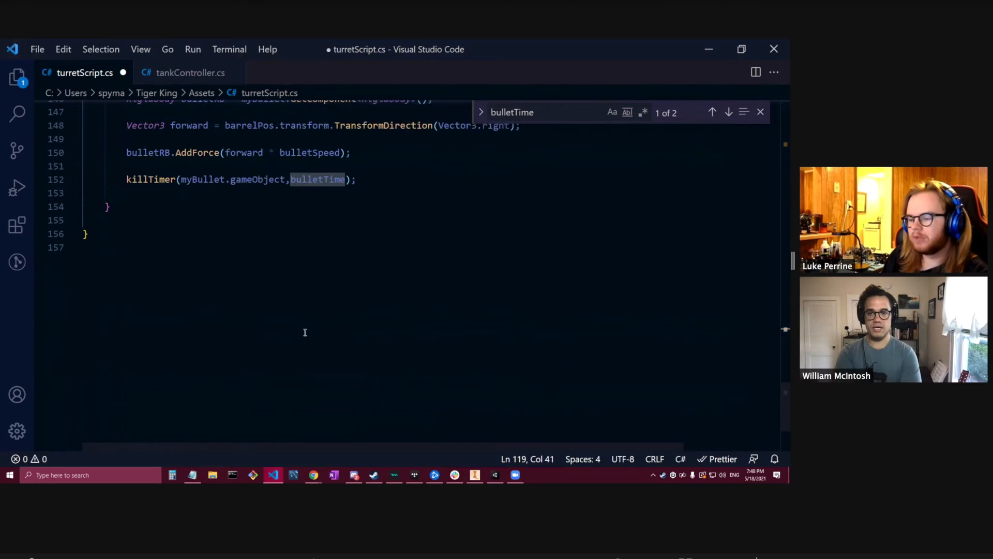
left_click_drag(343, 253, 286, 253)
key("BackSpace")
Delete the public float bulletTime declaration and its empty line from turretScript's class variables and save the file.
scroll(437, 239, "up", 20)
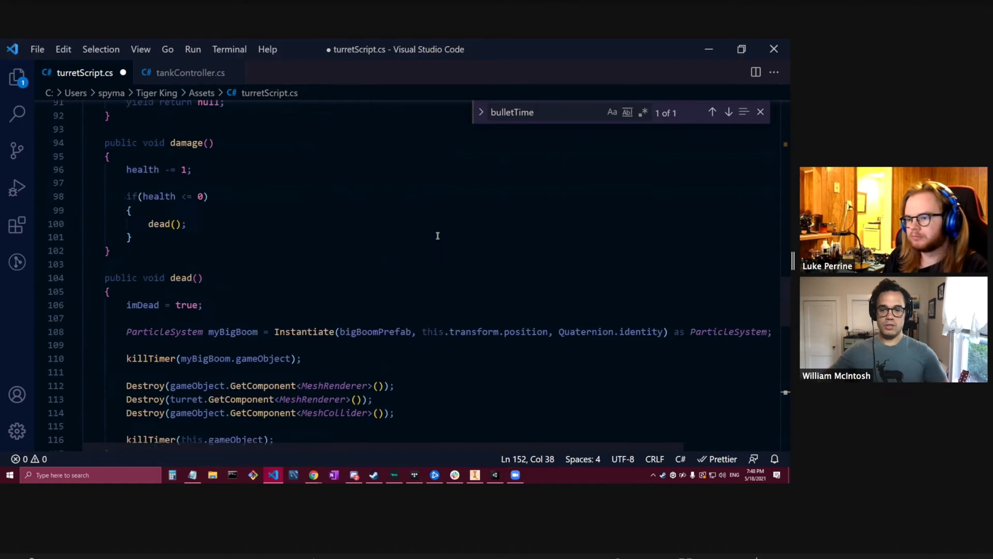
scroll(437, 238, "up", 3)
scroll(437, 238, "down", 2)
left_click_drag(263, 273, 83, 272)
key("BackSpace")
key("BackSpace")
scroll(441, 280, "down", 20)
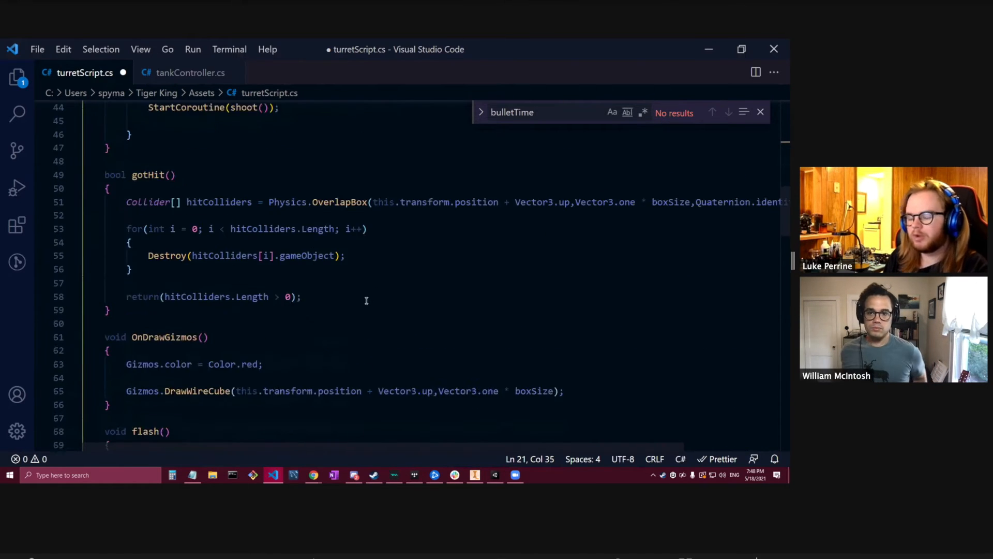
scroll(371, 343, "down", 12)
scroll(368, 355, "up", 6)
left_click(334, 381)
key("ctrl+s")
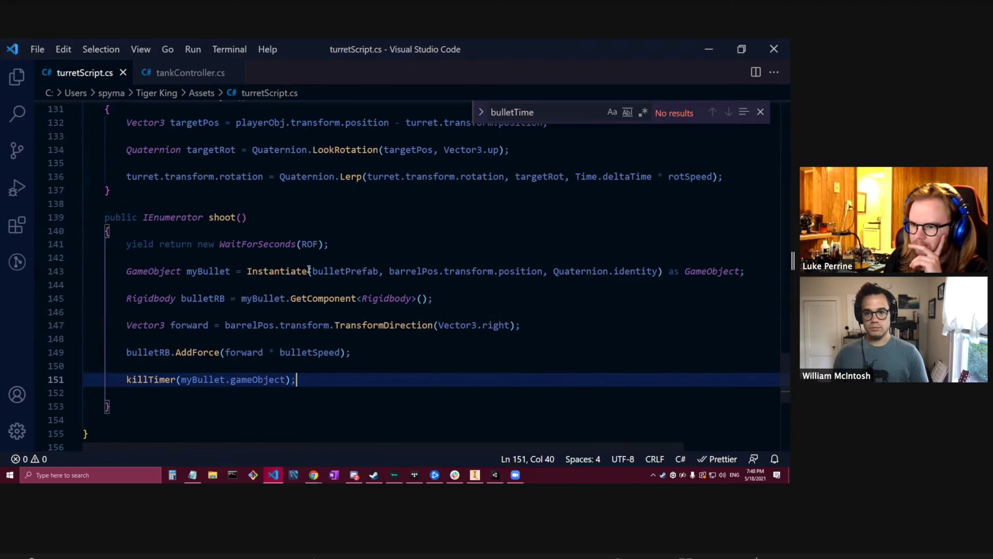
Search turretScript.cs for the bulletPrefab name used in shoot()'s Instantiate call.
left_click_drag(309, 271, 381, 271)
double_click(363, 271)
key("ctrl+f")
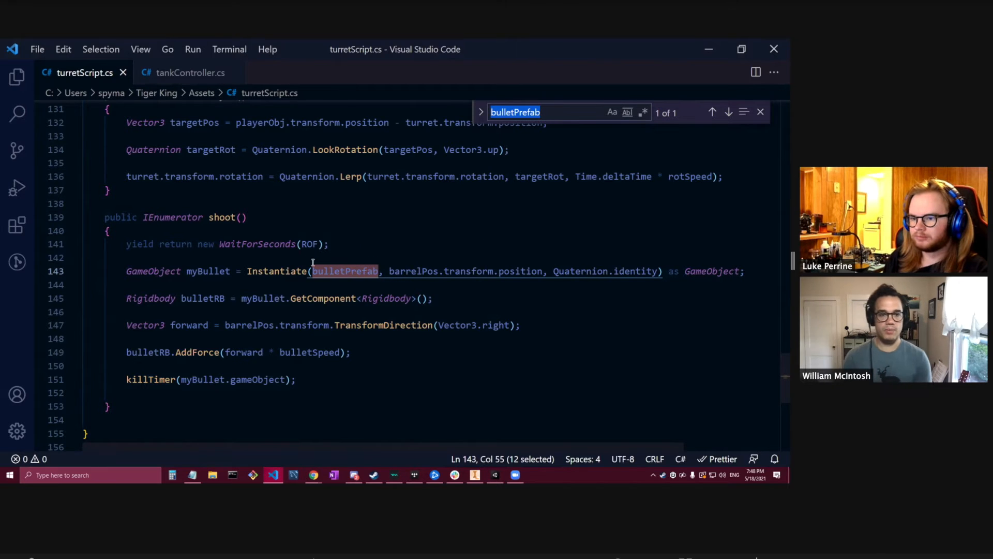
Declare public GameObject bulletPrefab; below bulletSpeed among turretScript's class variables and save the file.
scroll(300, 262, "up", 20)
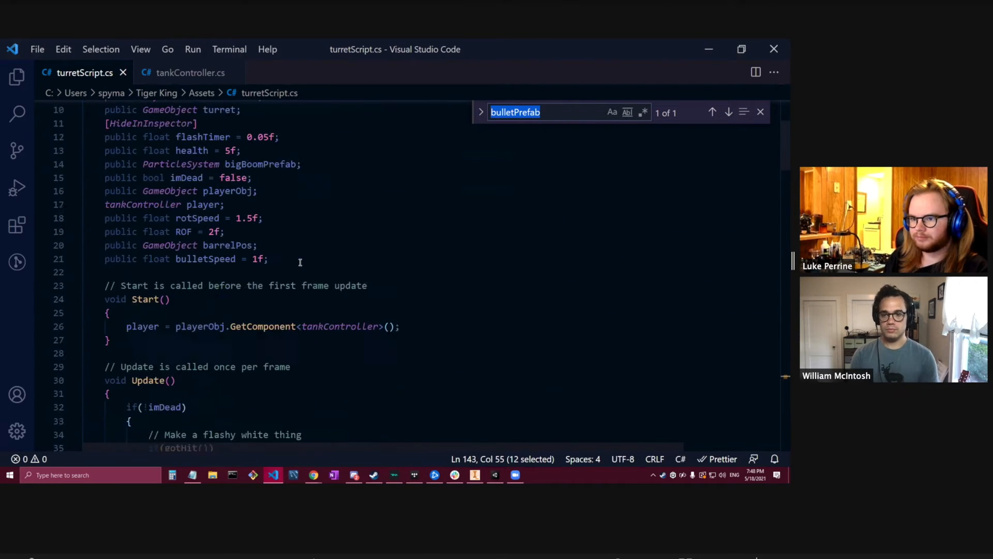
scroll(300, 262, "up", 4)
left_click(285, 407)
key("Return")
type("p")
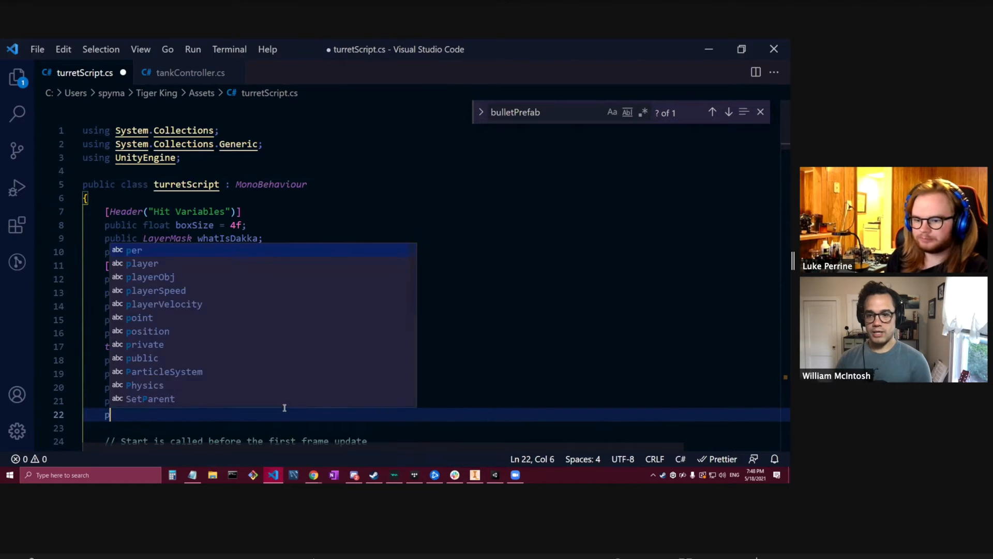
type("ublic GameObject bul")
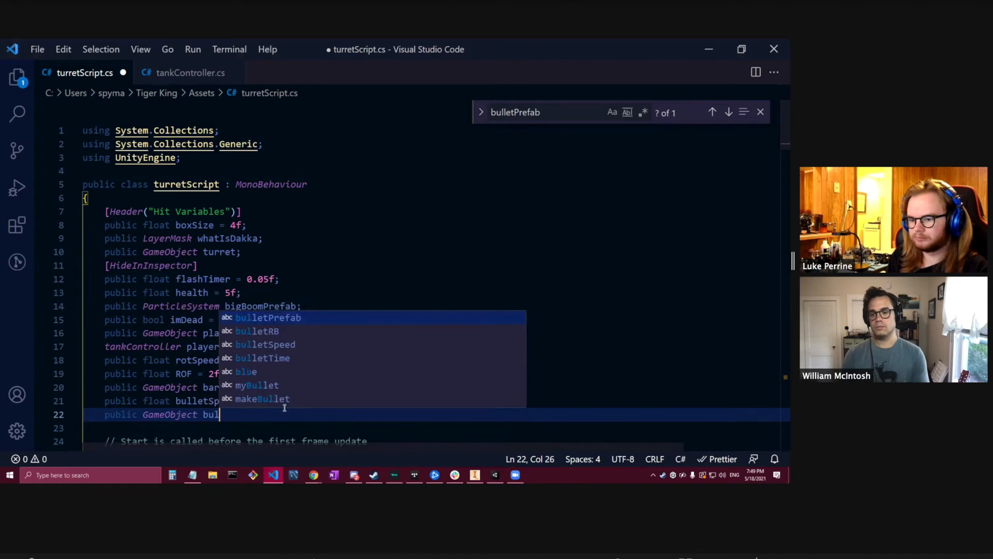
type("letPrefab")
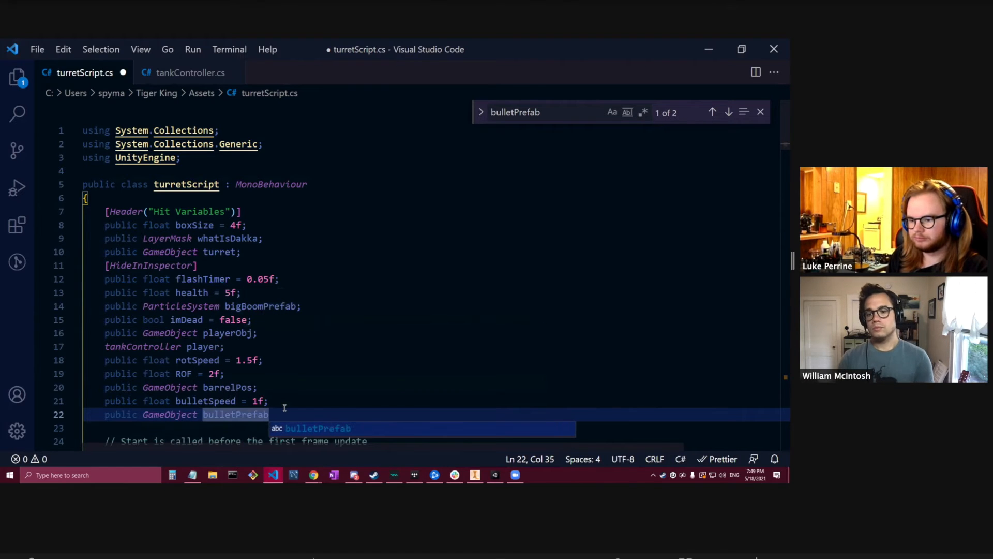
type(";")
key("ctrl+s")
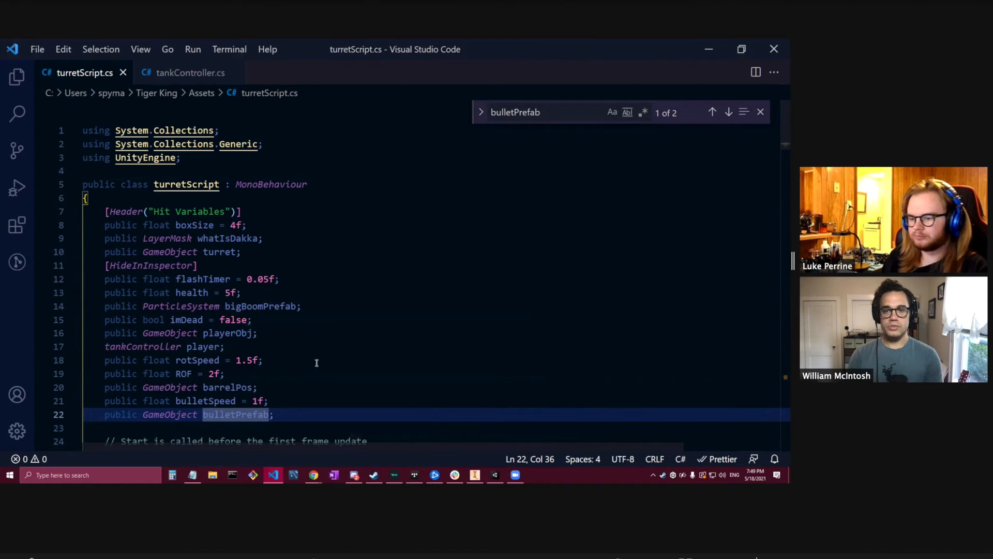
Switch to Unity and add an instance of DAKKAprefab from the MyPrefabs folder to the SampleScene hierarchy.
left_click(496, 475)
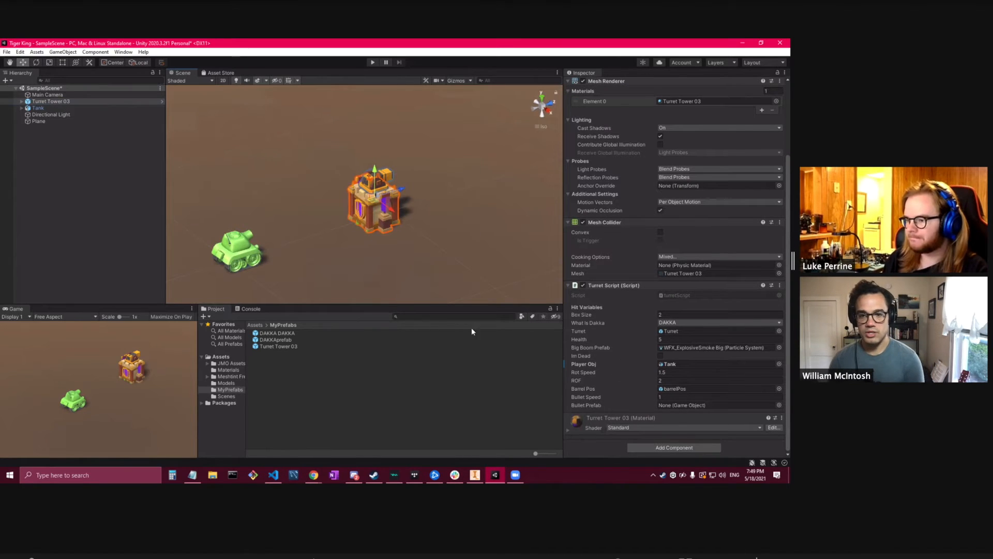
left_click(277, 338)
left_click(299, 356)
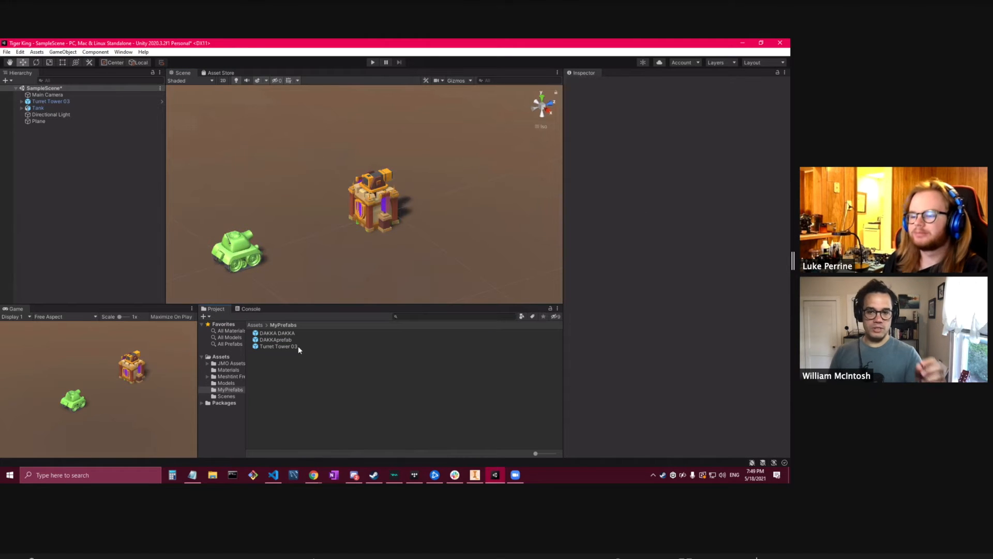
left_click(291, 339)
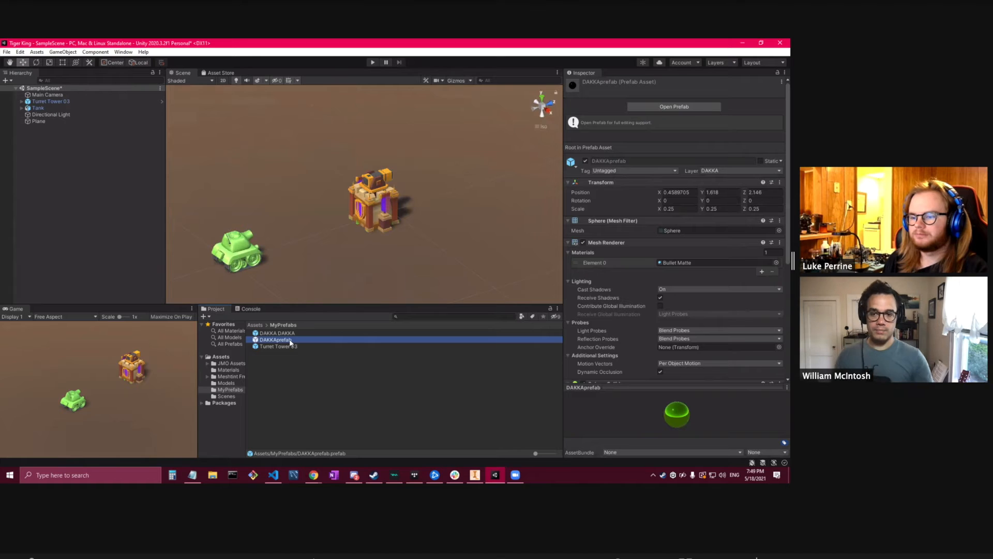
left_click_drag(290, 341, 94, 170)
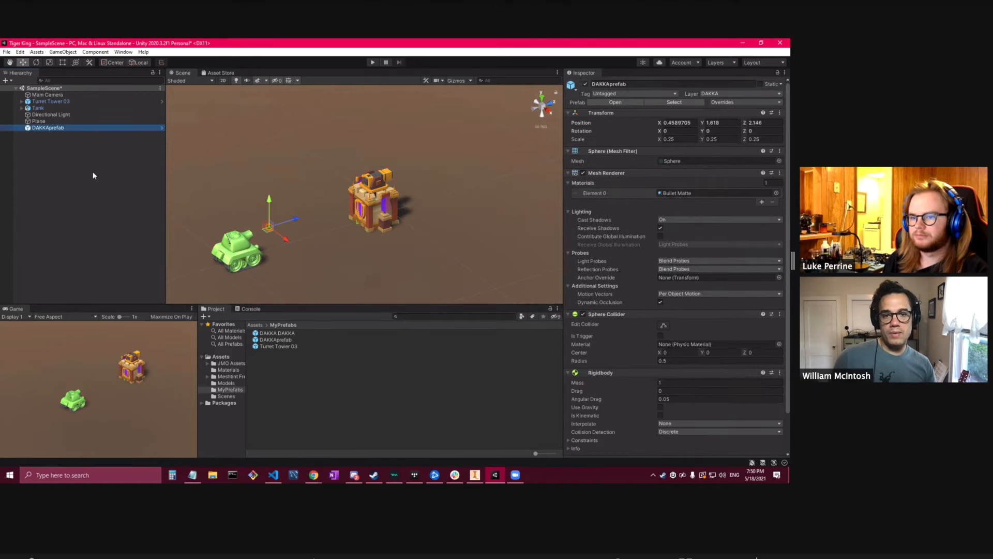
Rename the DAKKAprefab instance in the scene as DAKKAEnemyprefab.
right_click(47, 126)
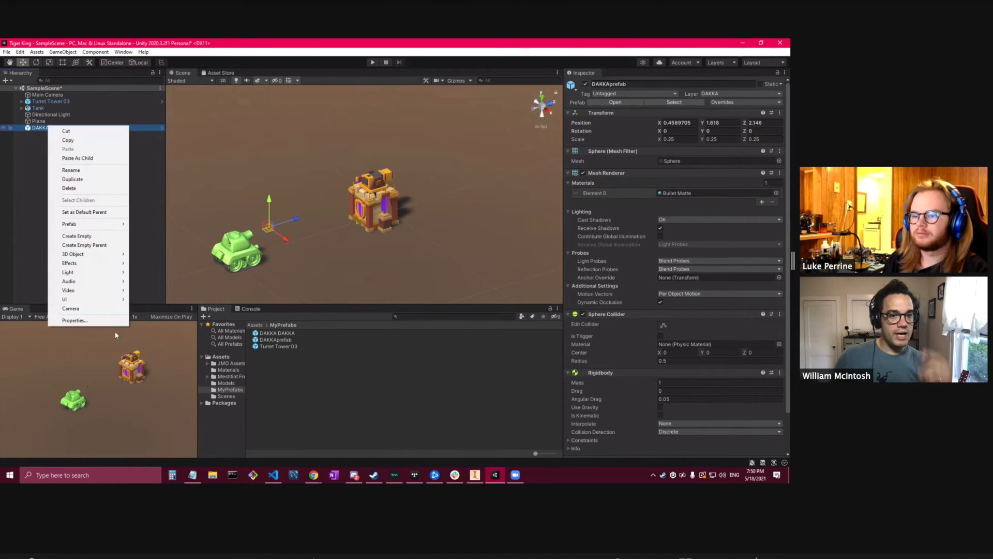
left_click(84, 170)
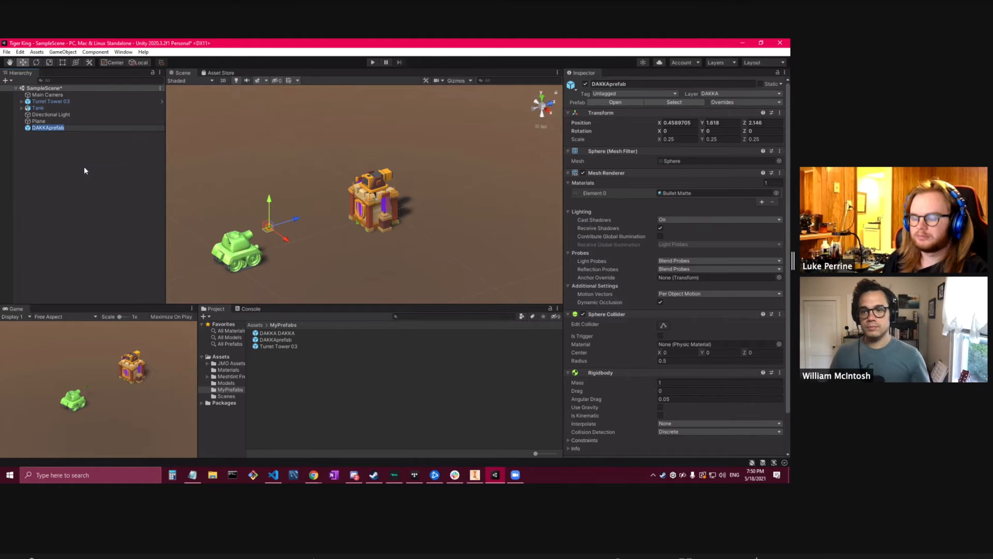
key("Return")
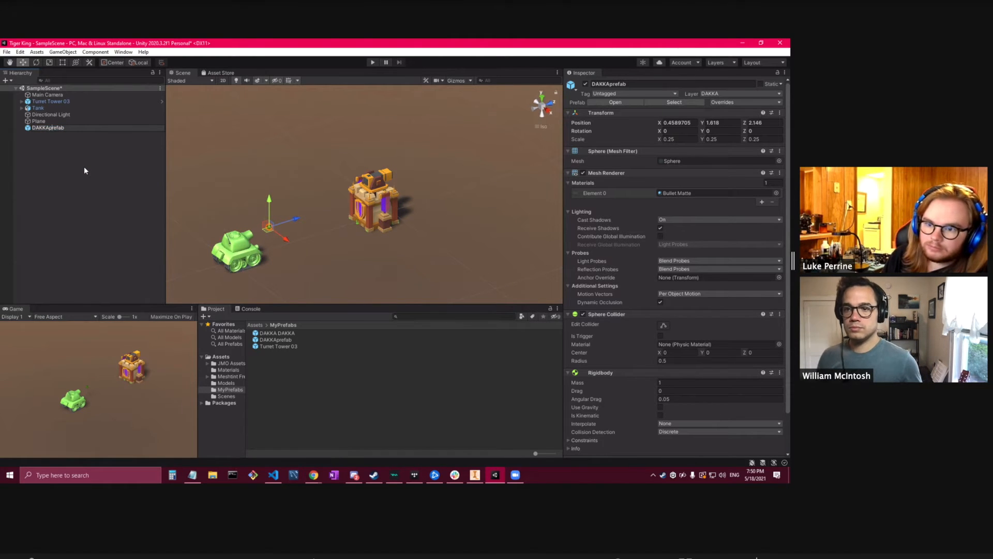
type("Enemy")
key("Return")
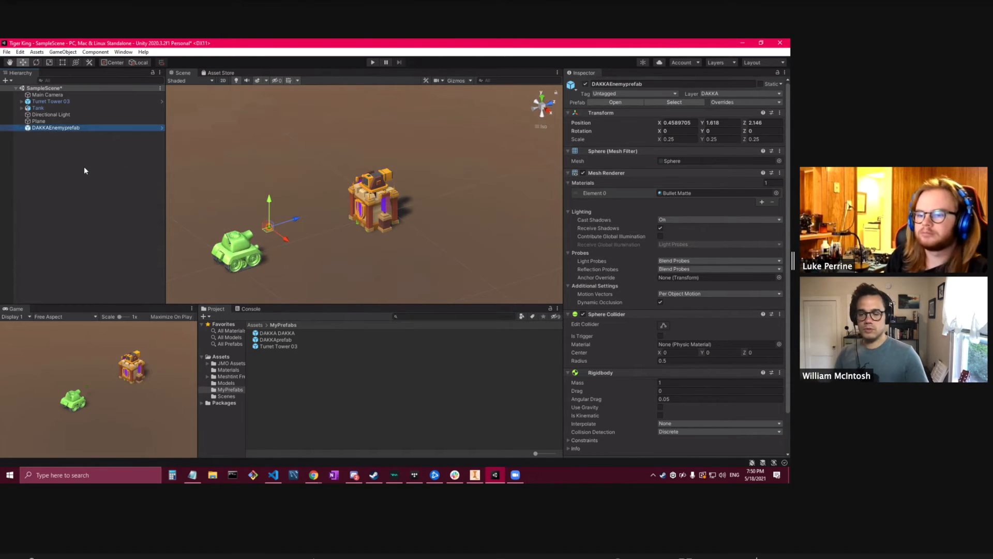
Save DAKKAEnemyprefab as an original prefab in the MyPrefabs folder and delete its instance from the scene.
left_click_drag(80, 129, 319, 382)
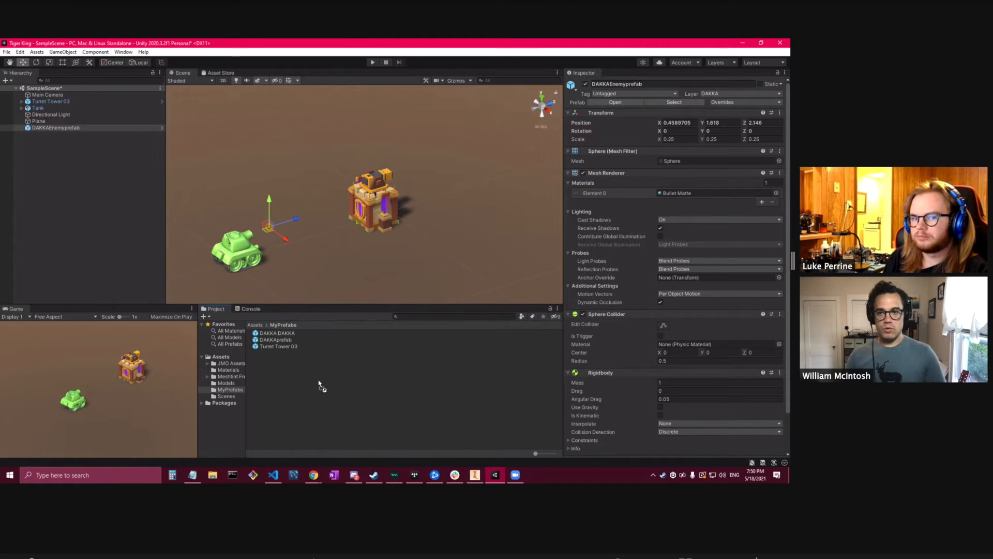
left_click_drag(319, 384, 293, 386)
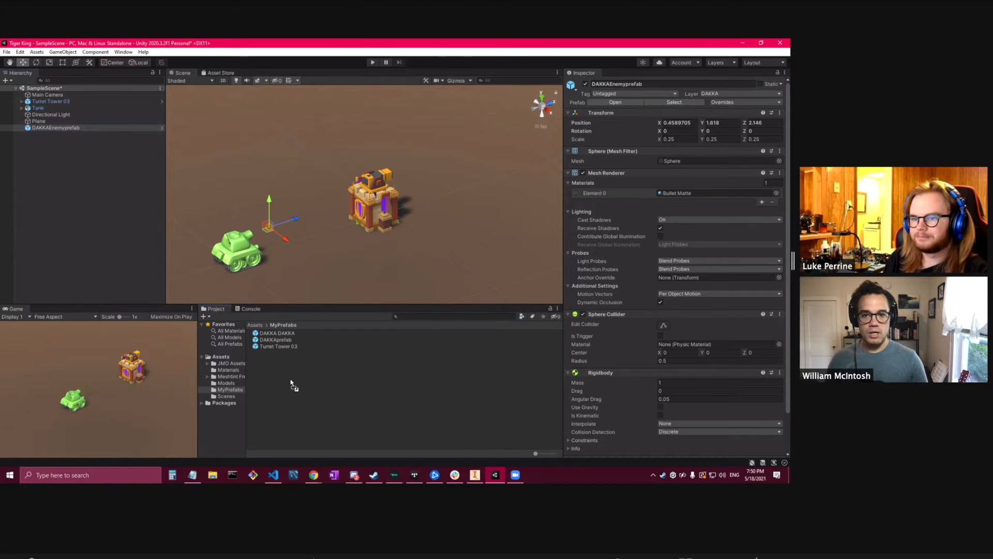
left_click_drag(290, 384, 290, 382)
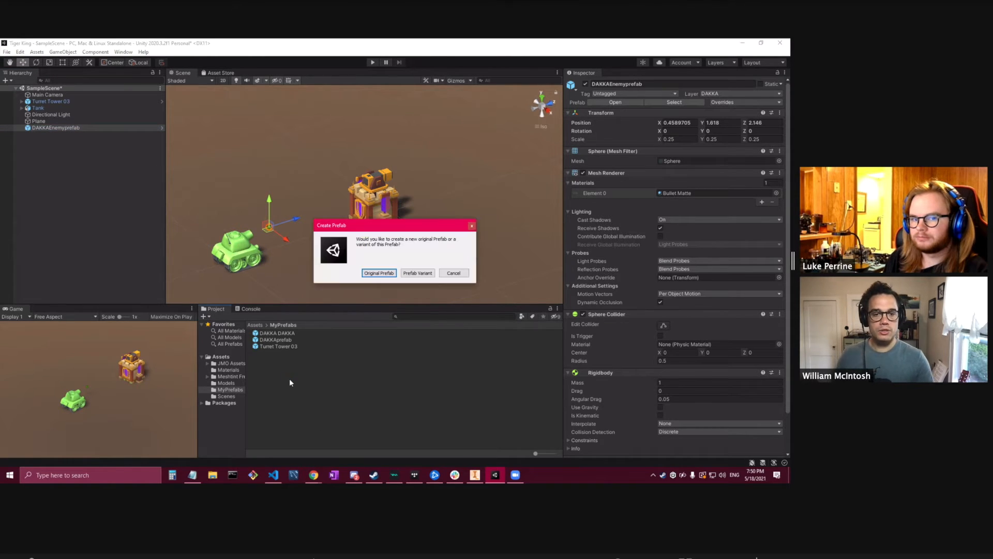
left_click(378, 272)
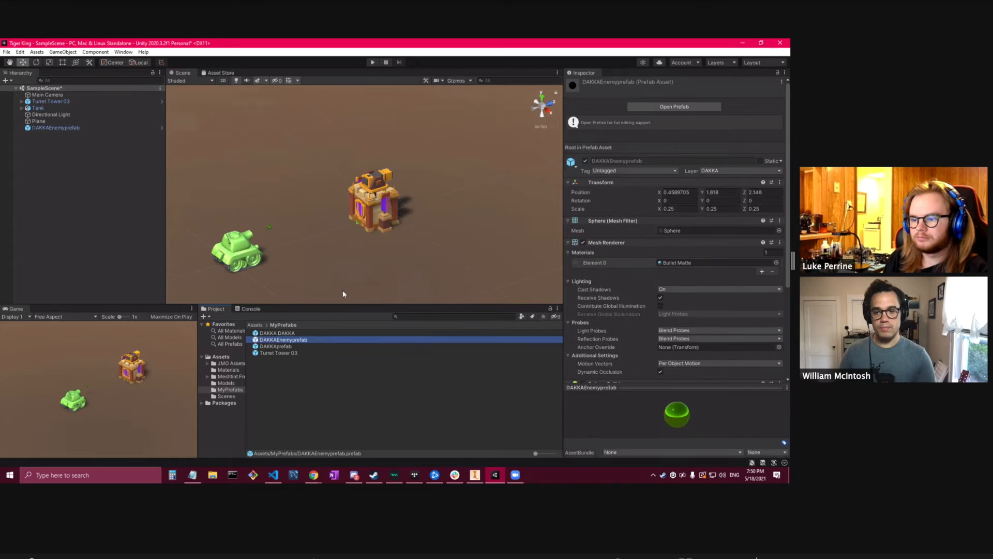
right_click(73, 129)
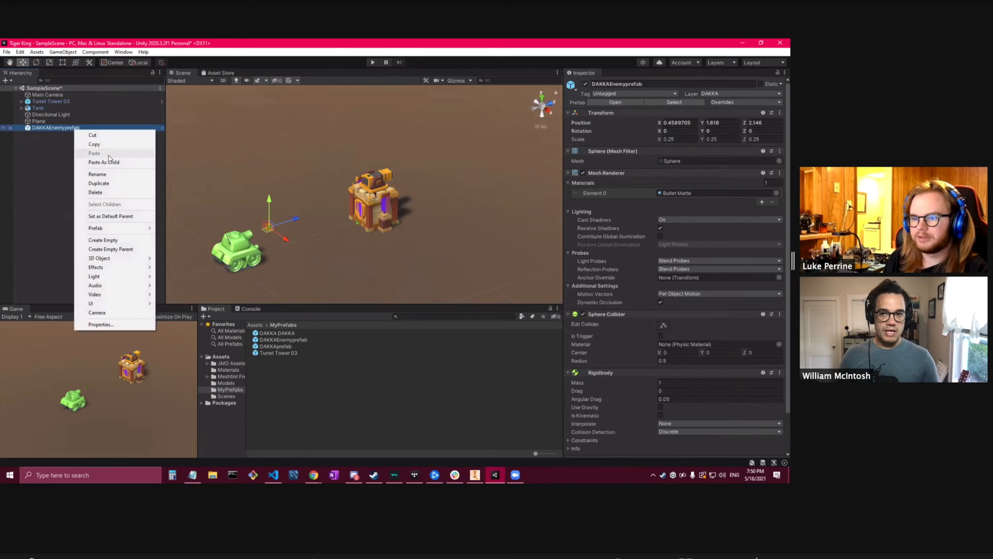
left_click(112, 193)
Examine the Bullet Matte material on DAKKAEnemyprefab, including its albedo colour and the available material options.
left_click(283, 339)
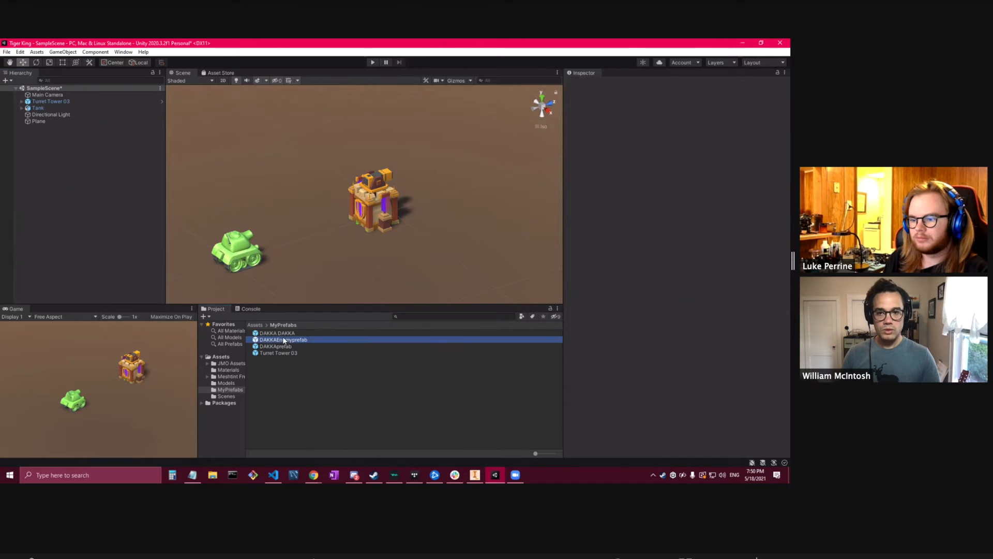
scroll(647, 325, "down", 5)
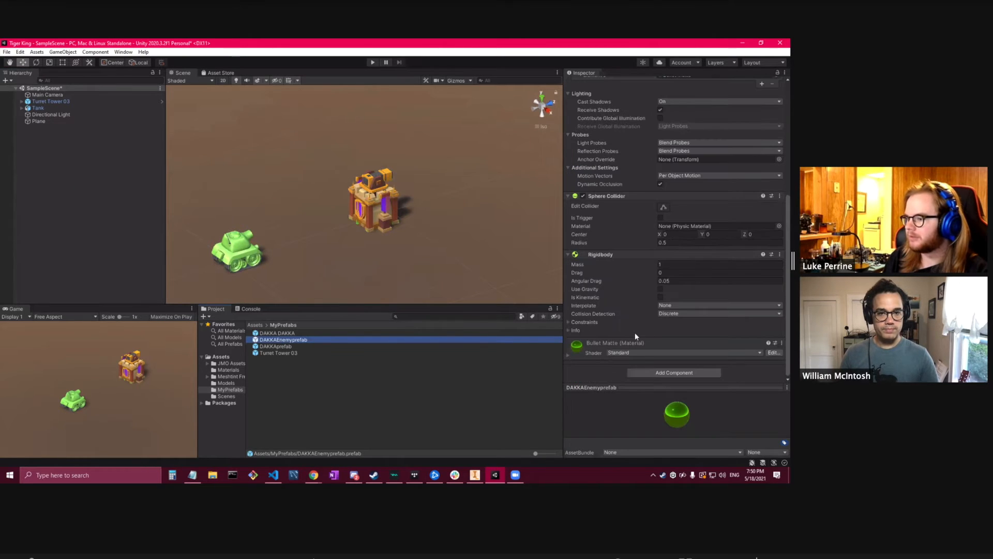
left_click(578, 345)
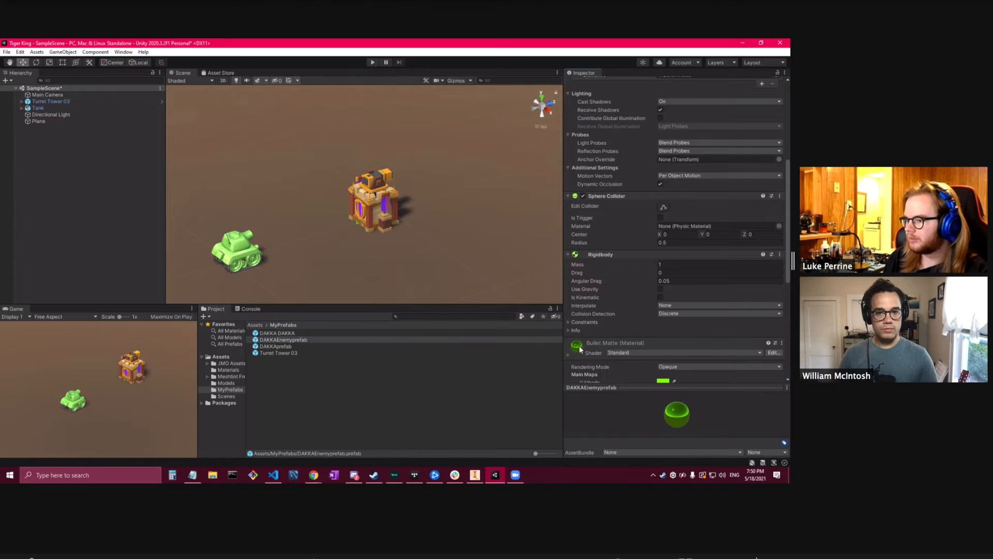
scroll(611, 344, "down", 5)
scroll(664, 170, "up", 2)
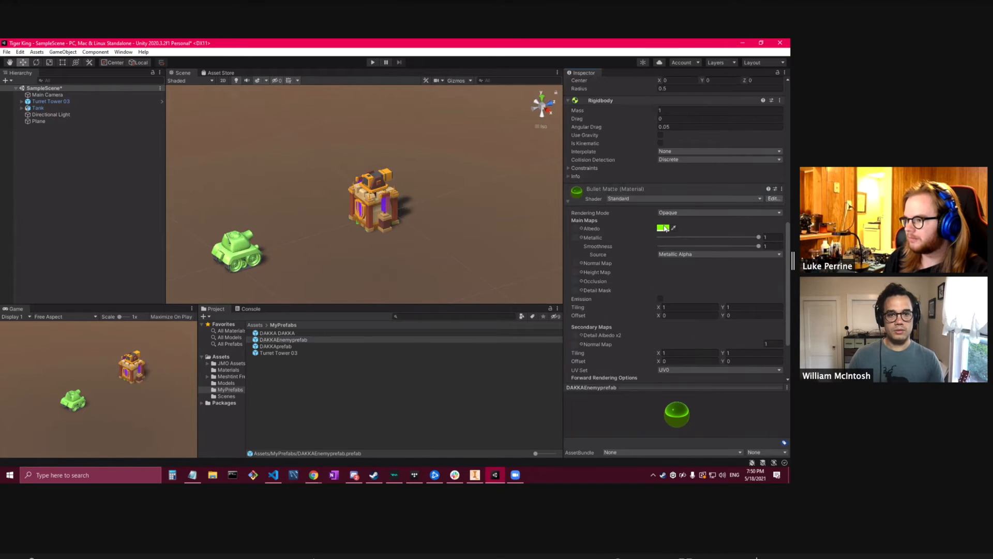
left_click(663, 228)
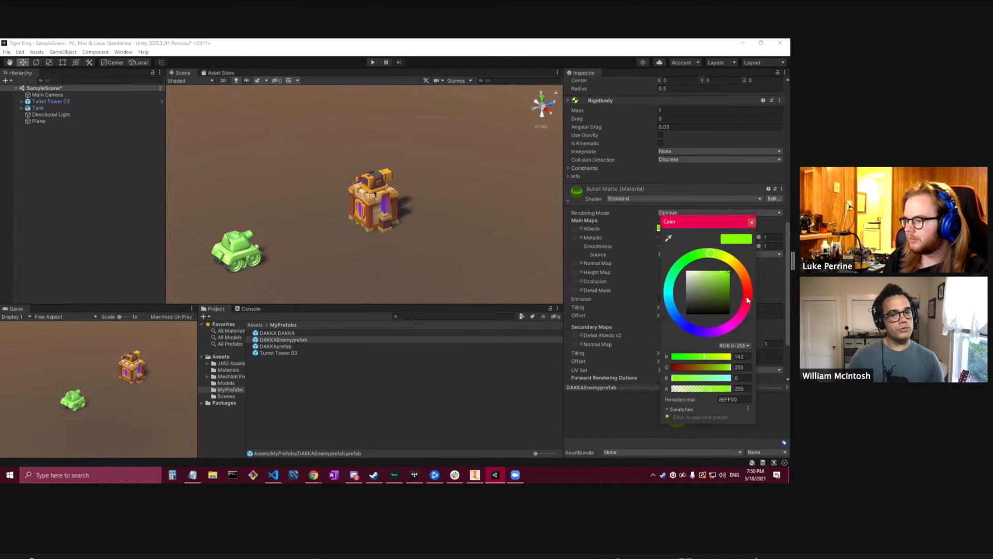
left_click(751, 222)
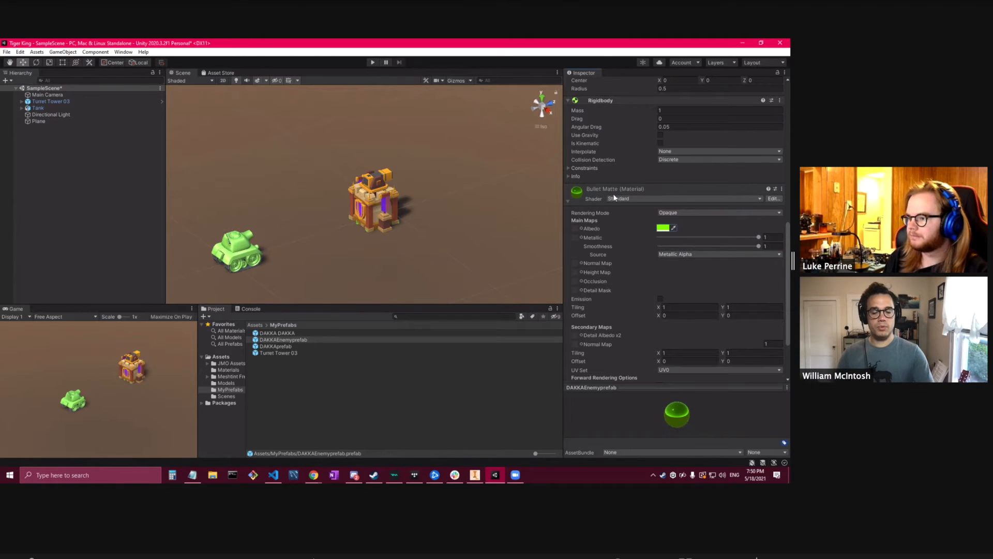
left_click(567, 202)
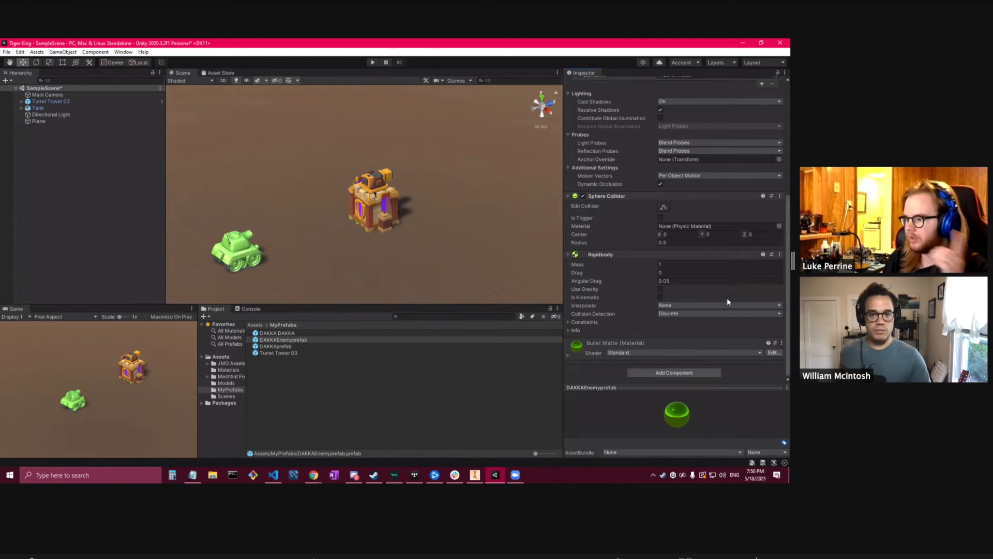
left_click(566, 356)
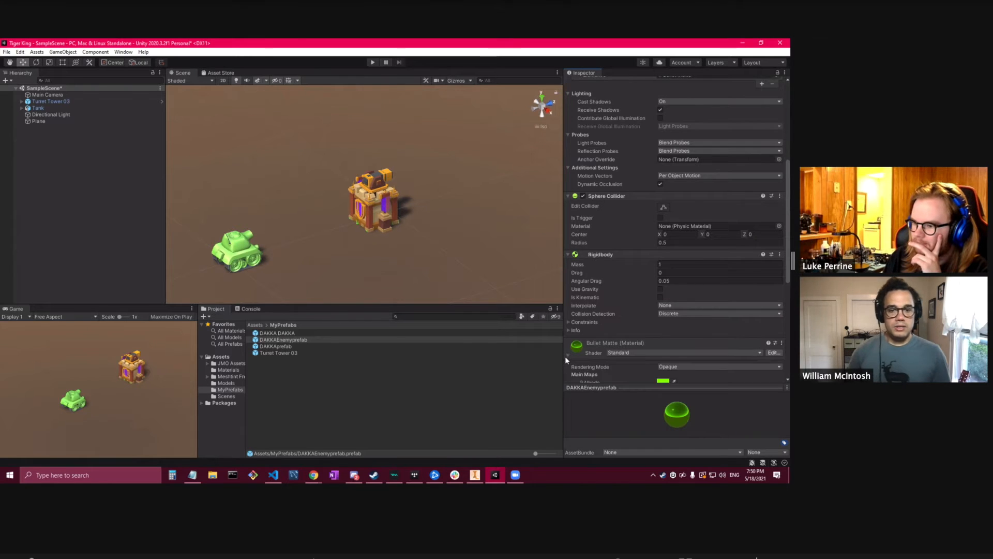
scroll(606, 293, "down", 5)
left_click(781, 121)
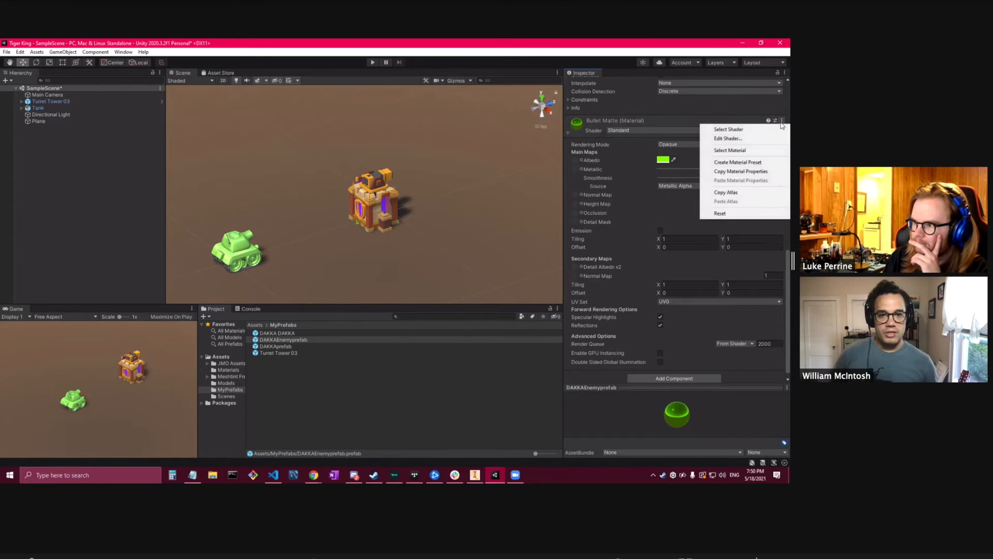
left_click(637, 102)
scroll(647, 122, "up", 6)
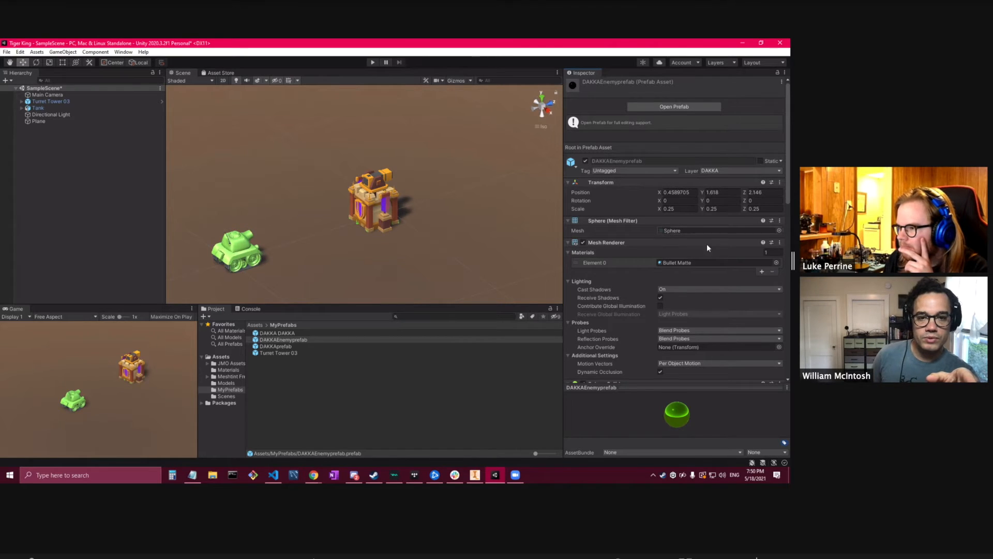
Assign the Red material to Element 0 of DAKKAEnemyprefab's Mesh Renderer.
left_click(776, 262)
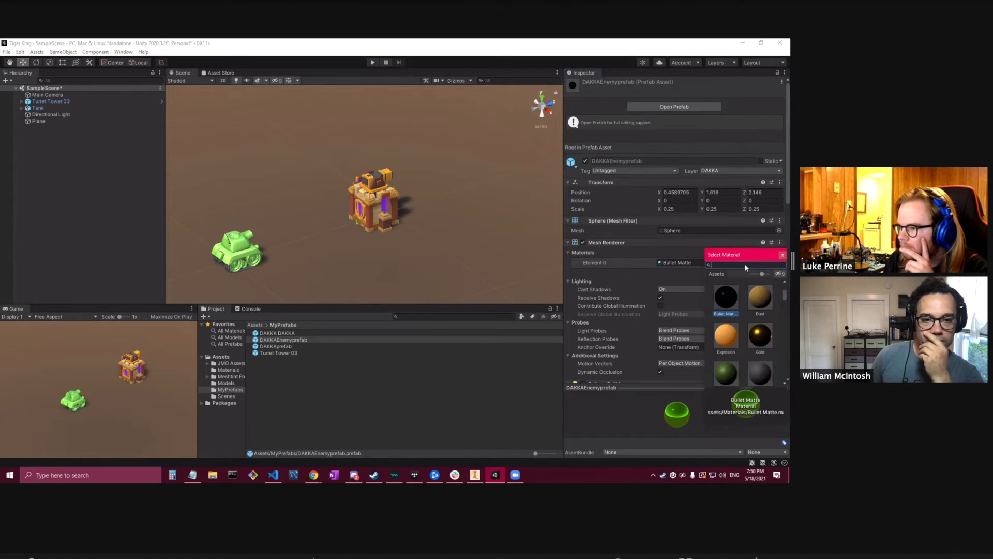
scroll(735, 314, "down", 5)
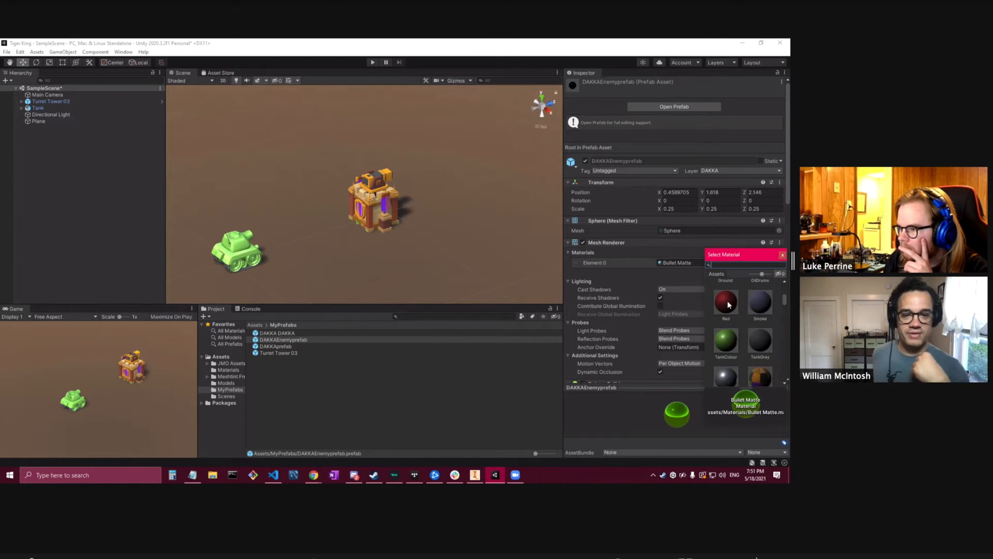
left_click(727, 304)
scroll(735, 318, "down", 3)
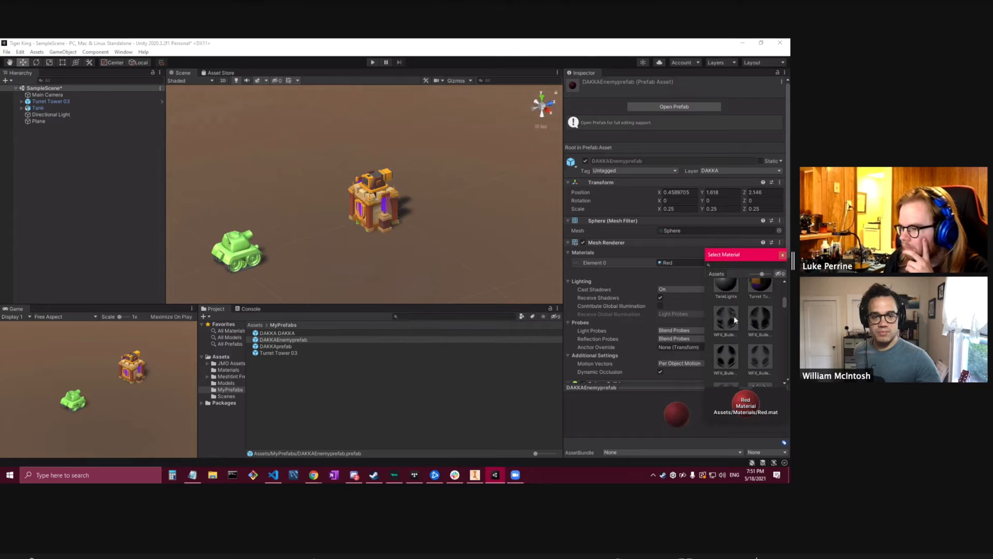
scroll(731, 319, "down", 2)
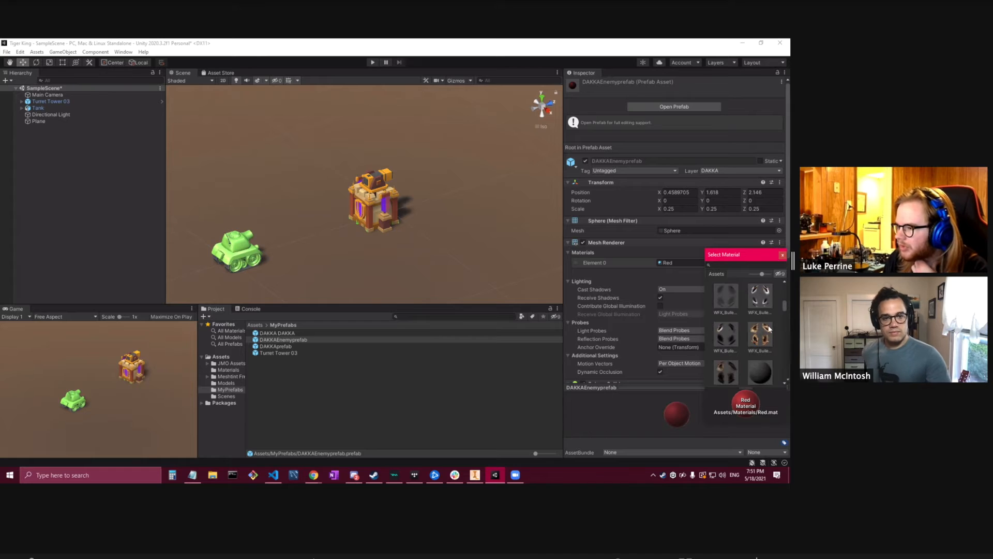
left_click(782, 255)
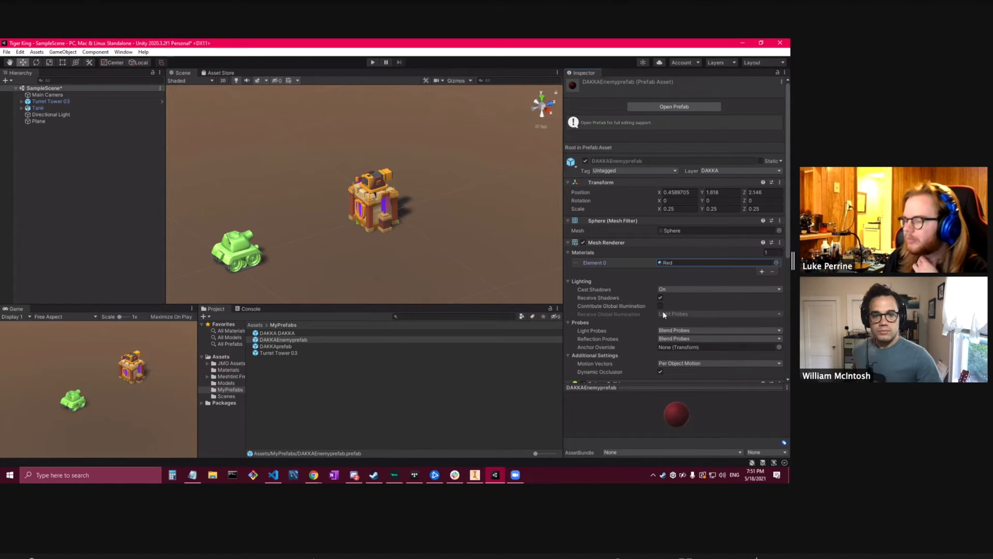
scroll(667, 326, "down", 5)
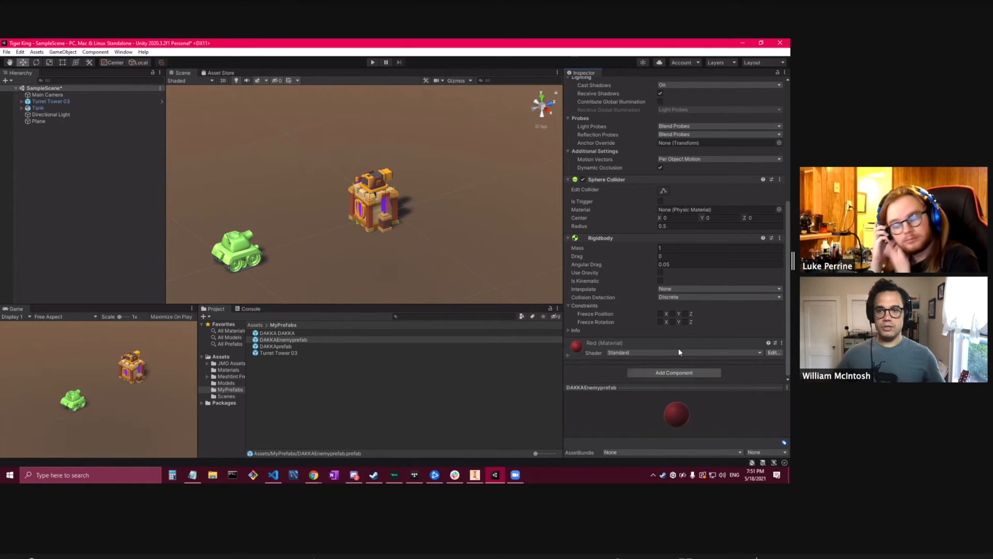
Set the Bullet Prefab of the Turret Tower 03 prefab's Turret Script to DAKKAEnemyprefab.
left_click(53, 101)
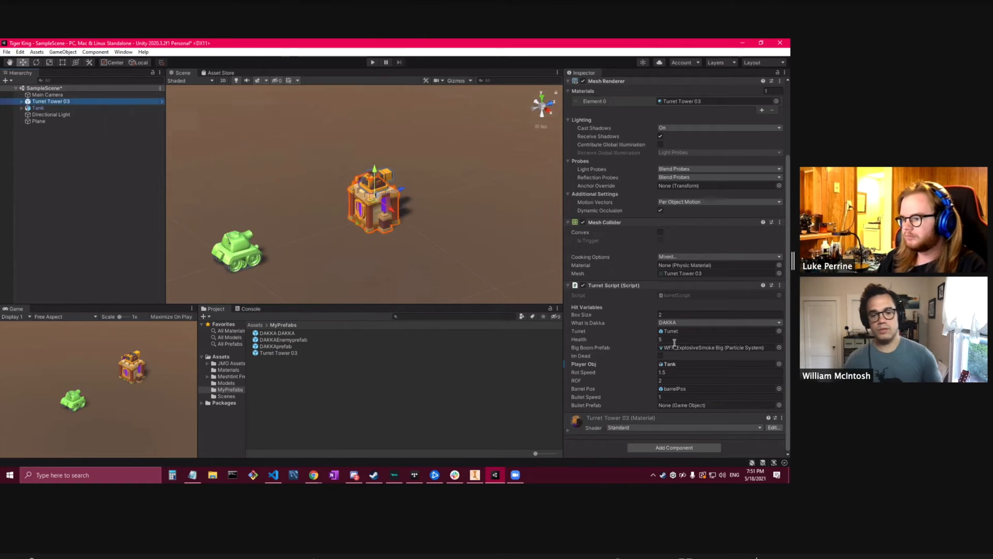
left_click(298, 354)
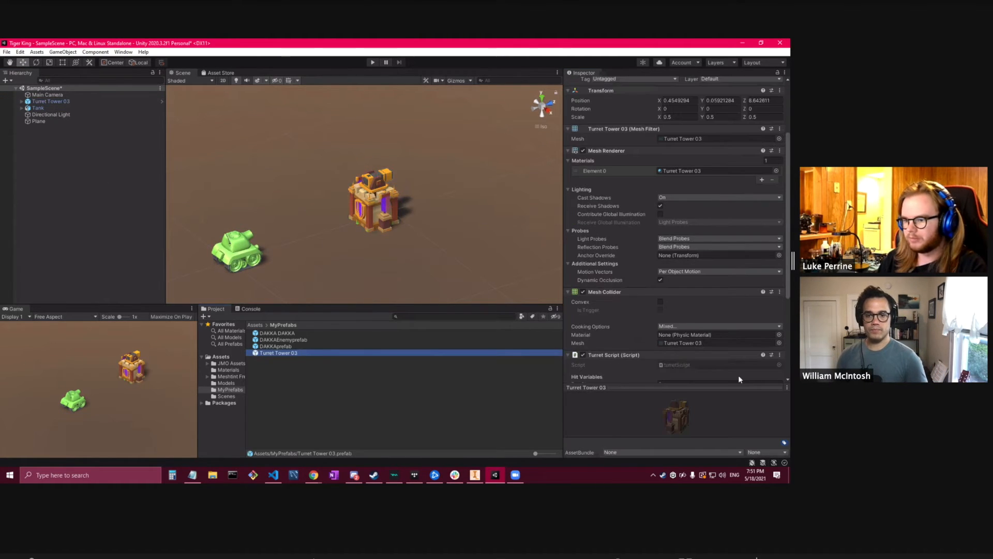
scroll(738, 375, "down", 3)
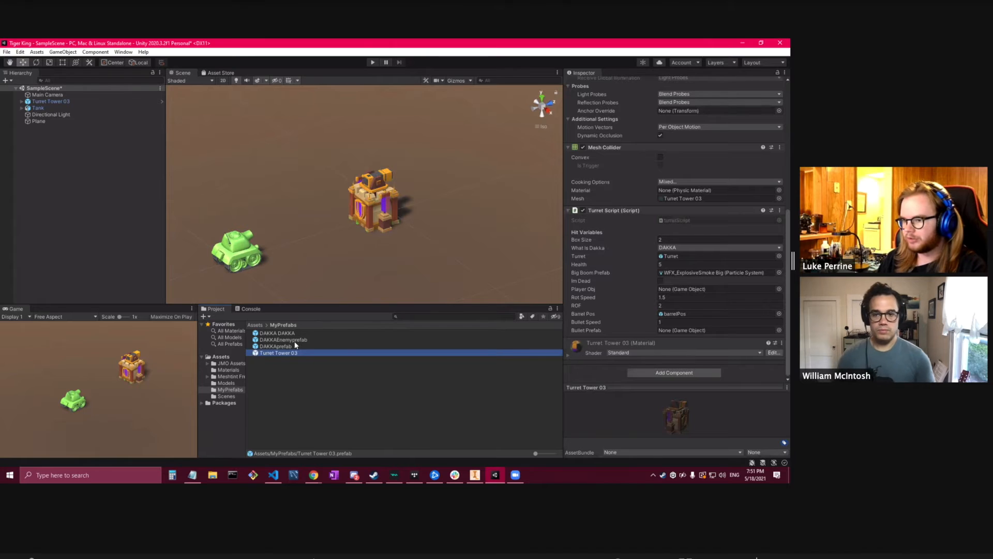
left_click_drag(293, 340, 702, 331)
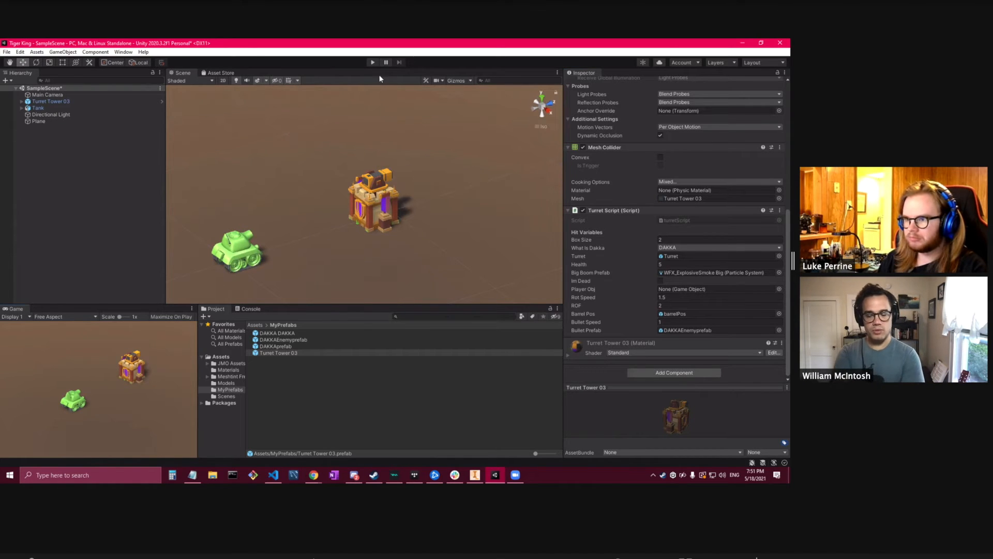
double_click(751, 330)
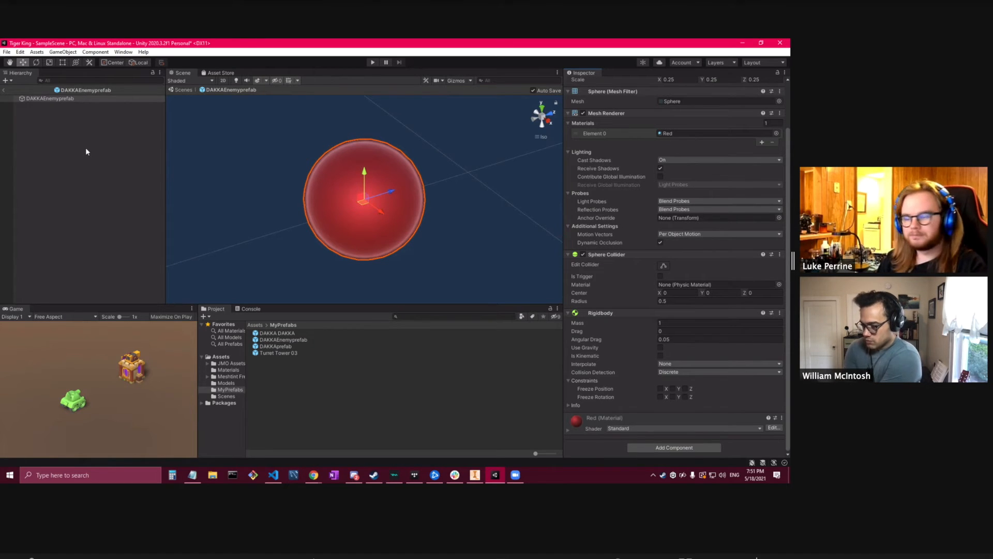
left_click(4, 91)
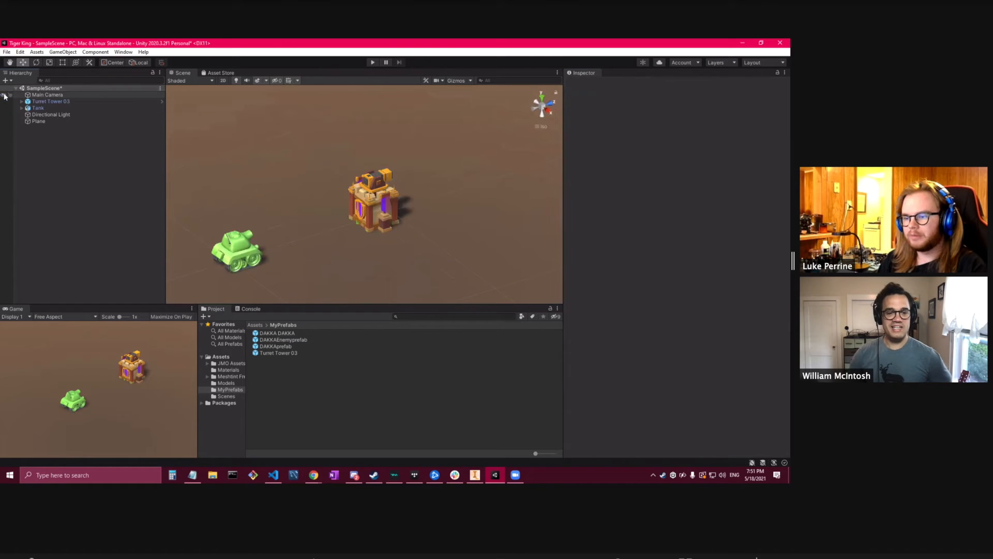
Play-test the scene twice to check how the turret fires its enemy bullets, with the console in view.
left_click(371, 62)
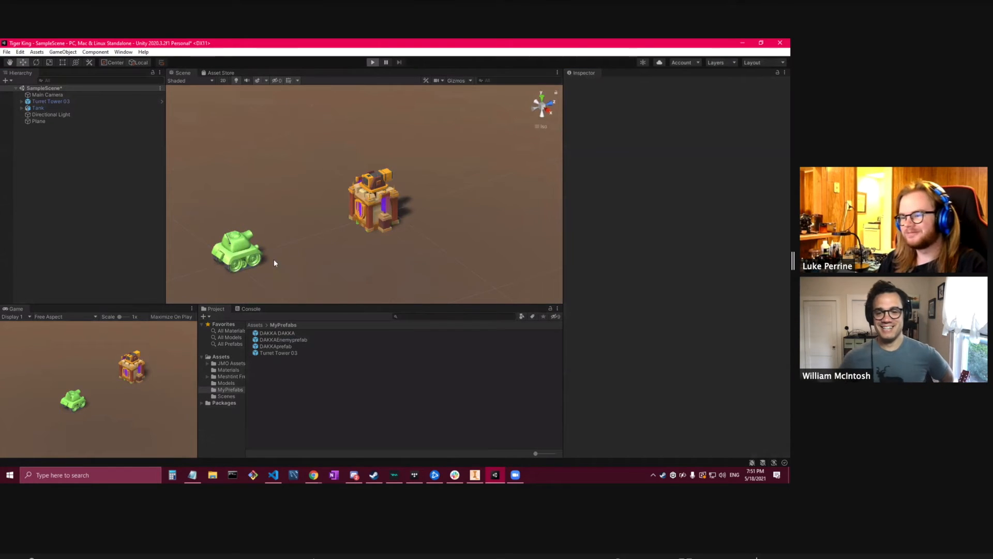
left_click(250, 308)
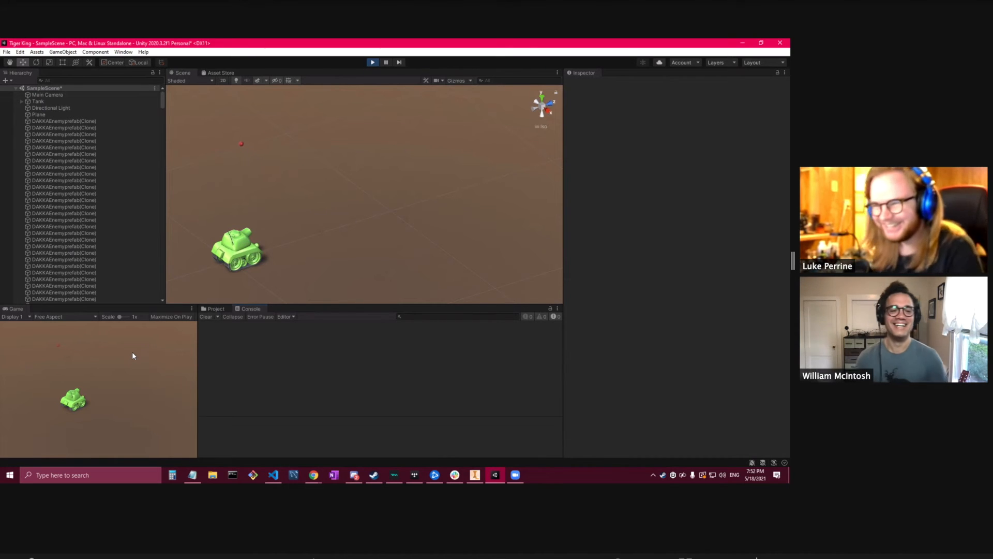
left_click(372, 62)
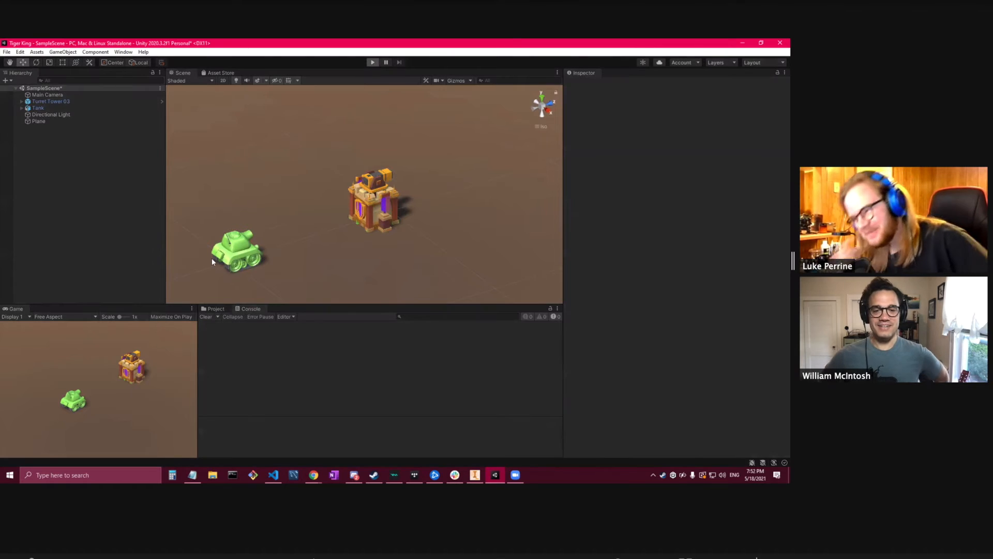
key("ctrl+p")
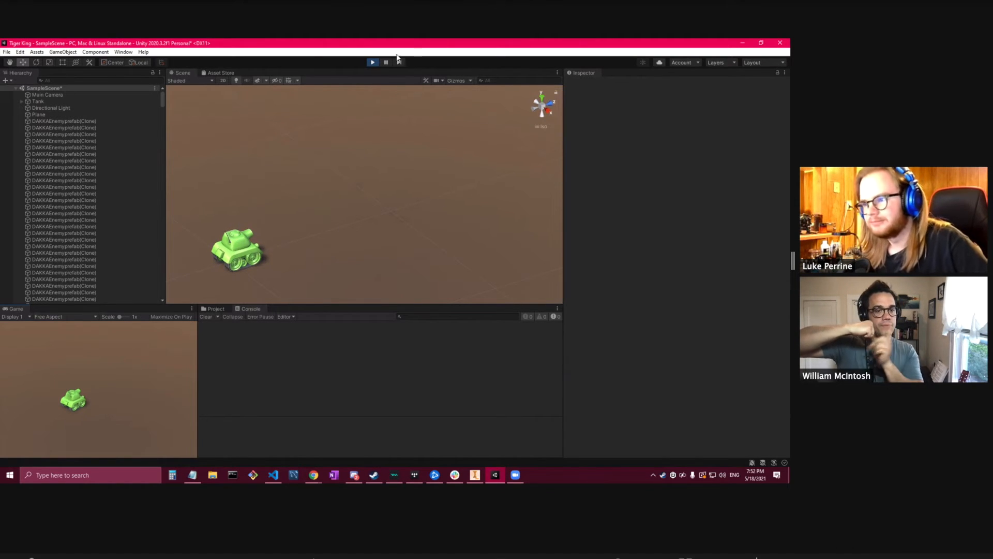
left_click(372, 63)
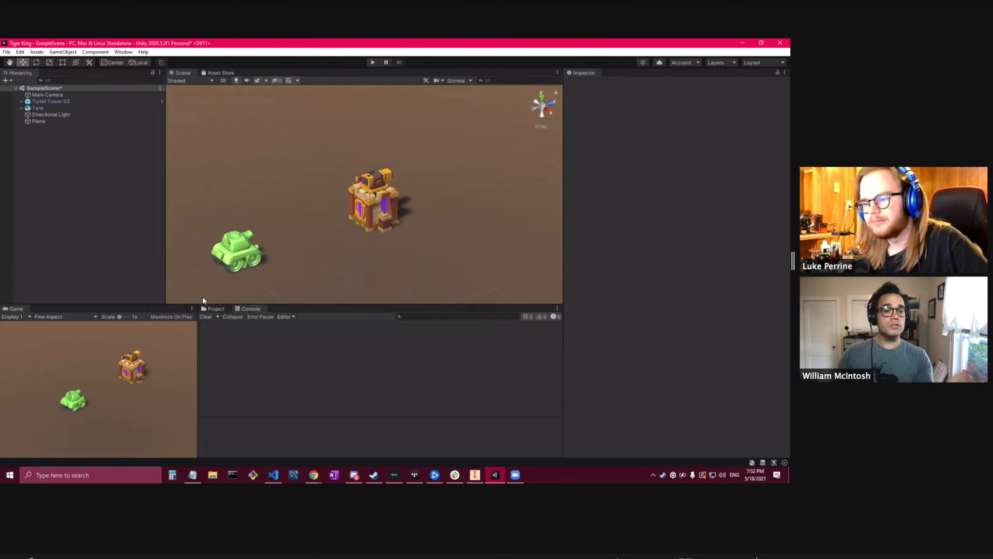
Add a new layer named enemyBullet as User Layer 8, starting from DAKKAEnemyprefab's layer setting.
left_click(214, 308)
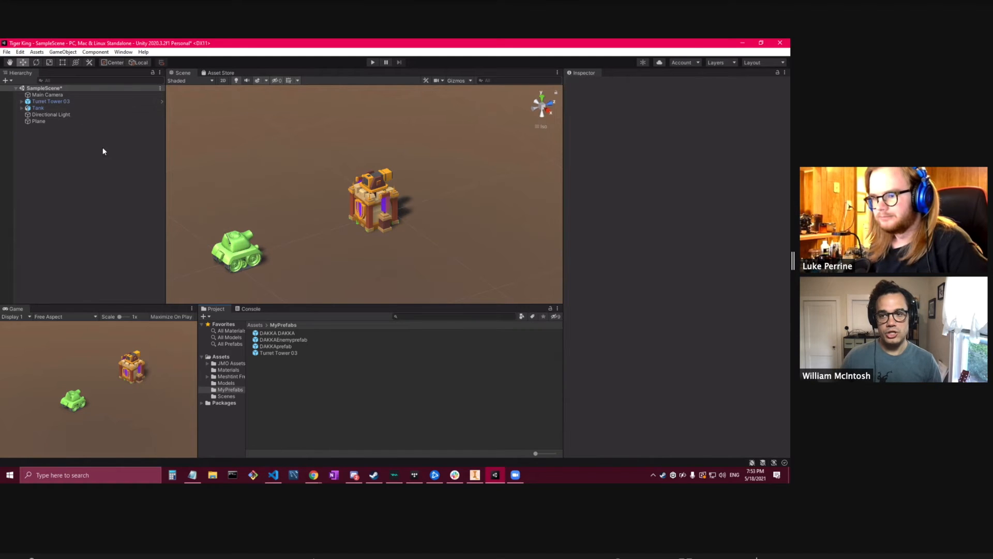
left_click(293, 340)
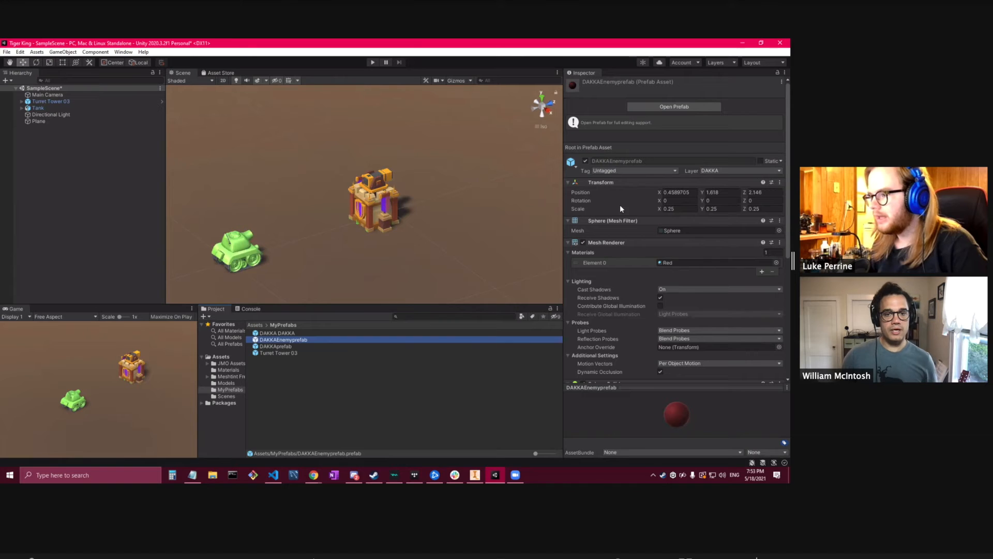
left_click(726, 171)
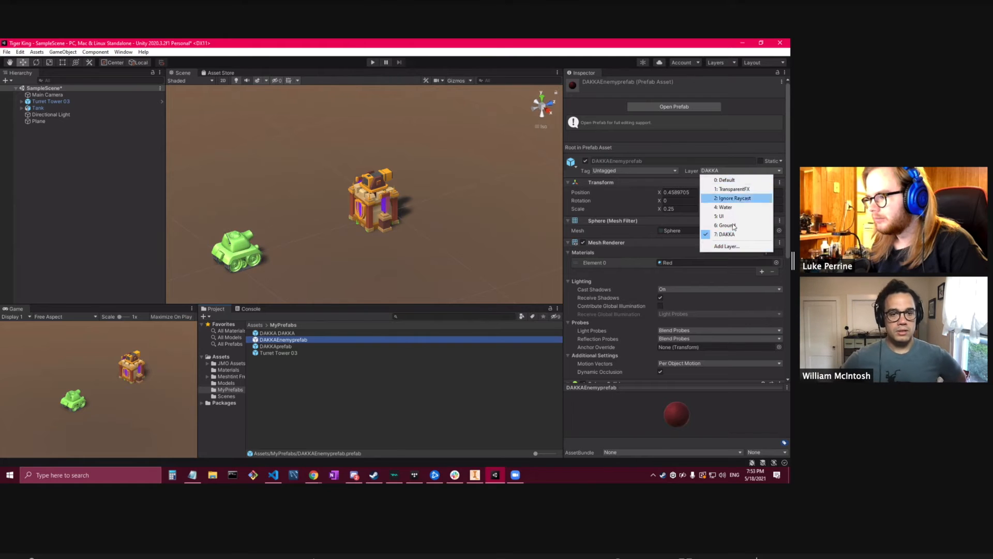
left_click(742, 247)
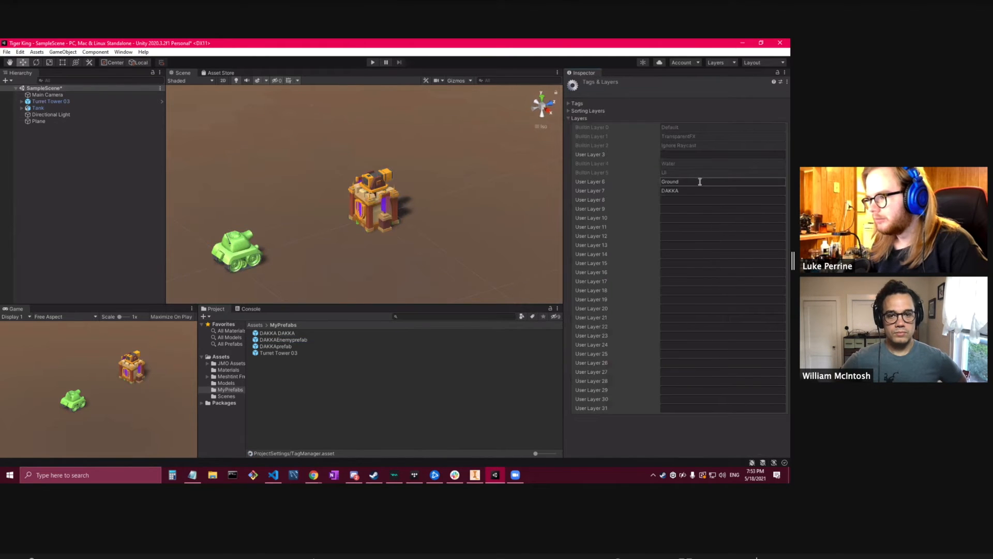
left_click(678, 201)
type("EN")
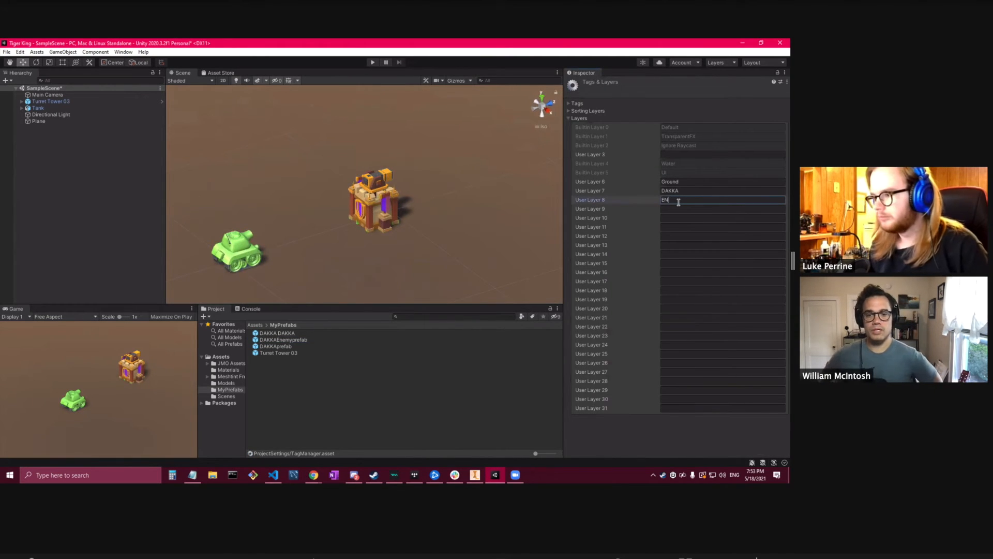
type("emyBullet")
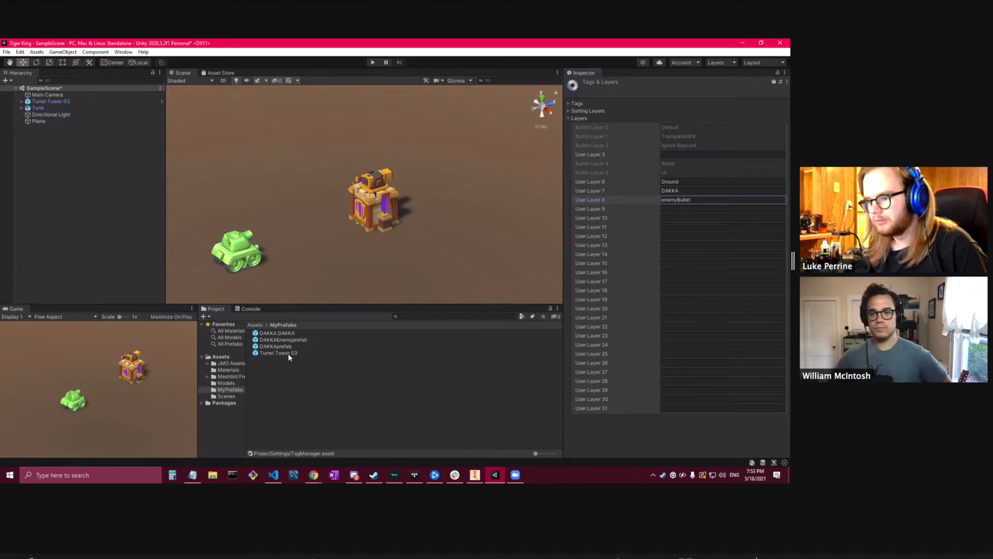
Set DAKKAEnemyprefab's layer to enemyBullet.
left_click(289, 340)
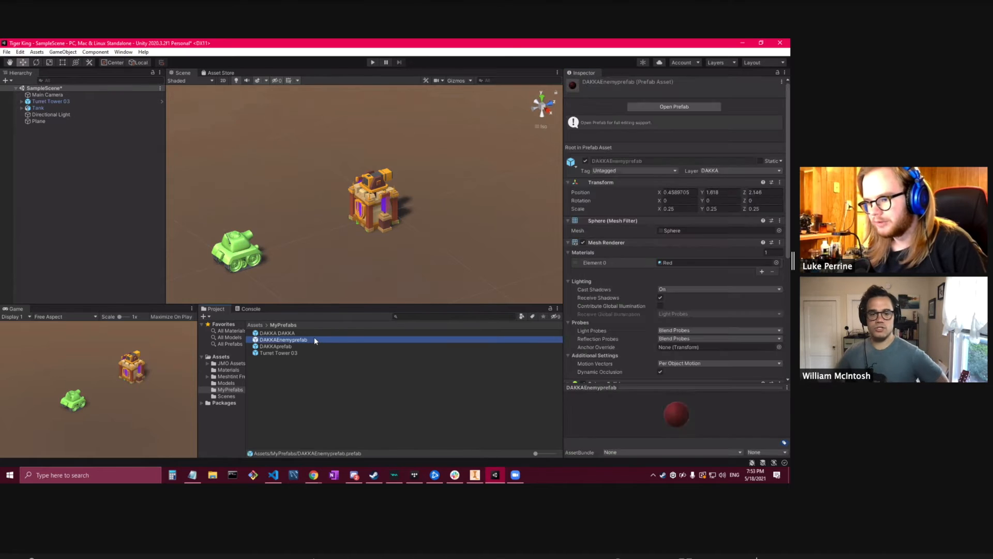
left_click(760, 172)
left_click(716, 235)
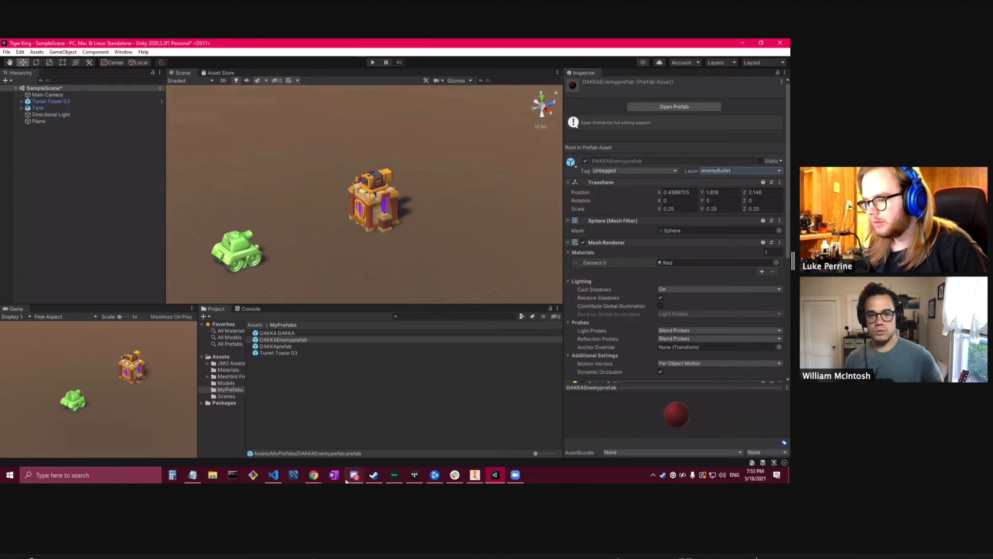
Switch to Visual Studio Code and review the shoot coroutine at the end of turretScript.cs.
left_click(273, 475)
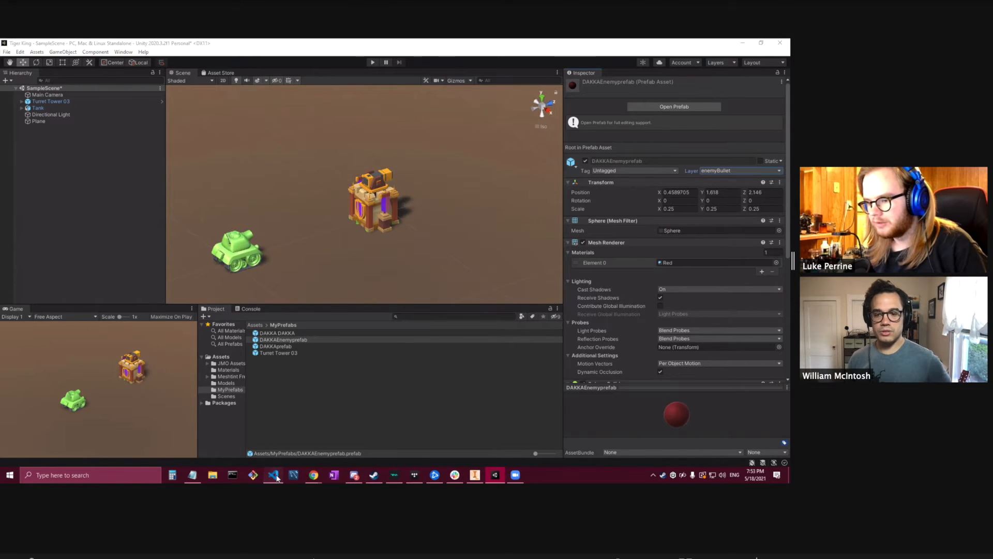
scroll(223, 364, "down", 20)
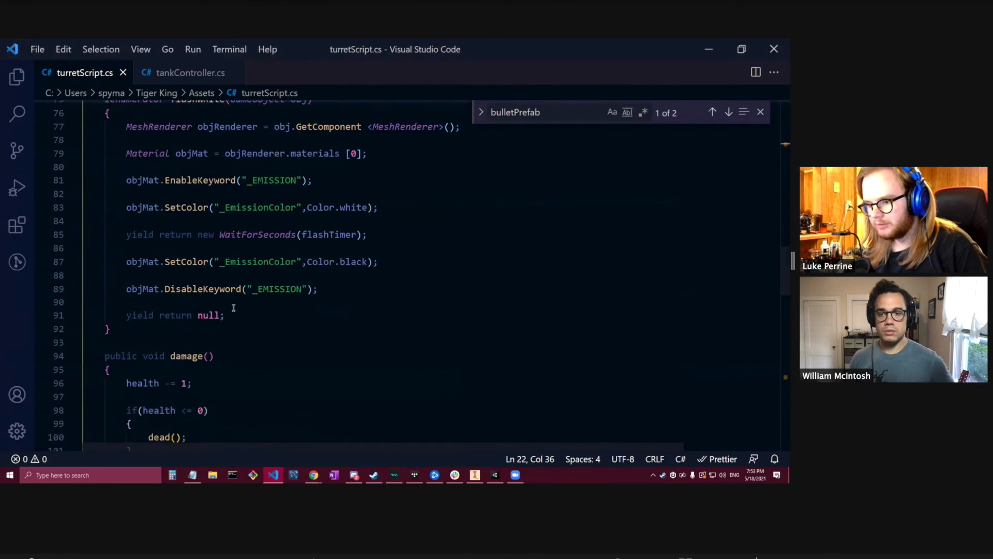
scroll(230, 312, "up", 3)
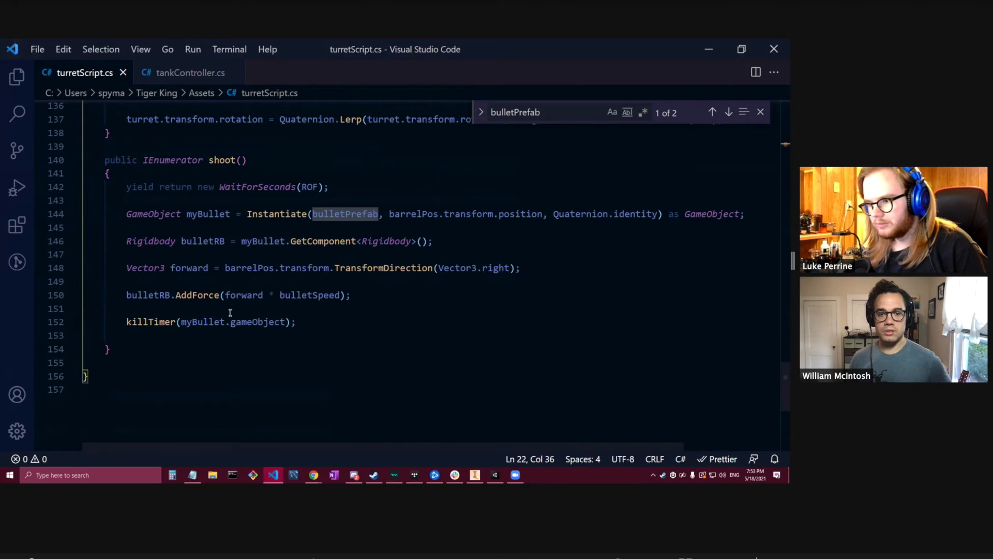
left_click(495, 474)
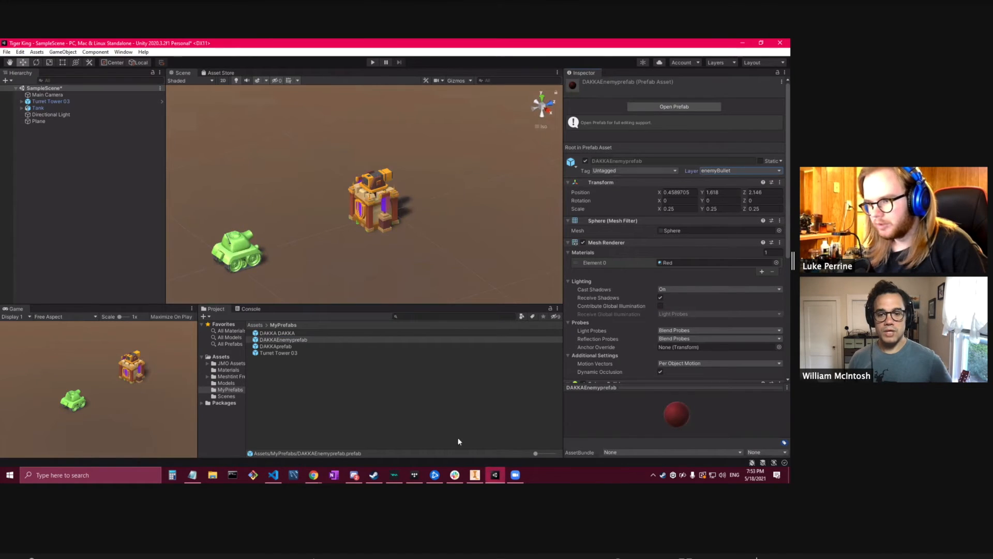
Play-test the scene in Unity, driving the tank near the turret to see how its enemy bullets behave.
left_click(239, 261)
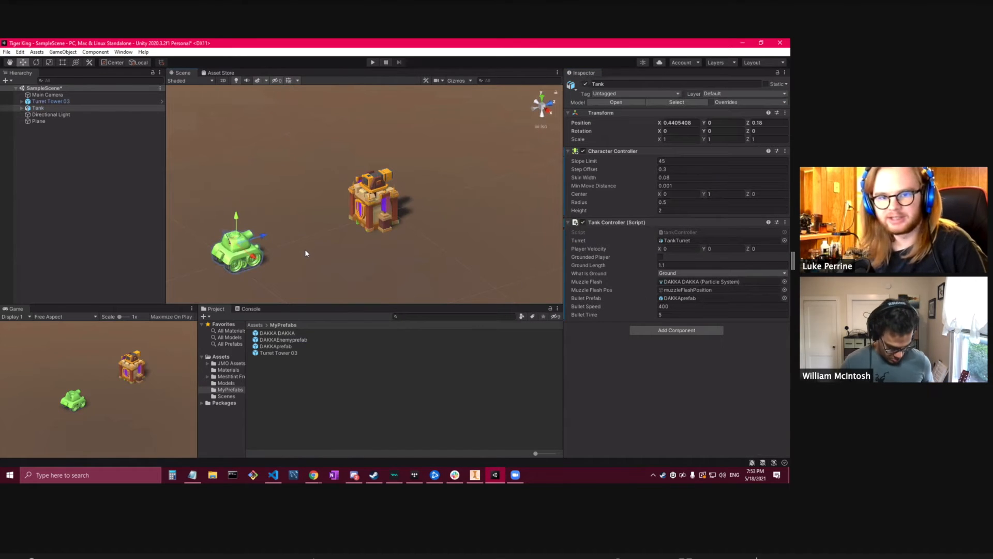
left_click(293, 227)
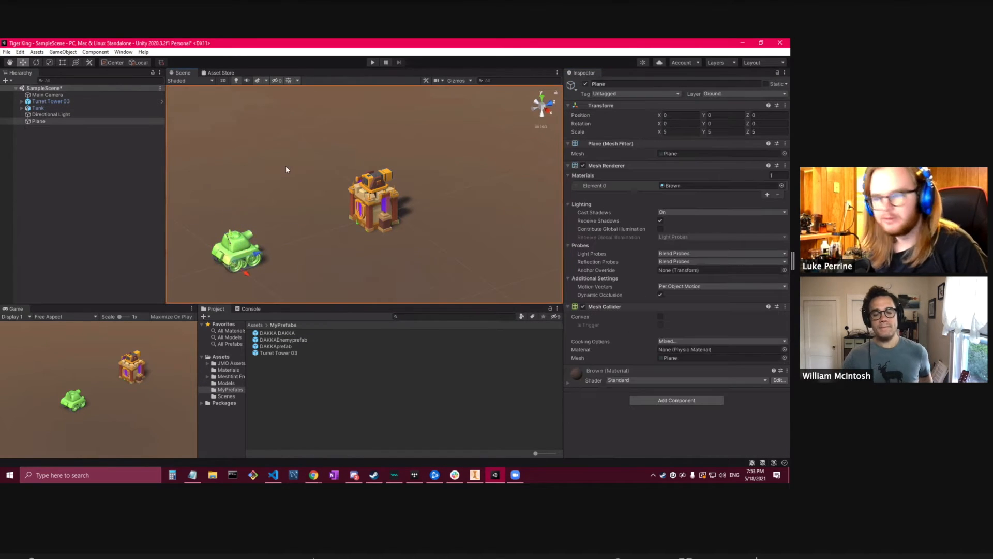
left_click(372, 62)
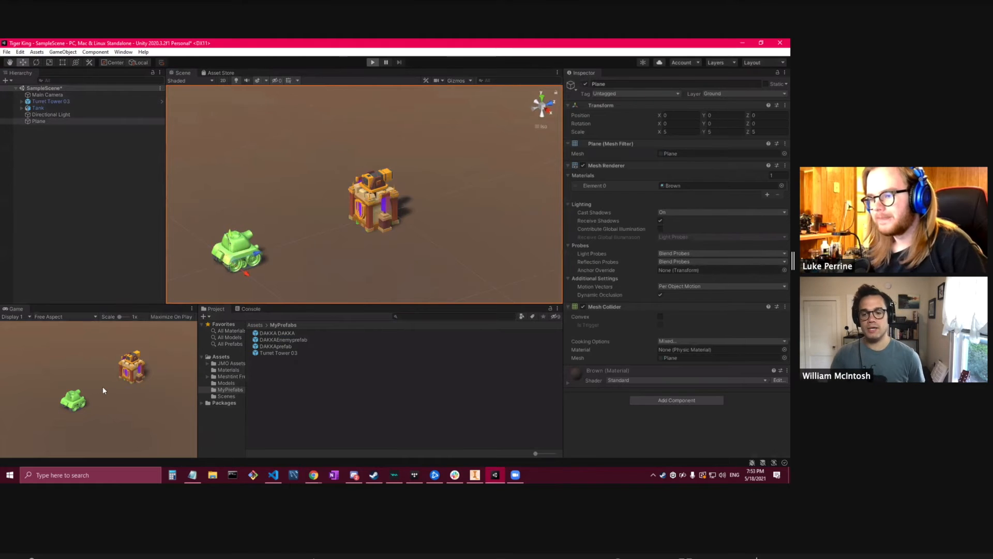
key("w")
key("a")
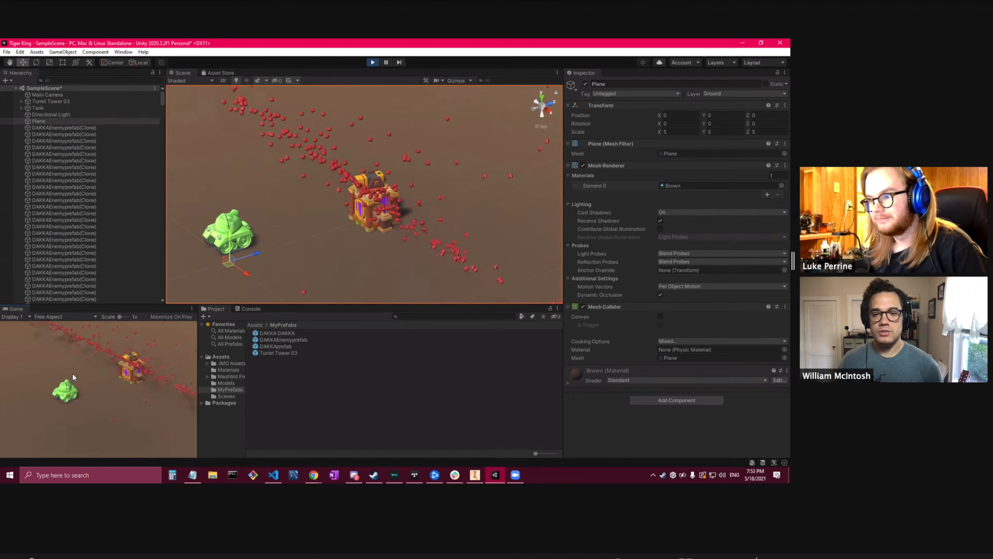
key("w")
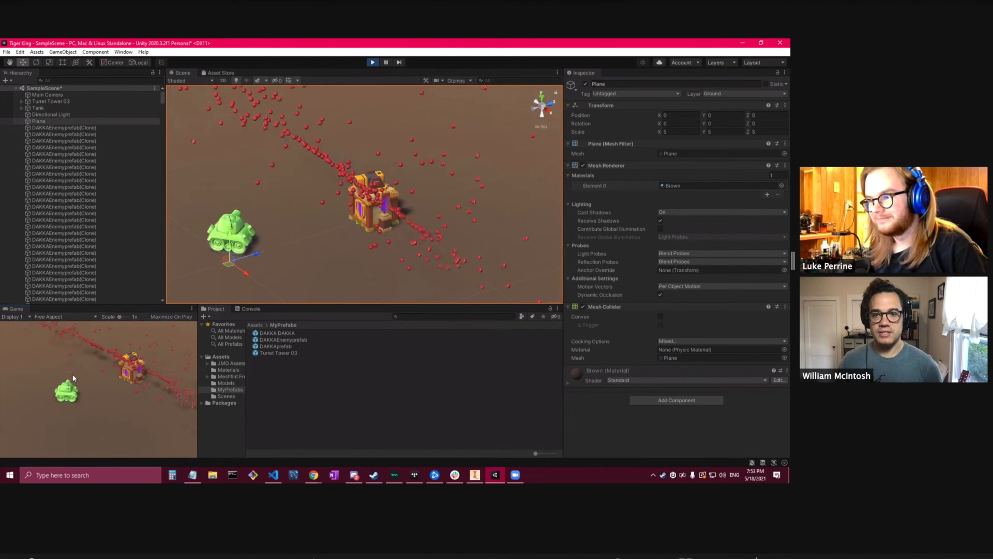
key("w")
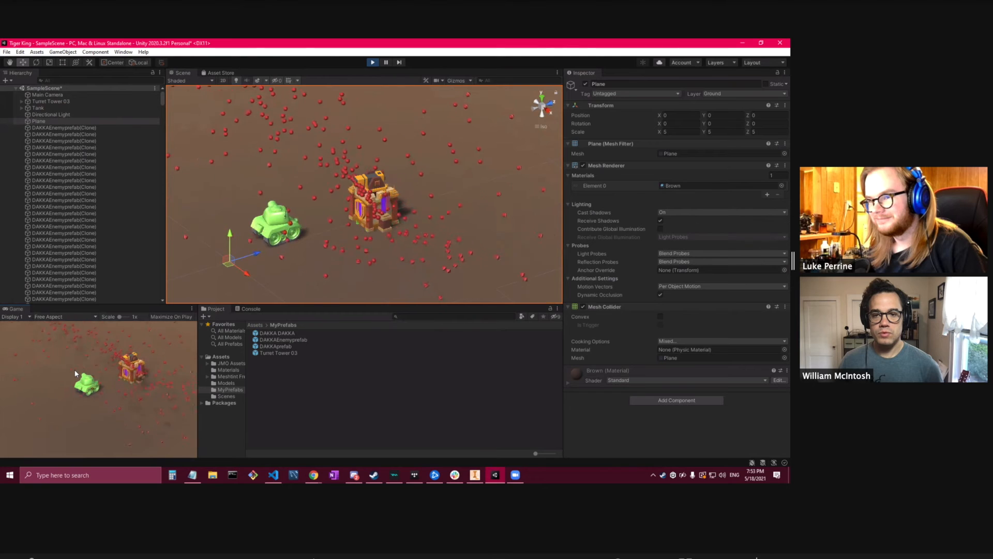
key("ctrl+p")
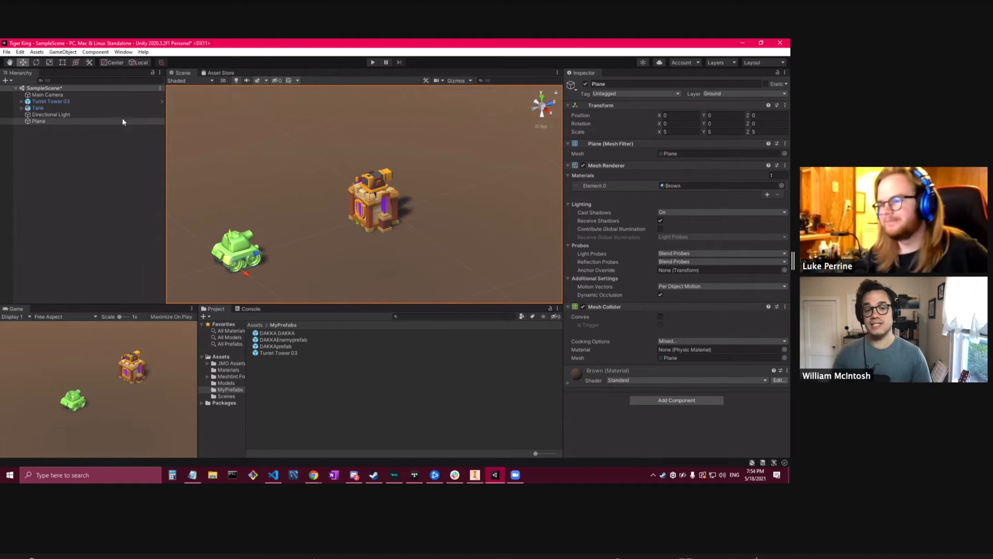
Move the turret's barrelPos object forward along its Z axis to about 2.73, just beyond the barrel's muzzle.
left_click(21, 101)
left_click(28, 108)
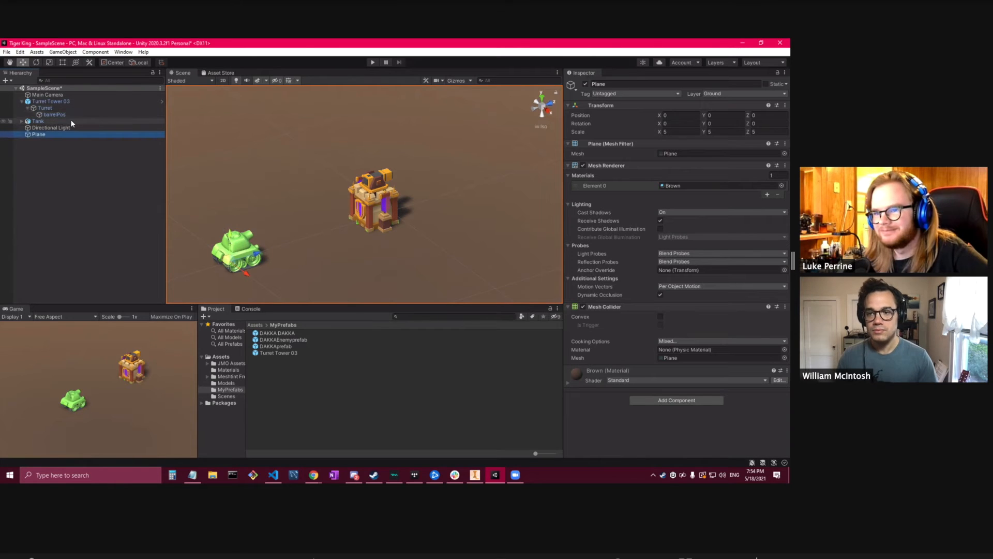
left_click(67, 115)
scroll(505, 194, "up", 5)
middle_click_drag(465, 204, 366, 231)
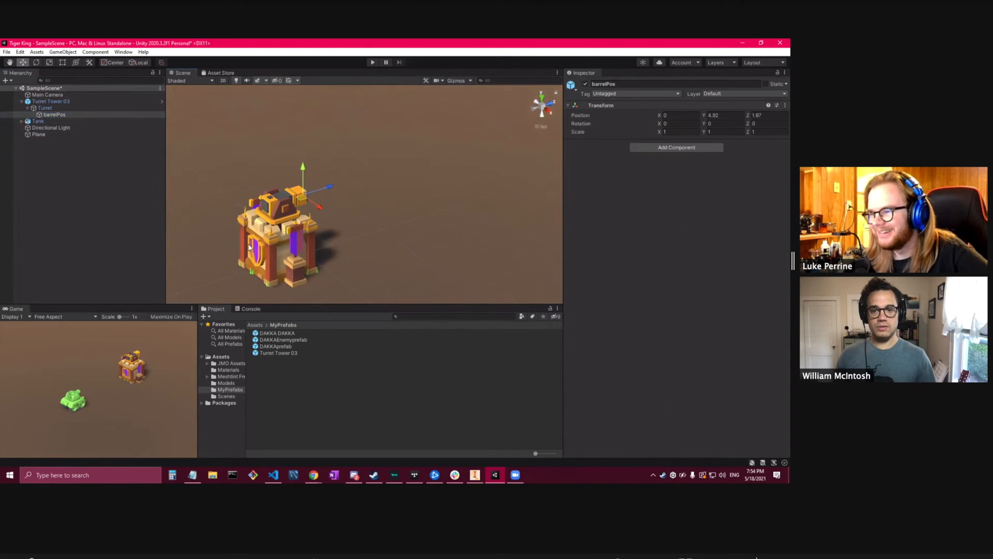
scroll(305, 195, "up", 8)
left_click_drag(295, 190, 310, 184)
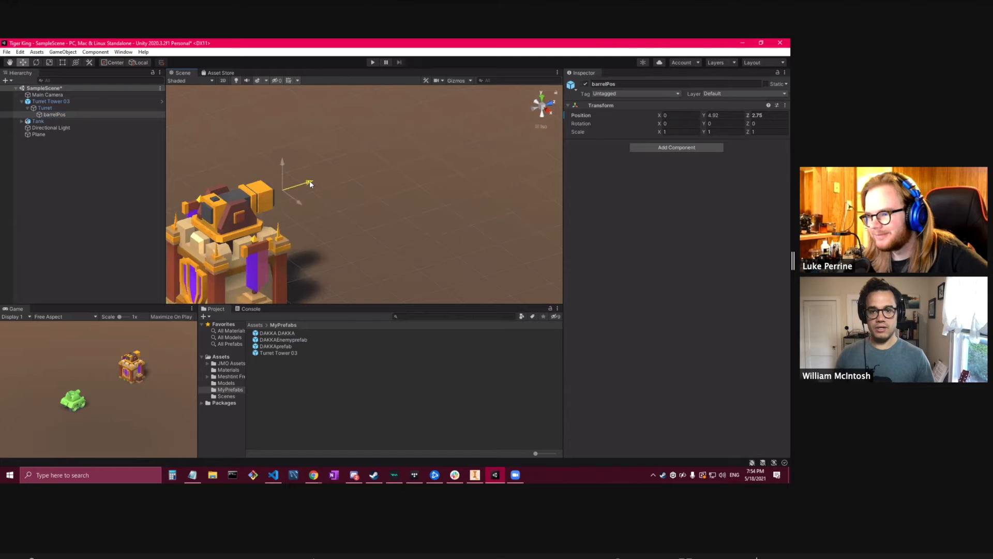
Play-test the scene to check how bullets leave the repositioned barrelPos, viewing both turret and tank.
left_click(372, 62)
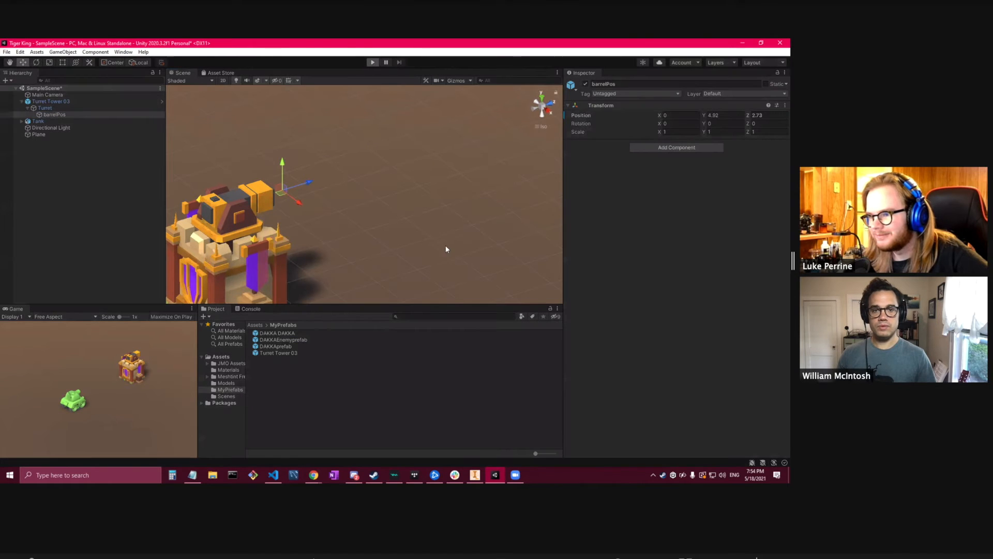
scroll(325, 217, "down", 10)
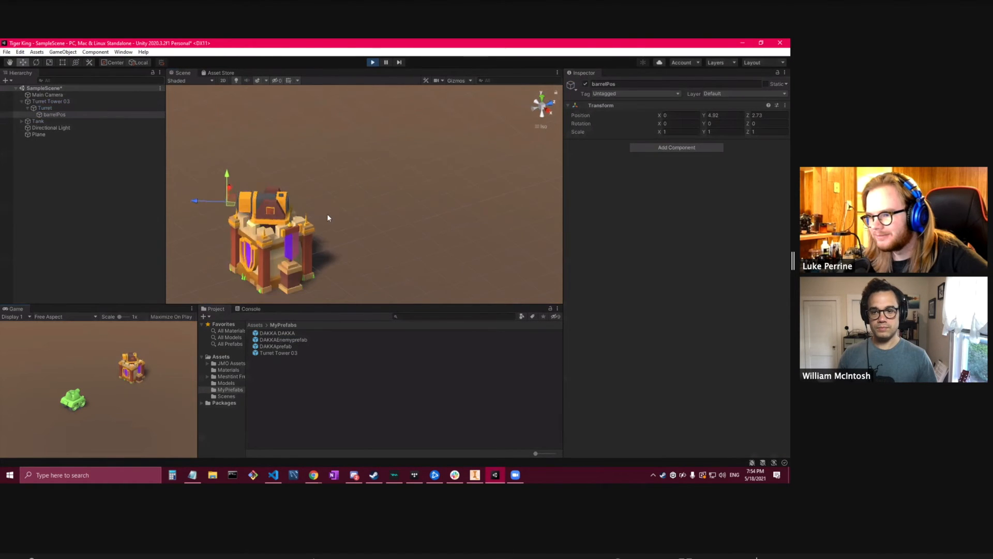
scroll(324, 216, "down", 2)
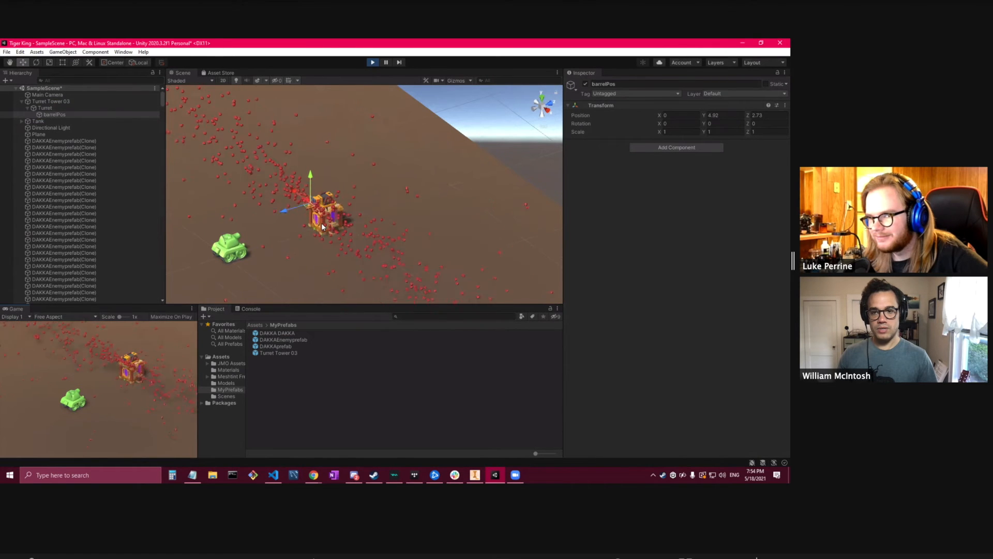
left_click(372, 62)
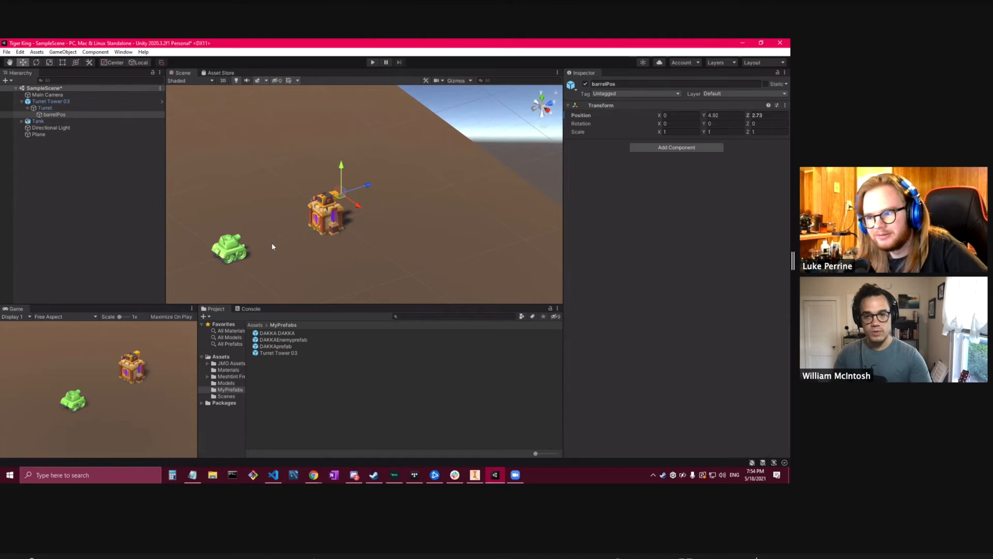
Switch to Visual Studio Code and examine the bulletSpeed and ROF declarations in turretScript.cs.
left_click(273, 474)
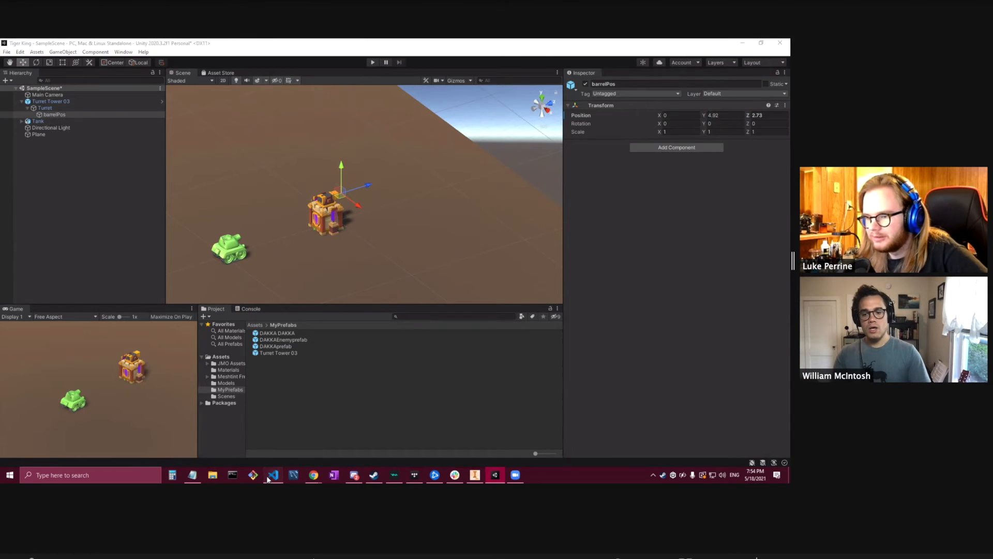
scroll(298, 298, "up", 20)
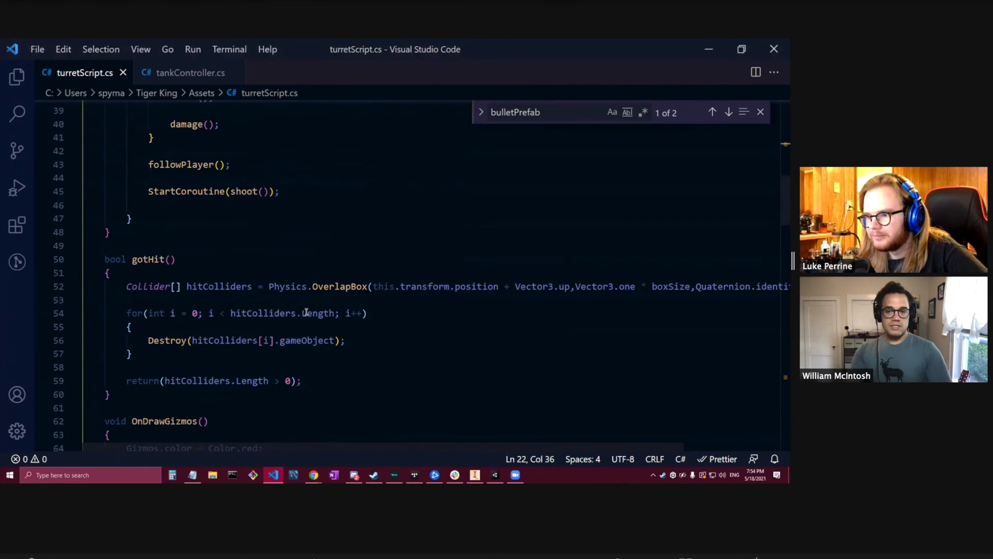
scroll(309, 312, "up", 7)
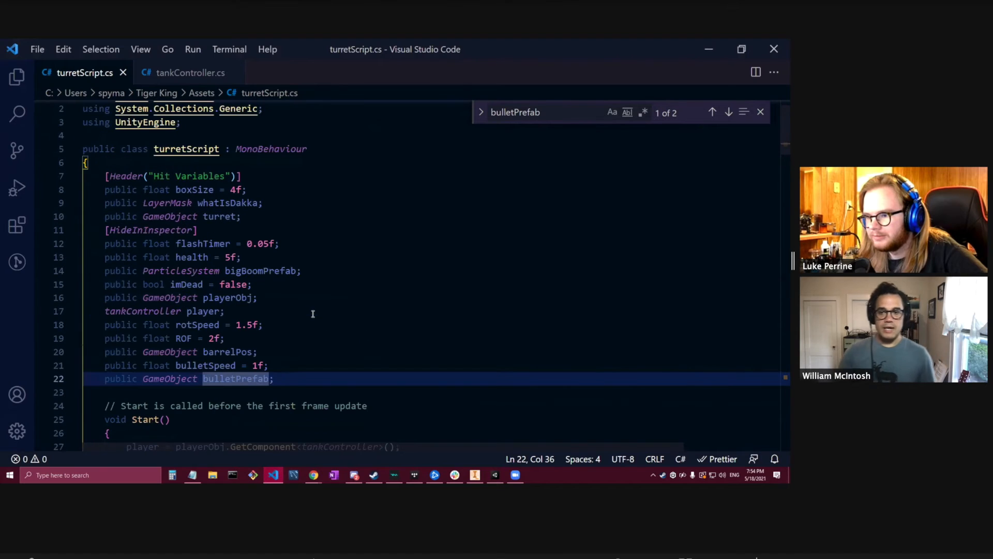
left_click(259, 364)
left_click_drag(258, 365, 253, 365)
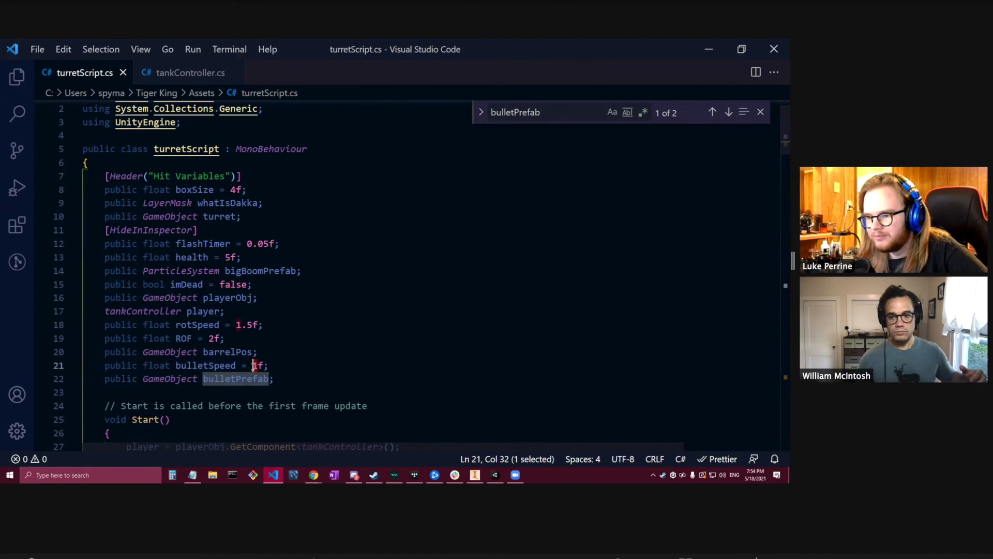
left_click(251, 344)
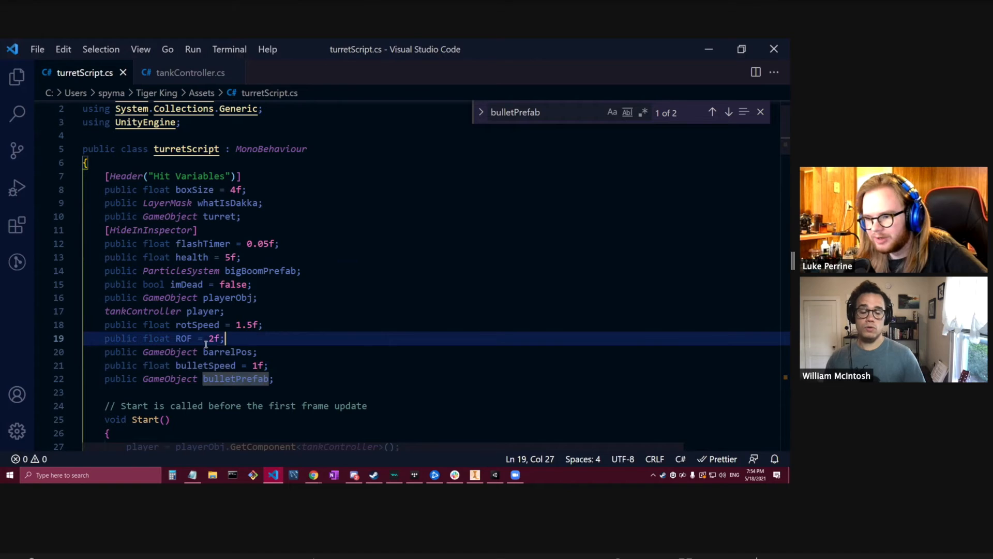
left_click_drag(213, 338, 209, 340)
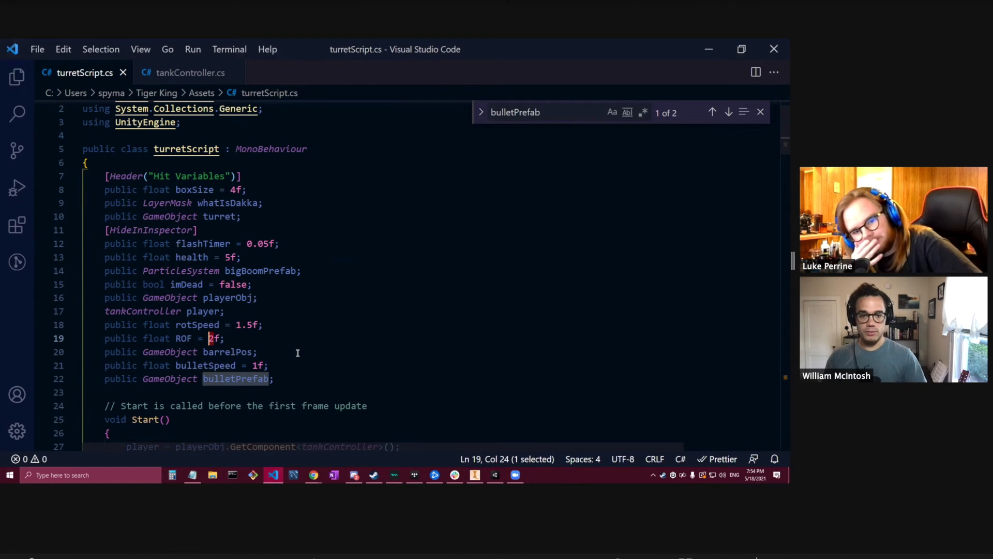
Examine the StartCoroutine(shoot()) call inside the Update method of turretScript.cs.
scroll(454, 280, "down", 15)
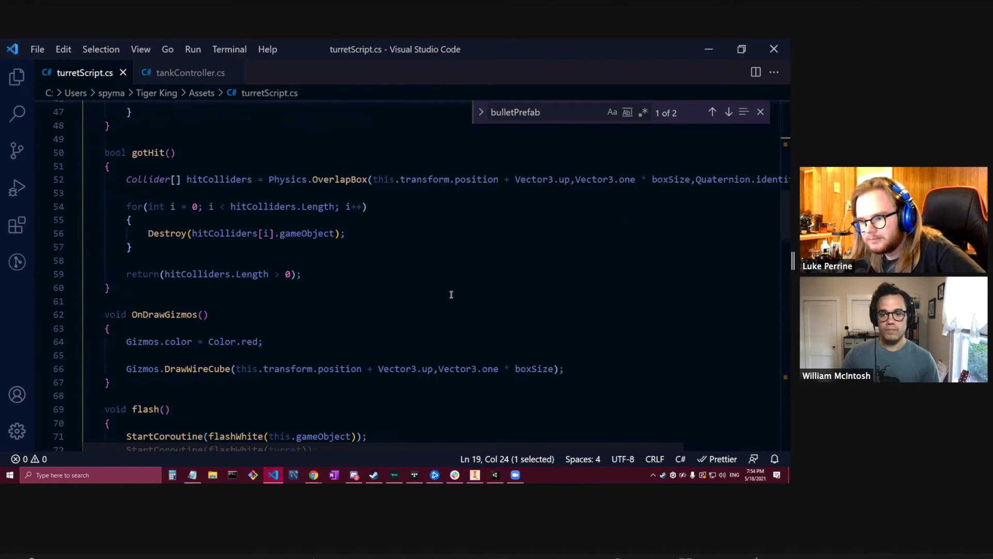
scroll(452, 291, "up", 7)
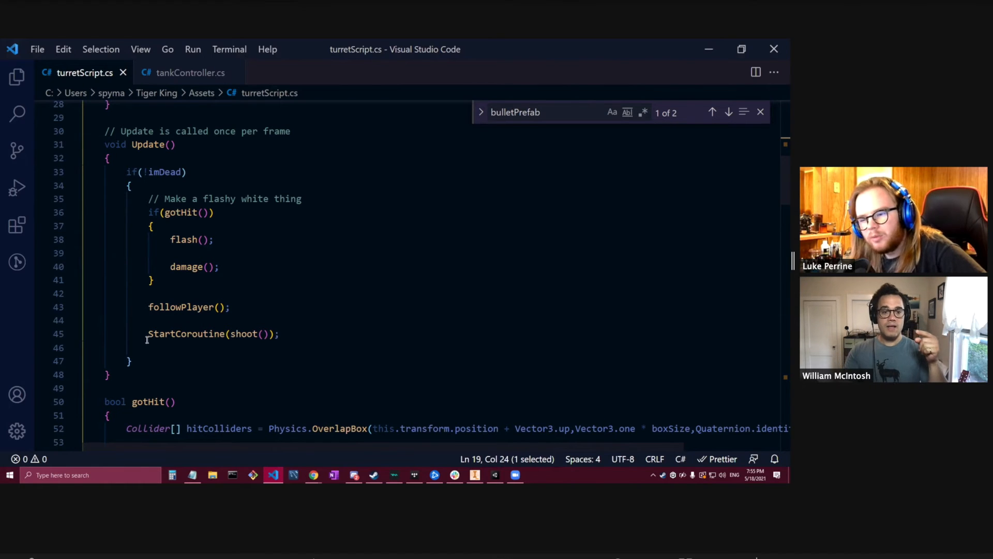
left_click_drag(148, 335, 291, 334)
left_click(290, 334)
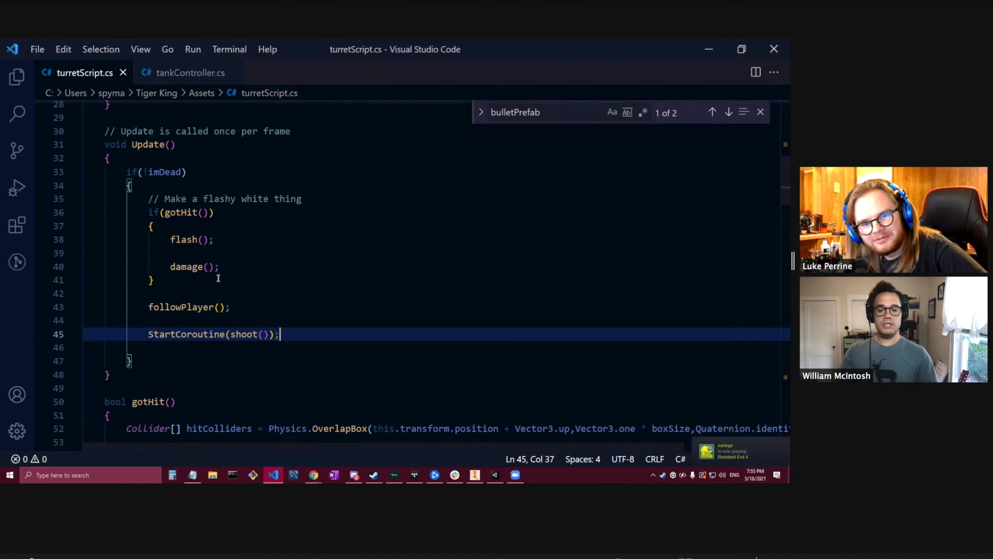
Examine the WaitForSeconds(ROF) delay line and its place at the start of the shoot coroutine.
scroll(408, 322, "down", 15)
scroll(395, 296, "down", 15)
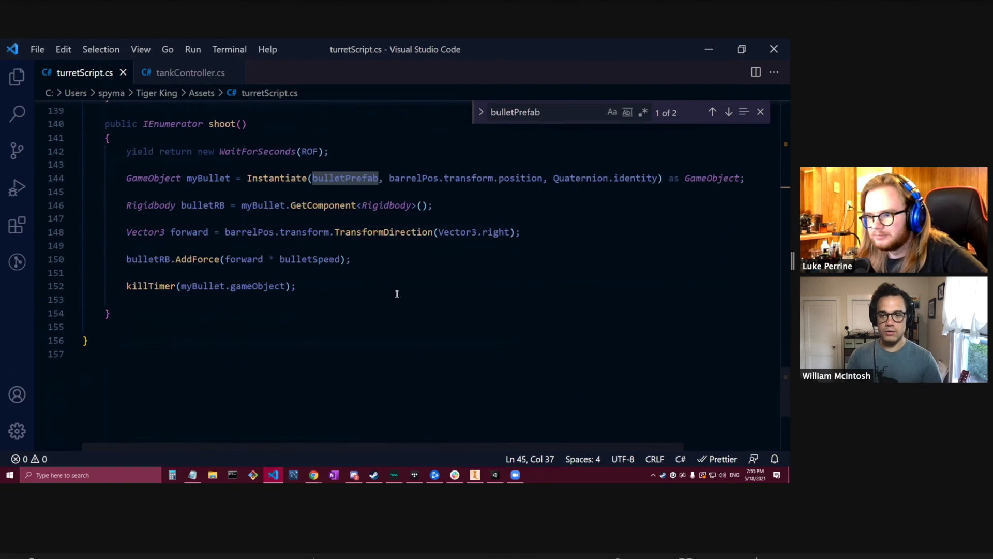
scroll(394, 294, "up", 1)
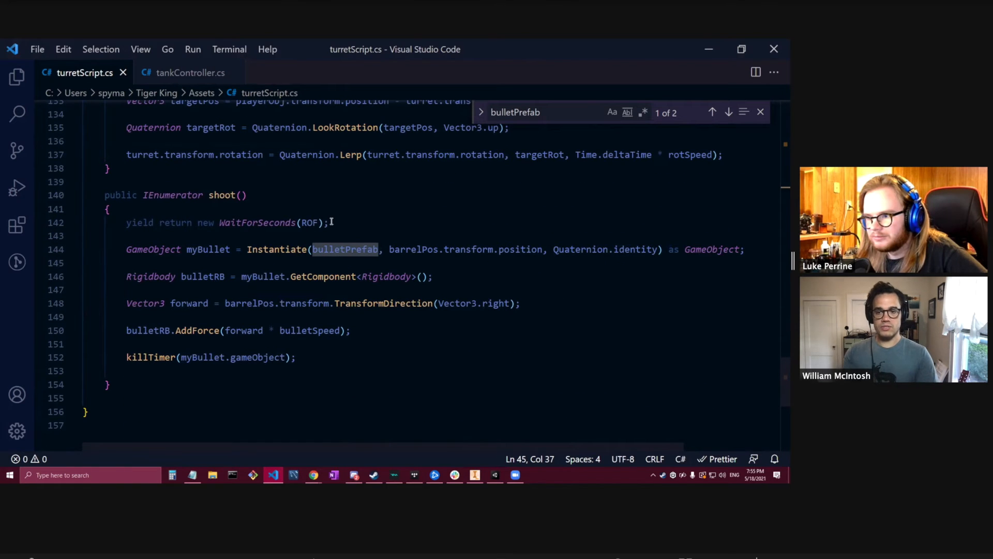
left_click_drag(259, 221, 325, 222)
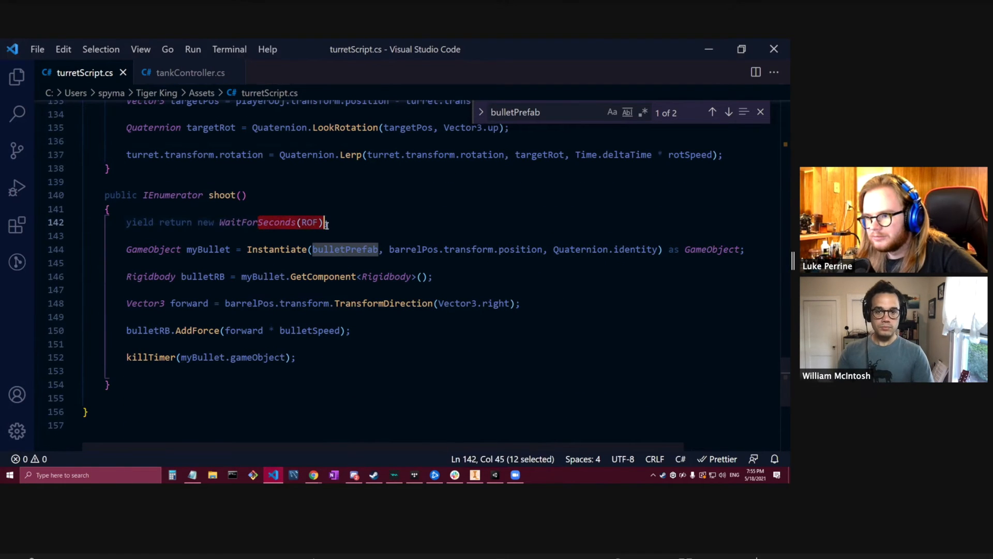
left_click(326, 223)
left_click(333, 226)
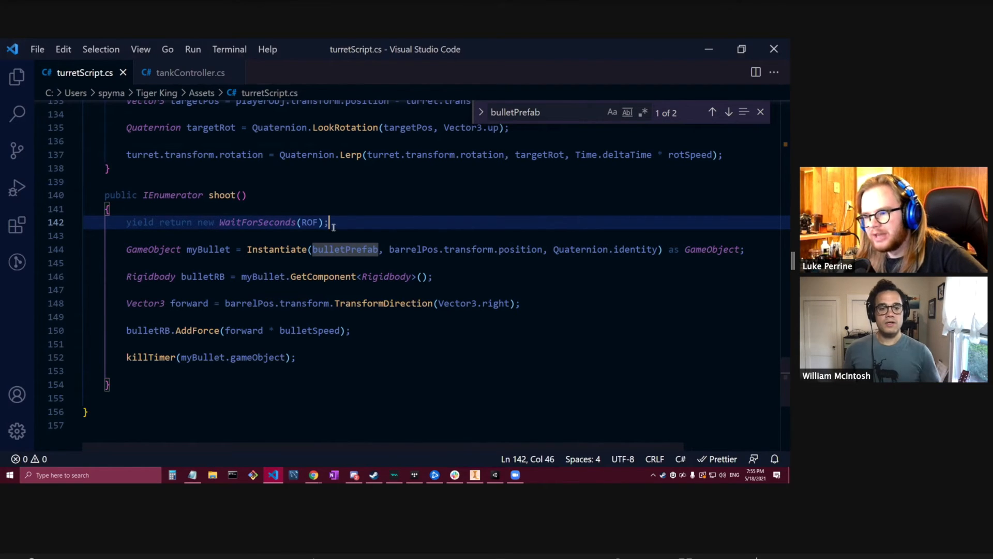
left_click_drag(334, 224, 127, 222)
left_click(126, 222)
left_click(410, 224)
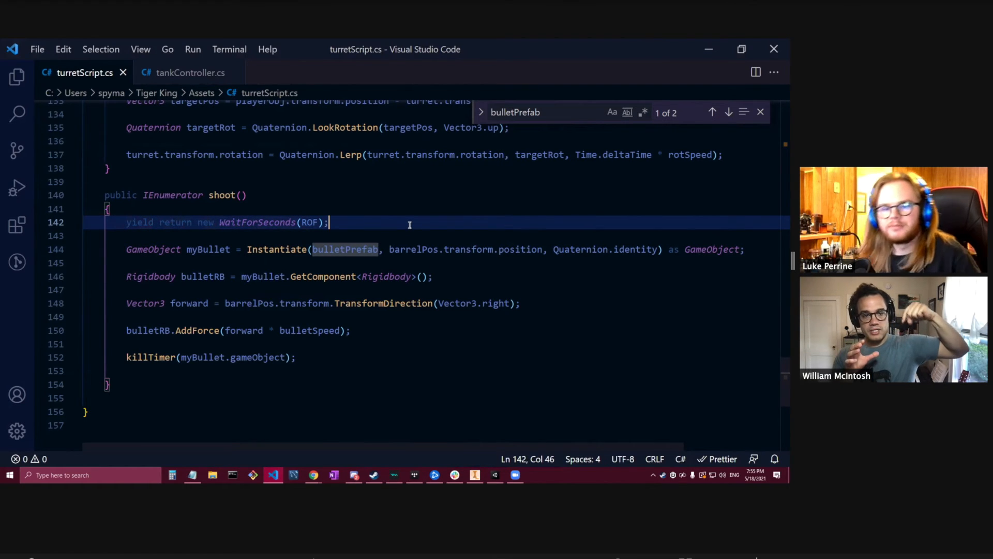
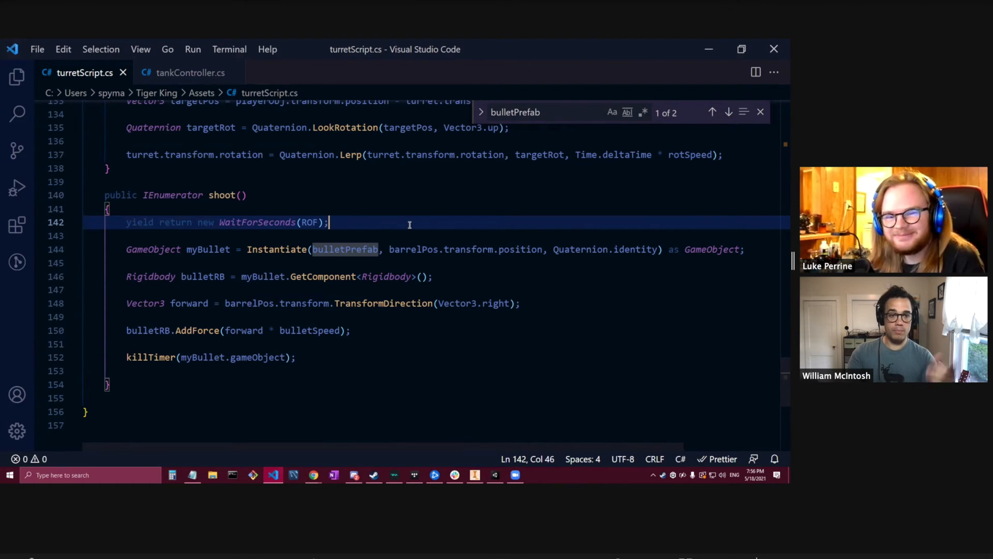
Declare a public bool canFire set to true below the bulletPrefab declaration in turretScript.cs and save the script.
scroll(410, 225, "up", 20)
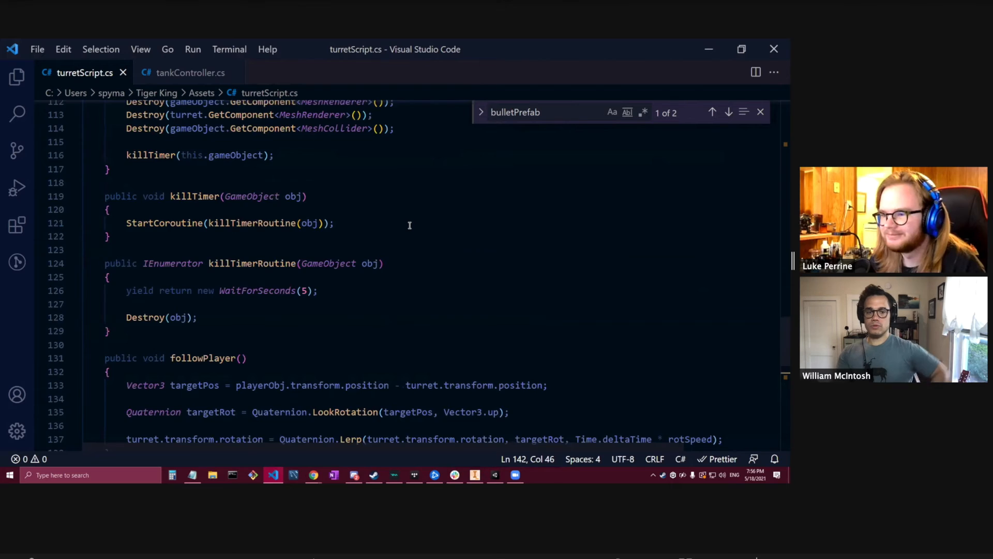
scroll(413, 229, "down", 3)
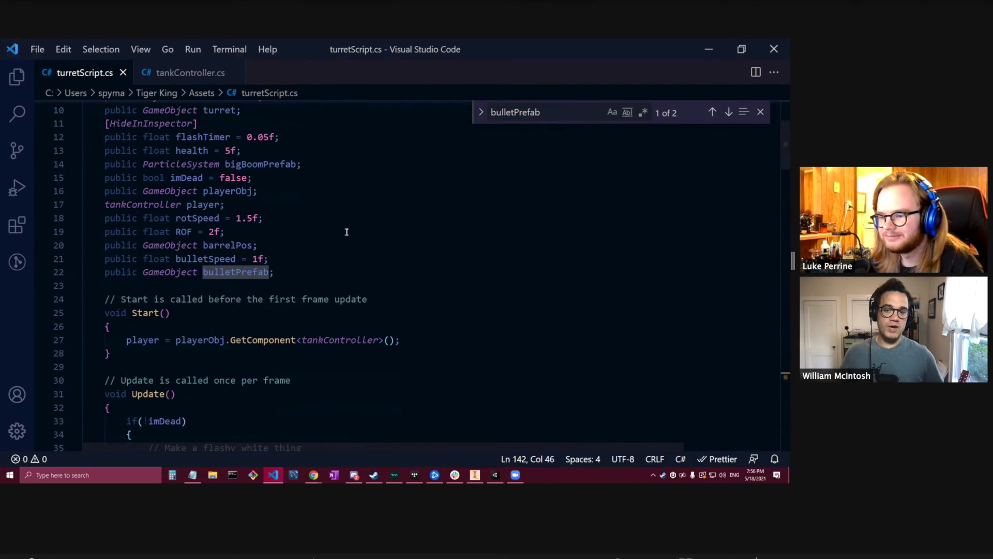
left_click(290, 271)
key("Return")
type("pub")
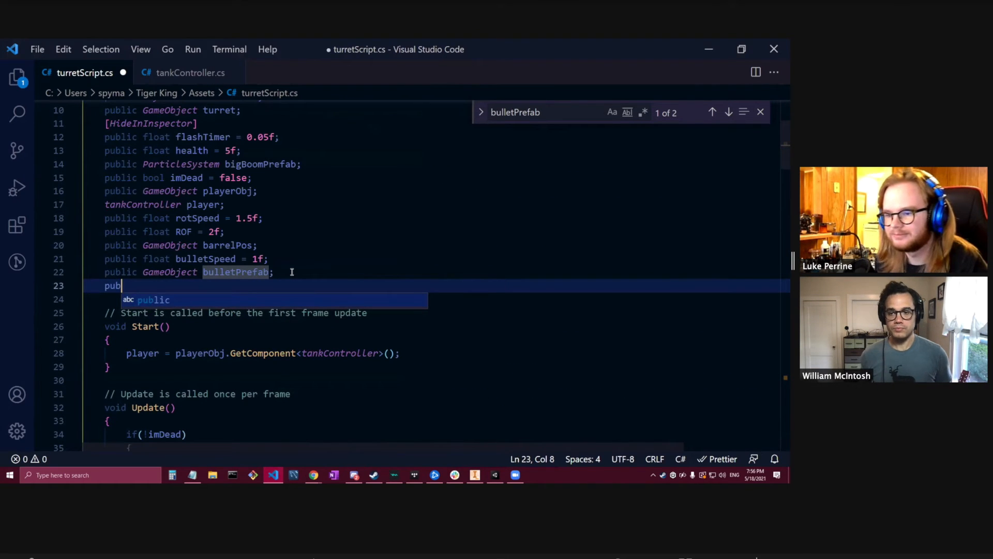
type("lic bool ")
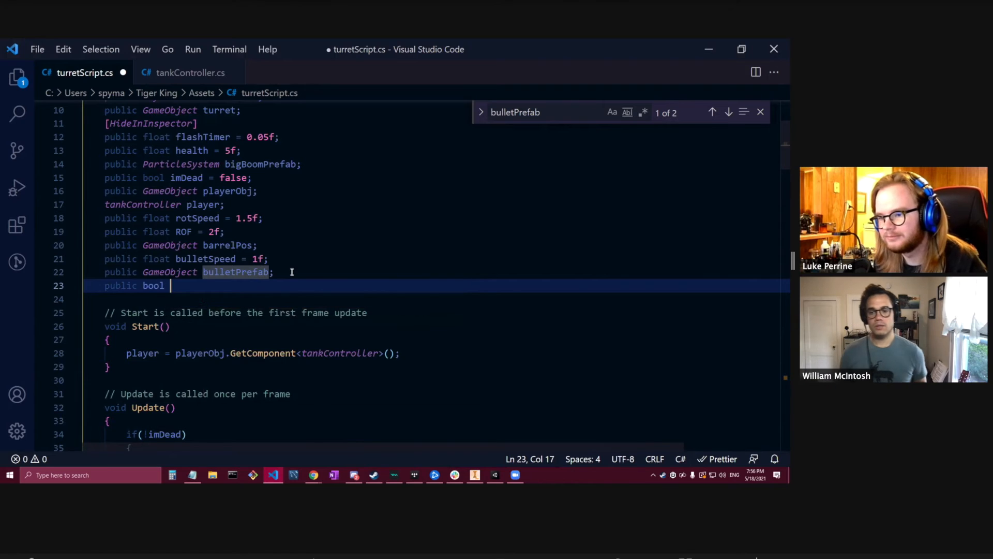
type("canFire = true;")
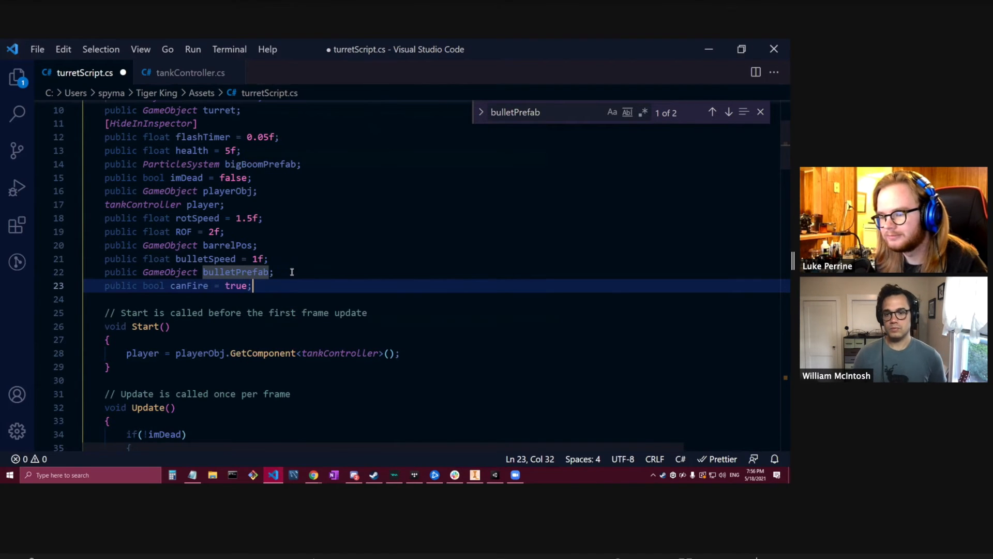
key("ctrl+s")
Set canFire to false at the start of the shoot coroutine, above the WaitForSeconds line, and save.
scroll(395, 224, "down", 15)
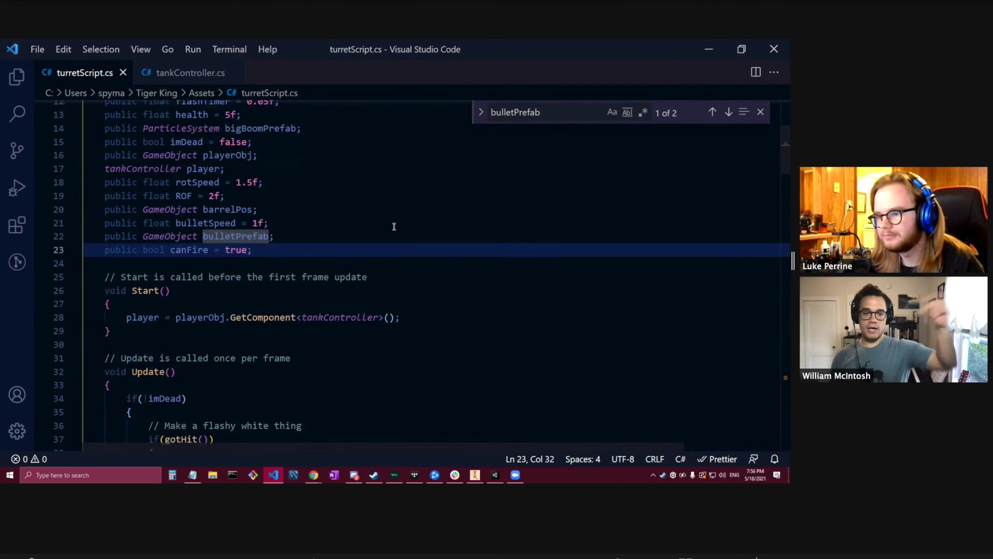
scroll(311, 228, "up", 7)
left_click(232, 264)
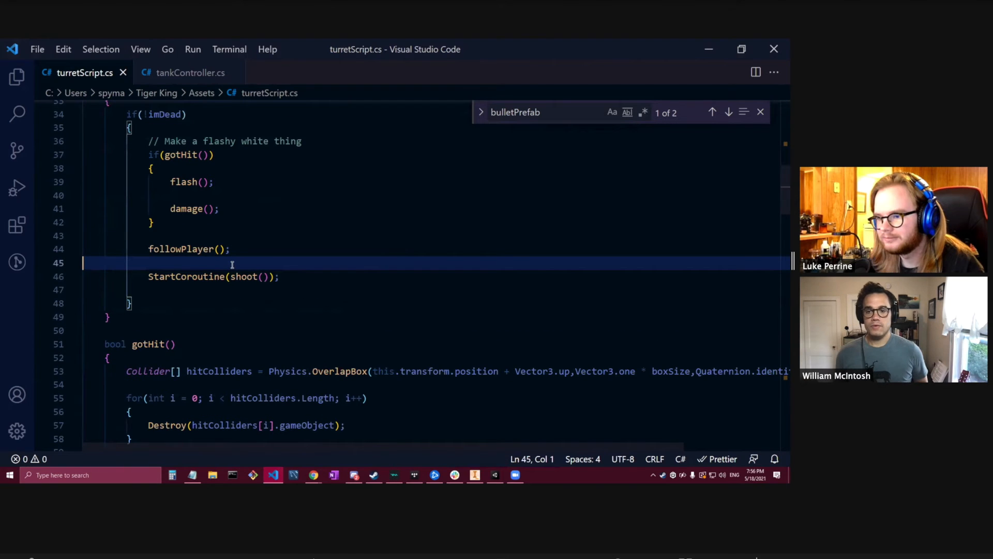
scroll(243, 245, "down", 20)
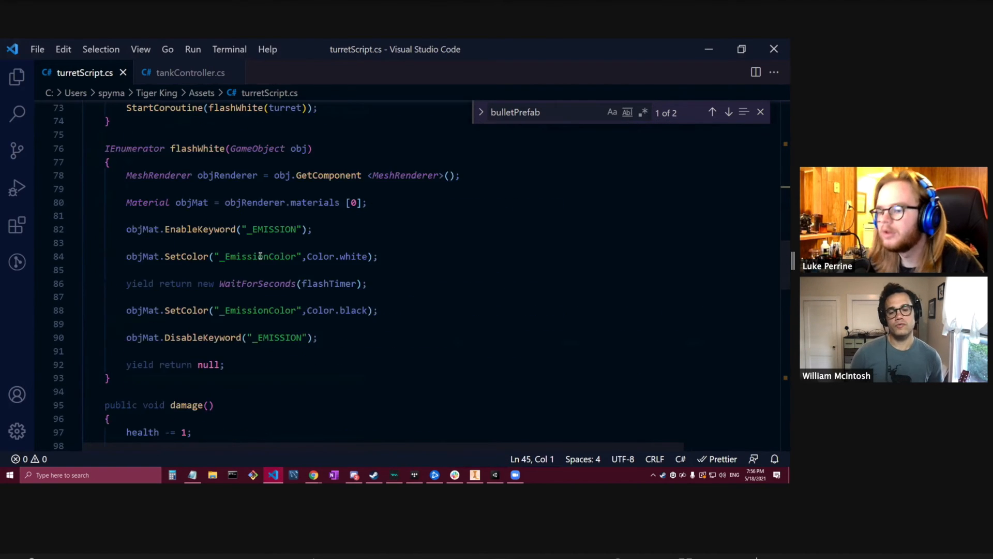
scroll(213, 185, "down", 13)
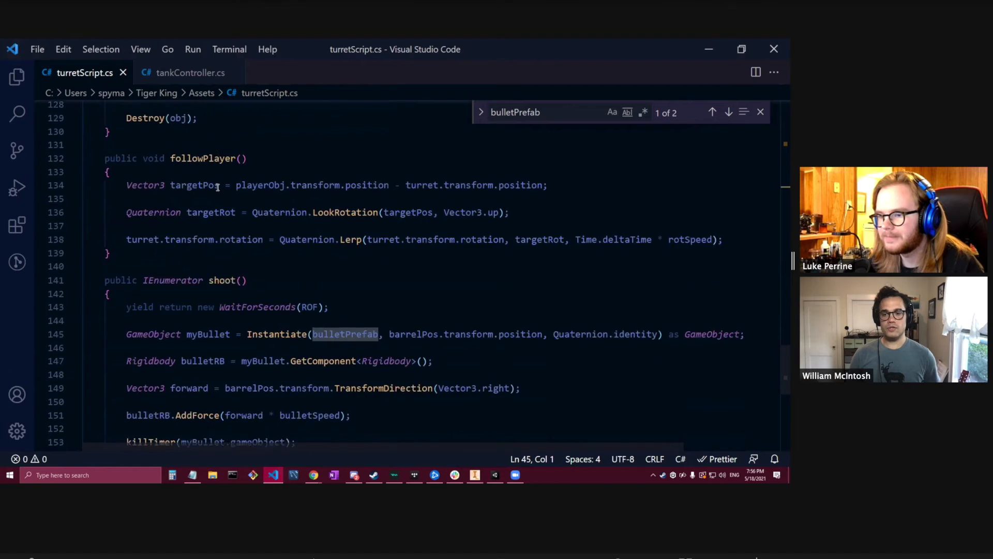
scroll(213, 185, "up", 3)
left_click(276, 209)
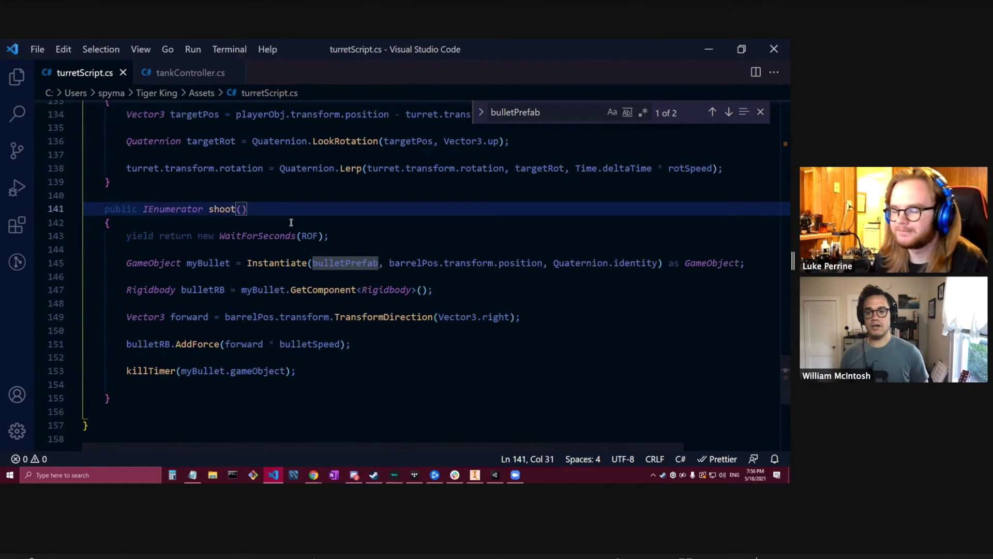
left_click(291, 222)
key("Return")
key("Return")
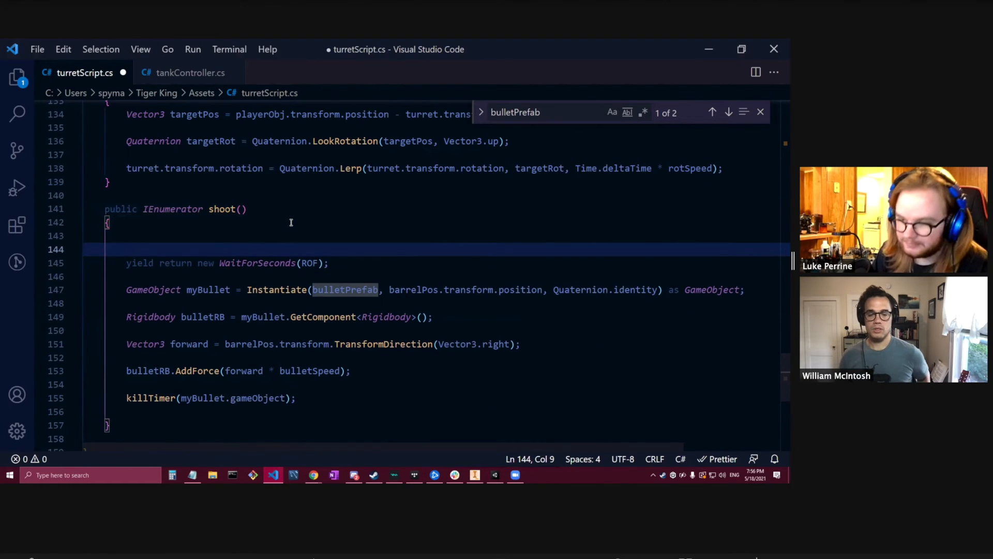
key("Up")
type("canF")
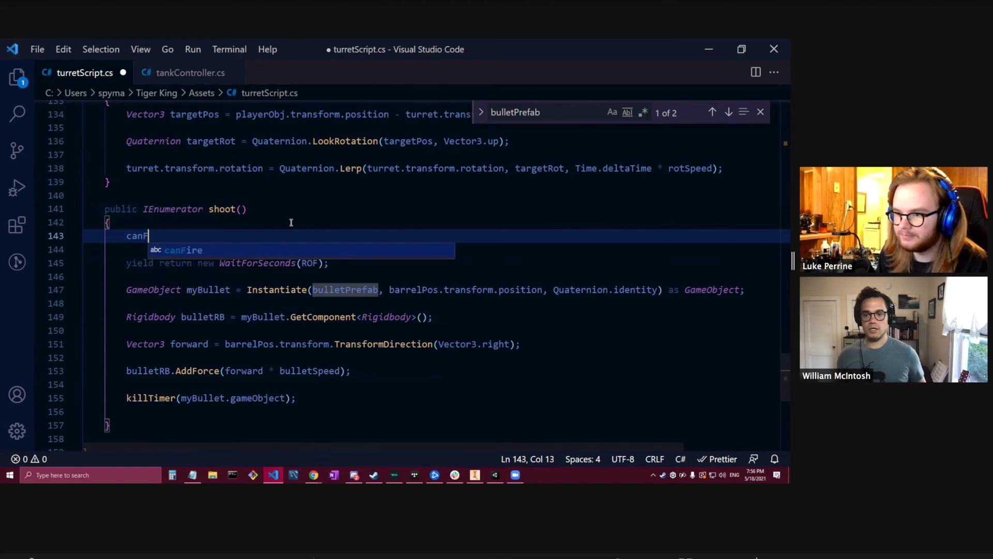
type("ire = false;")
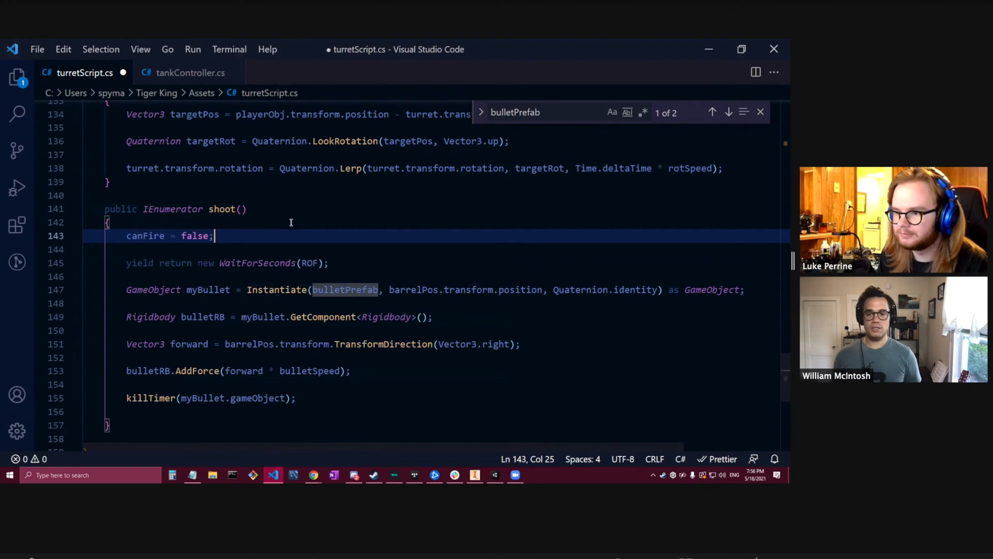
key("ctrl+s")
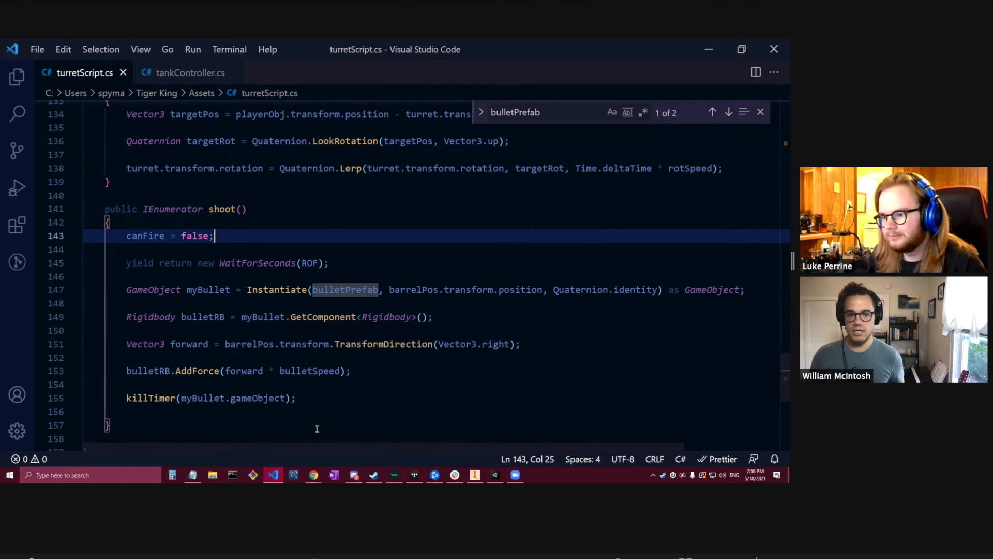
Set canFire back to true after the killTimer call at the end of the shoot coroutine and save.
left_click(300, 397)
key("Return")
key("Return")
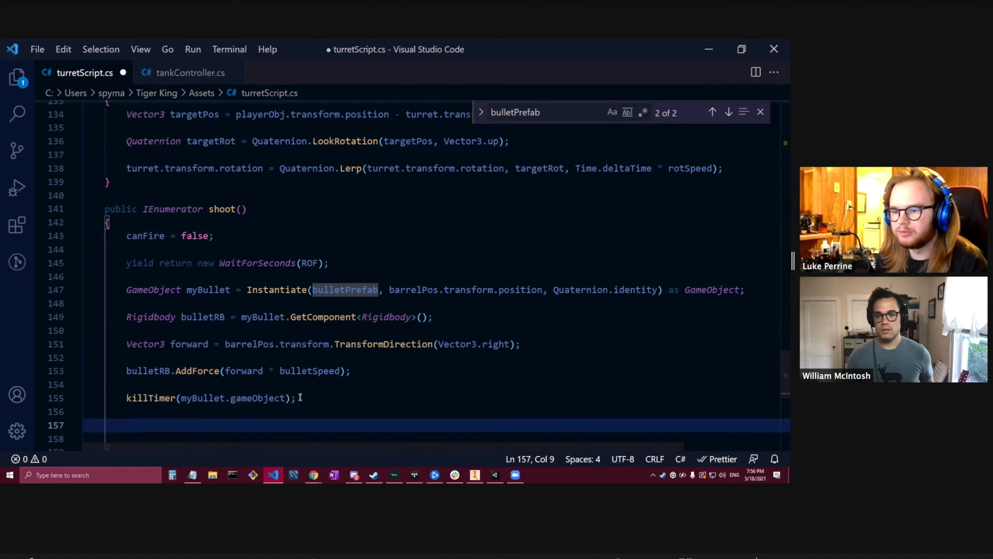
type("canFire")
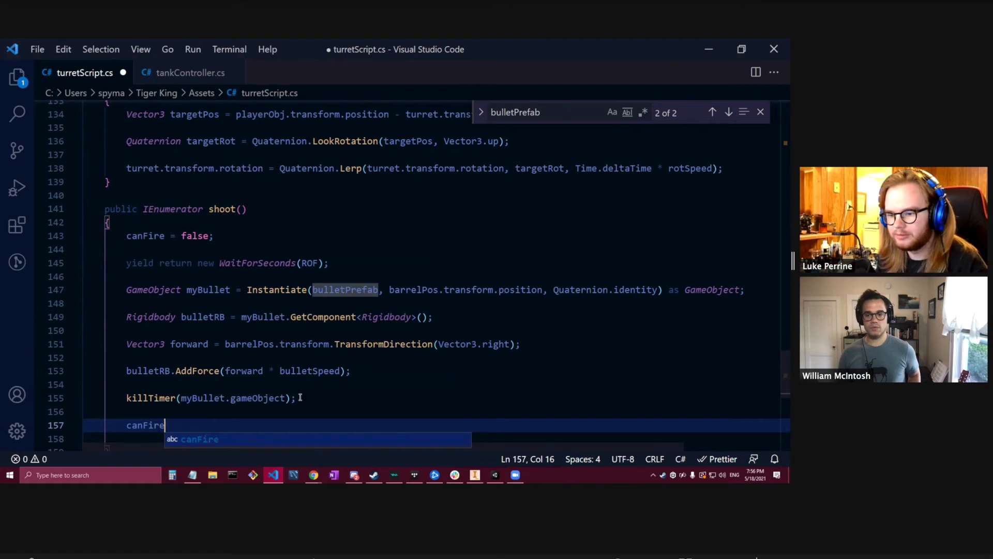
type(" = true;")
key("ctrl+s")
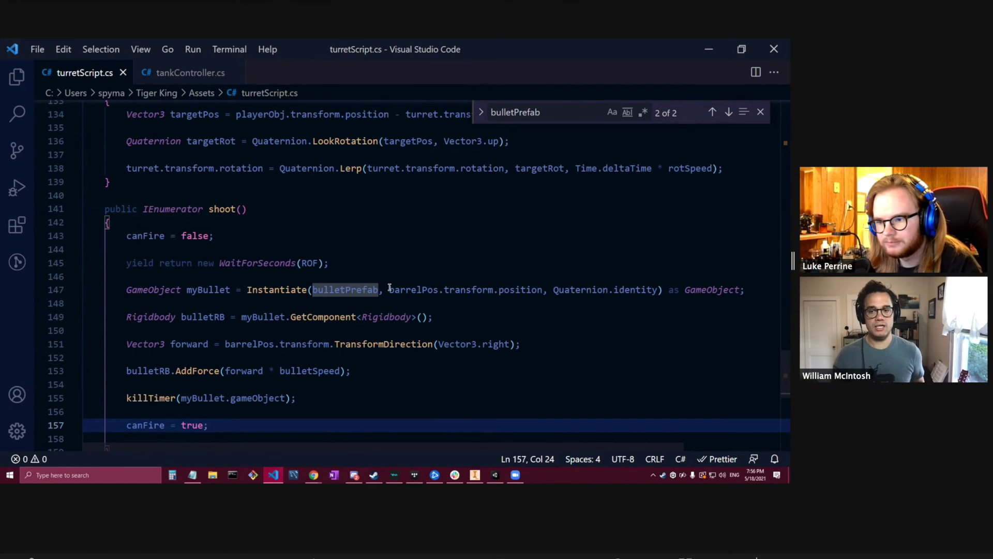
left_click(238, 253)
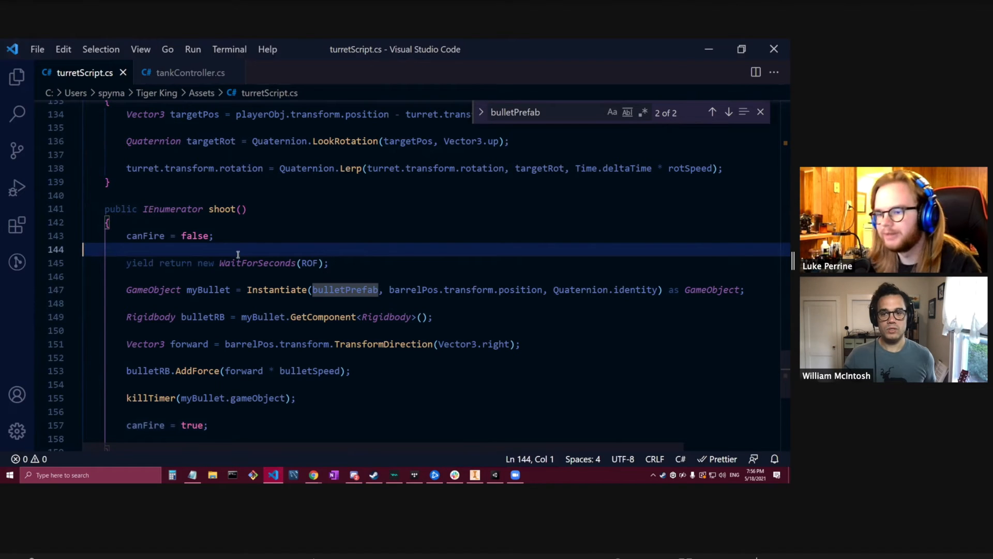
key("Return")
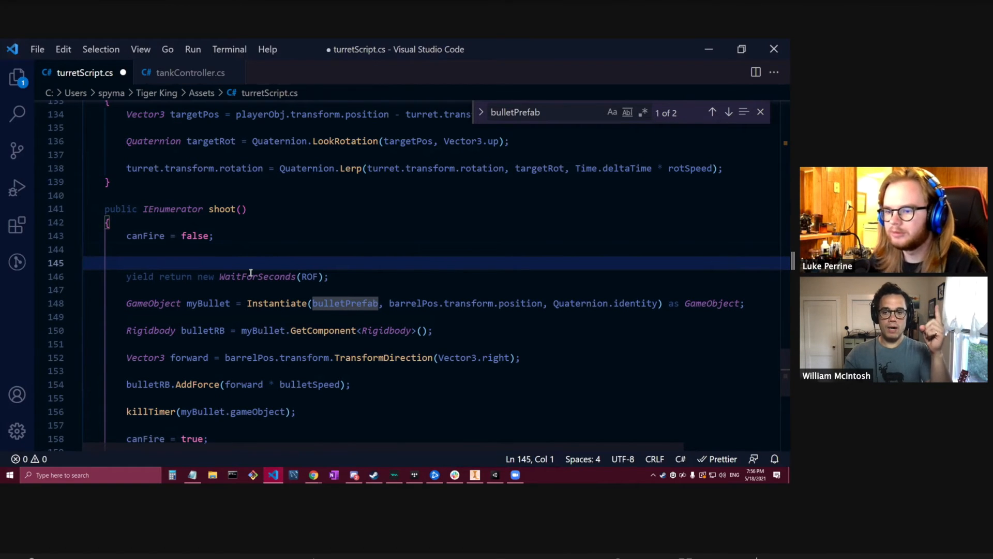
key("BackSpace")
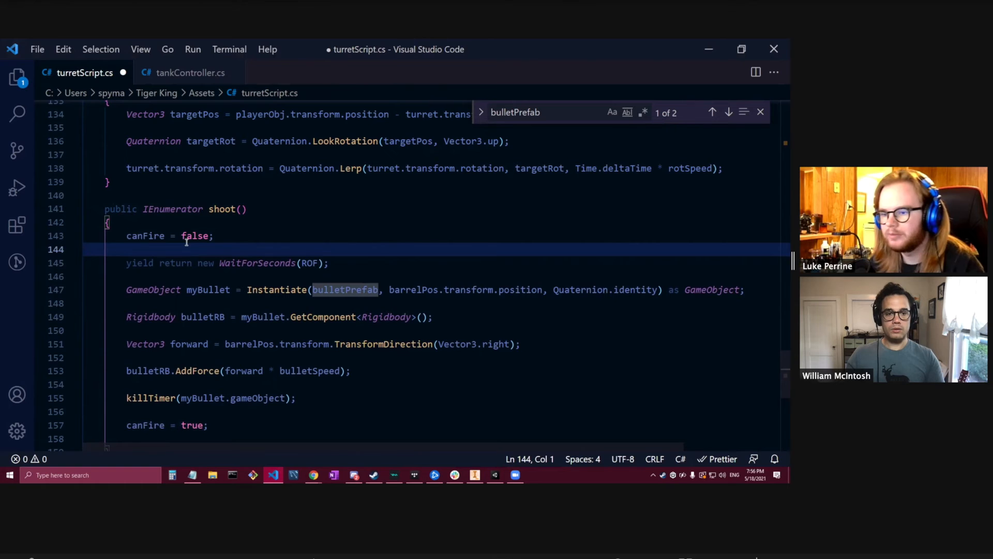
Add an if(canFire) block with braces between followPlayer() and StartCoroutine(shoot()) in the Update method.
scroll(207, 233, "up", 20)
scroll(209, 238, "up", 15)
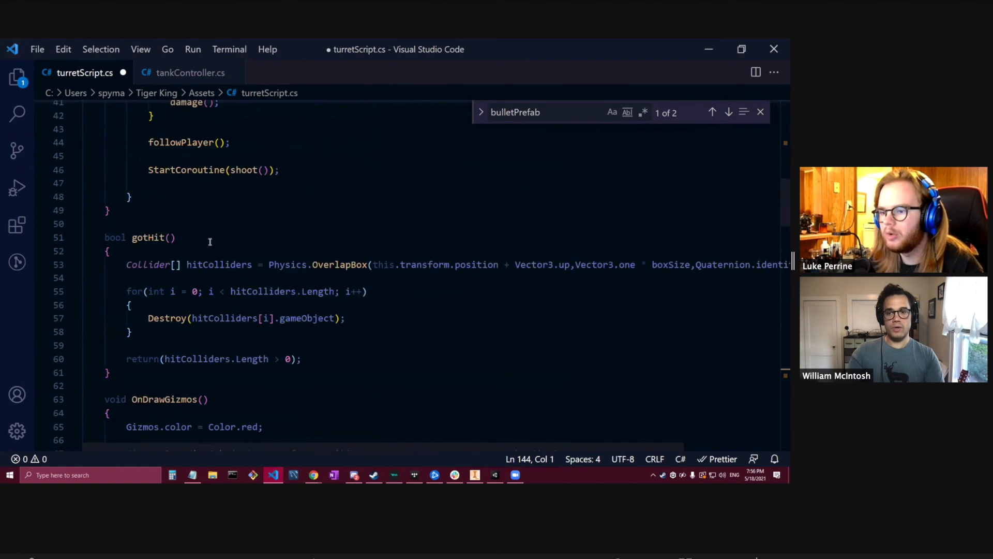
left_click(244, 335)
key("Tab")
key("Tab")
key("Tab")
key("Return")
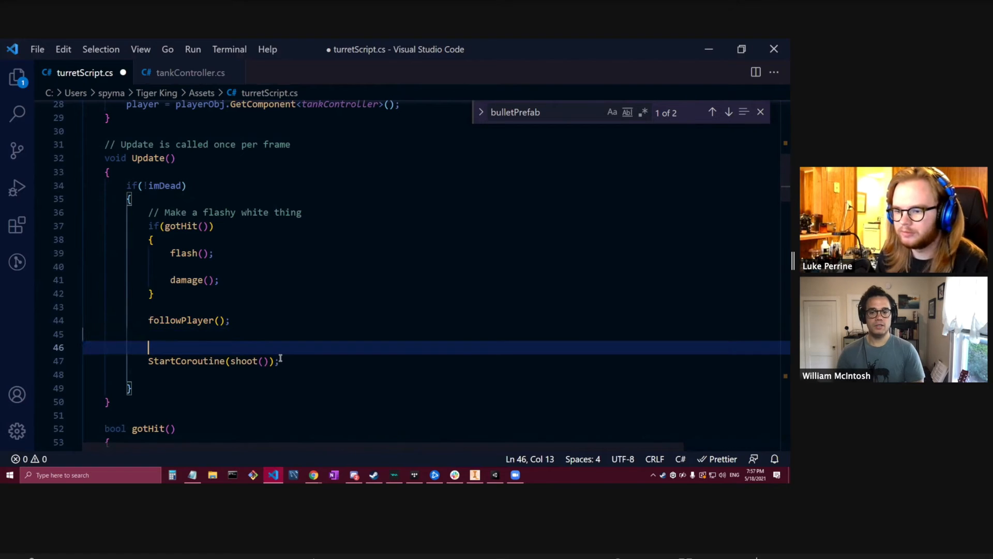
type("if(can")
left_click(281, 362)
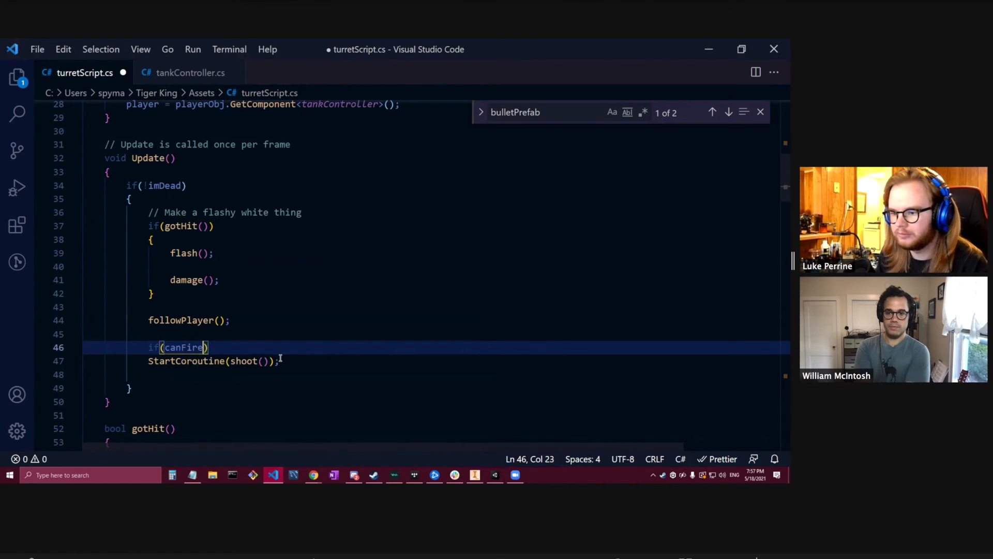
key("Return")
type("{")
key("Return")
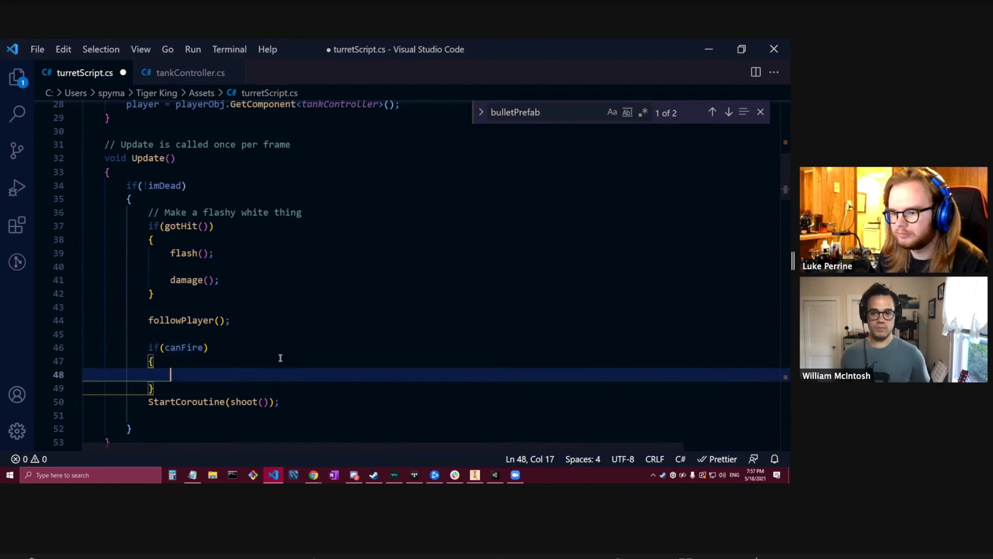
Move the StartCoroutine(shoot()) call inside the if(canFire) block, remove the leftover blank lines and save the script.
left_click_drag(282, 401, 148, 402)
key("ctrl+x")
left_click(166, 374)
key("Tab")
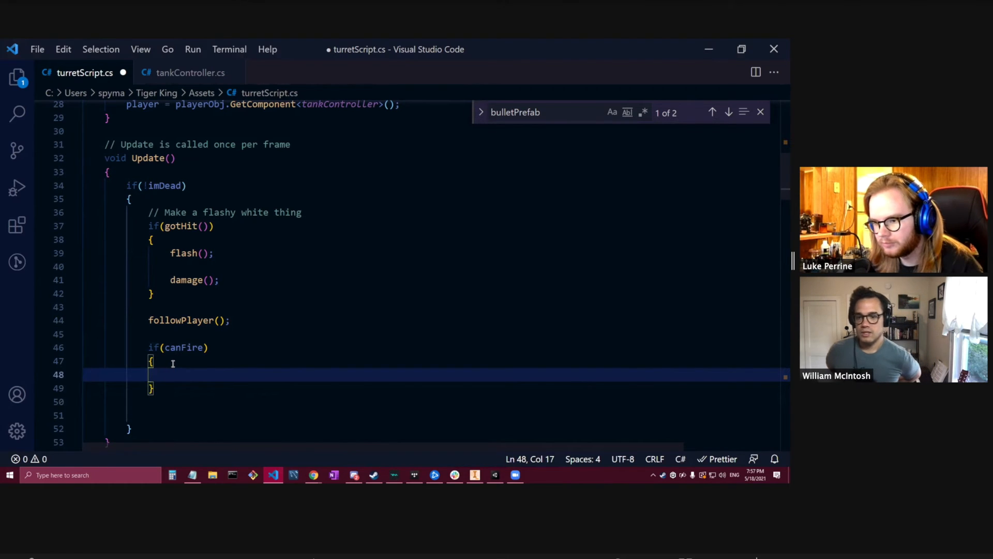
key("ctrl+v")
left_click_drag(137, 414, 46, 405)
key("BackSpace")
key("BackSpace")
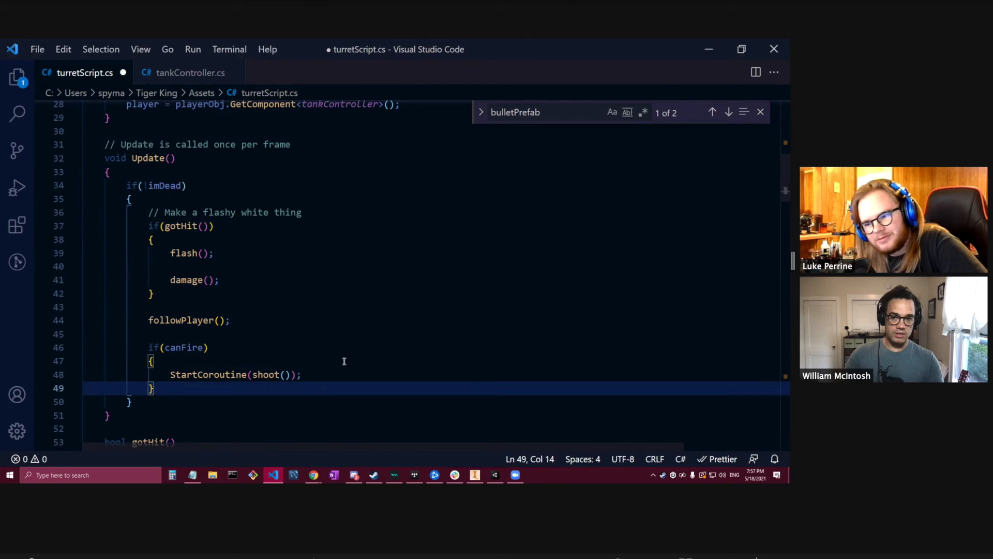
left_click_drag(182, 391, 23, 385)
left_click(248, 375)
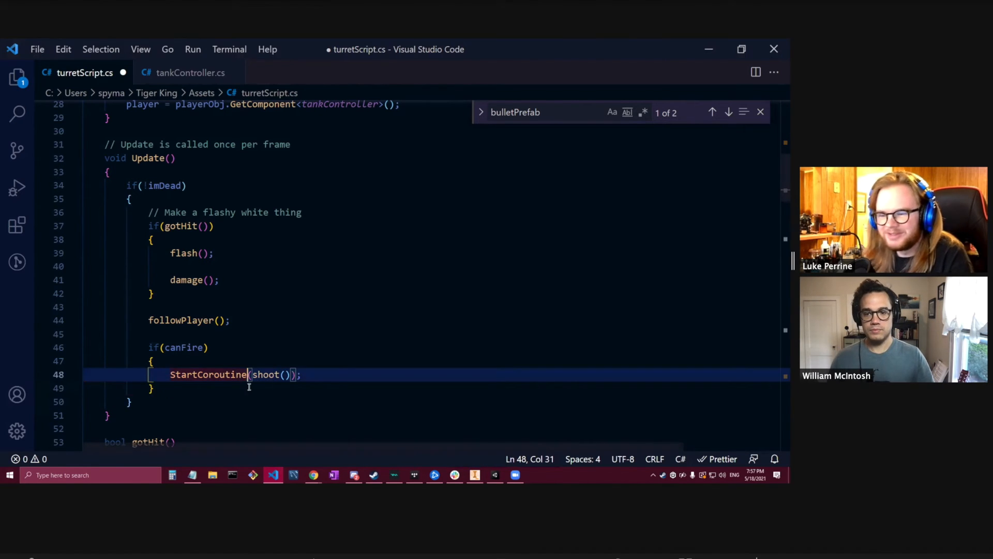
left_click(249, 387)
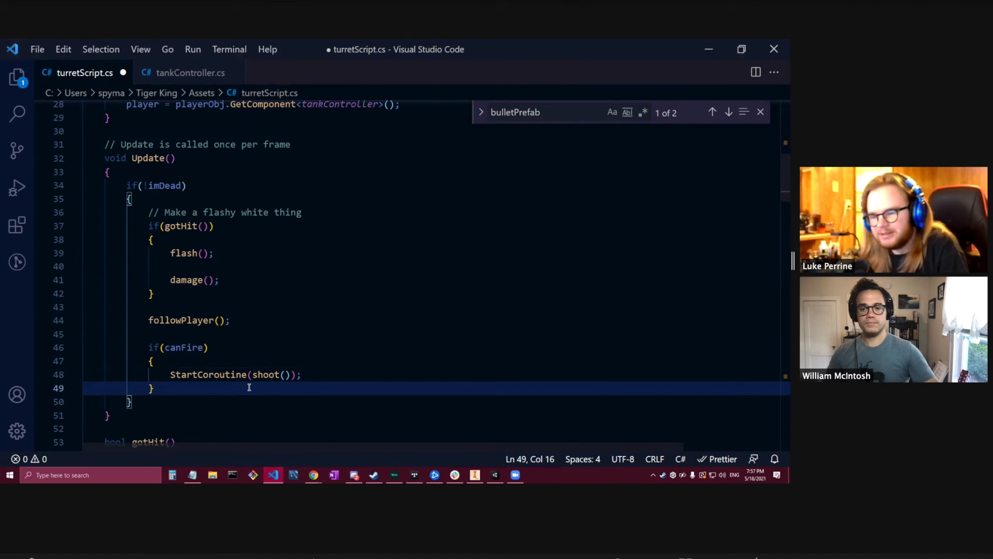
key("ctrl+s")
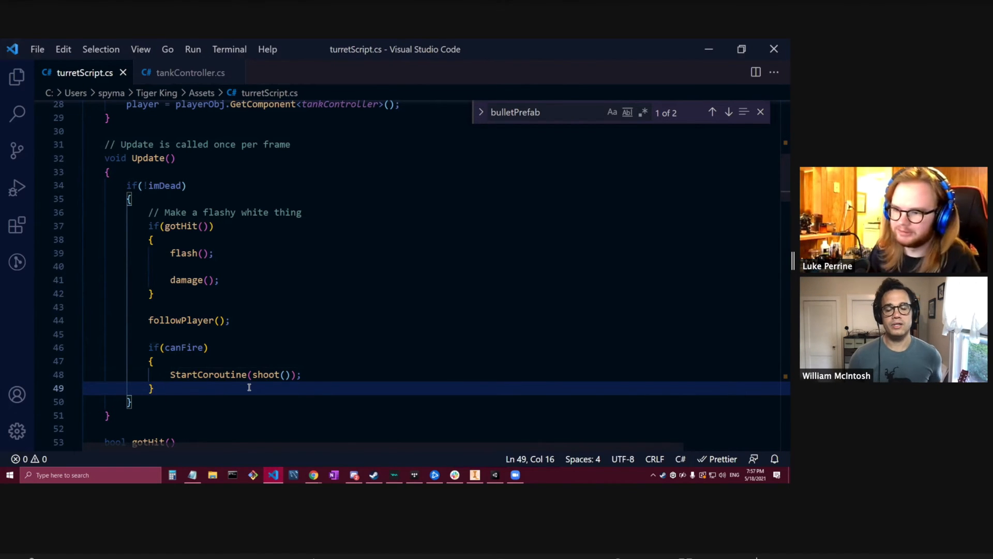
Switch to Unity and play-test the scene, watching the turret's barrel up close to check its firing rate.
left_click(494, 473)
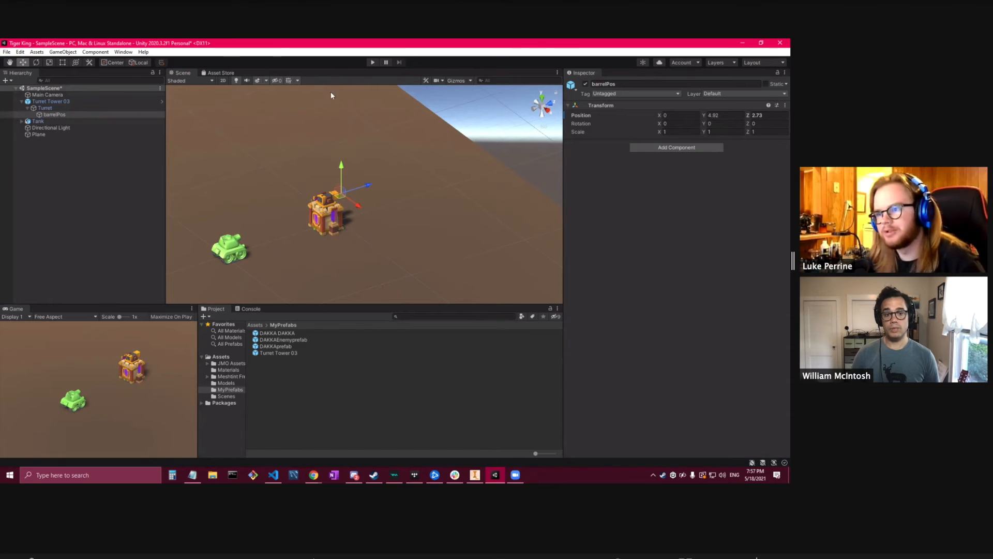
left_click(371, 64)
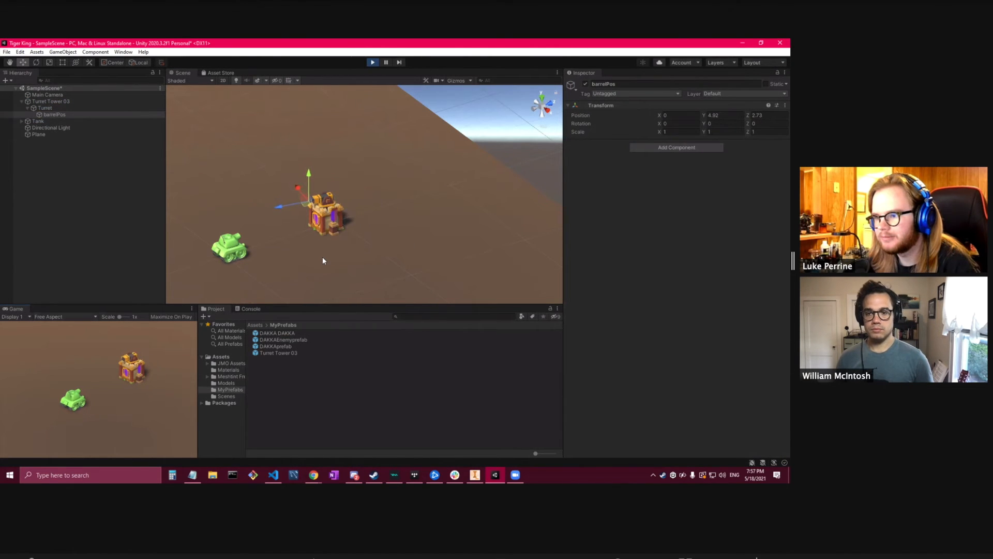
scroll(311, 241, "up", 2)
scroll(311, 240, "up", 8)
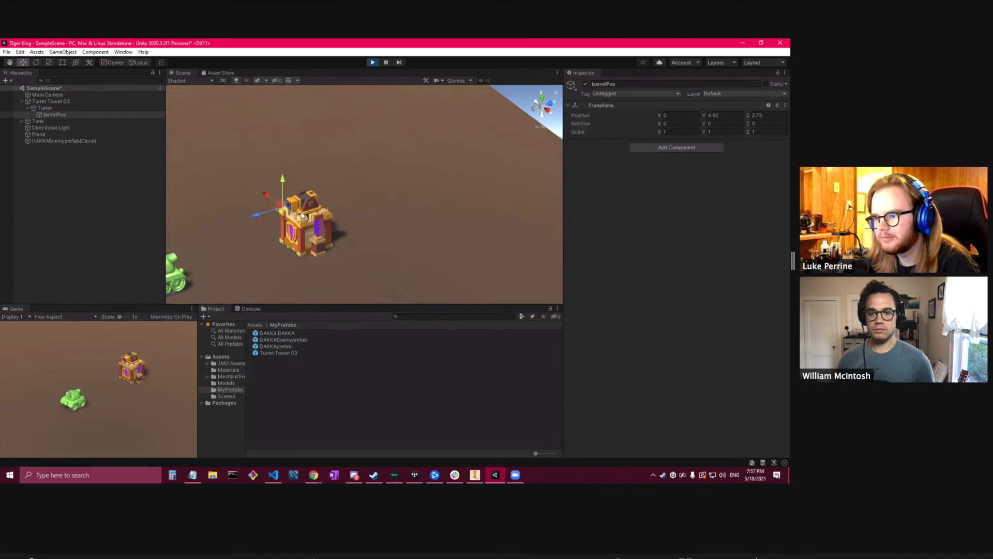
middle_click_drag(205, 235, 357, 214)
scroll(357, 214, "up", 4)
scroll(357, 213, "up", 3)
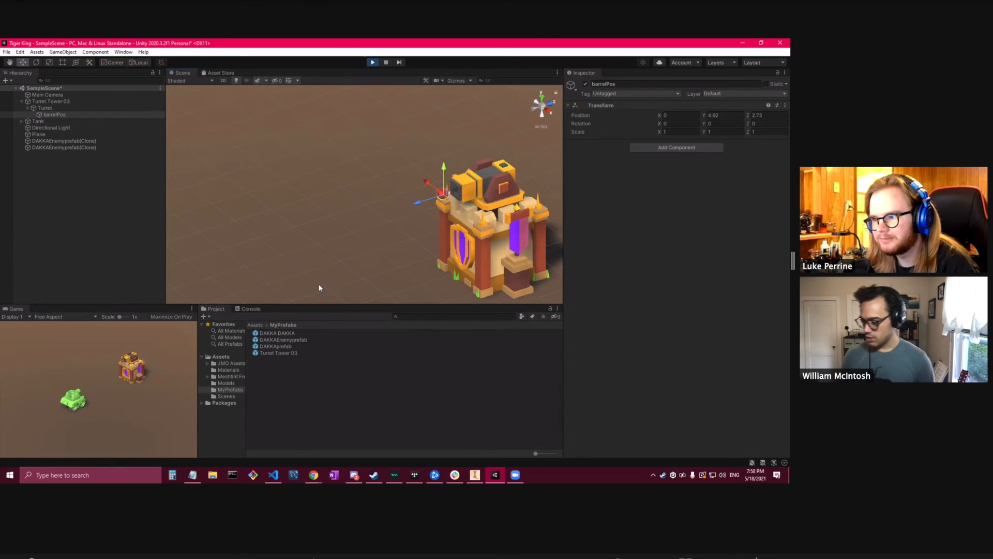
left_click(371, 62)
Switch to Visual Studio Code, set the bulletSpeed default in turretScript.cs to 5f and save the script.
left_click(273, 475)
scroll(282, 294, "down", 12)
scroll(283, 294, "down", 15)
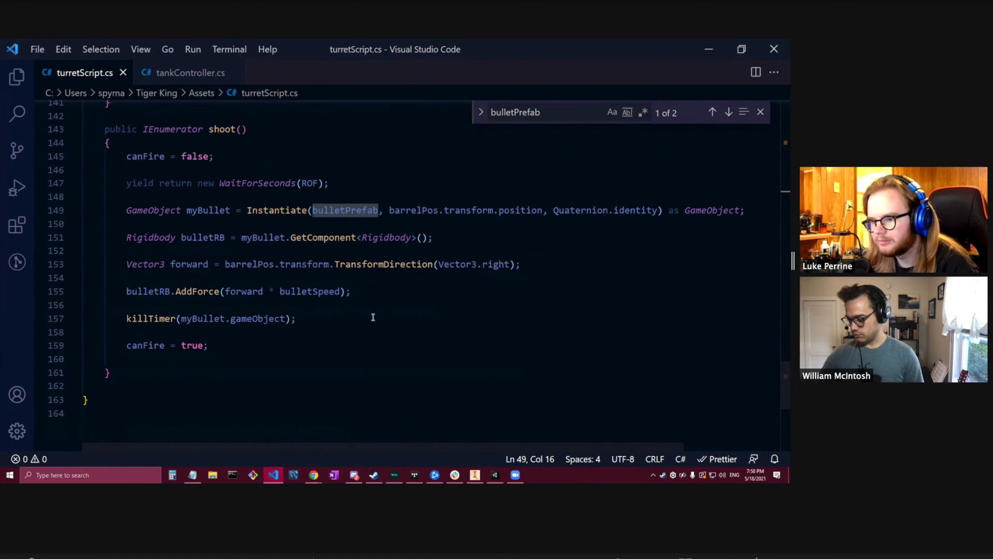
scroll(373, 317, "up", 20)
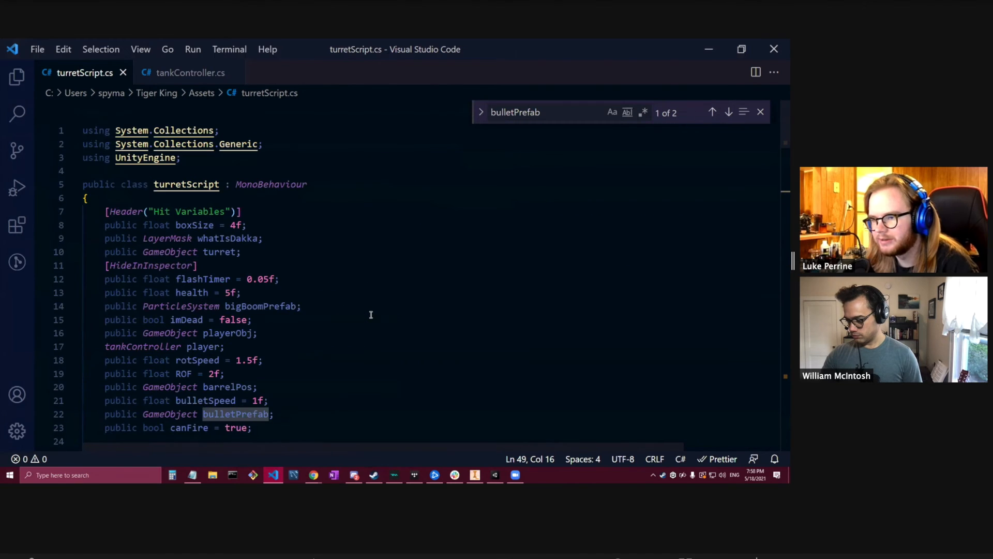
scroll(357, 308, "down", 3)
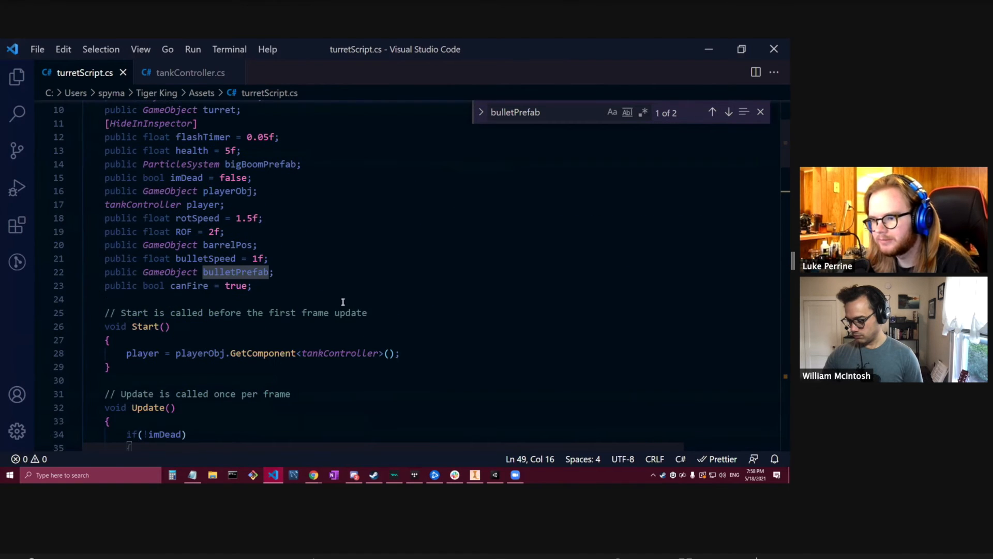
left_click(271, 258)
left_click(187, 73)
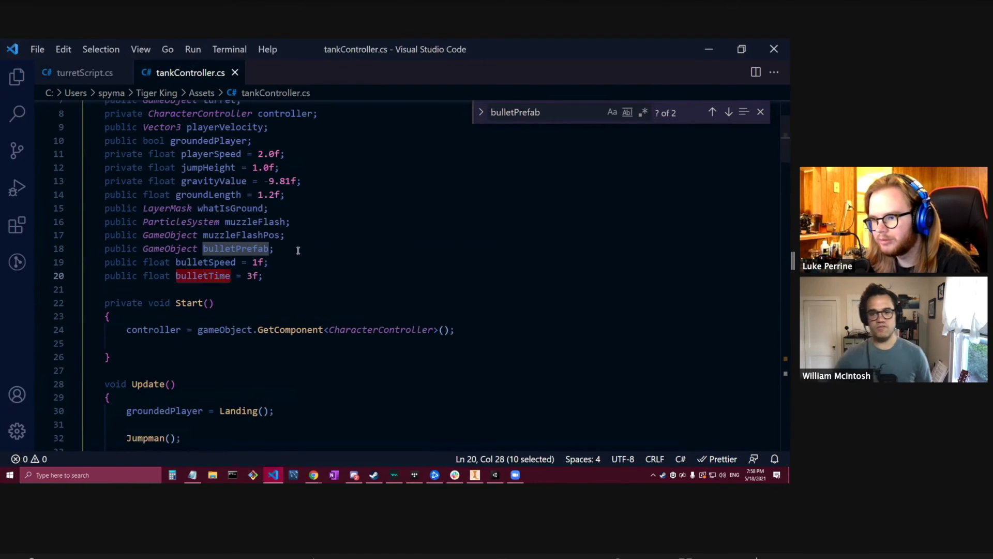
left_click(58, 73)
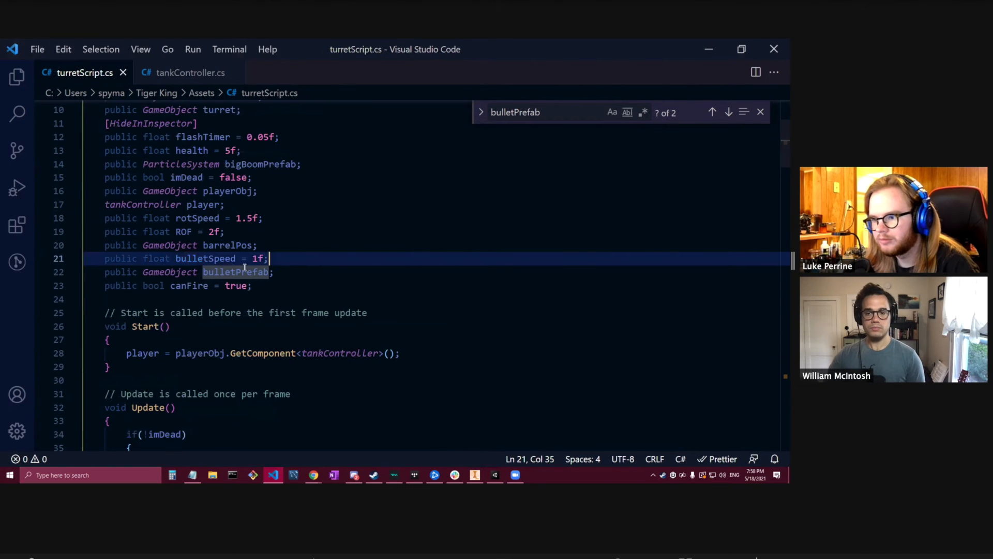
left_click_drag(257, 258, 252, 259)
type("5")
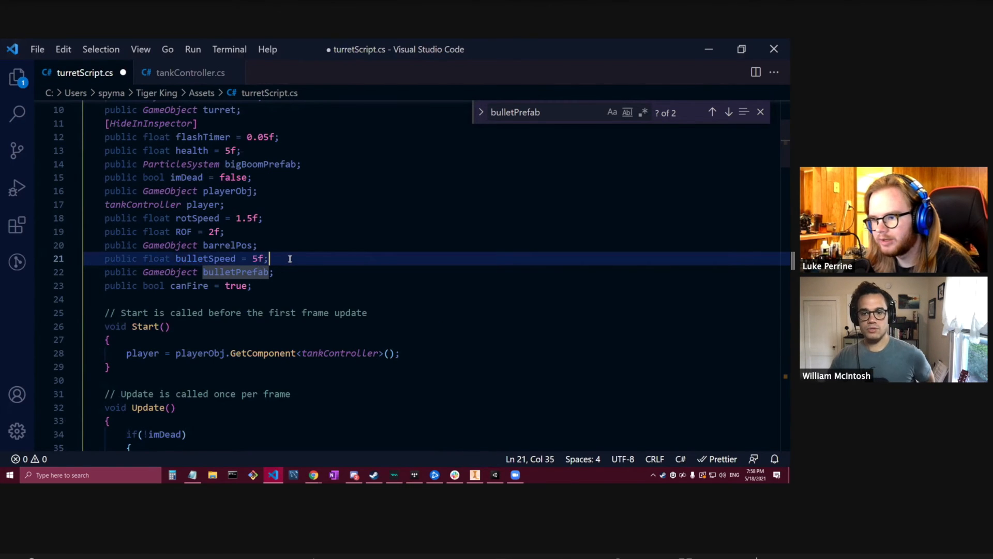
key("ctrl+s")
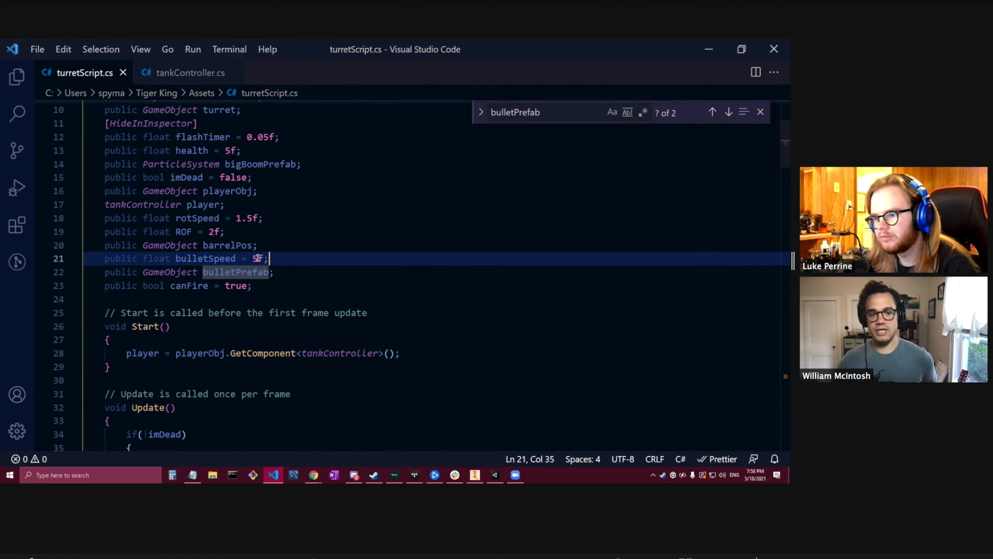
Set bulletSpeed in turretScript.cs back to 1f, save, then switch to Unity and select Turret Tower 03.
left_click_drag(257, 258, 253, 258)
type("1")
key("ctrl+s")
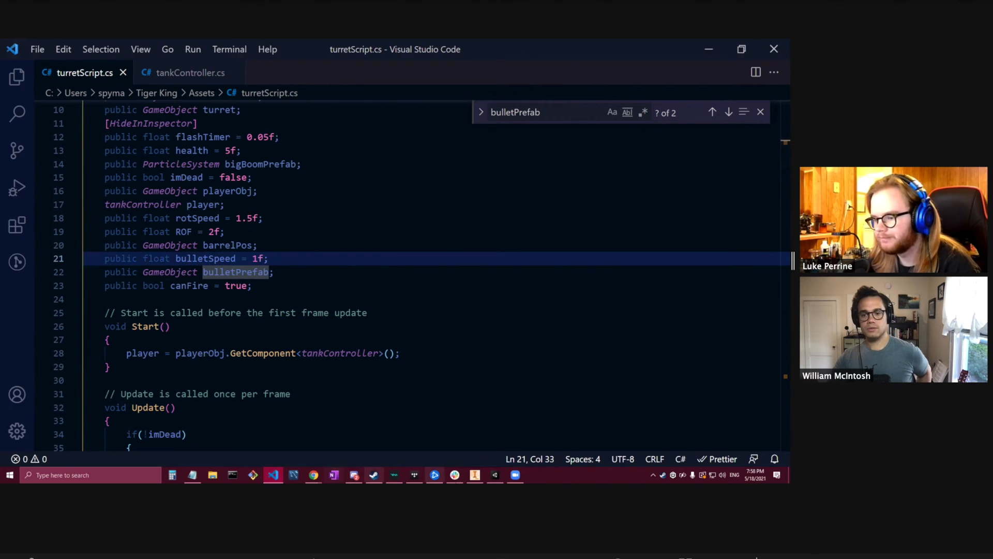
left_click(495, 474)
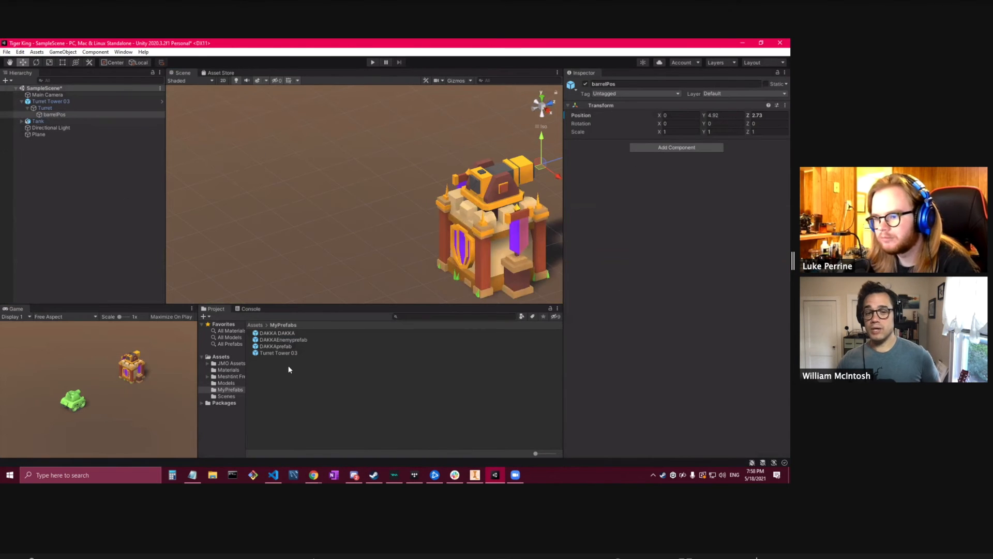
left_click(52, 101)
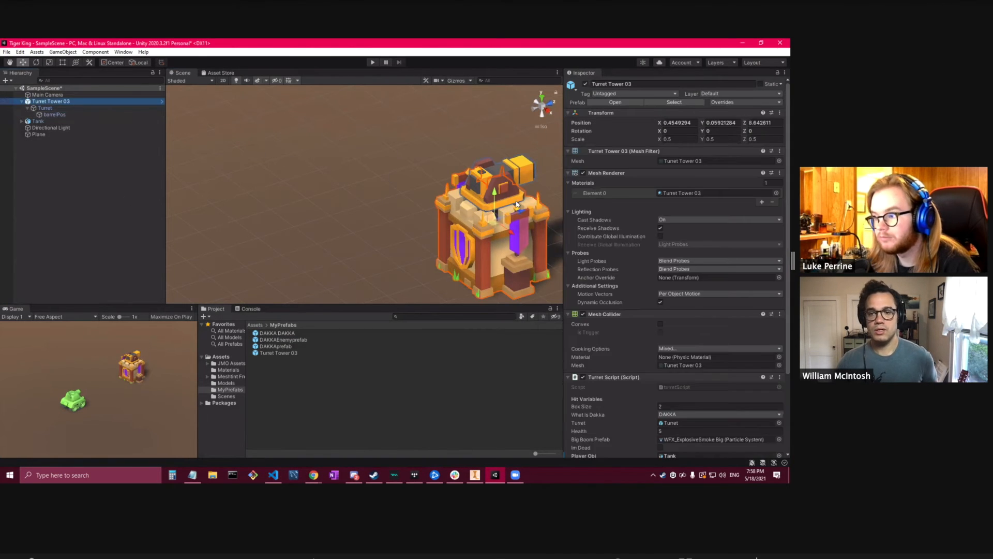
Return to Visual Studio Code, set turretScript's bulletSpeed to 5f again and save.
left_click(273, 474)
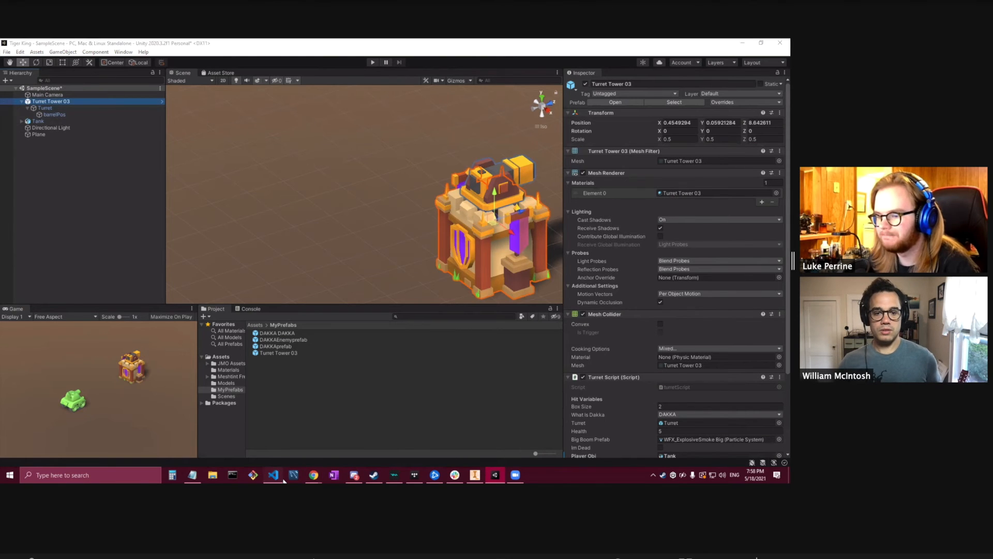
key("BackSpace")
type("5f;")
key("ctrl+s")
Switch to Unity, set Bullet Speed to 5 on Turret Tower 03's Turret Script component and save the scene.
left_click(495, 474)
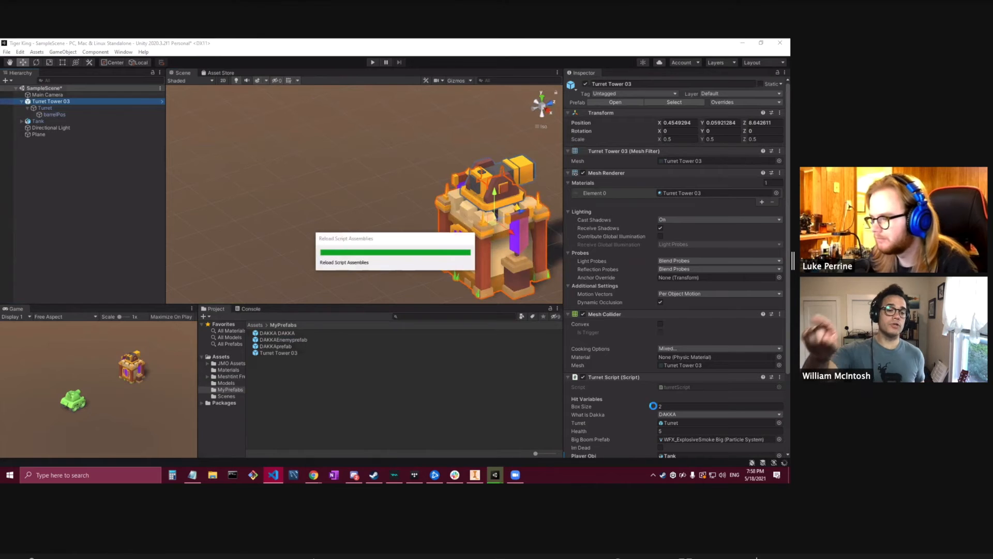
scroll(628, 403, "down", 4)
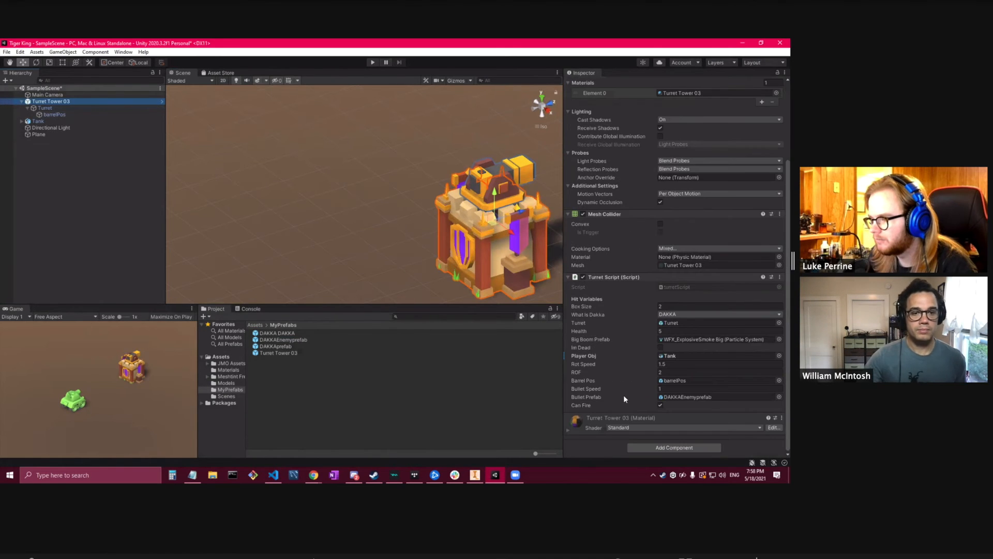
left_click(668, 389)
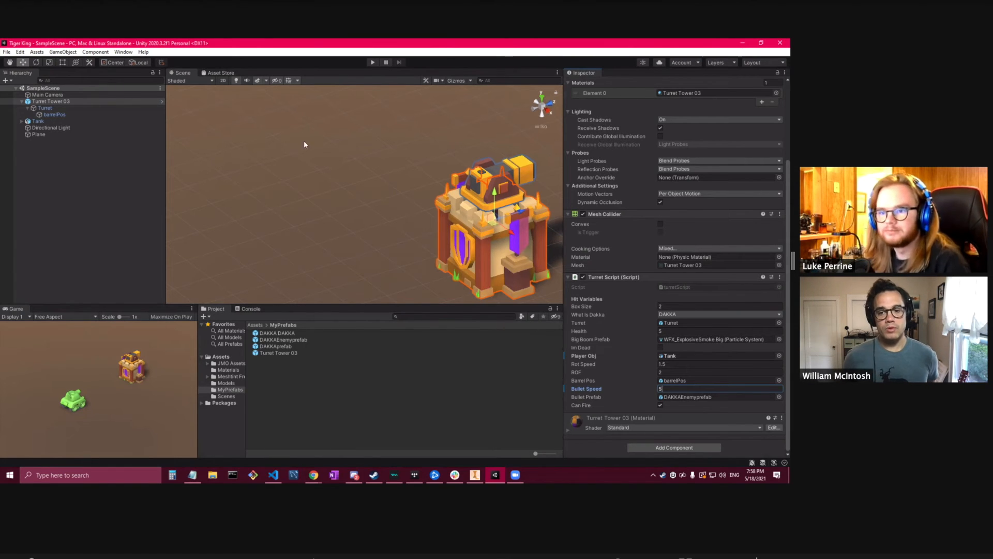
Play-test the scene with the tank and turret in view, watching how the turret's bullets leave the barrel.
scroll(433, 220, "down", 4)
middle_click_drag(373, 210, 380, 187)
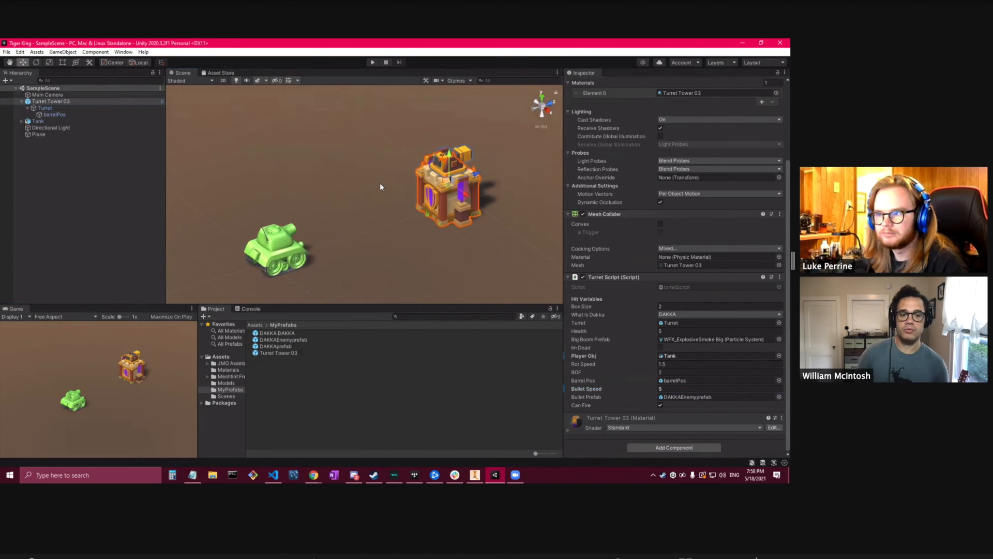
left_click(372, 62)
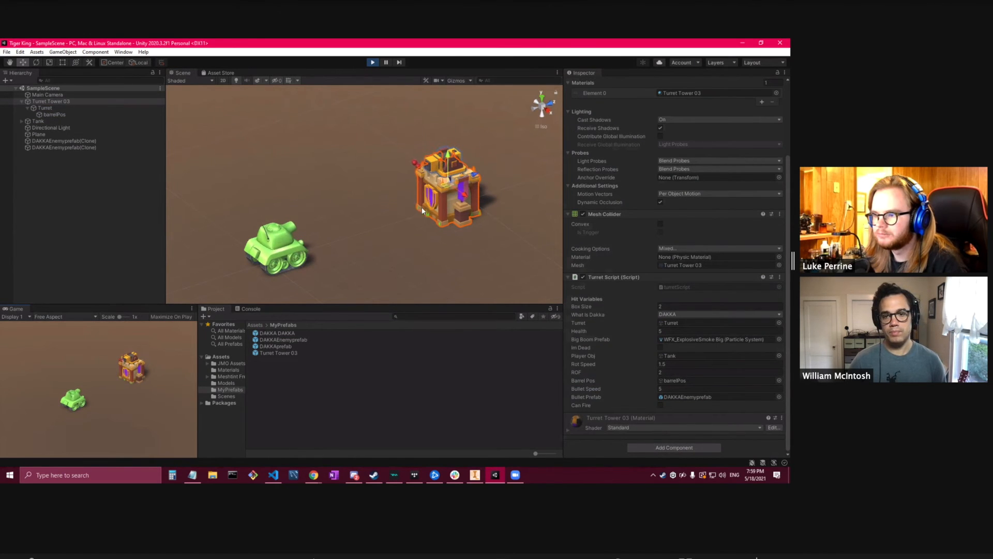
scroll(433, 170, "up", 3)
scroll(434, 172, "up", 5)
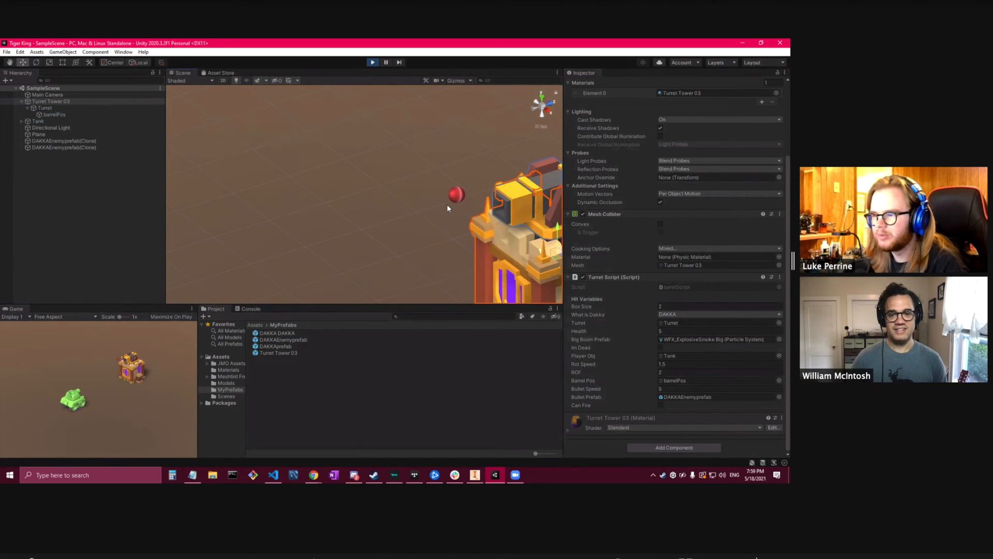
scroll(448, 212, "down", 4)
scroll(448, 211, "down", 1)
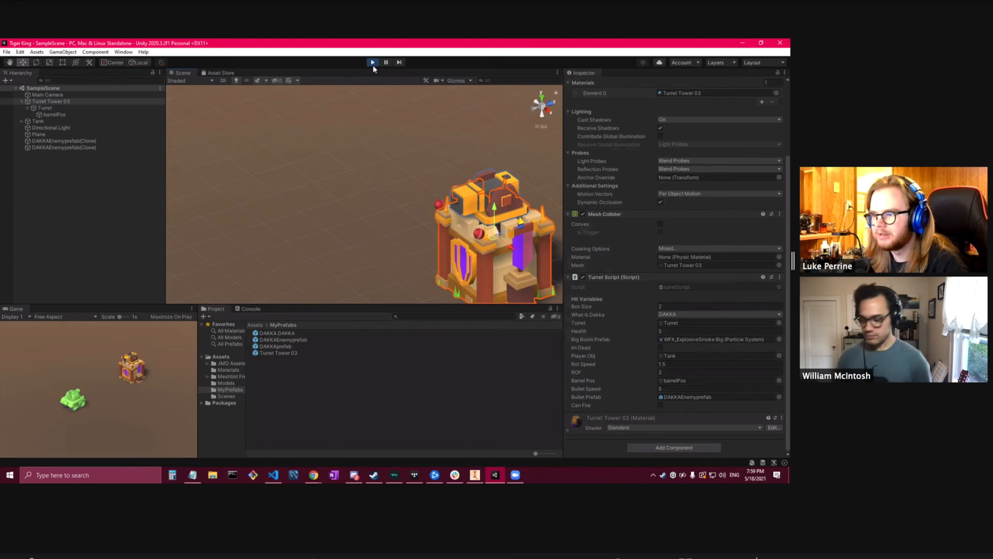
scroll(351, 209, "down", 4)
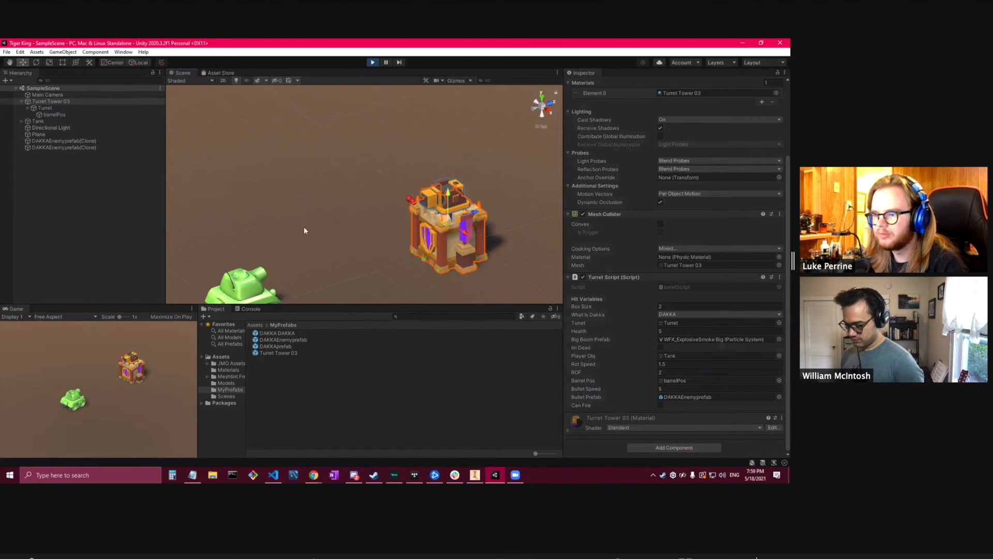
left_click(286, 228)
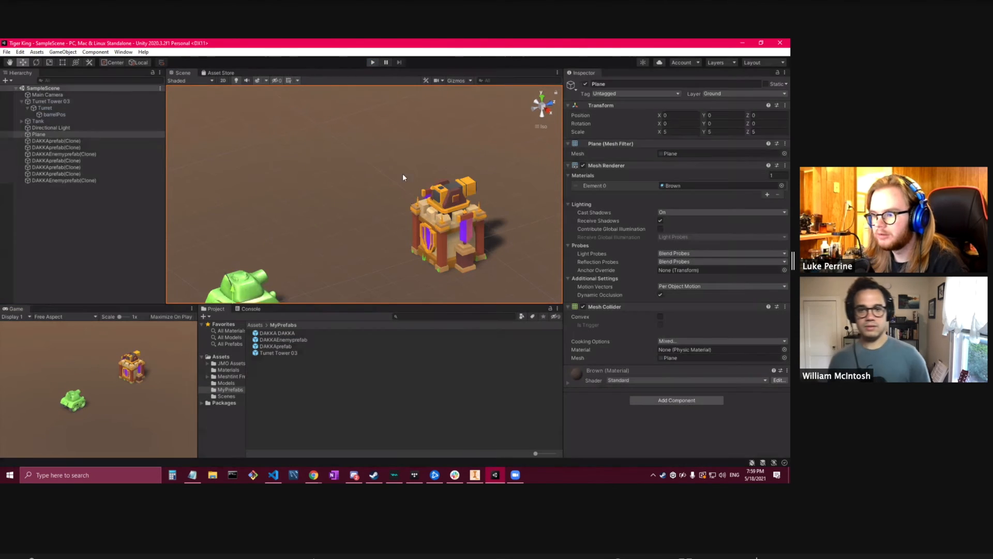
Check the tank's bullet speed in tankController.cs and on the Tank's Tank Controller component in Unity.
left_click(273, 474)
scroll(219, 236, "up", 3)
left_click(186, 74)
left_click(267, 276)
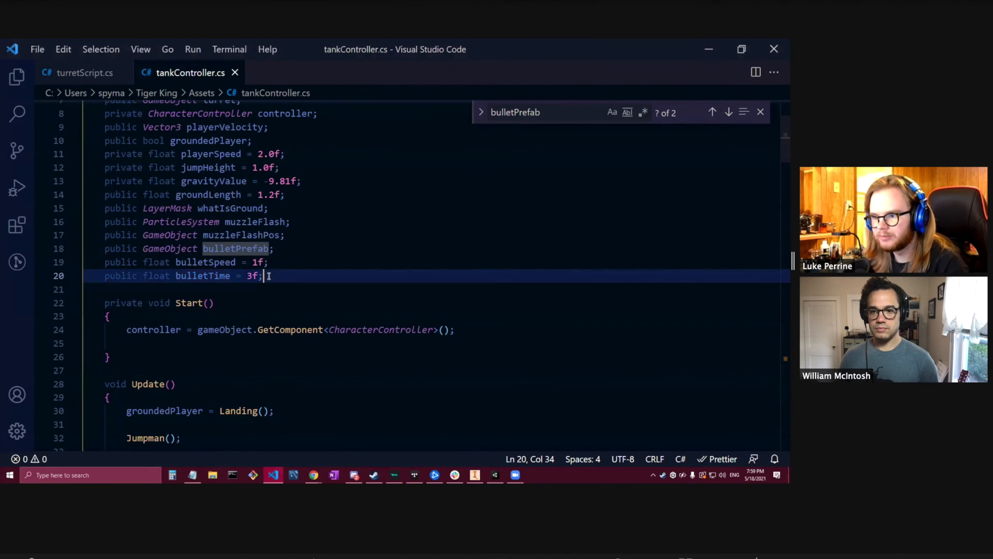
left_click_drag(258, 262, 253, 263)
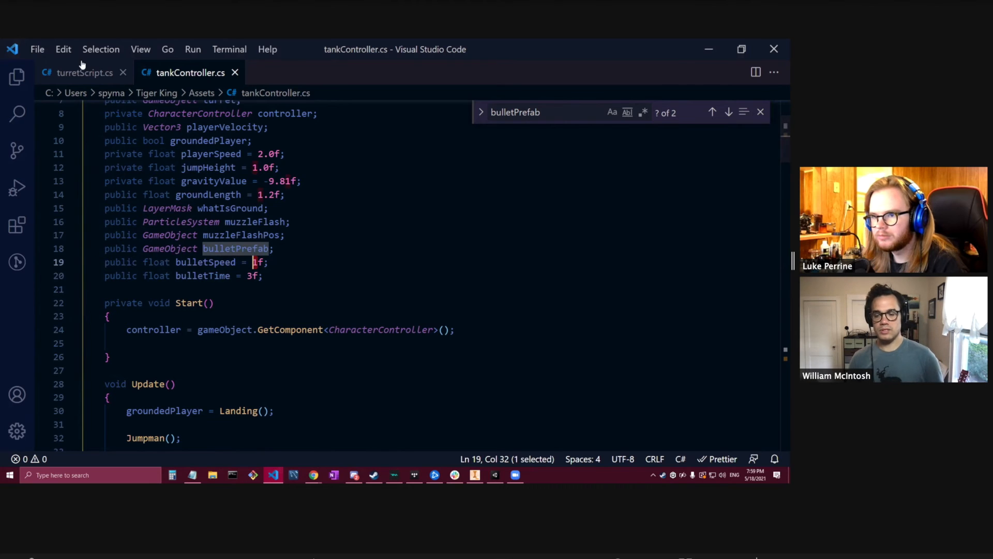
left_click(707, 50)
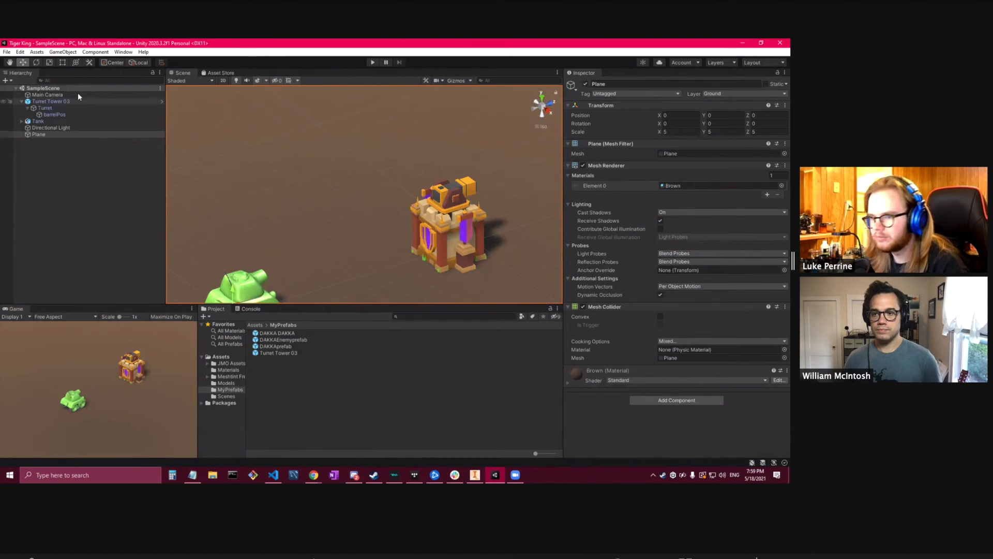
left_click(60, 120)
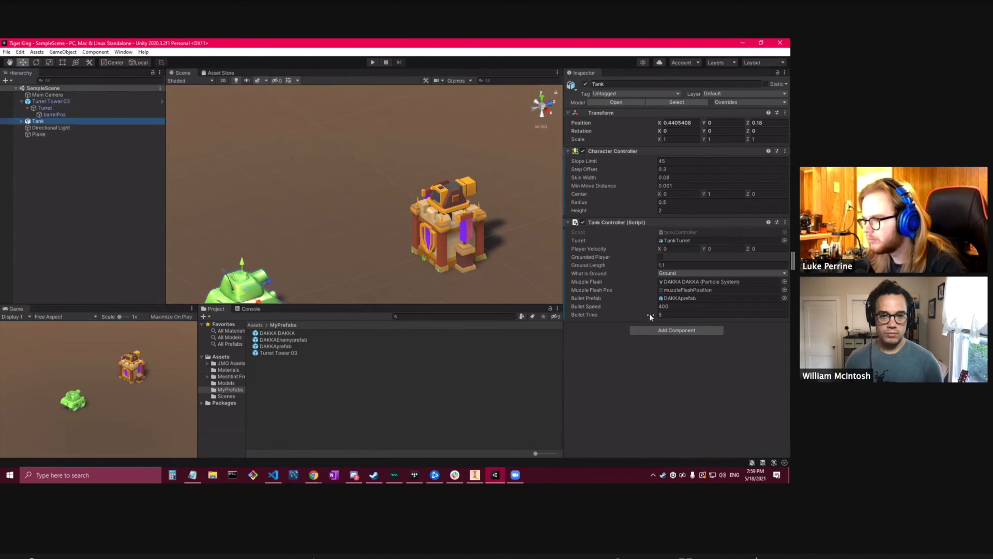
left_click(672, 315)
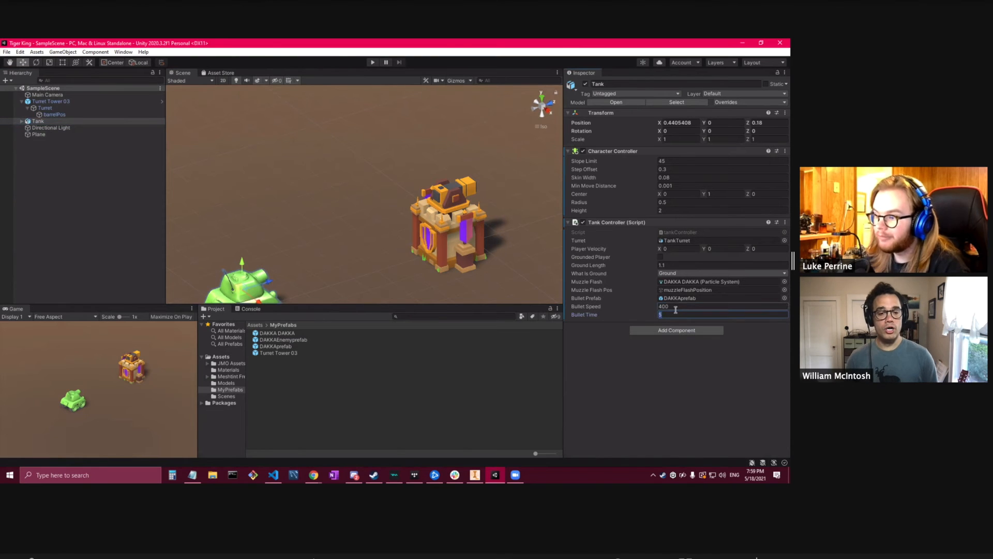
Change the Bullet Speed on Turret Tower 03's Turret Script component and deselect the tower.
left_click(100, 107)
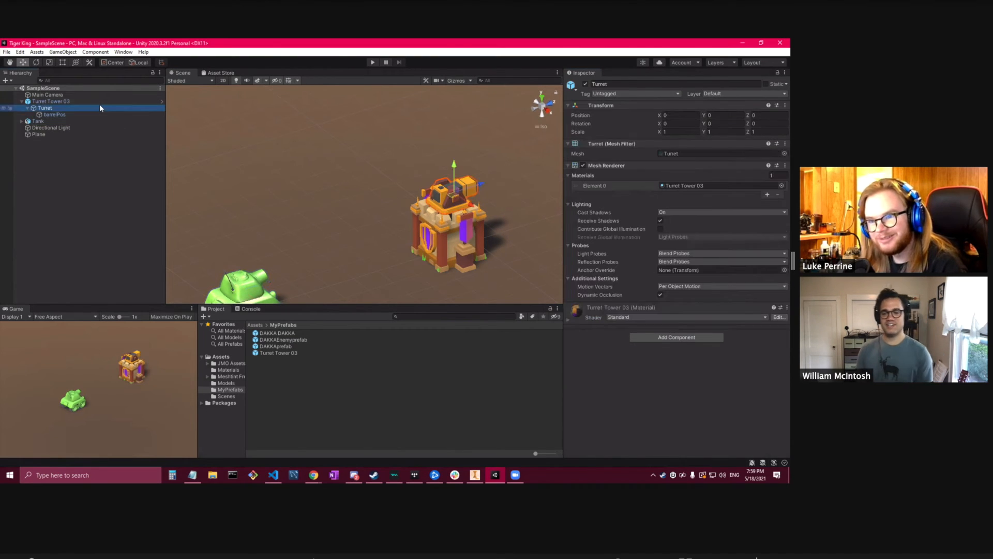
left_click(99, 101)
scroll(666, 308, "down", 5)
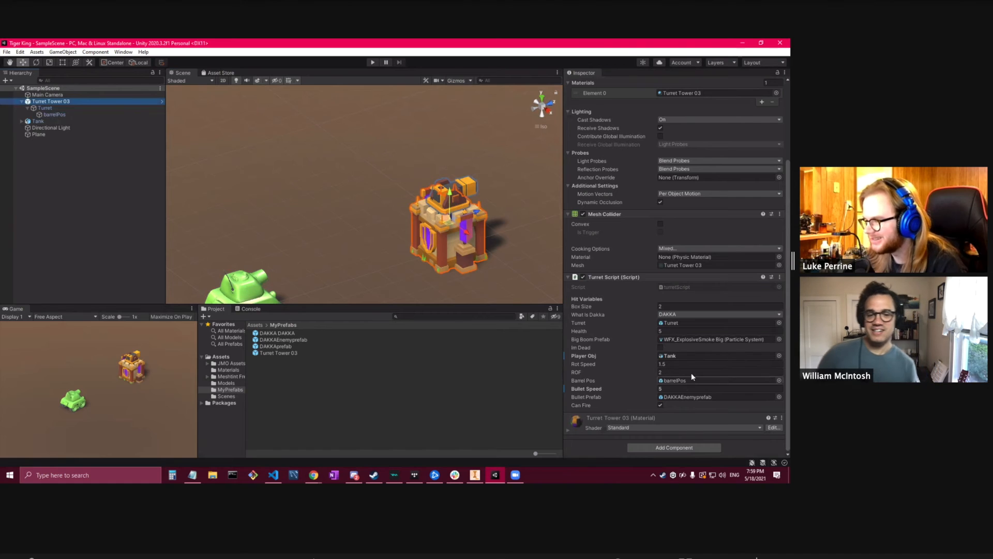
left_click(679, 388)
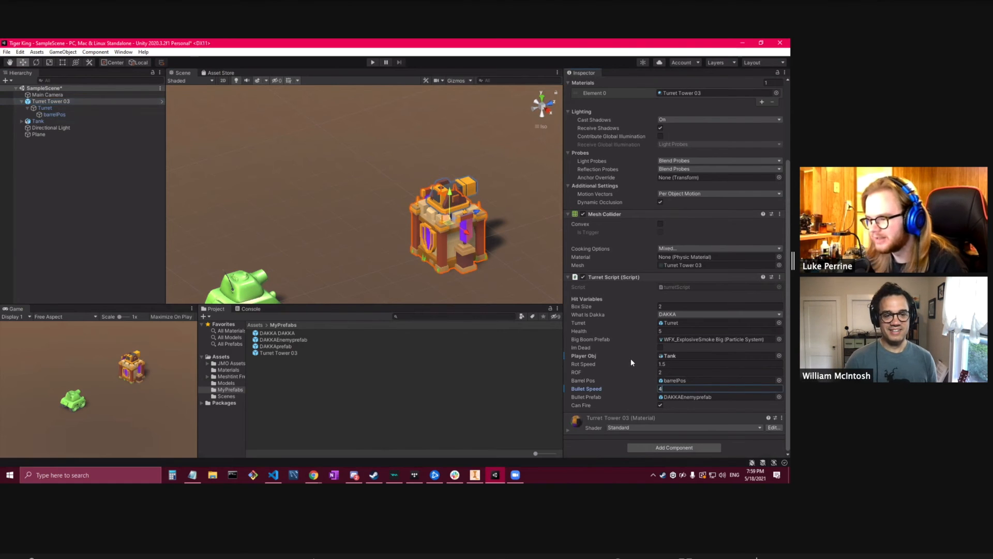
left_click(449, 402)
Switch to Visual Studio Code, set the bulletSpeed default in tankController.cs to 400f and save.
left_click(278, 477)
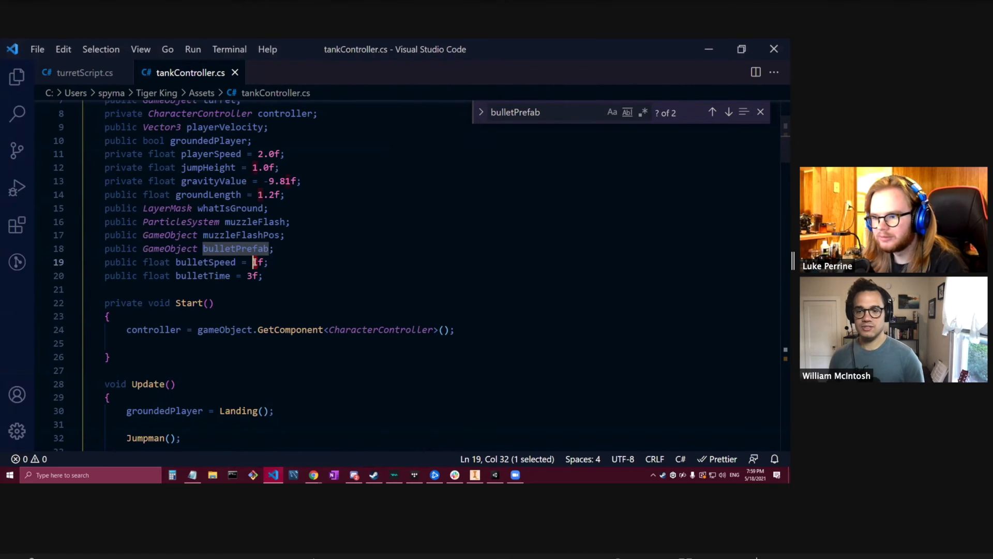
left_click(256, 262)
key("BackSpace")
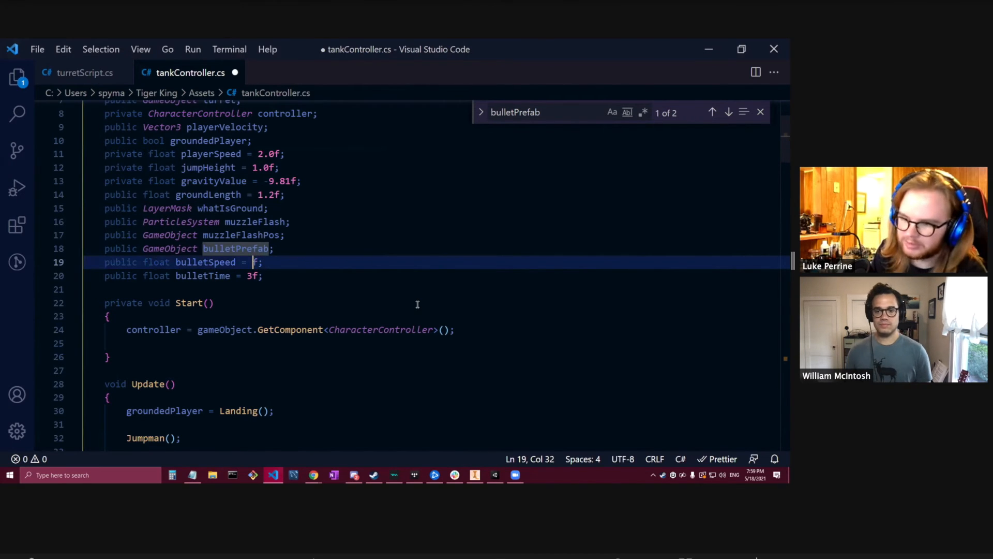
type("300")
key("BackSpace")
key("BackSpace")
key("BackSpace")
type("4")
key("ctrl+s")
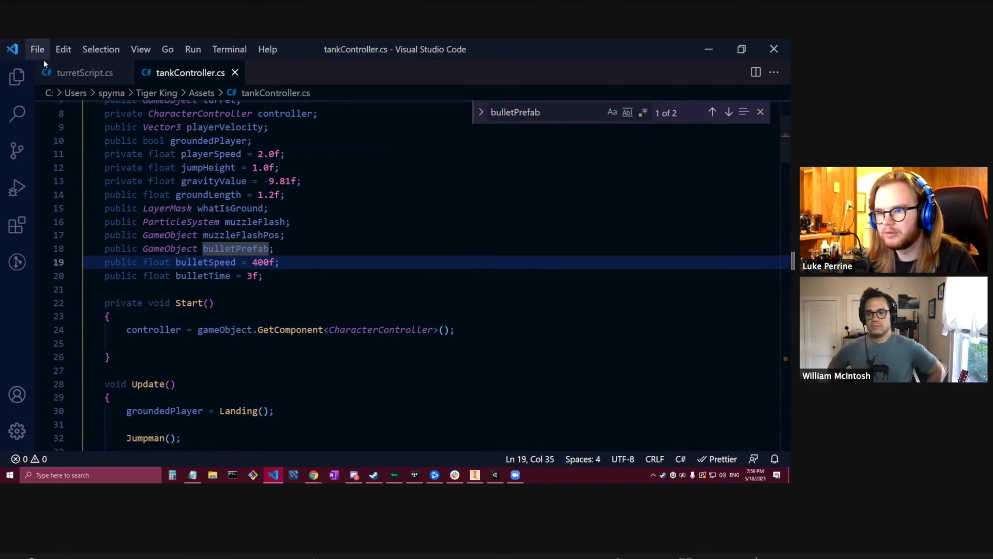
Set the bulletSpeed default in turretScript.cs to 300f and save the script.
left_click(78, 72)
scroll(283, 379, "down", 1)
key("BackSpace")
type("300")
key("ctrl+s")
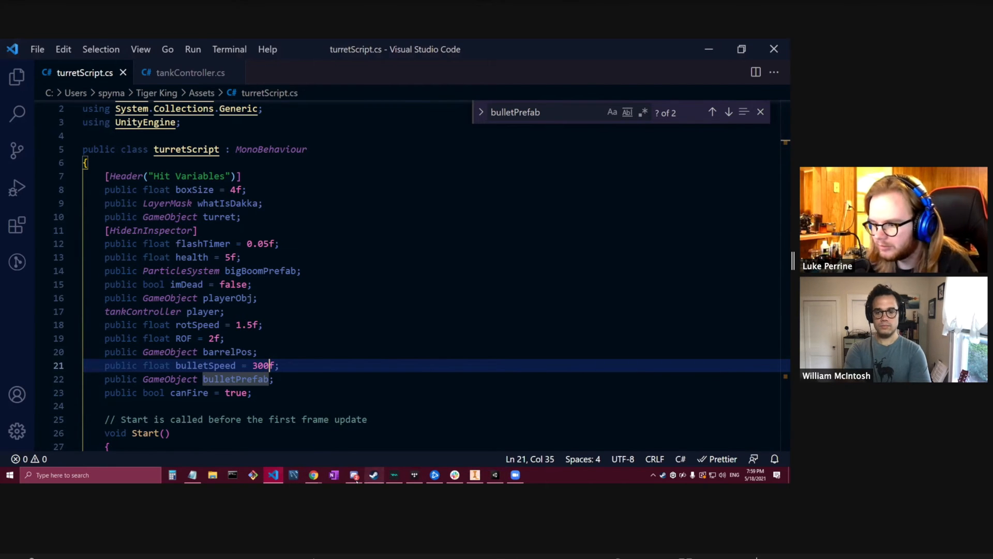
Switch to Unity and set the Turret Tower 03 prefab's Turret Script Bullet Speed to 300.
left_click(494, 476)
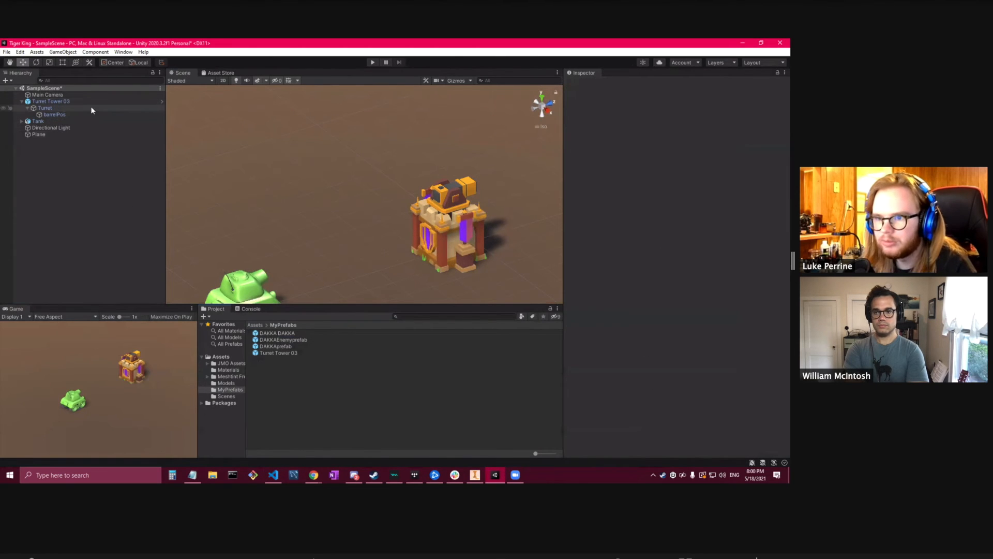
left_click(119, 101)
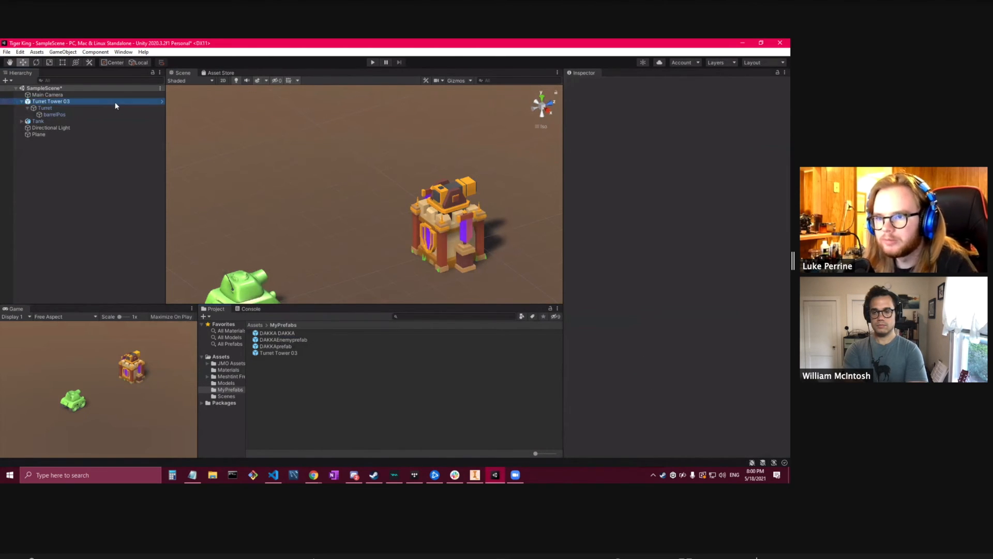
left_click(282, 353)
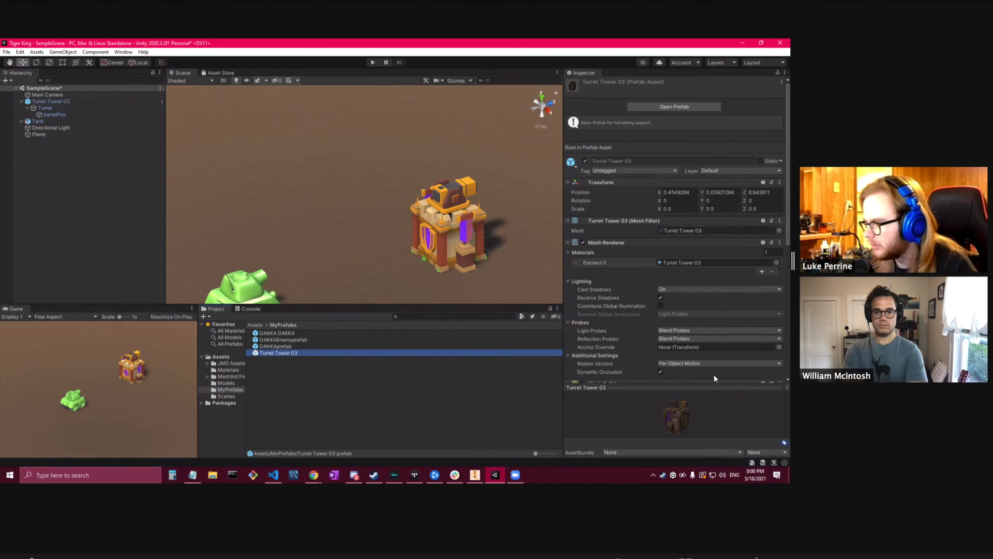
scroll(715, 378, "down", 10)
left_click(671, 314)
type("300")
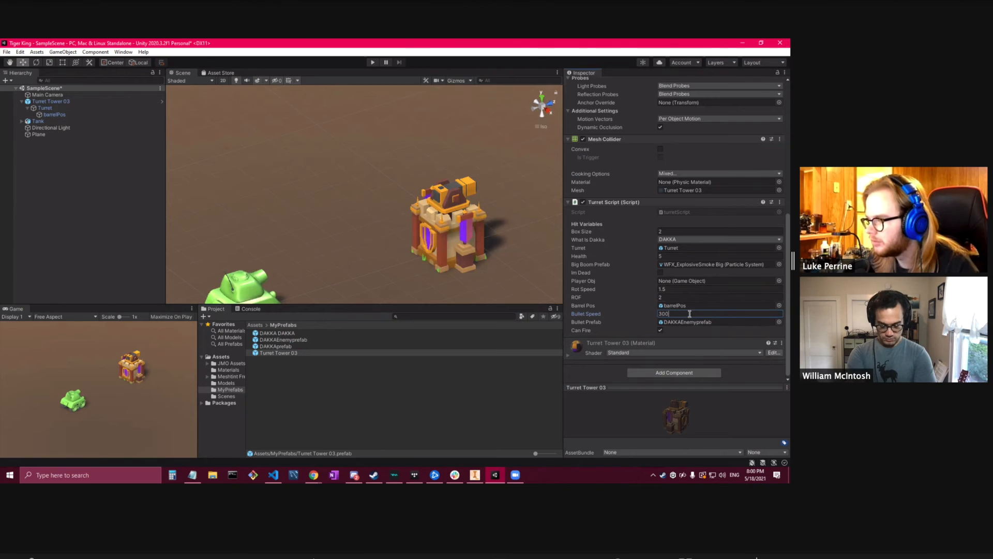
left_click(345, 182)
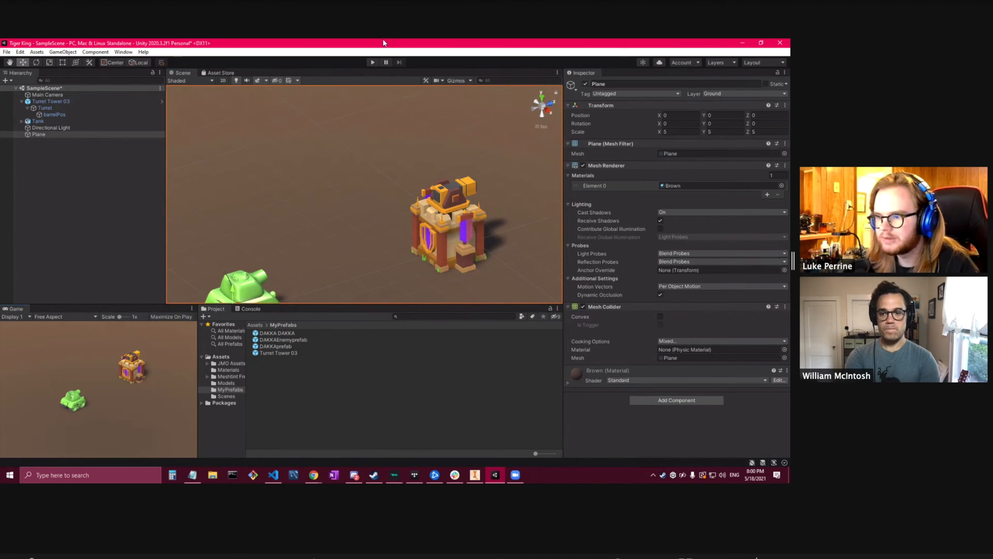
Run the game to check the direction of the turret's bullets, and stop playback.
left_click(373, 62)
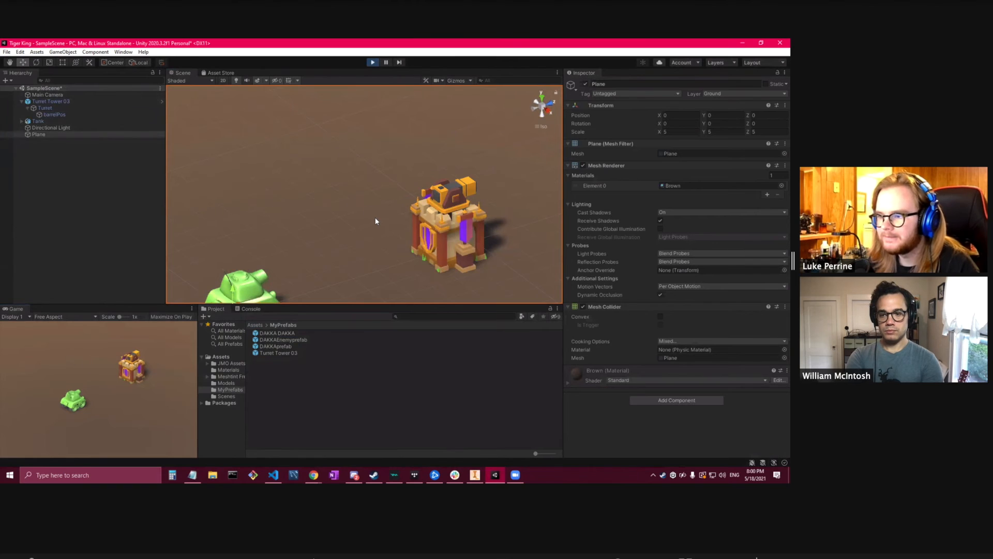
scroll(375, 216, "down", 4)
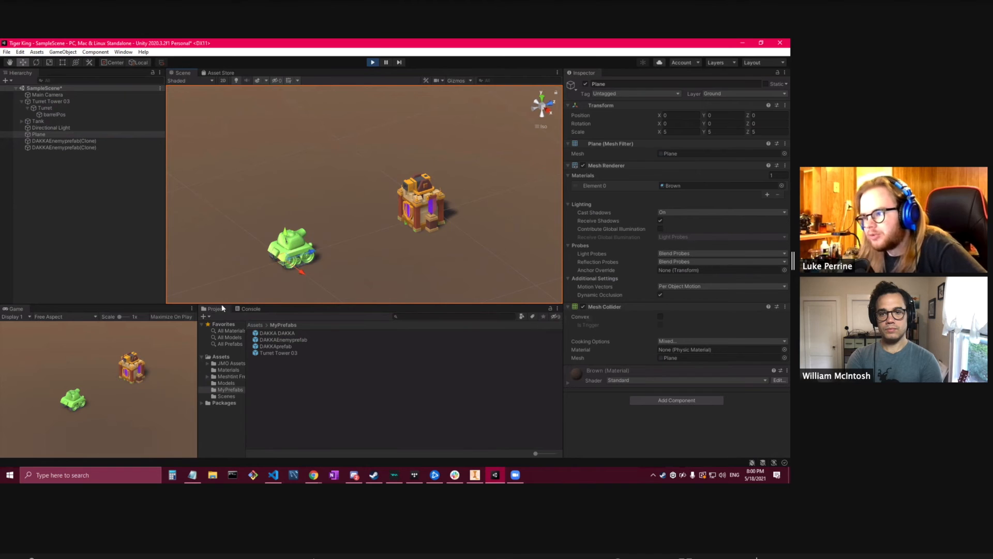
left_click(373, 64)
Select the turret's barrelPos object and examine its axis directions at the barrel's muzzle.
left_click(294, 353)
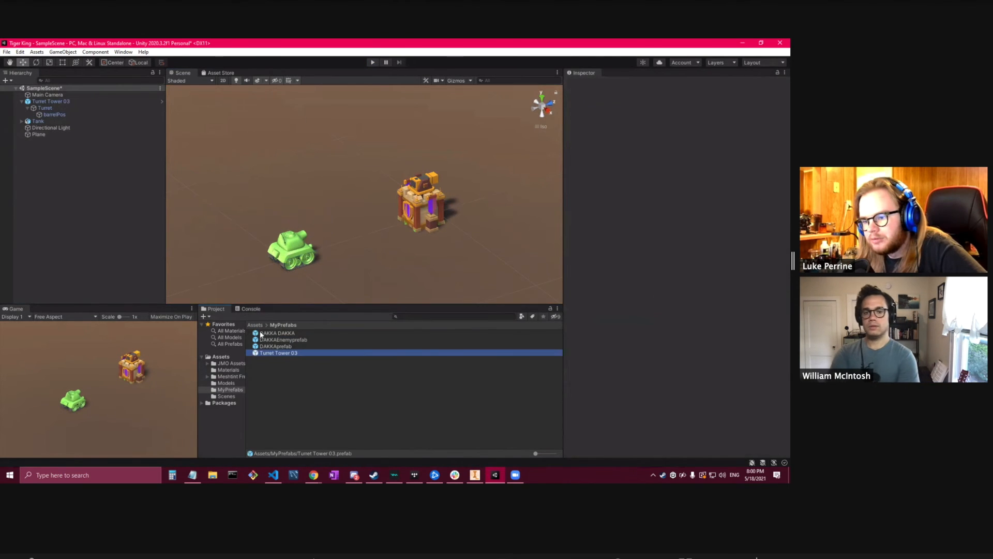
left_click(55, 114)
scroll(444, 216, "up", 4)
middle_click_drag(512, 213, 388, 248)
scroll(424, 216, "up", 5)
scroll(425, 208, "up", 3)
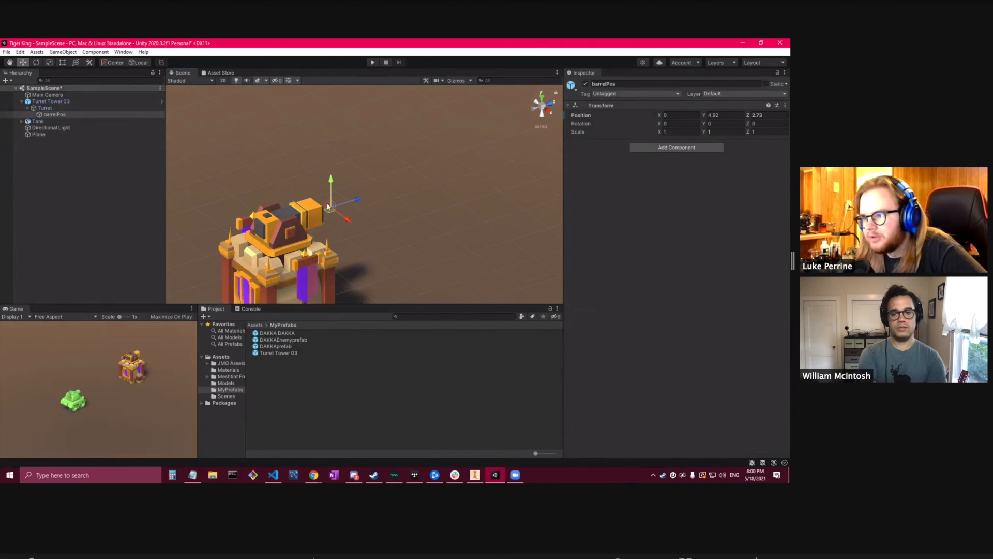
scroll(202, 148, "down", 7)
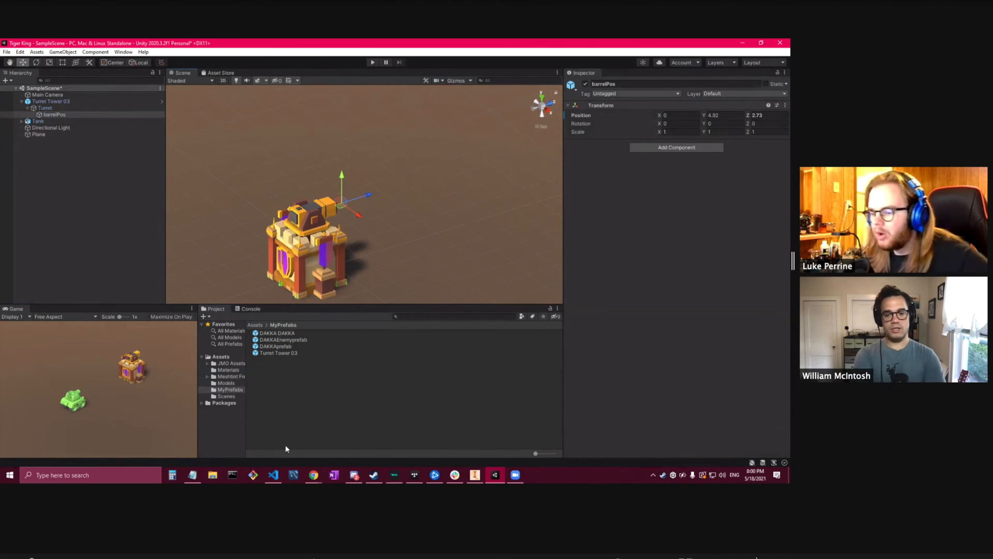
Switch to Visual Studio Code, change Vector3.right to Vector3.forward in shoot() of turretScript.cs, and save.
left_click(273, 474)
scroll(391, 320, "down", 20)
scroll(341, 268, "down", 20)
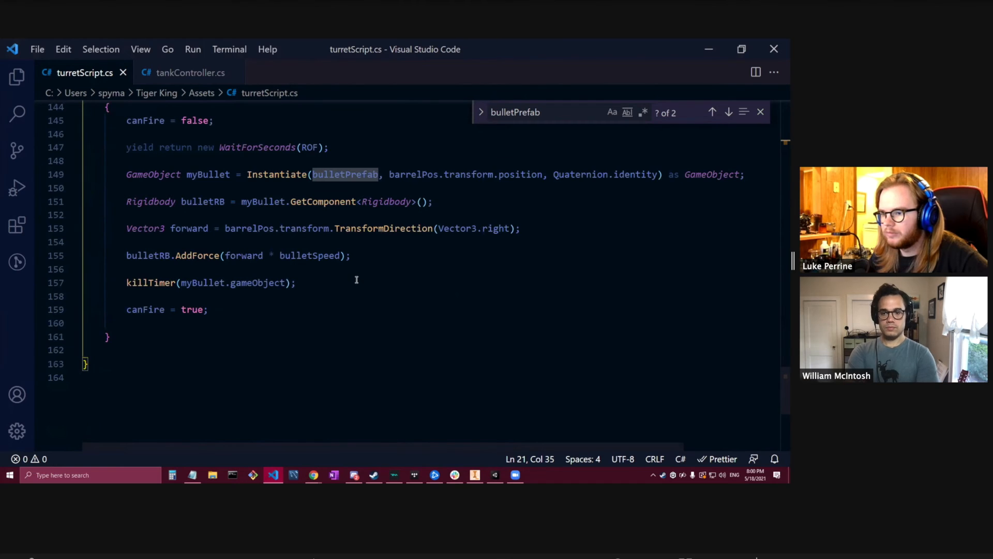
scroll(356, 279, "up", 1)
double_click(490, 265)
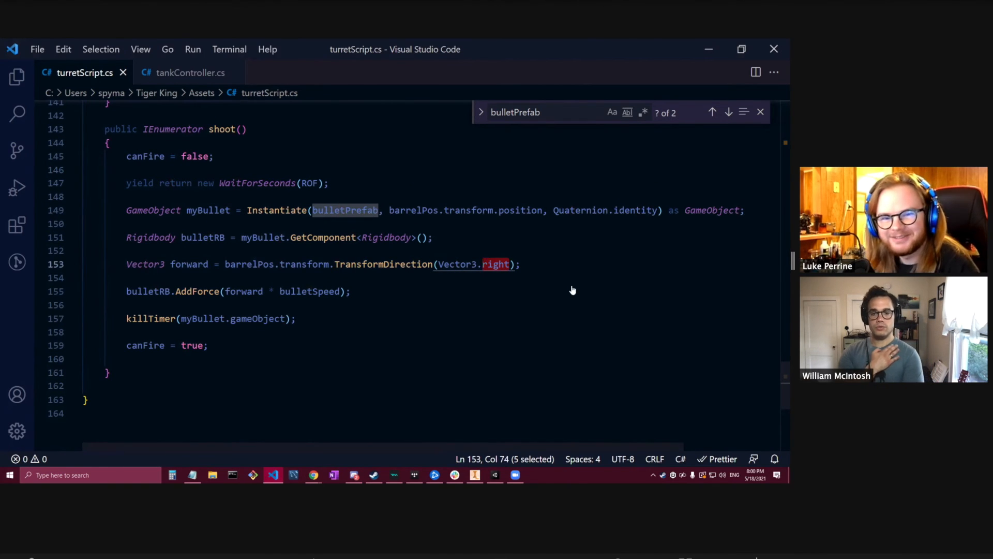
type("forward")
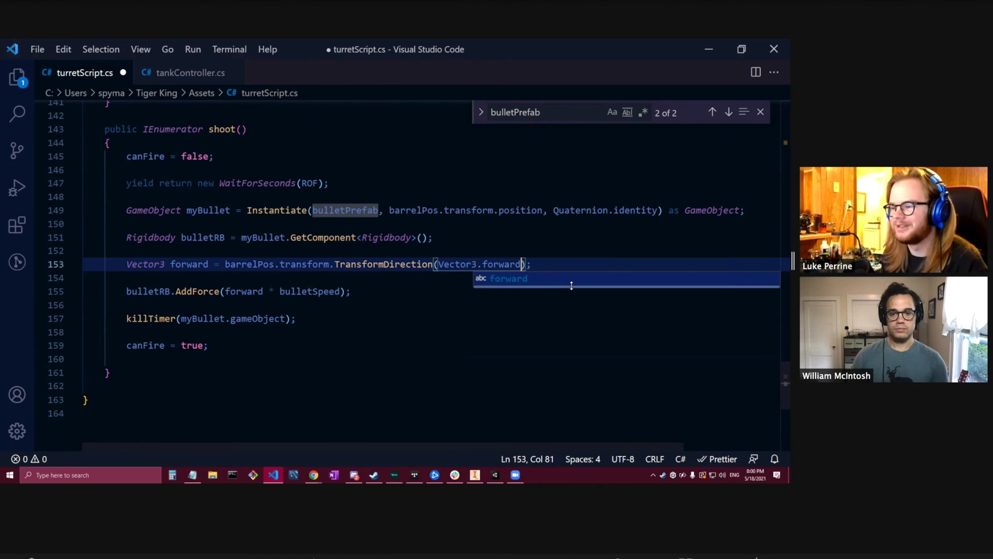
key("ctrl+s")
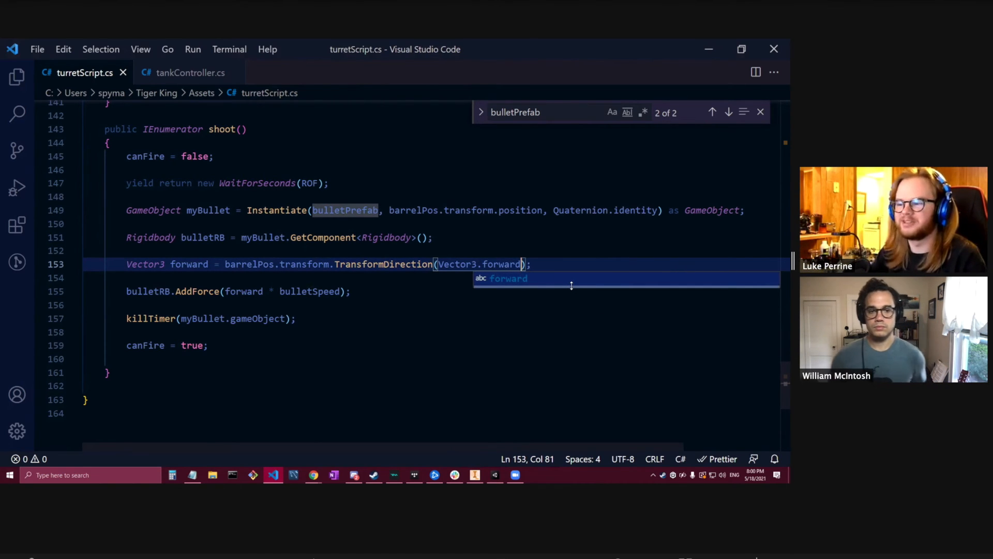
Switch to Unity and run the game to watch the turret fire toward the tank.
left_click(495, 475)
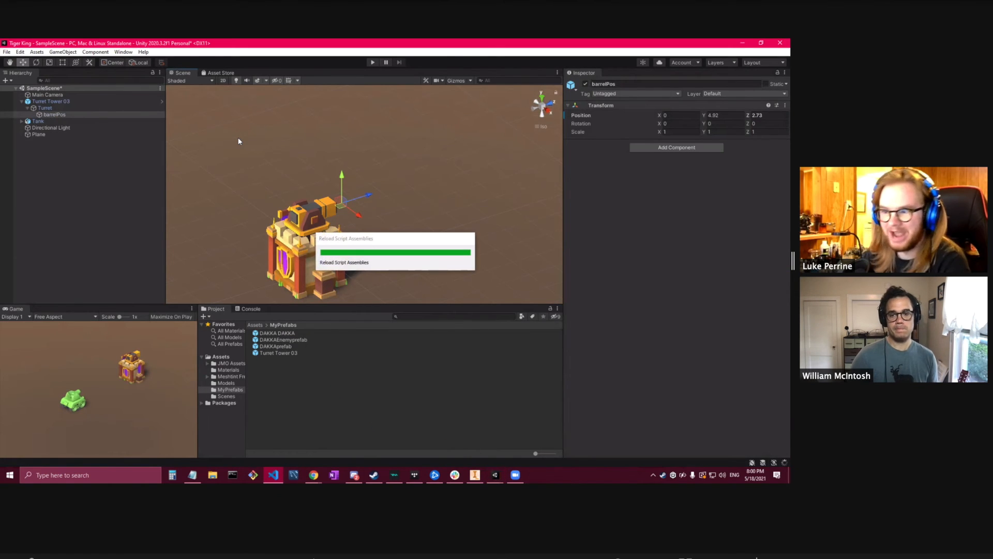
middle_click_drag(256, 252, 427, 188)
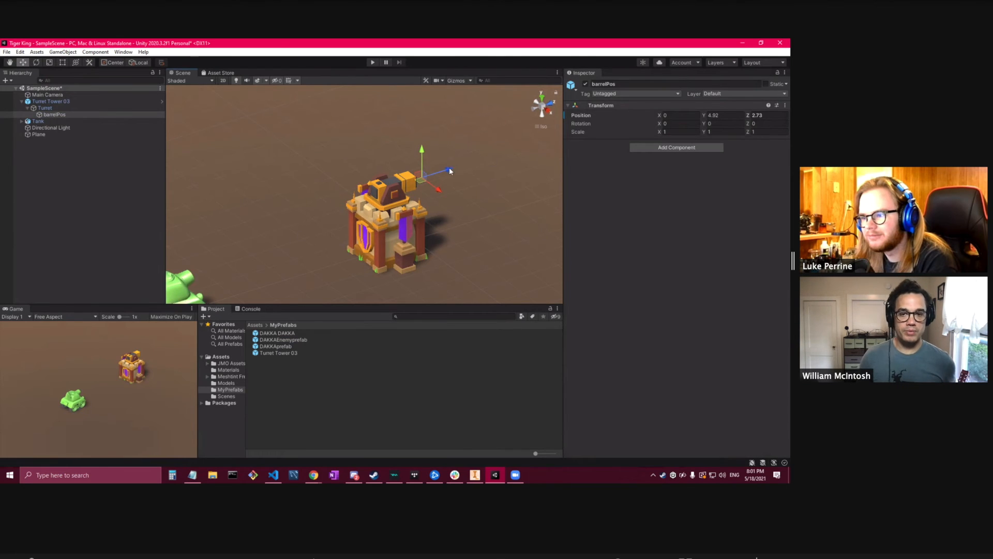
middle_click_drag(310, 270, 383, 223)
scroll(383, 222, "down", 3)
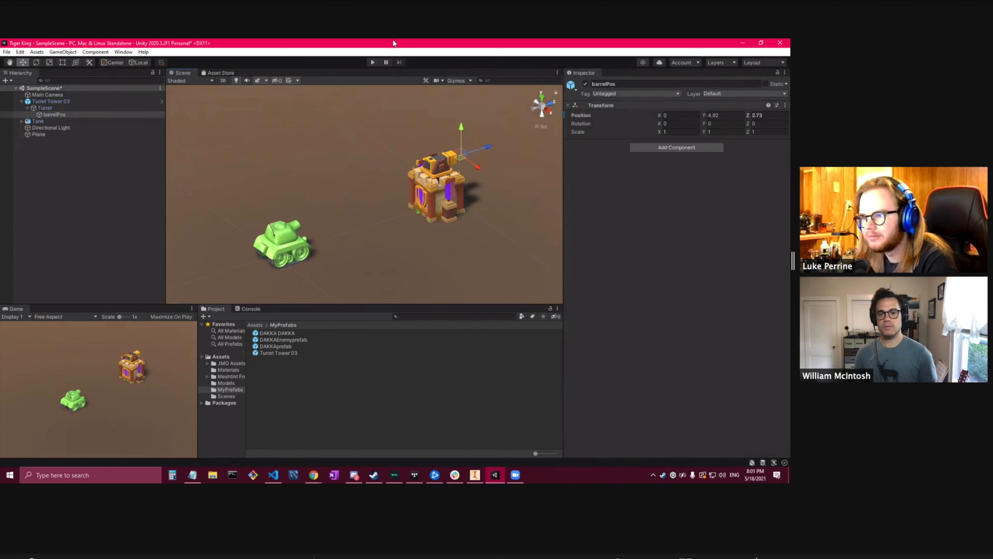
left_click(373, 62)
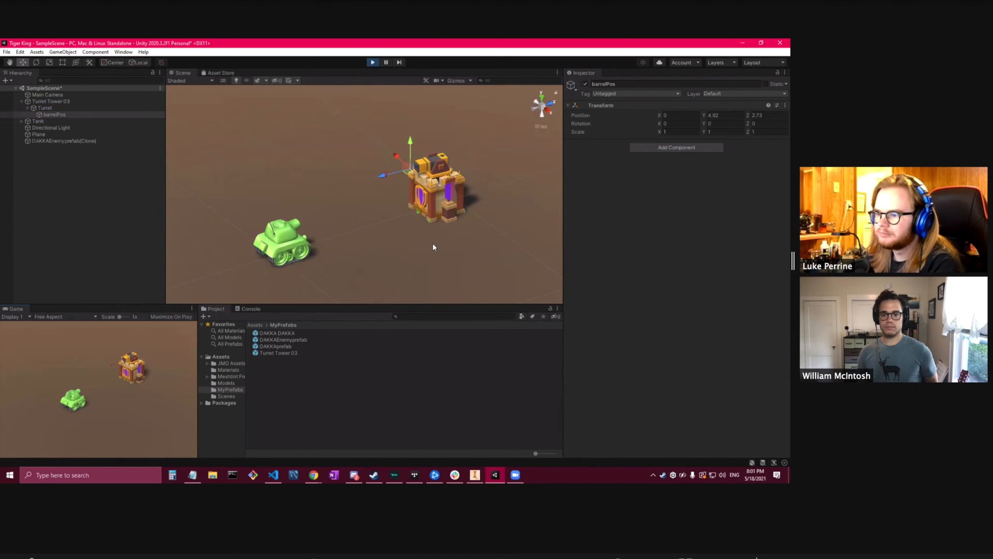
middle_click_drag(319, 227, 362, 242)
mouse_move(362, 244)
right_mouse_down()
mouse_move(421, 200)
mouse_move(376, 162)
mouse_move(353, 262)
mouse_move(287, 169)
mouse_move(335, 226)
mouse_move(333, 181)
right_mouse_up()
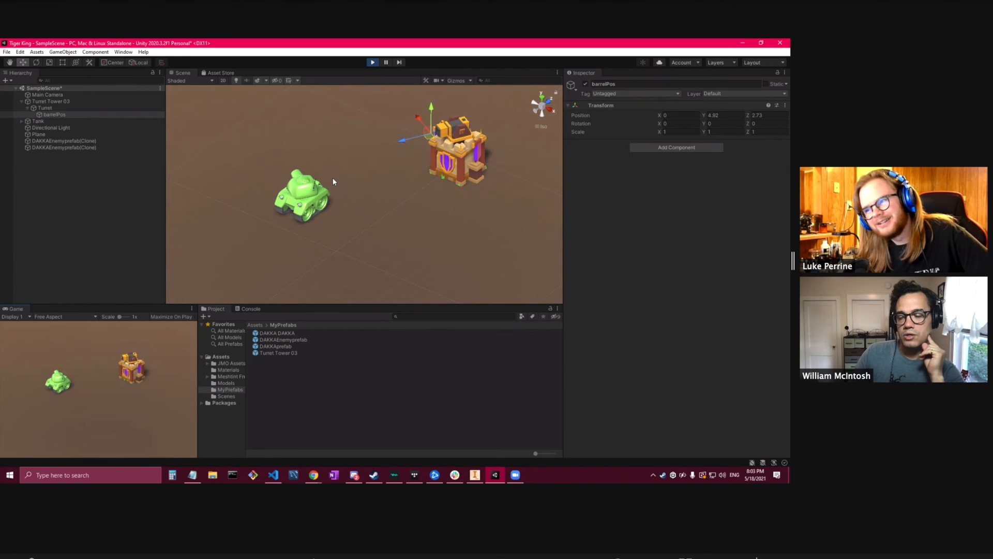
Select the Tank in the running game and make it jump while viewing the turret's shots from the side.
left_click(286, 201)
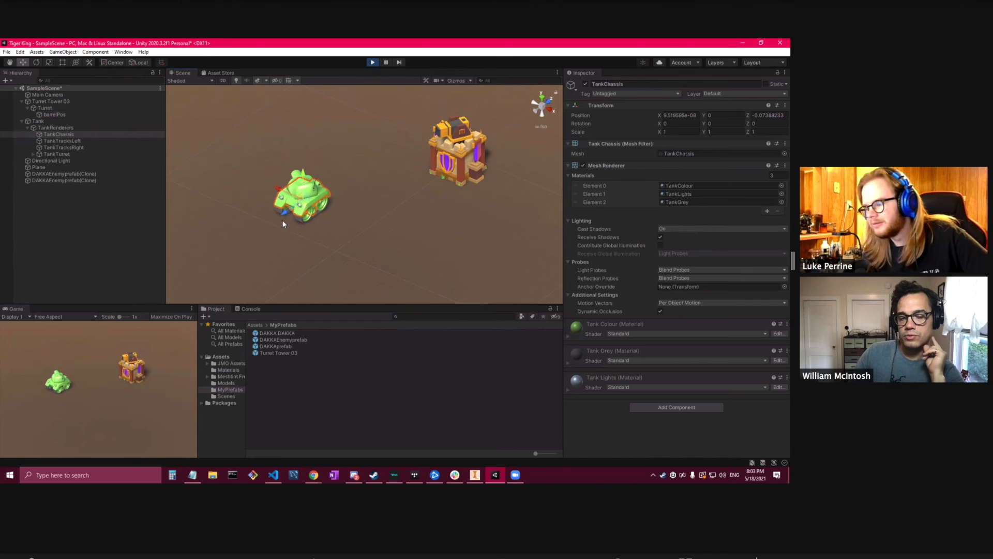
left_click(62, 122)
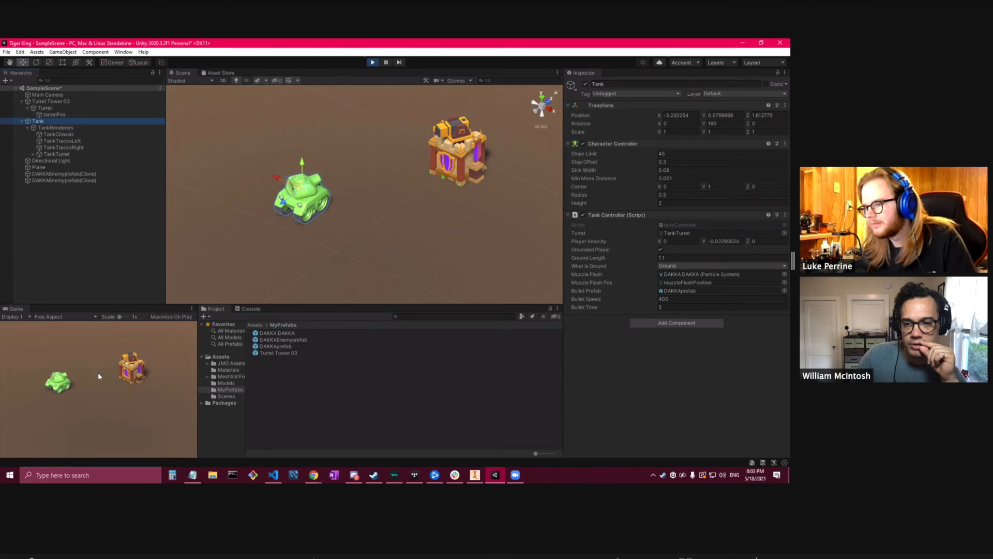
left_click_drag(419, 216, 361, 176, "alt")
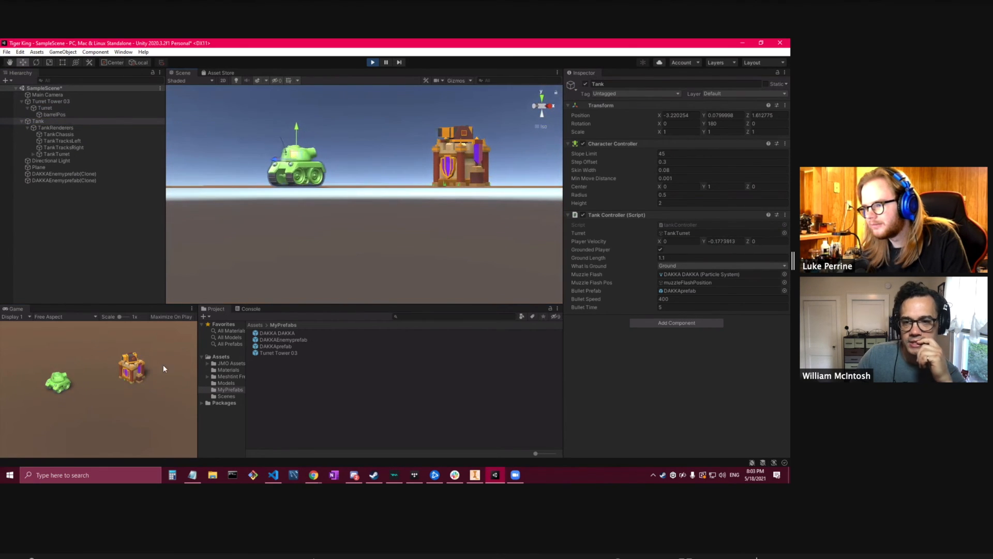
key("space")
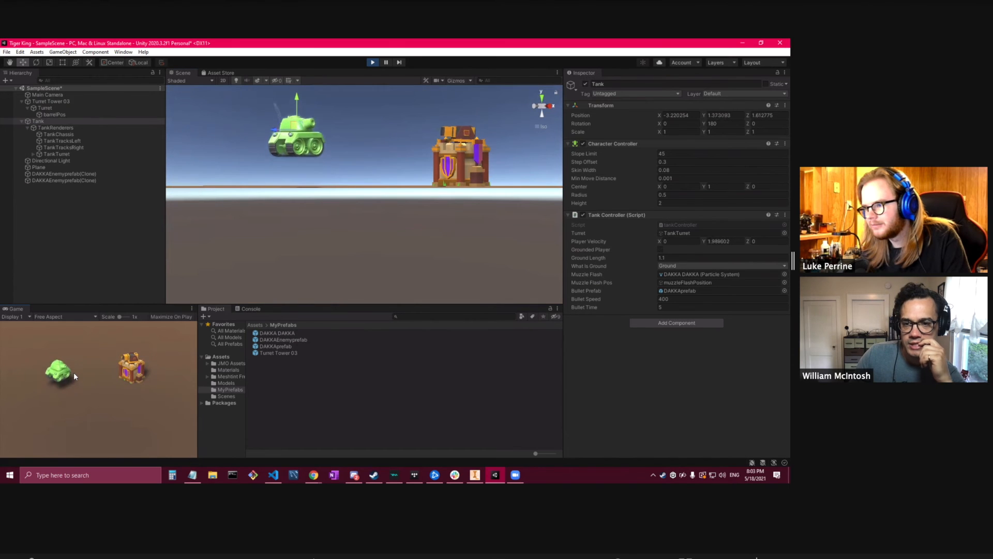
key("space")
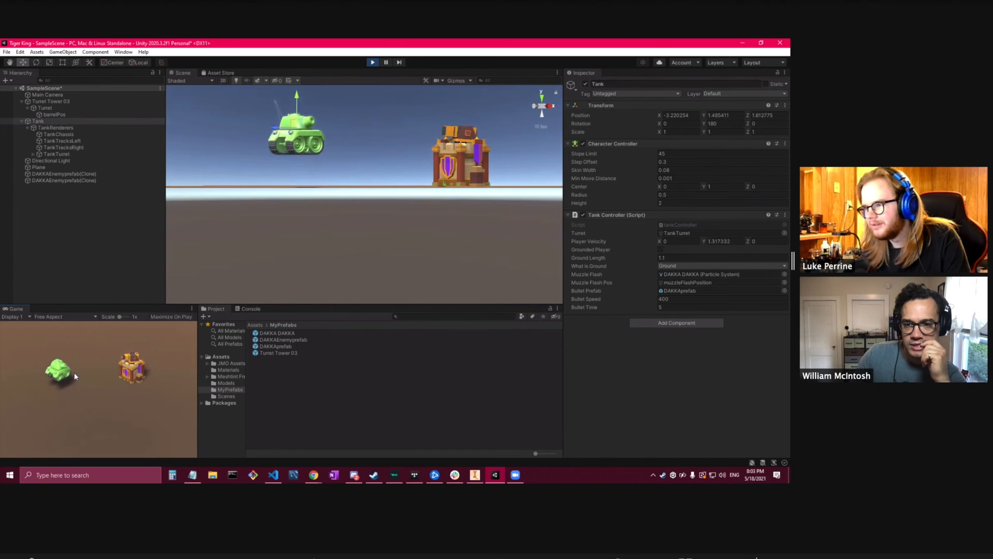
key("space")
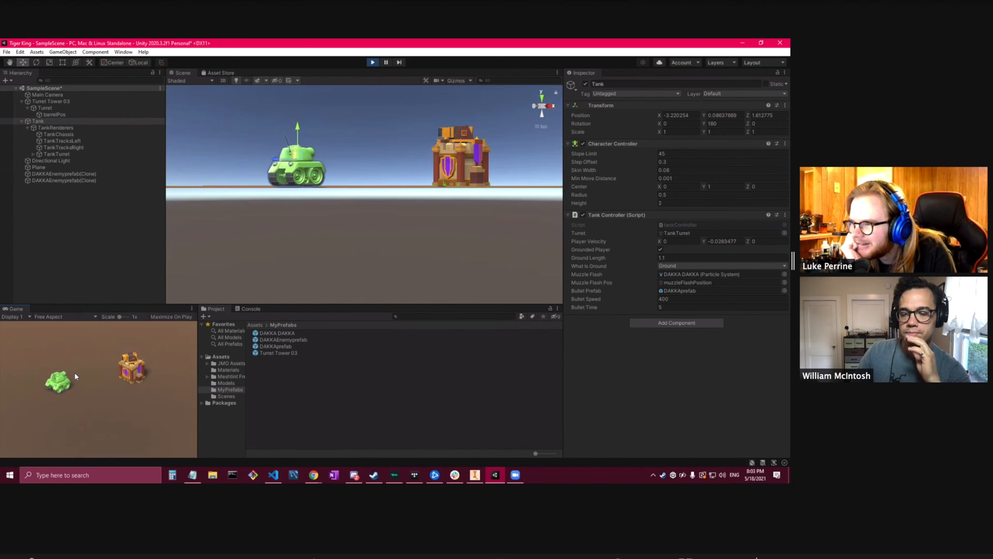
key("space")
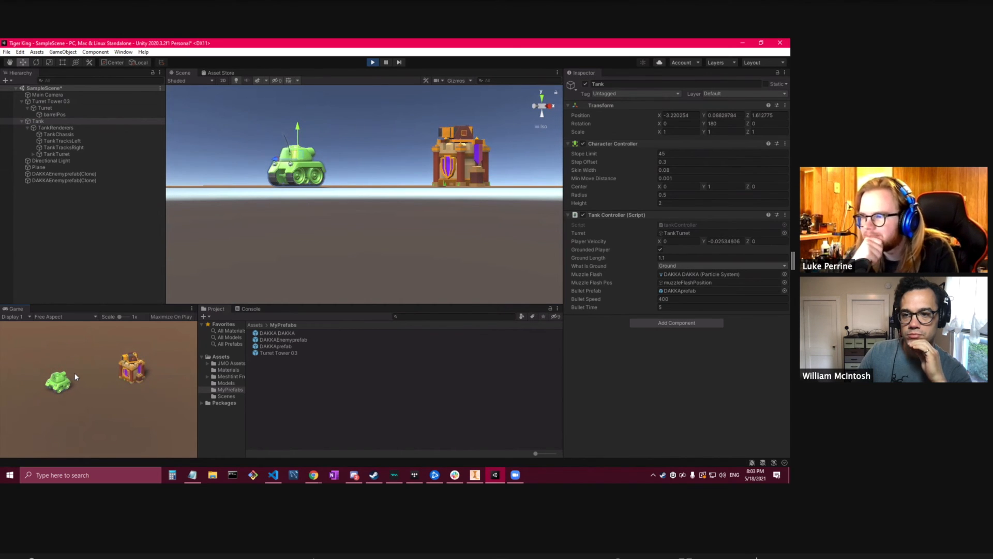
Drive the tank around near the turret to test its aim and bullet height, and stop the game.
key("w")
key("d")
key("s")
key("s")
key("a")
key("w")
key("w")
key("a")
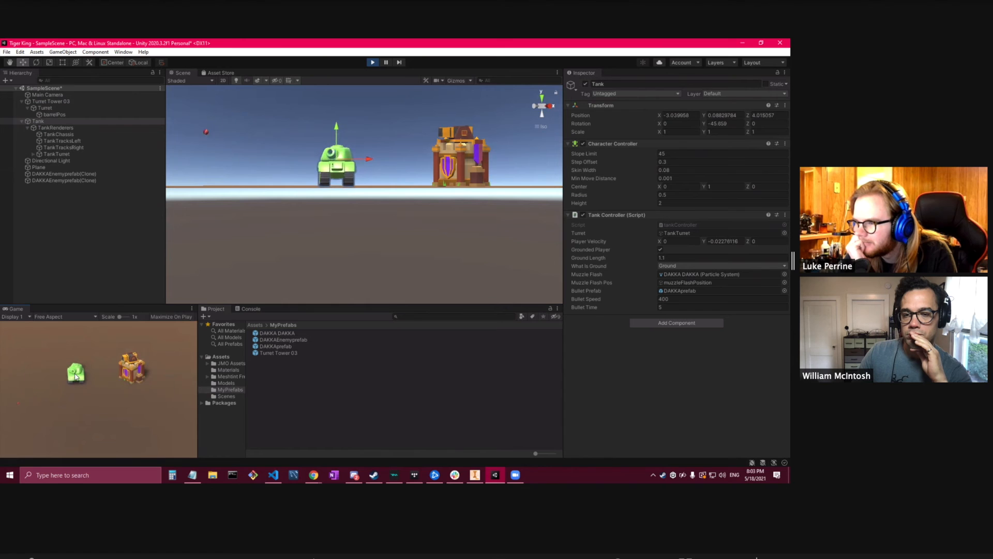
key("s")
key("a")
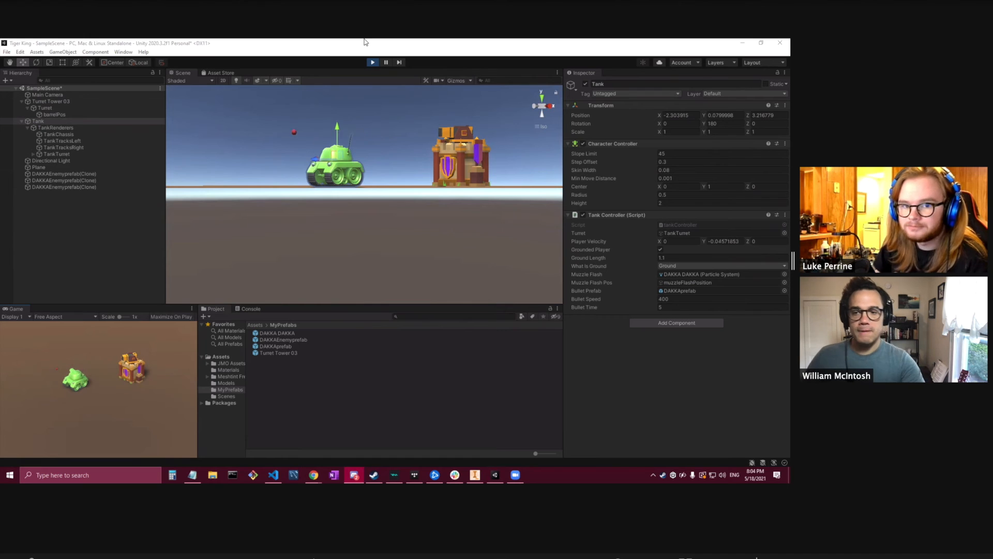
left_click(372, 63)
right_click_drag(387, 112, 357, 156)
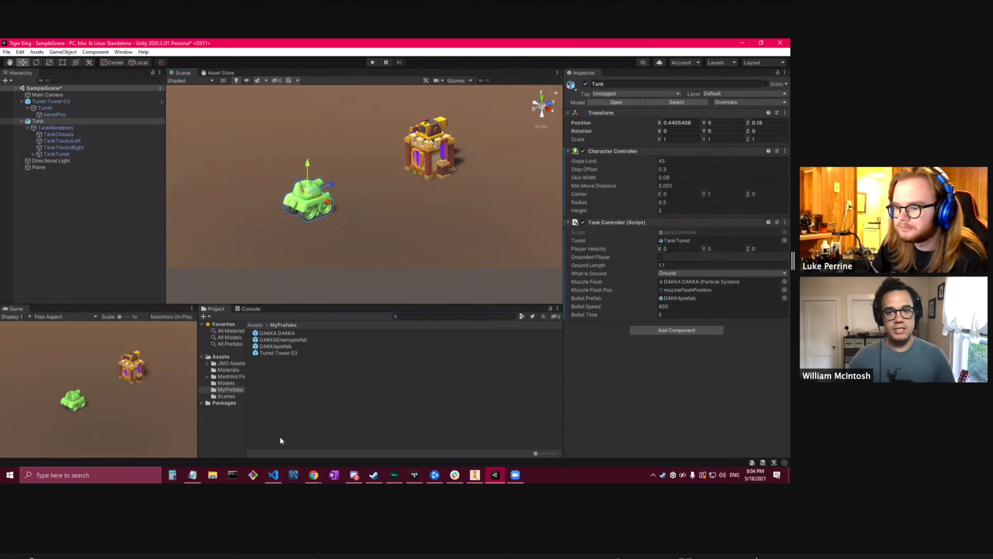
Switch to Visual Studio Code and check the bullet variables declared in tankController.cs.
left_click(274, 474)
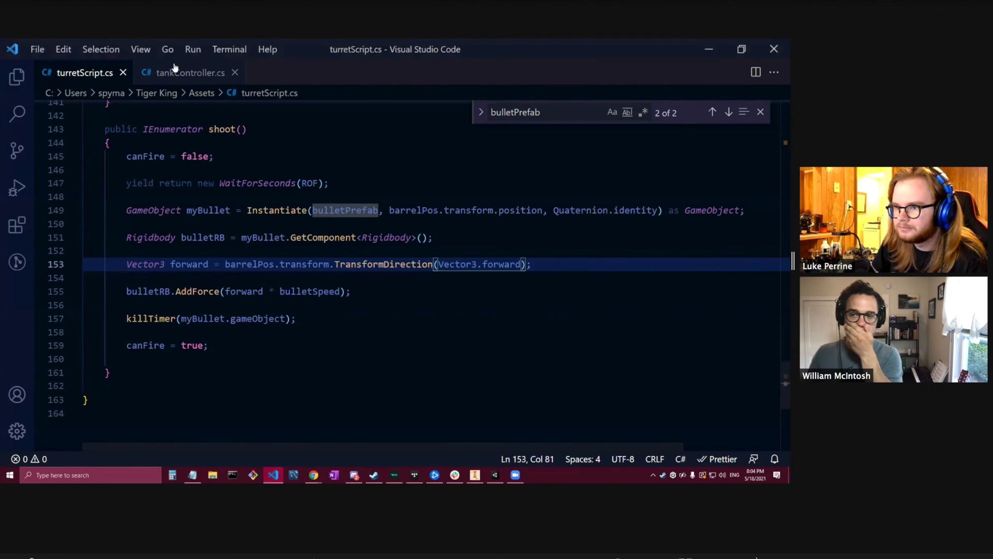
left_click(177, 76)
left_click(274, 278)
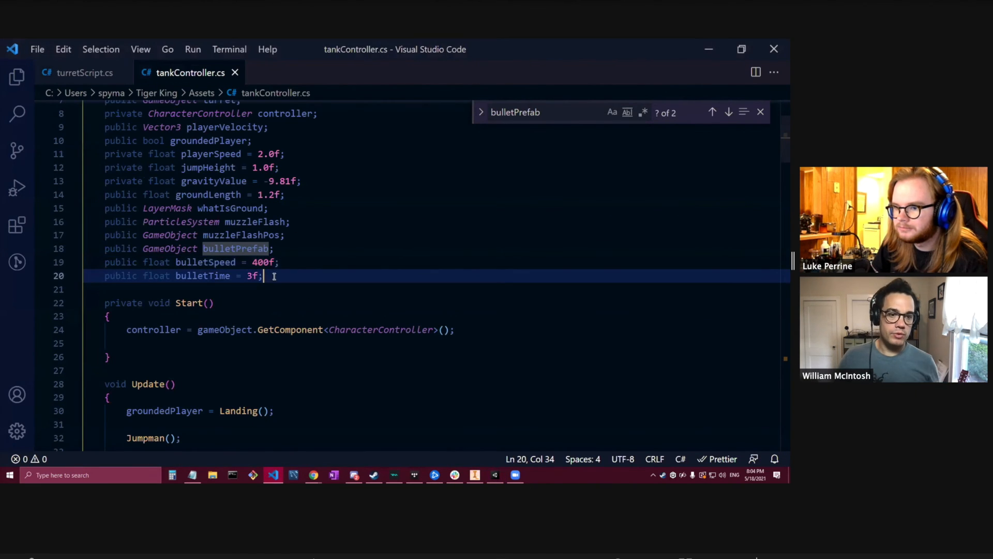
Switch to Unity and add an empty child object named hitPosition under the Tank.
left_click(495, 475)
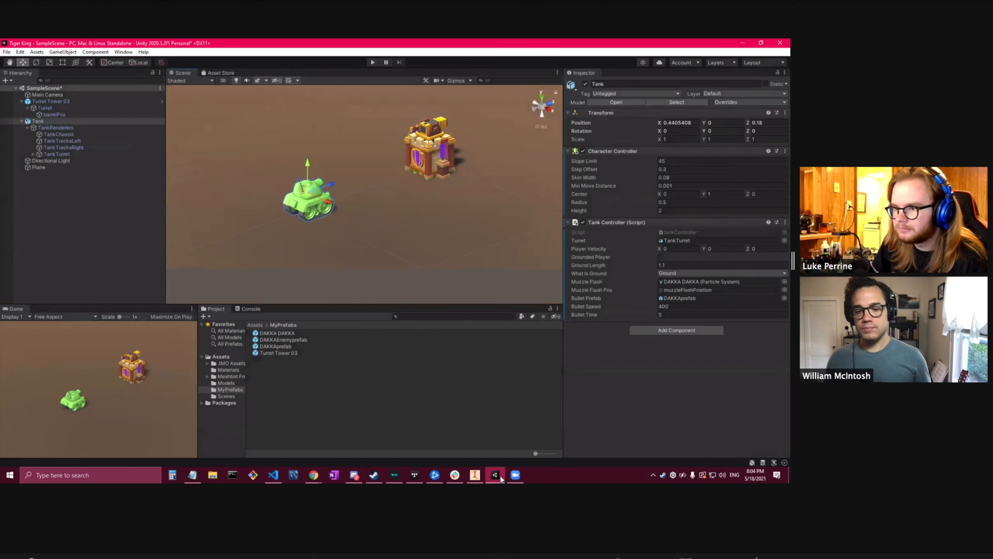
left_click(31, 121)
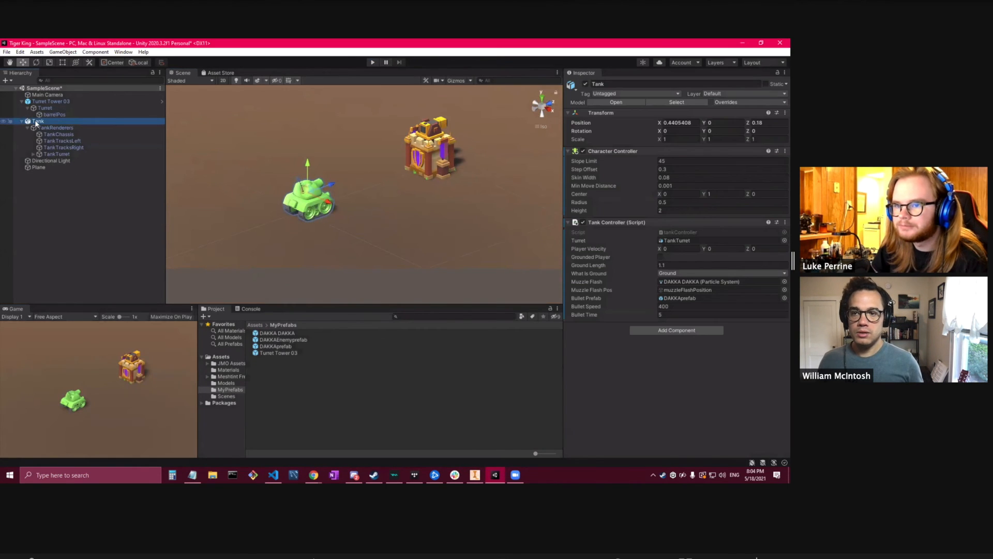
right_click(36, 123)
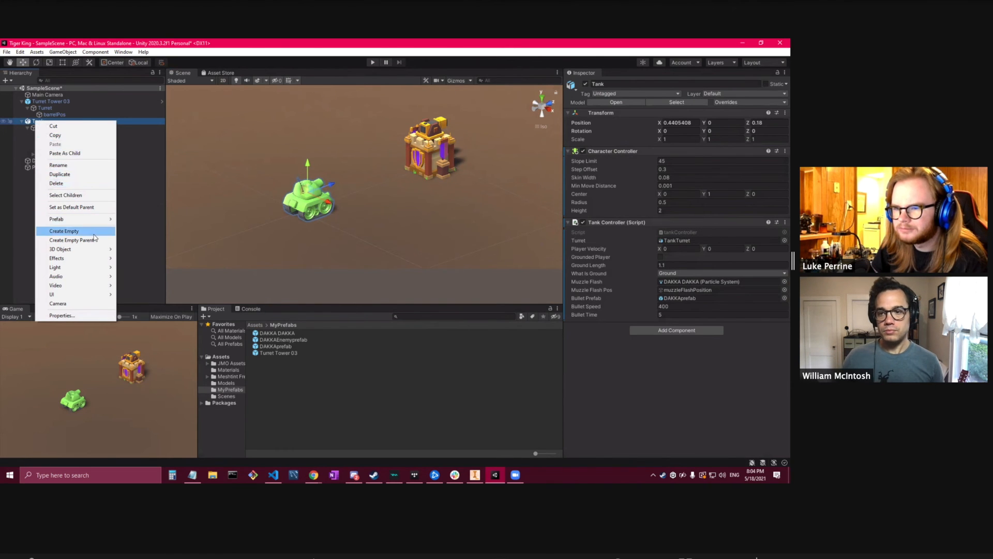
left_click(63, 231)
scroll(274, 241, "up", 4)
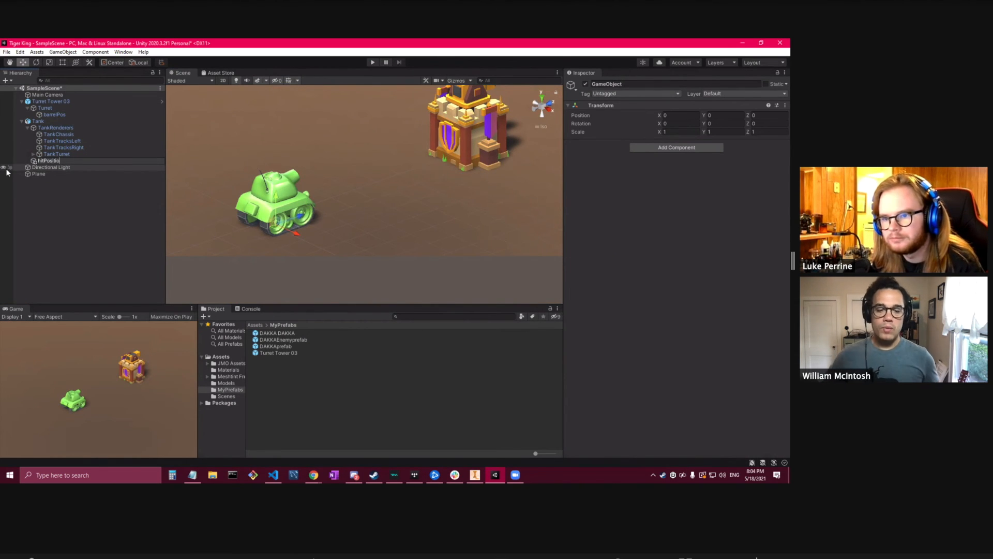
key("Return")
Check the shoot code in turretScript.cs, and assign hitPosition as Player Obj in Turret Tower 03's Turret Script.
left_click_drag(309, 220, 397, 194, "alt")
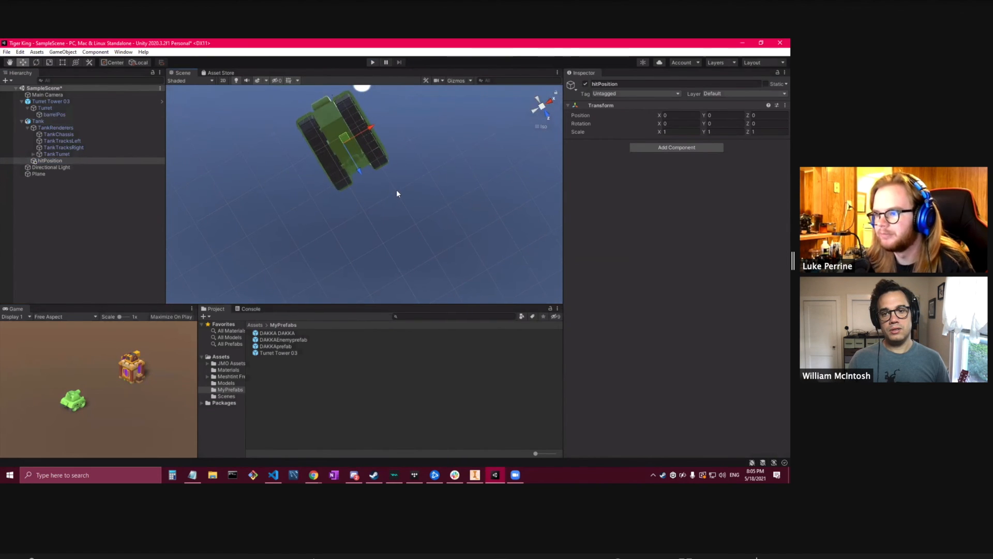
left_click(538, 103)
left_click_drag(435, 231, 357, 227, "alt")
middle_click_drag(356, 223, 349, 162)
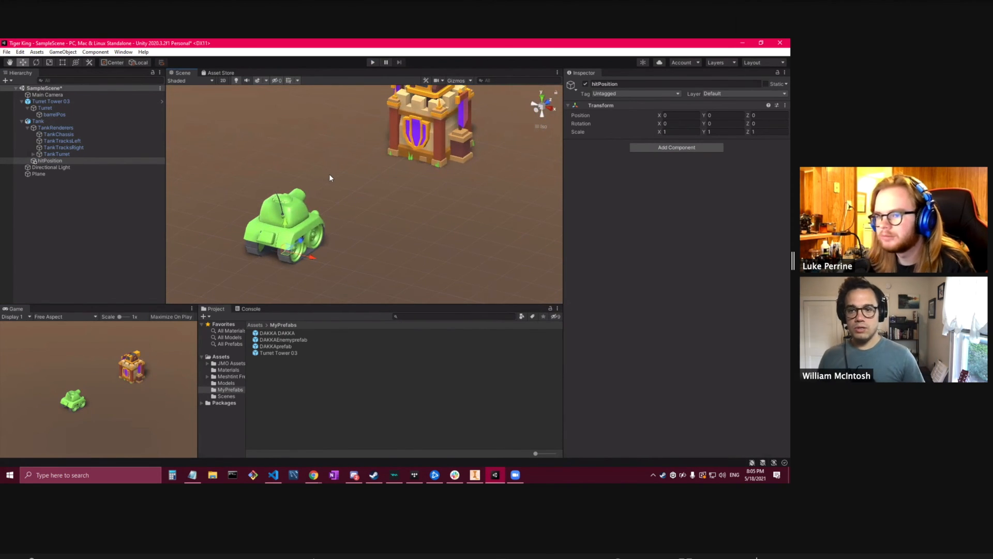
left_click(274, 474)
left_click(85, 73)
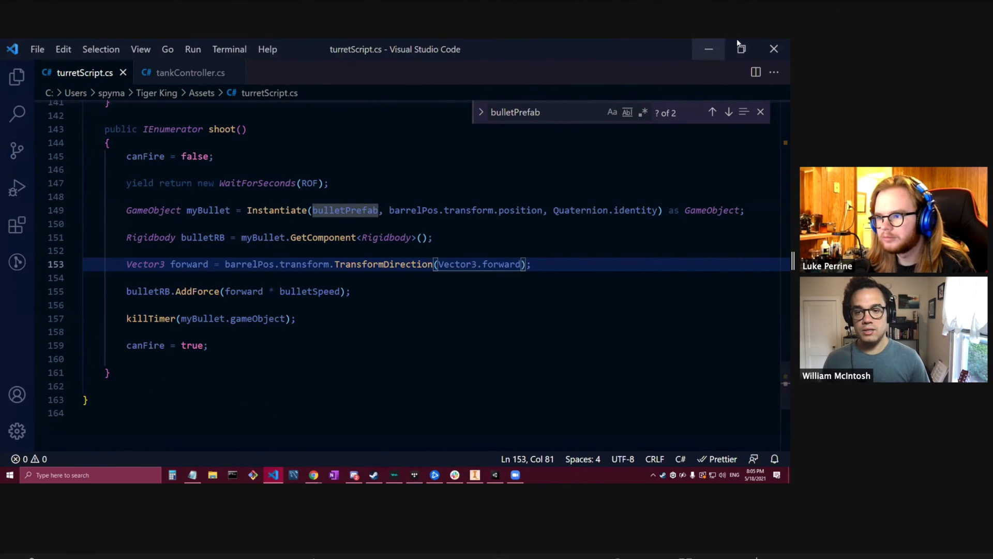
left_click(710, 48)
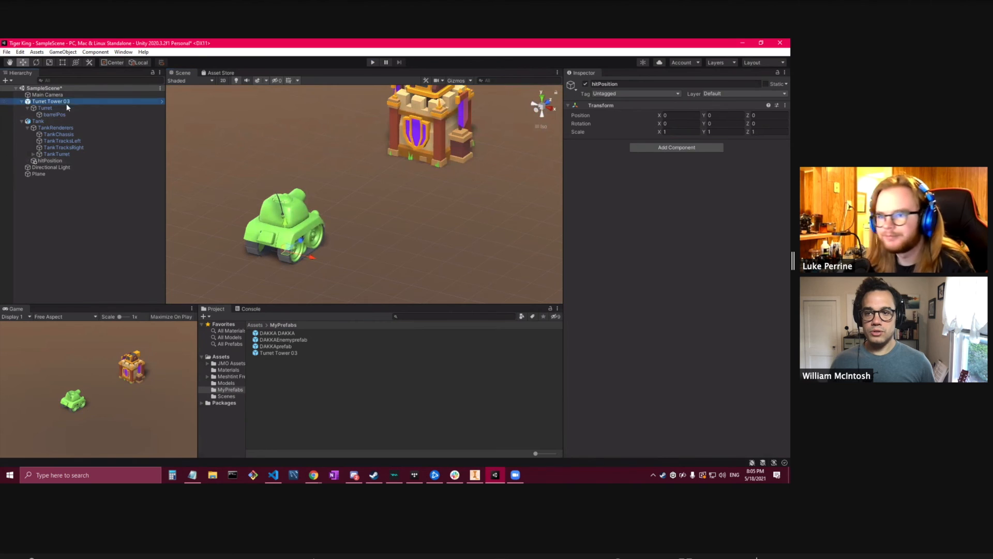
left_click(66, 102)
scroll(569, 265, "down", 10)
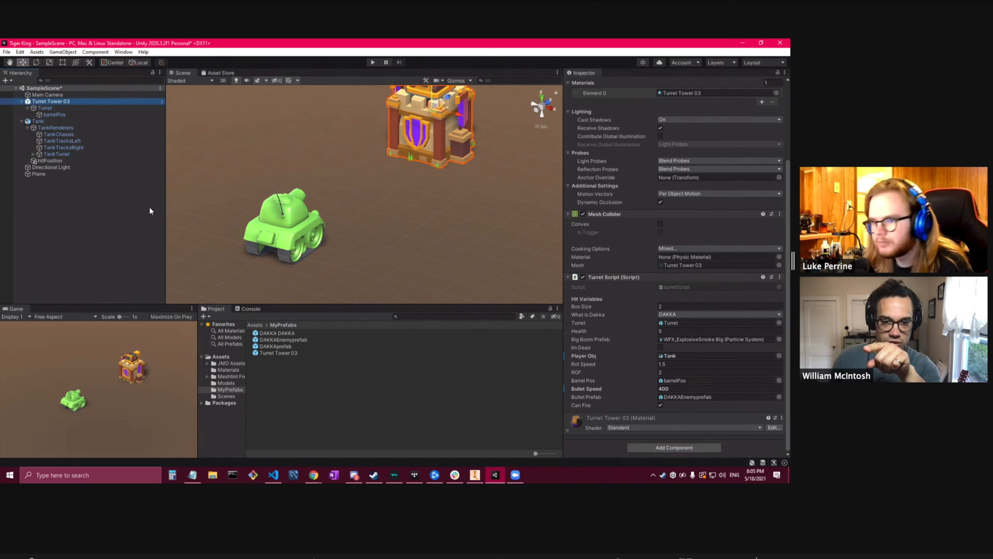
left_click_drag(57, 160, 693, 357)
Run the game and watch the turret's shots toward the tank from the side.
scroll(441, 193, "up", 3)
scroll(441, 188, "down", 5)
middle_click_drag(440, 185, 433, 216)
scroll(361, 120, "down", 4)
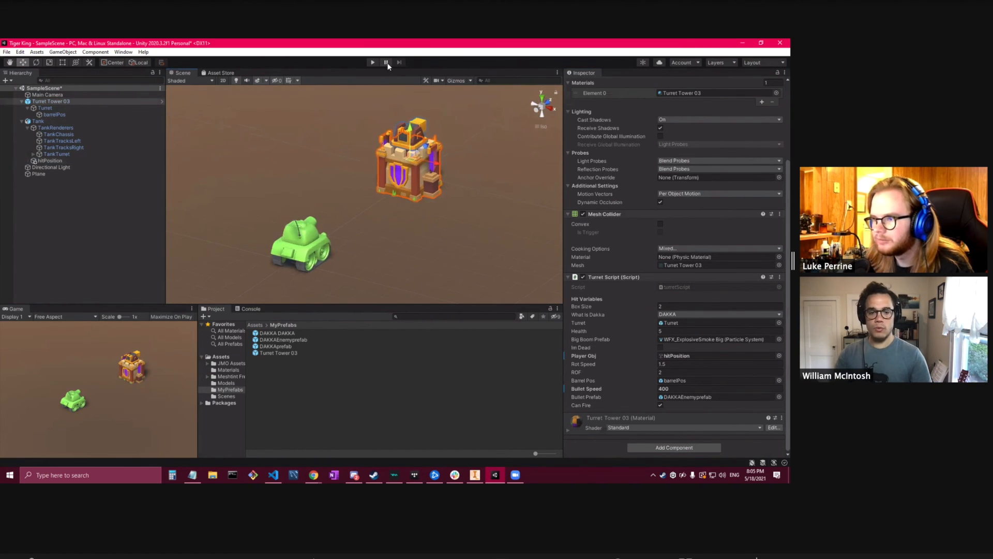
left_click(371, 63)
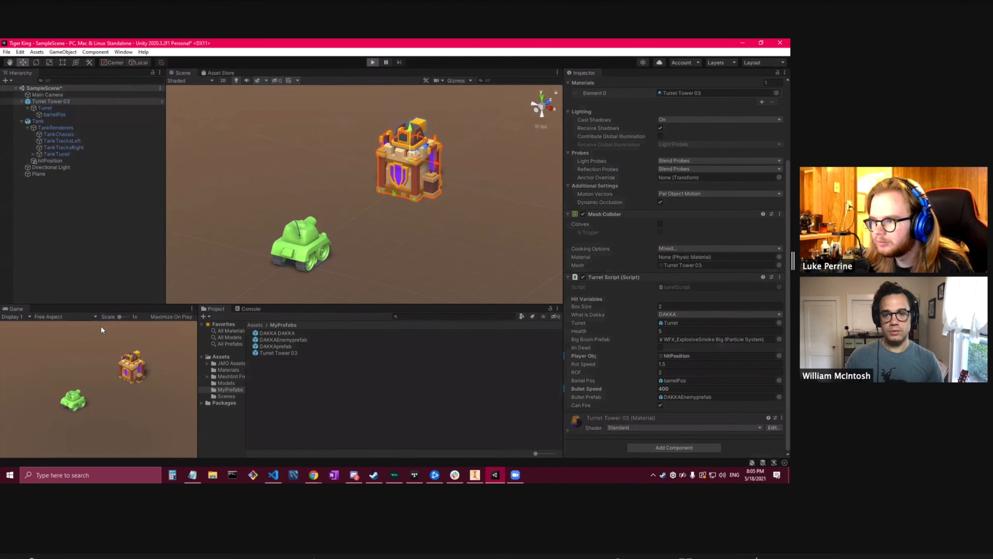
middle_click_drag(511, 252, 442, 247)
mouse_move(443, 247)
right_mouse_down()
mouse_move(341, 183)
mouse_move(312, 207)
right_mouse_up()
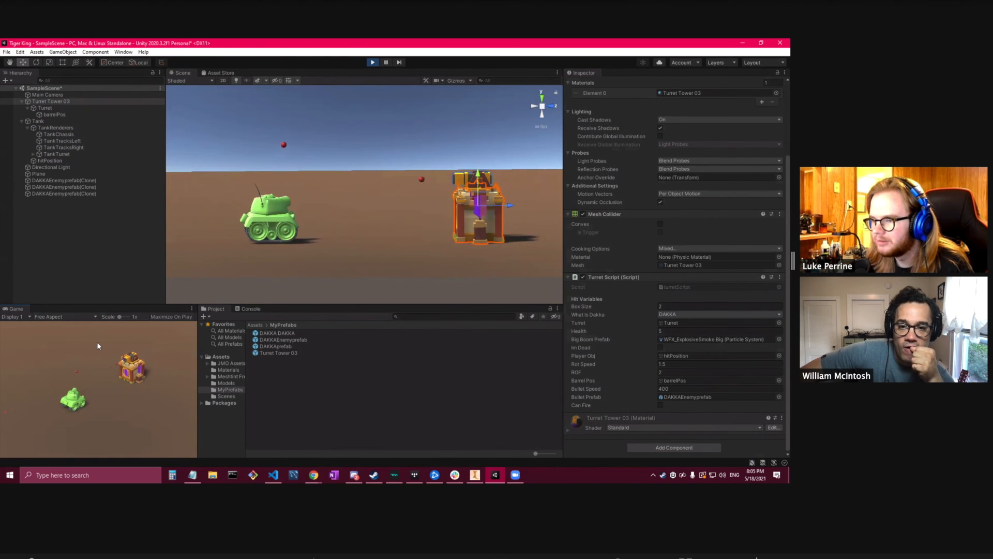
Stop the game and lower the Tank's hitPosition object to Y -1.09.
left_click(372, 62)
left_click(85, 161)
right_click_drag(419, 260, 399, 225)
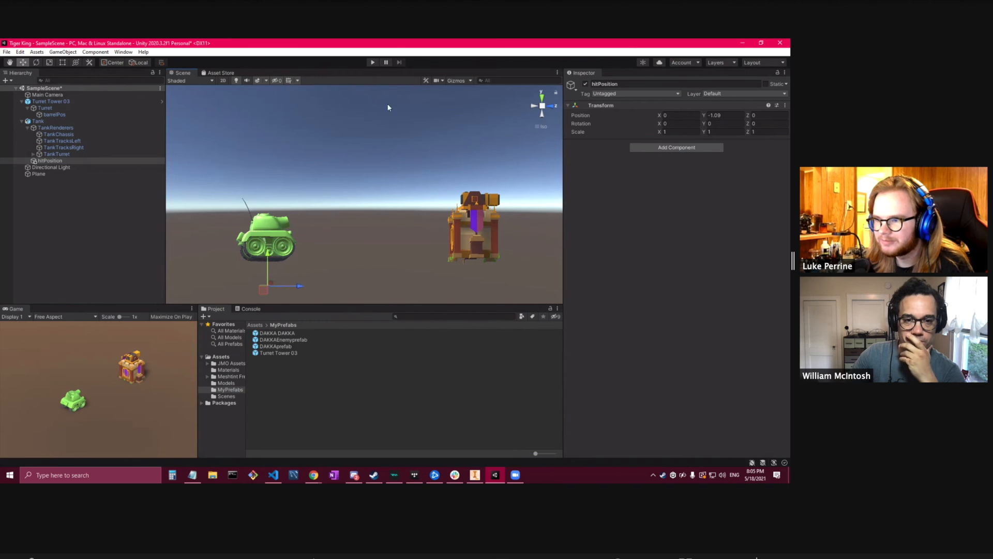
Run the game again and examine the turret's bullet paths around the tank from several angles.
left_click(374, 63)
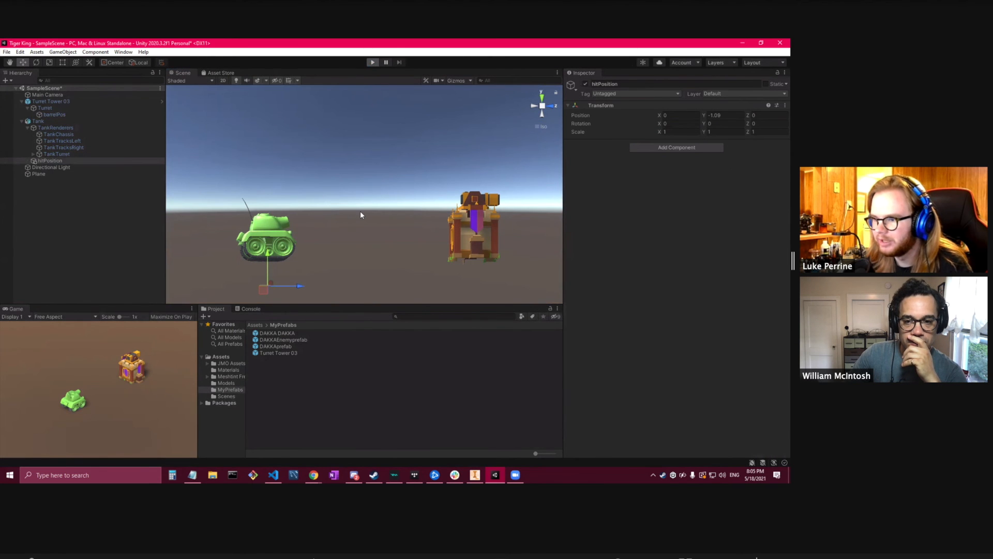
mouse_move(366, 215)
right_mouse_down()
mouse_move(403, 263)
mouse_move(412, 257)
mouse_move(320, 257)
right_mouse_up()
scroll(329, 240, "down", 3)
mouse_move(346, 220)
middle_mouse_down()
mouse_move(443, 277)
mouse_move(499, 270)
middle_mouse_up()
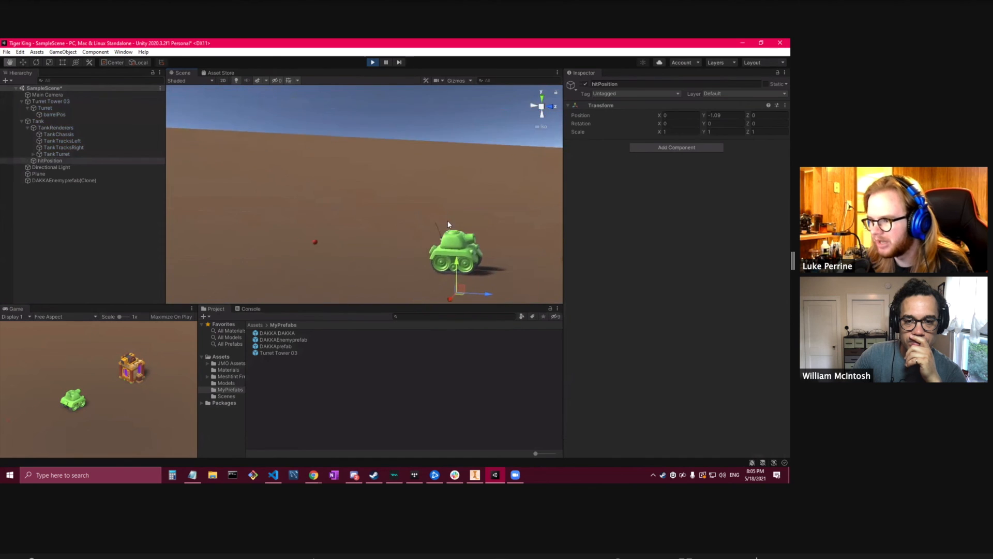
right_click_drag(449, 223, 595, 230)
middle_click_drag(412, 202, 363, 205)
mouse_move(362, 202)
right_mouse_down()
mouse_move(403, 210)
mouse_move(373, 206)
right_mouse_up()
mouse_move(401, 244)
right_mouse_down()
mouse_move(398, 228)
mouse_move(324, 250)
mouse_move(450, 254)
mouse_move(439, 218)
mouse_move(444, 240)
right_mouse_up()
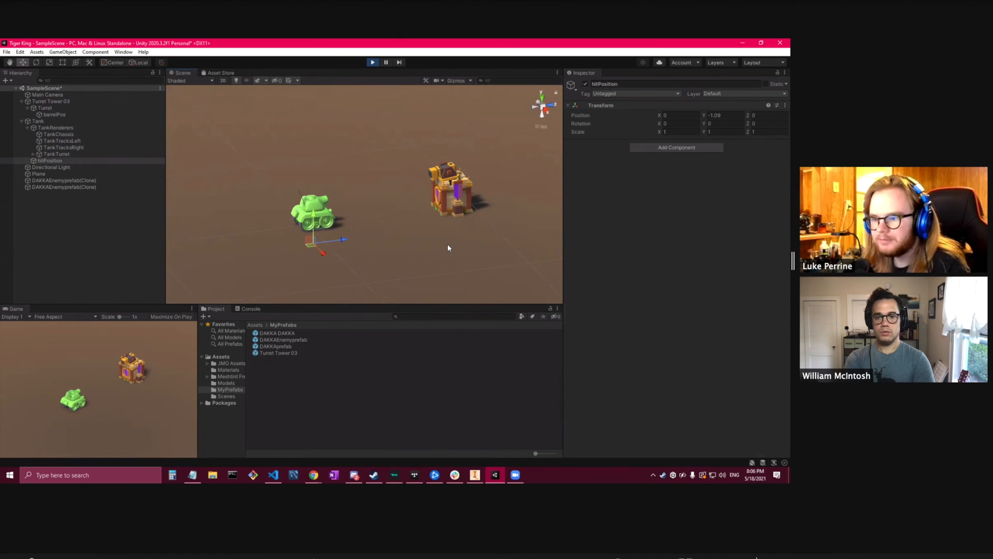
right_click_drag(307, 250, 348, 233)
middle_click_drag(348, 233, 399, 244)
Fire the tank's gun and drive the tank around the turret tower to test how the turret tracks and shoots at it.
left_click(108, 356)
left_click(72, 369)
key("a")
key("w")
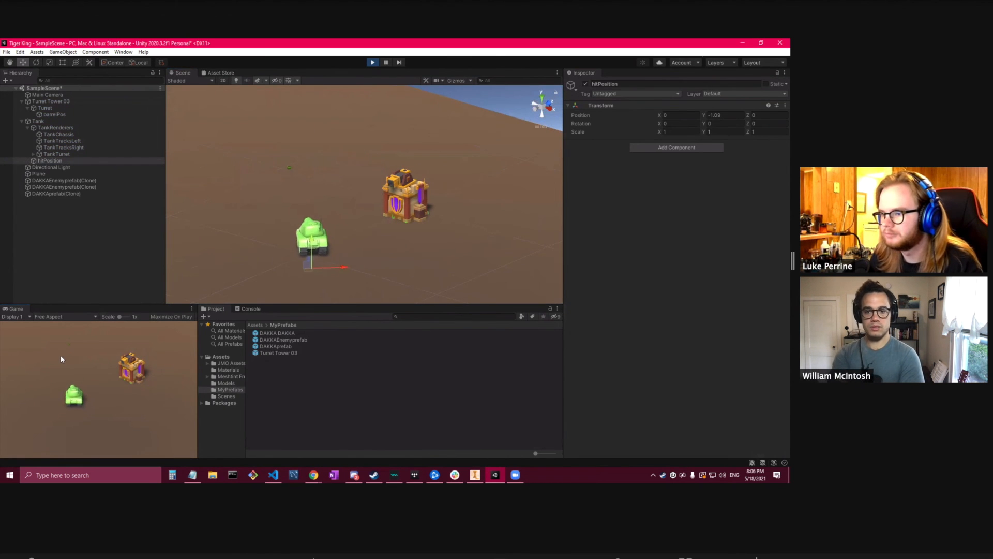
key("w")
key("d")
key("w")
key("d")
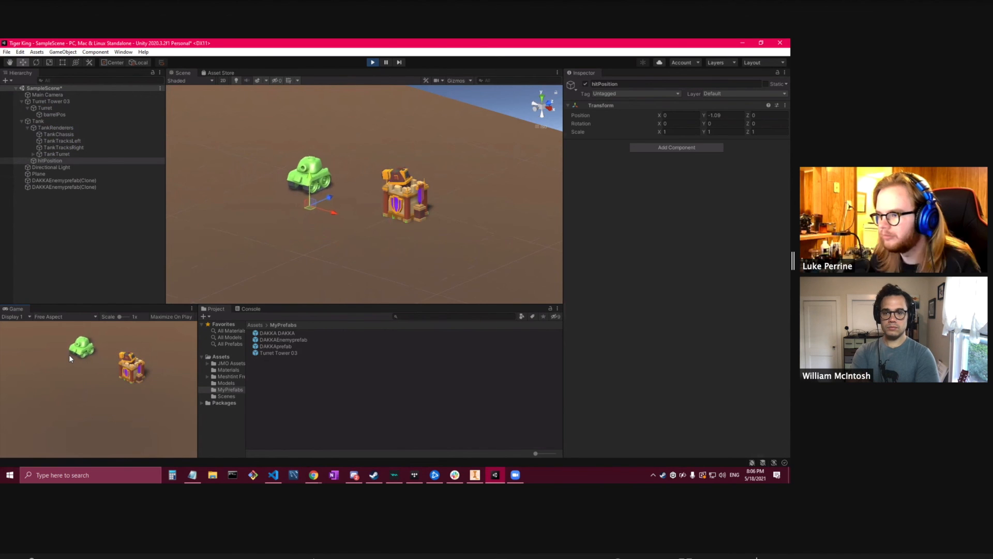
key("w")
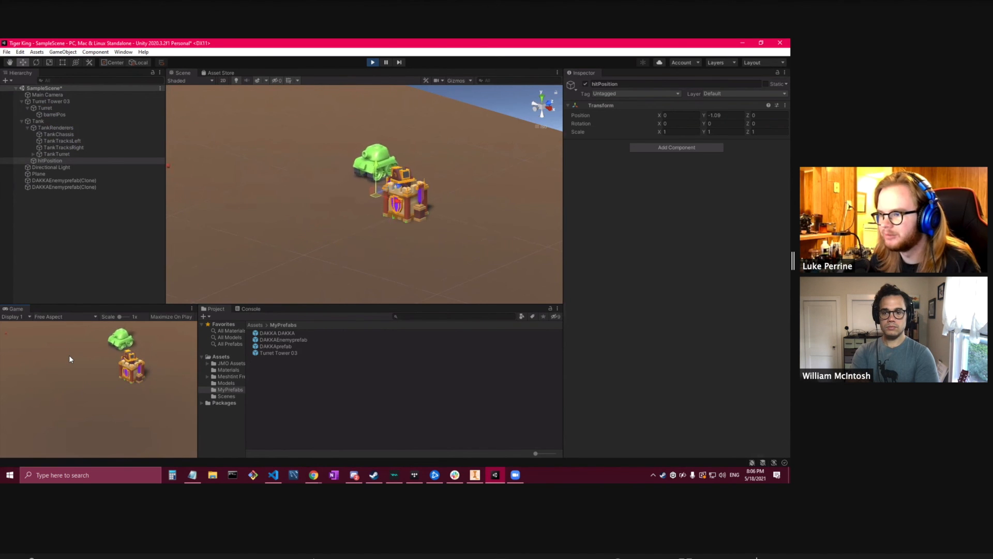
key("w")
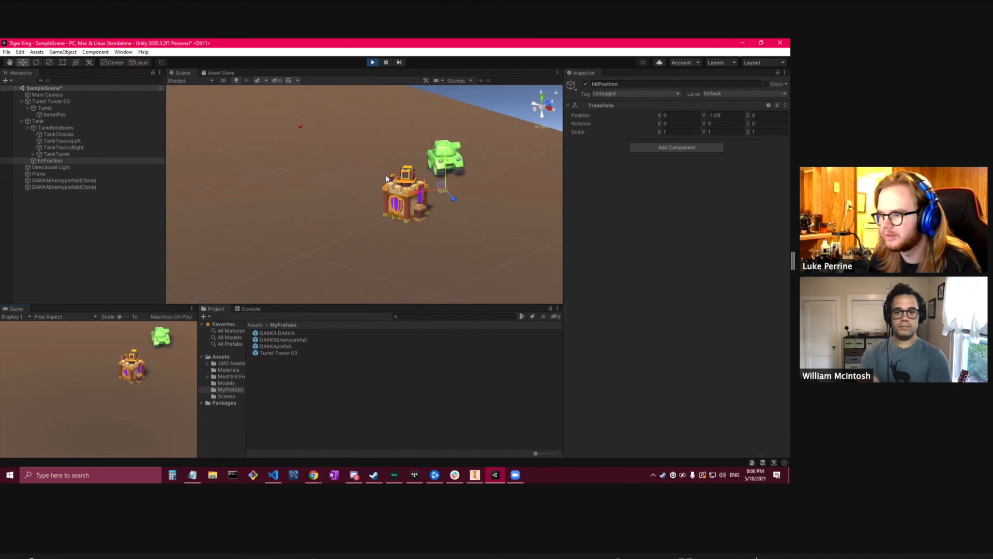
key("w")
key("a")
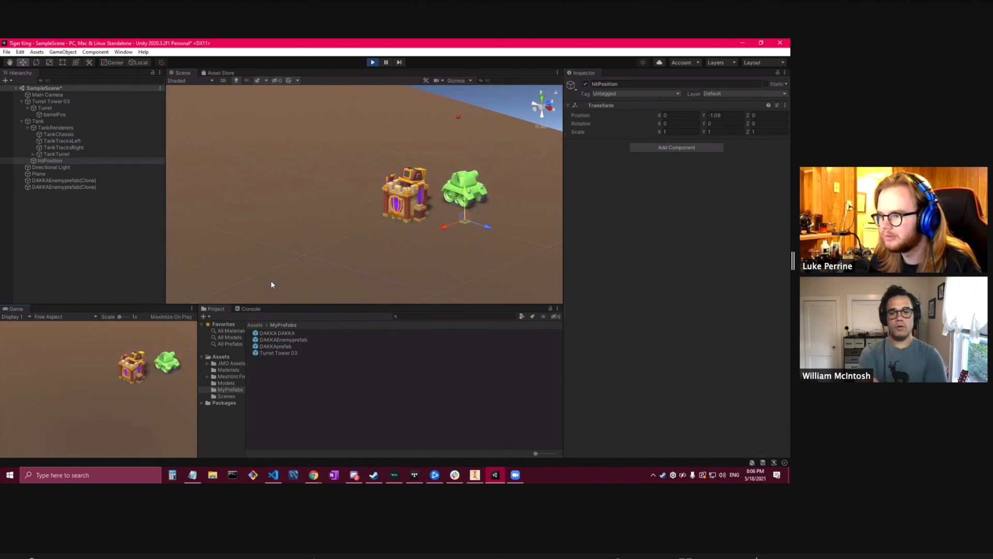
key("d")
key("w")
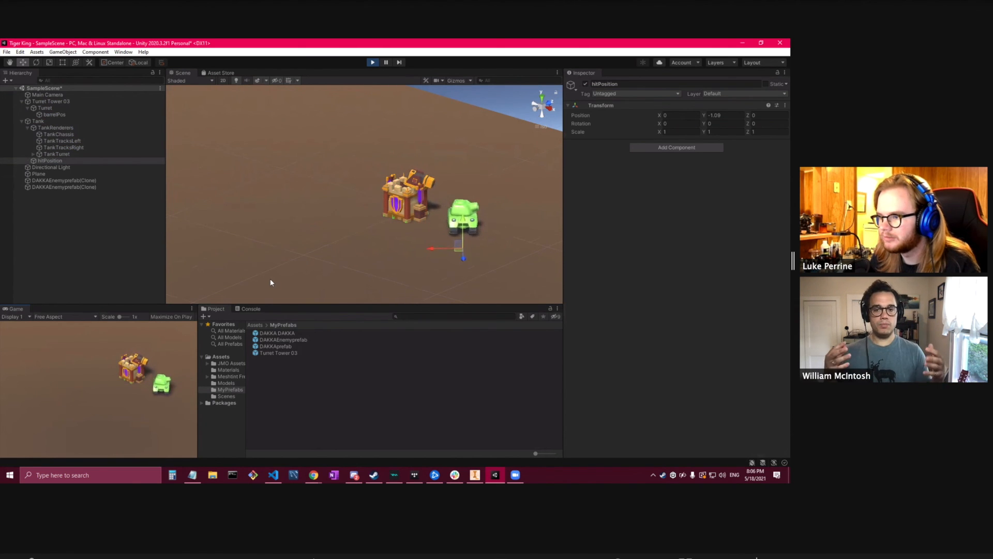
key("w")
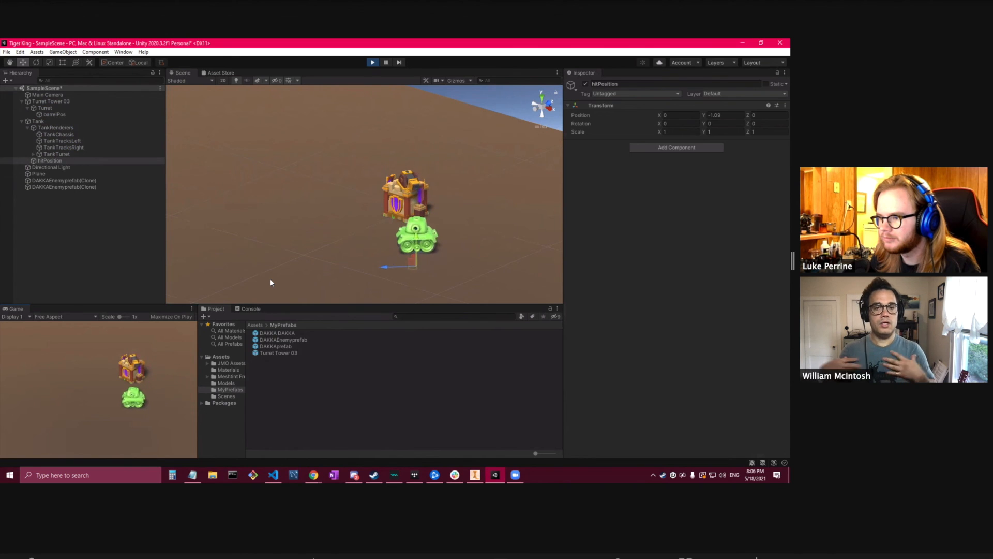
key("w")
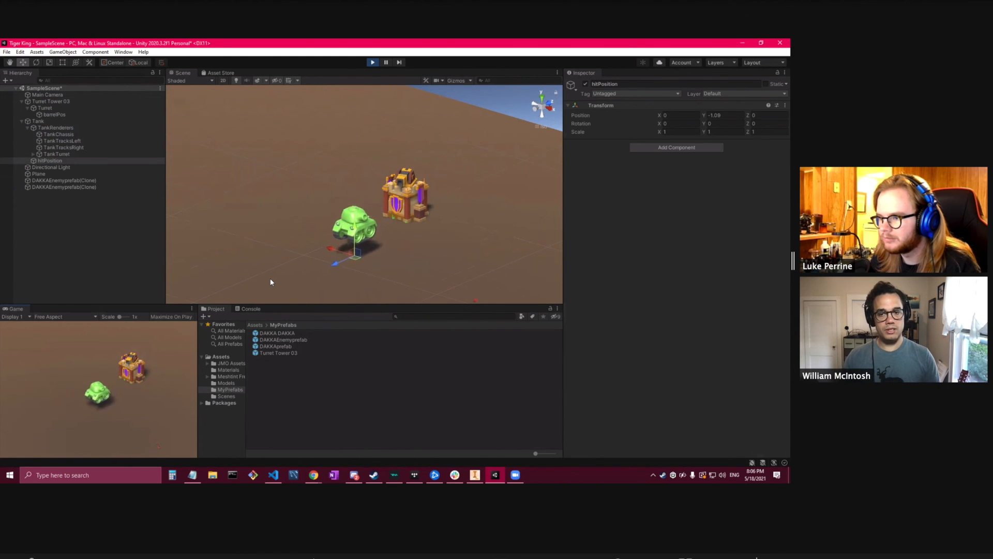
key("w")
key("d")
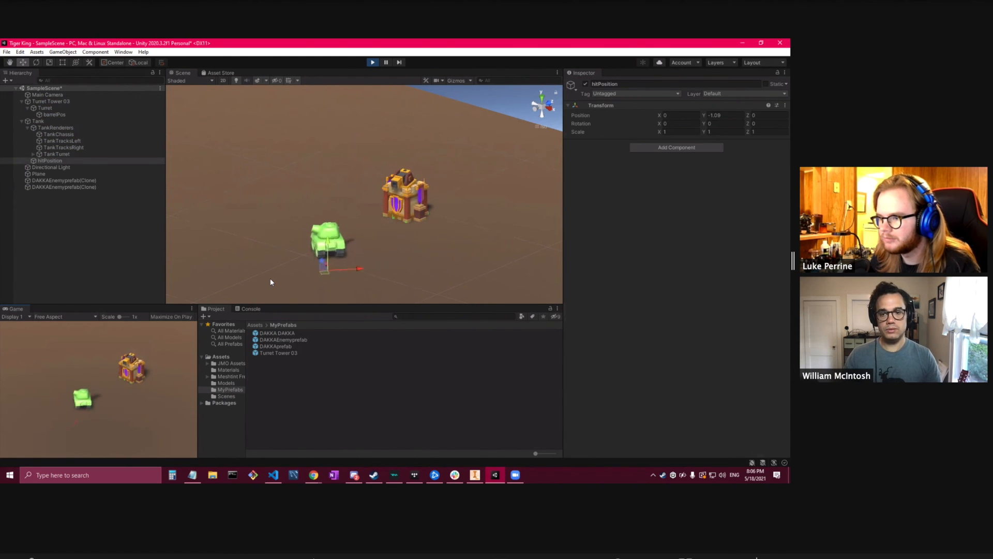
key("w")
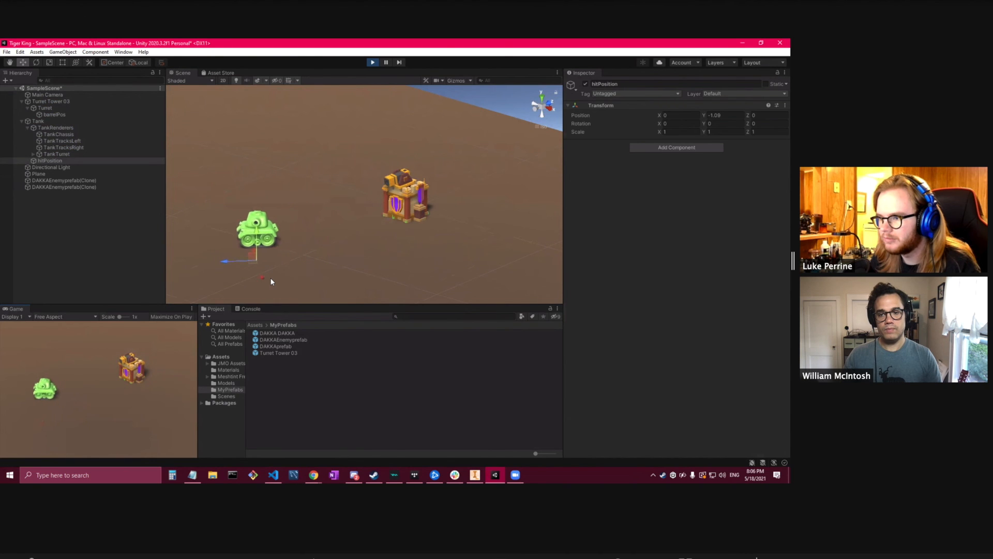
key("w")
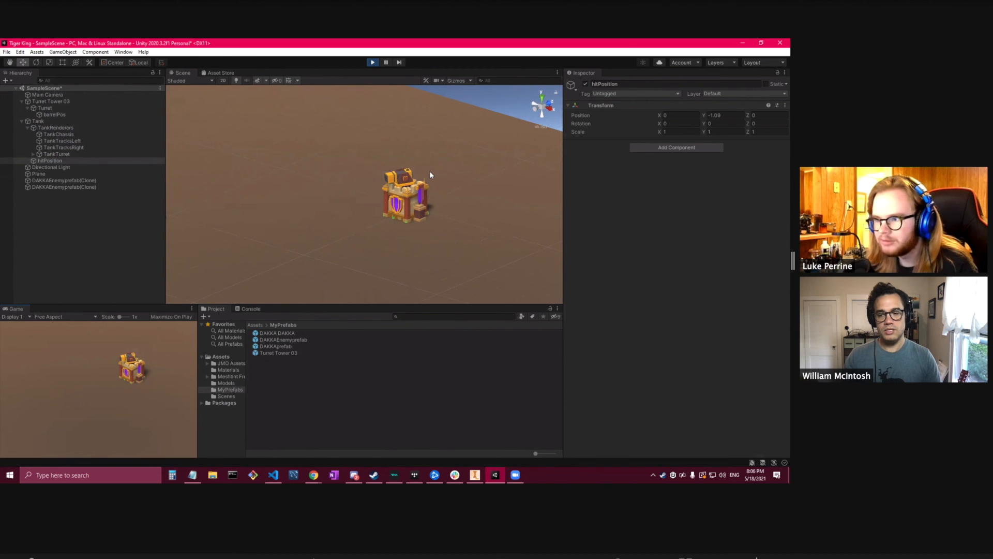
key("w")
Compare the turret's bullet height with the tank in the 2D and side-on scene views while the game runs.
scroll(417, 163, "down", 3)
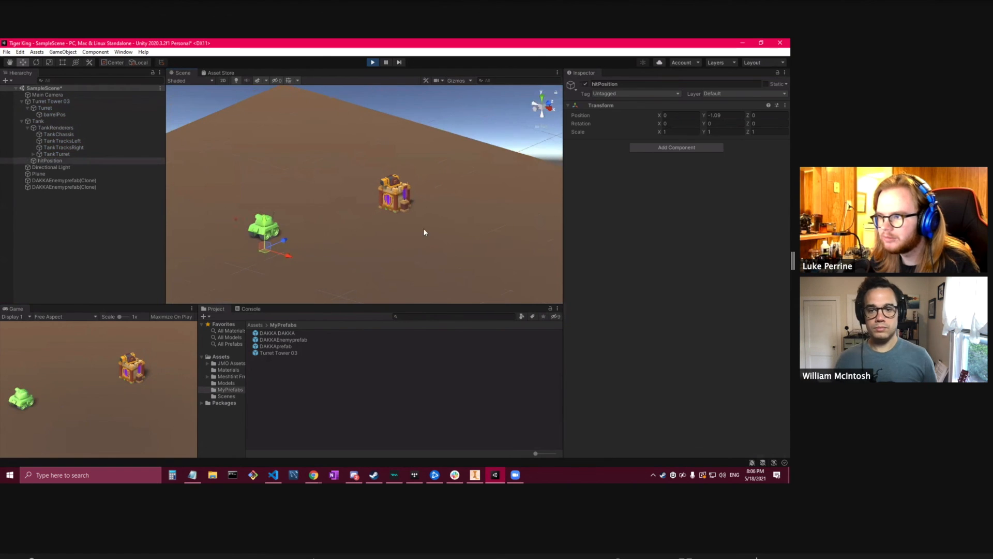
left_click(222, 80)
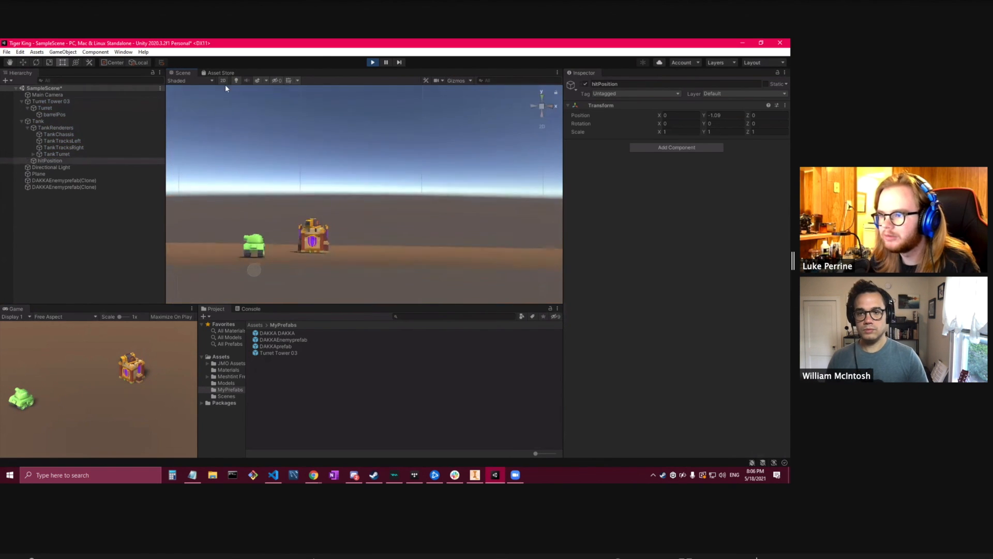
key("w")
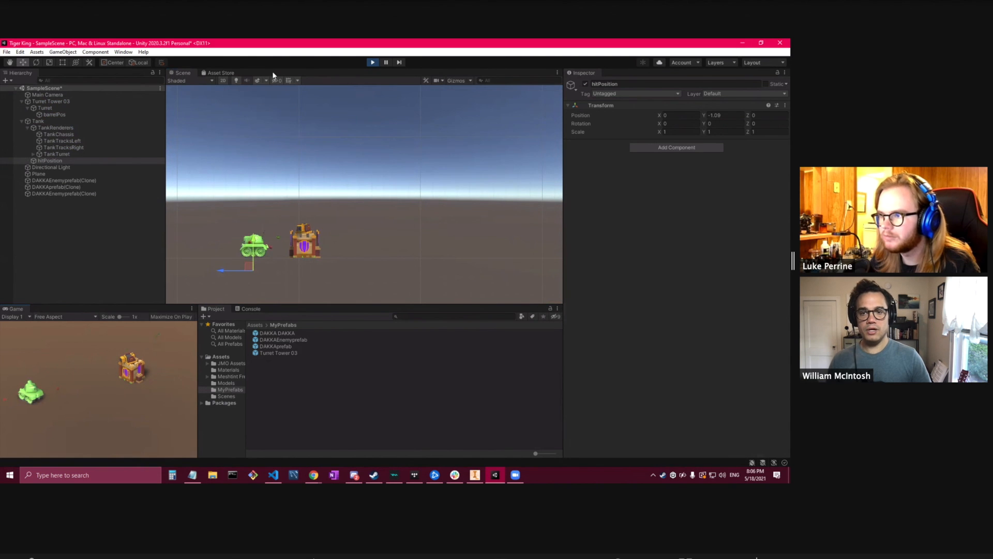
left_click(222, 81)
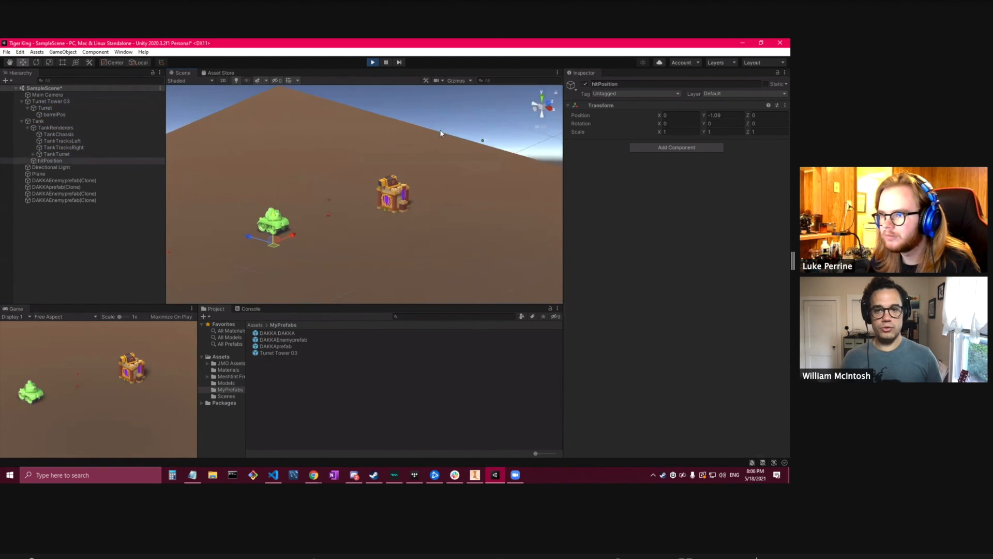
left_click(540, 116)
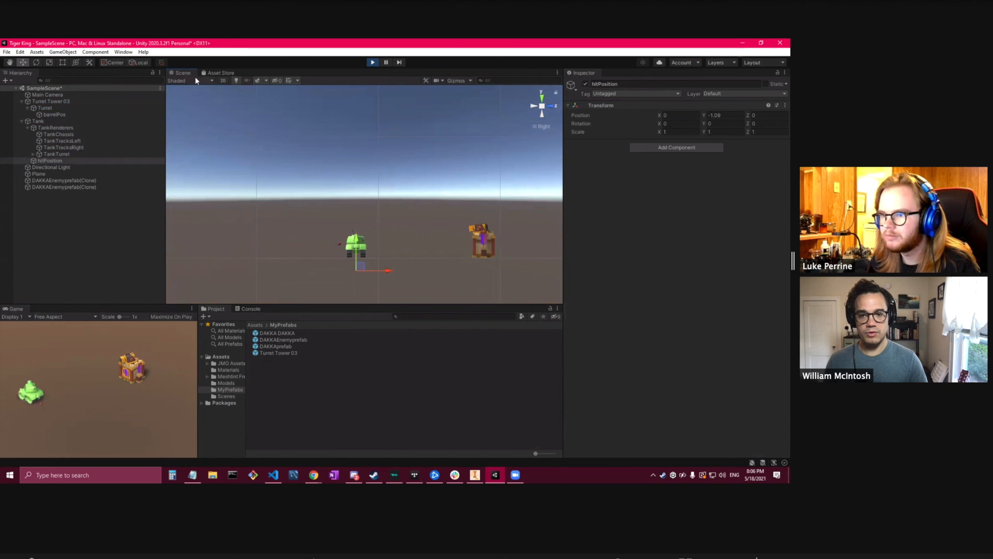
left_click(223, 81)
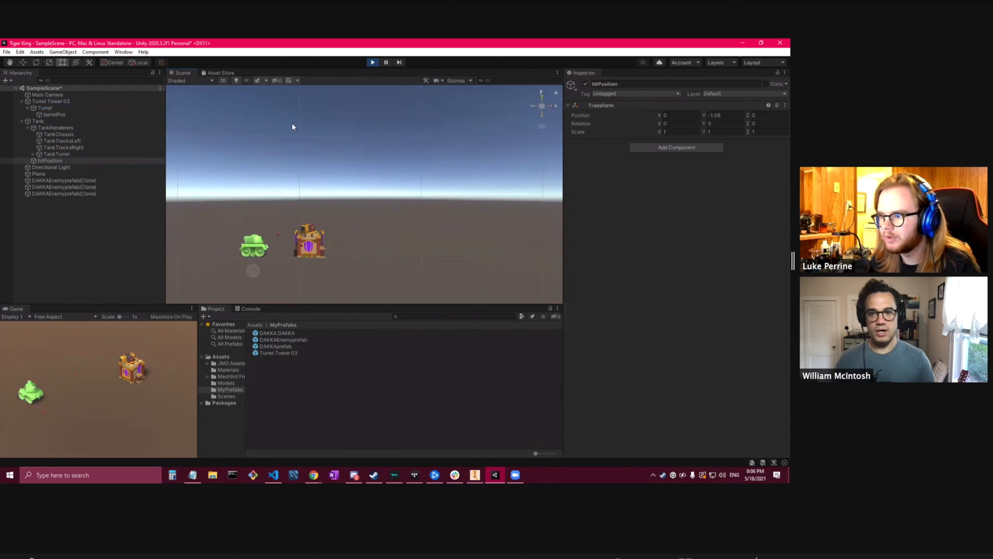
left_click(550, 110)
left_click(224, 80)
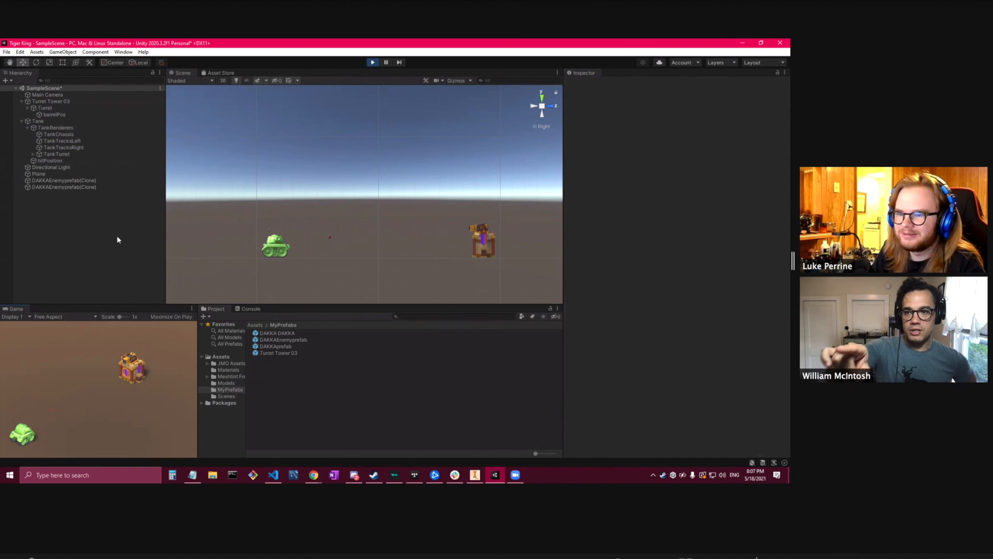
Inspect the Turret's rotation in the running game, and stop the game.
left_click(66, 107)
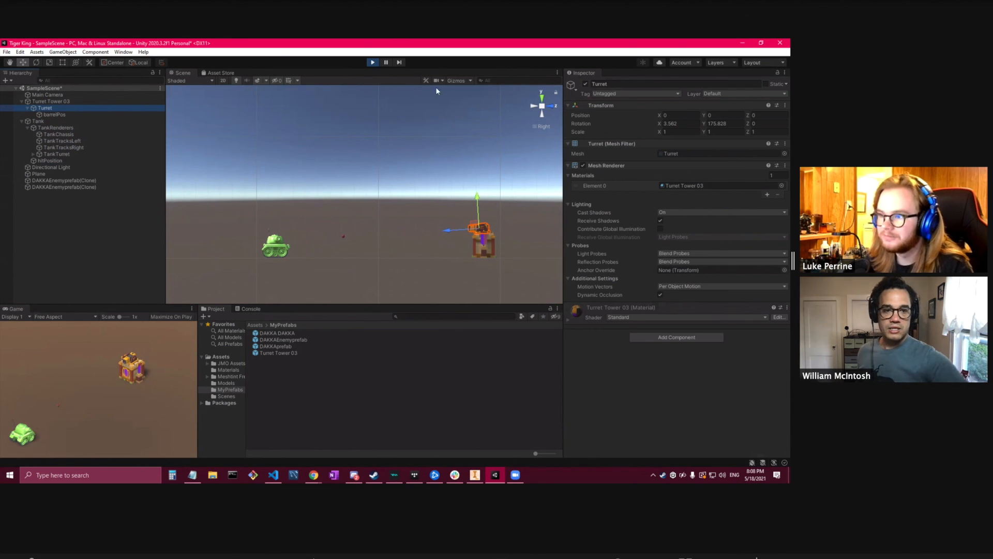
left_click(372, 62)
left_click_drag(361, 157, 407, 200, "alt")
left_click(398, 241)
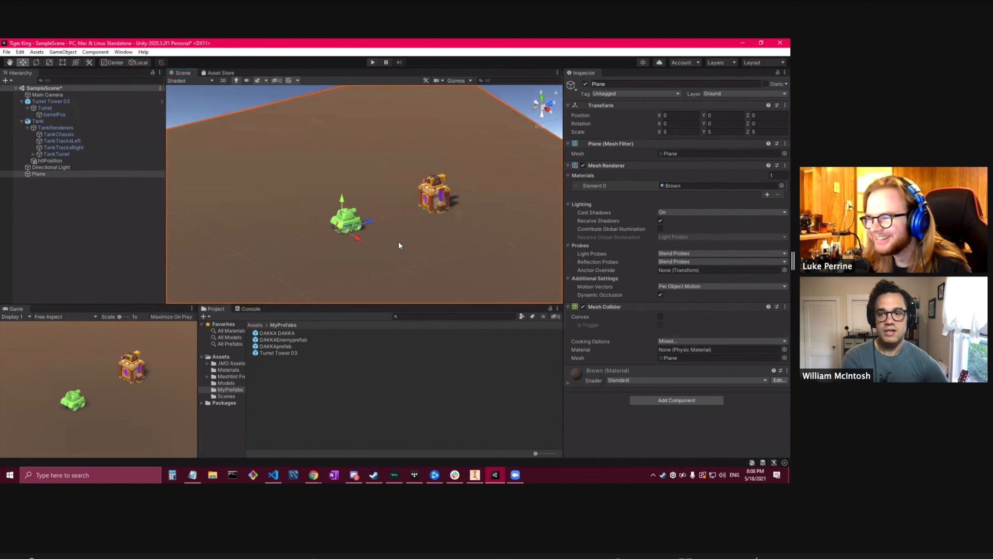